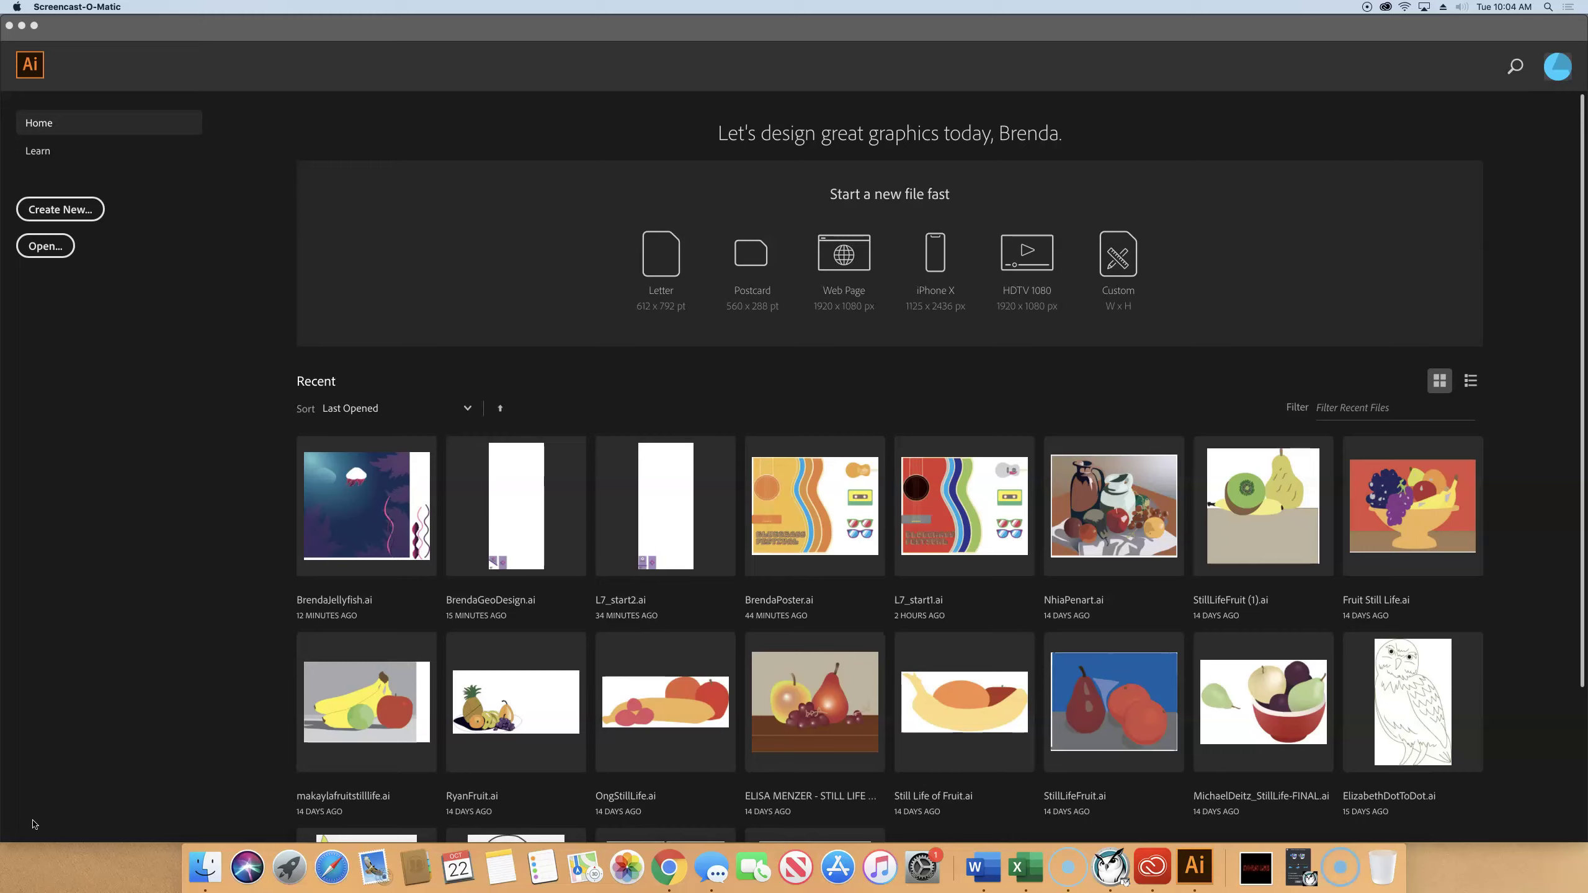
- Open L10_start2.ai from Desktop > Illustrator Book Files 2019 > Lesson10
left_click(277, 255)
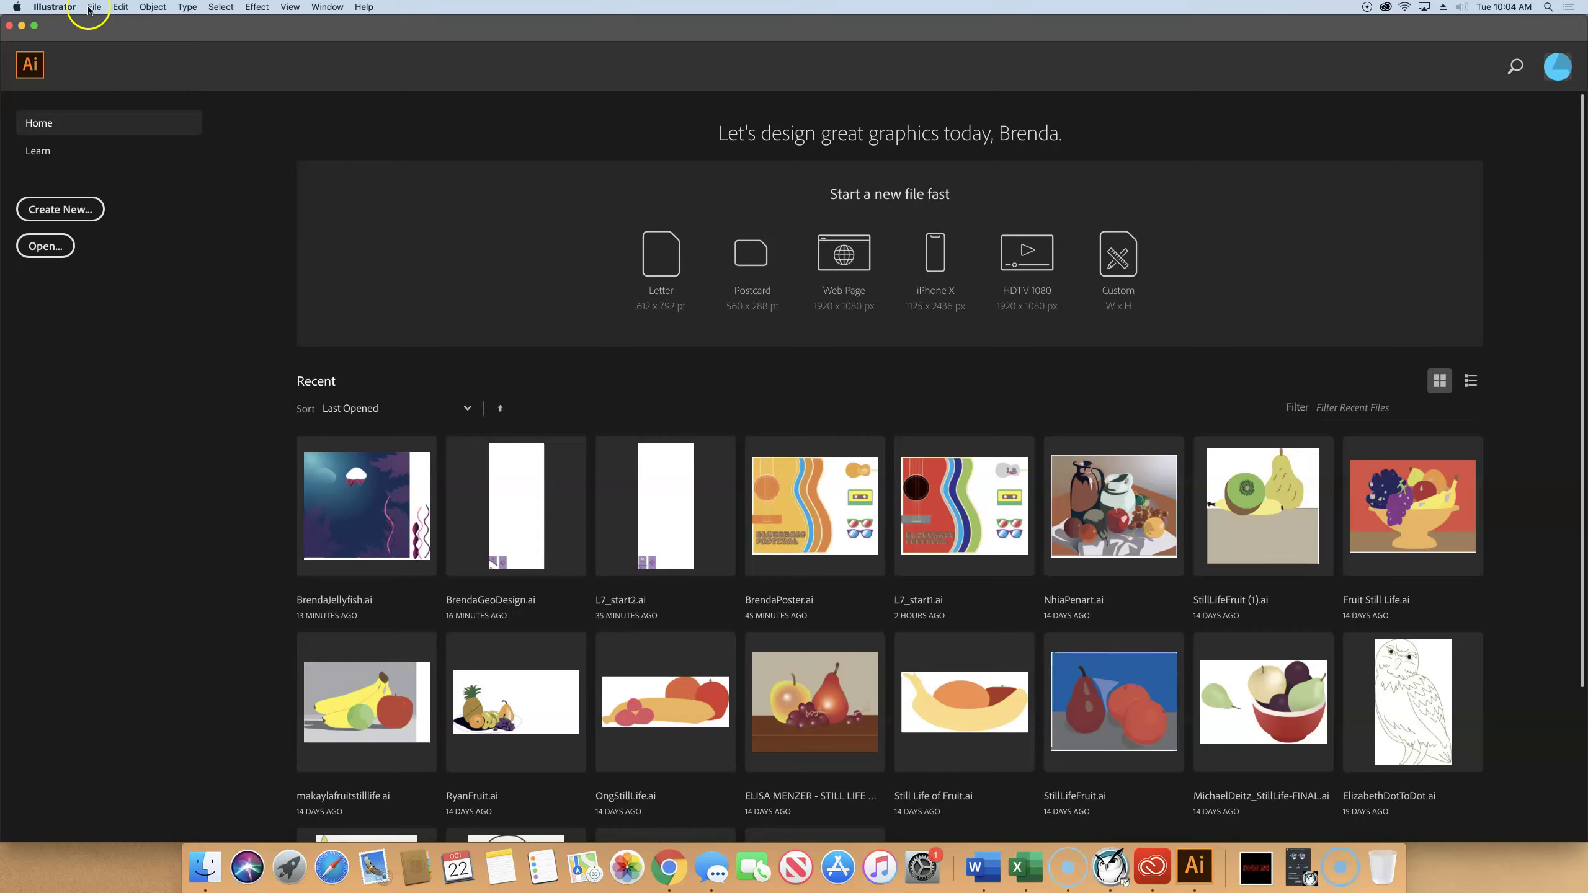
left_click(91, 8)
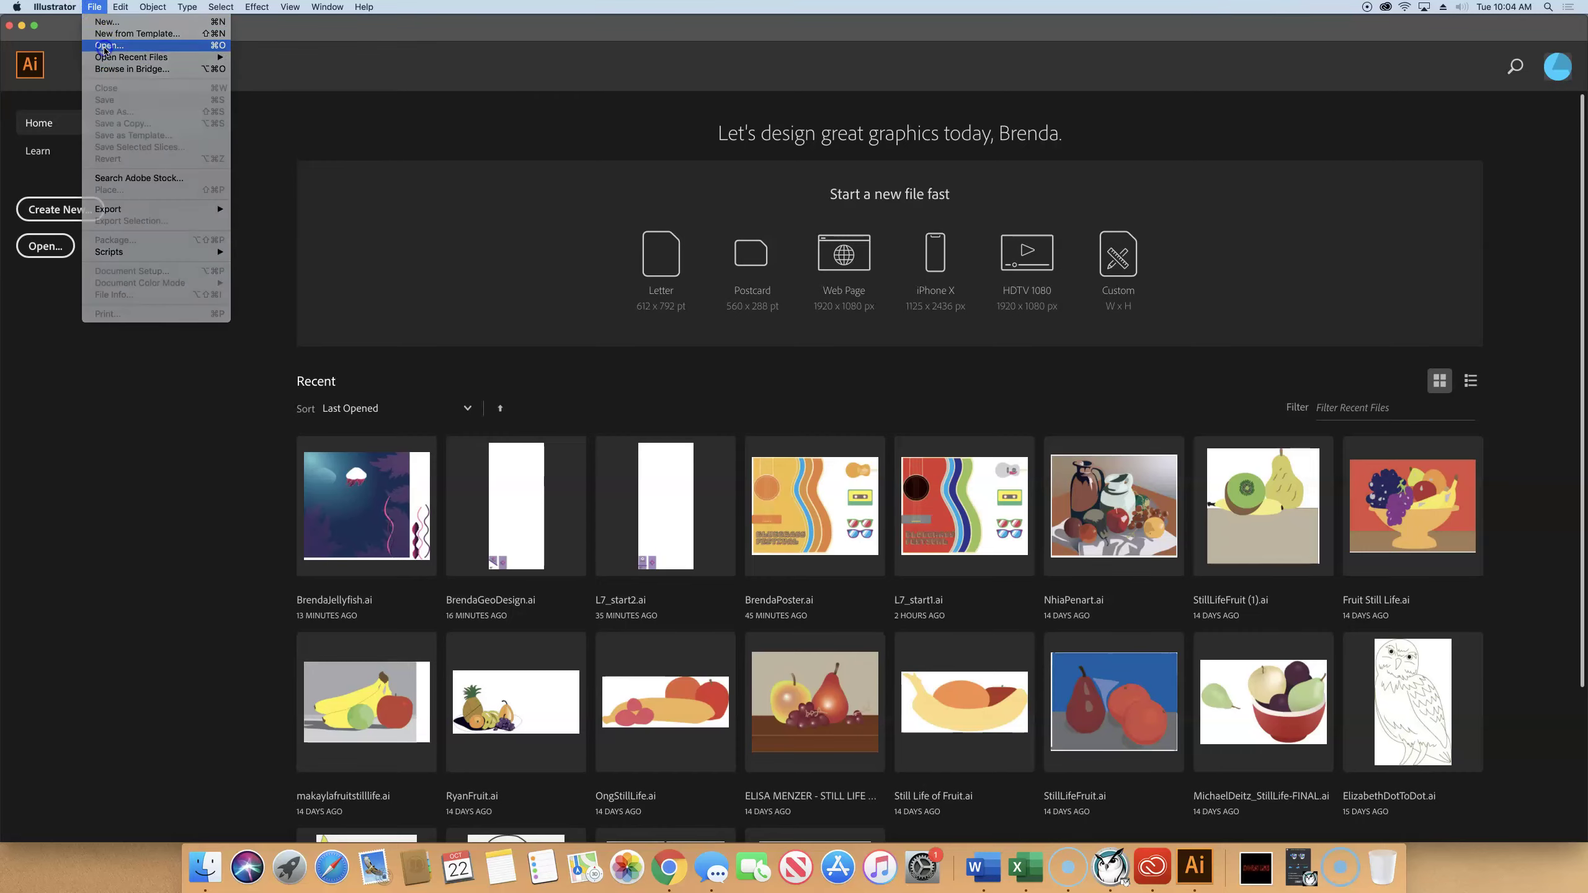
left_click(104, 47)
left_click(822, 164)
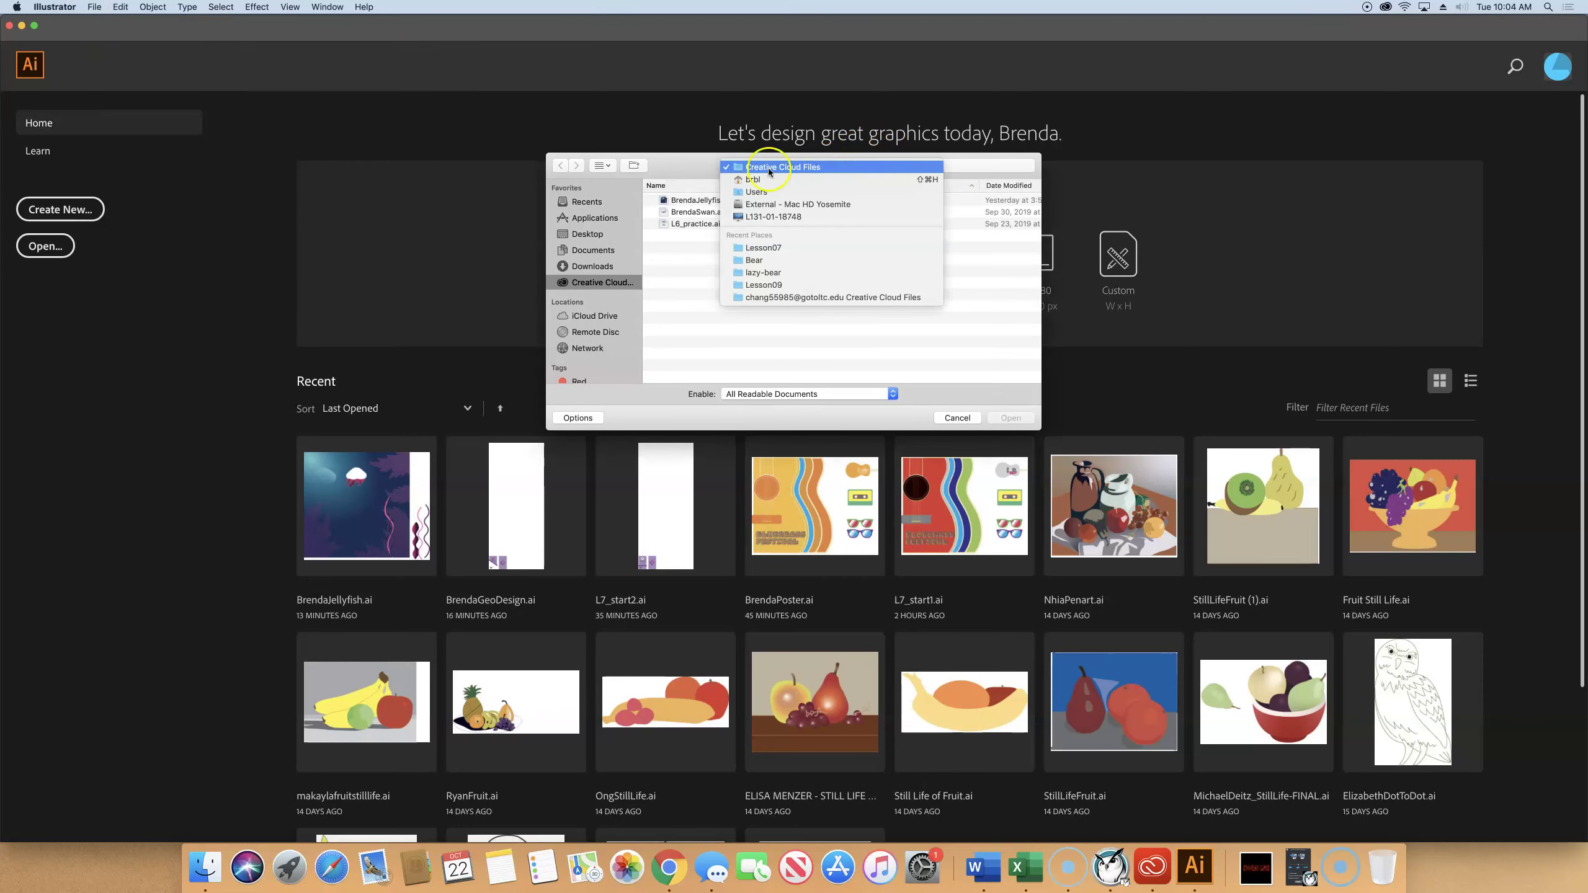
left_click(599, 240)
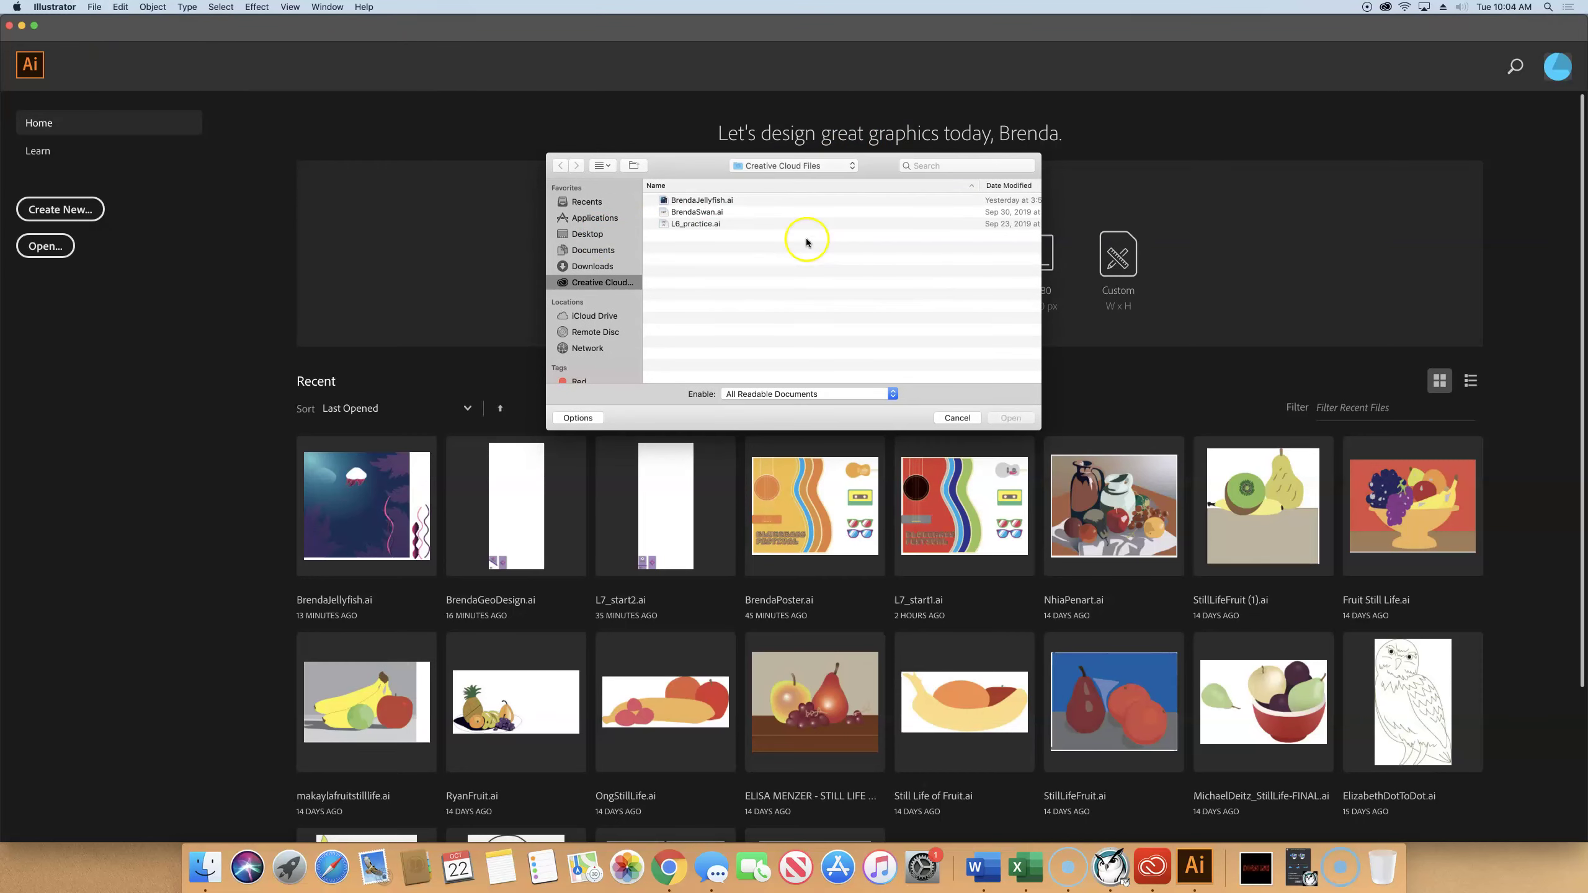
left_click(599, 237)
double_click(725, 223)
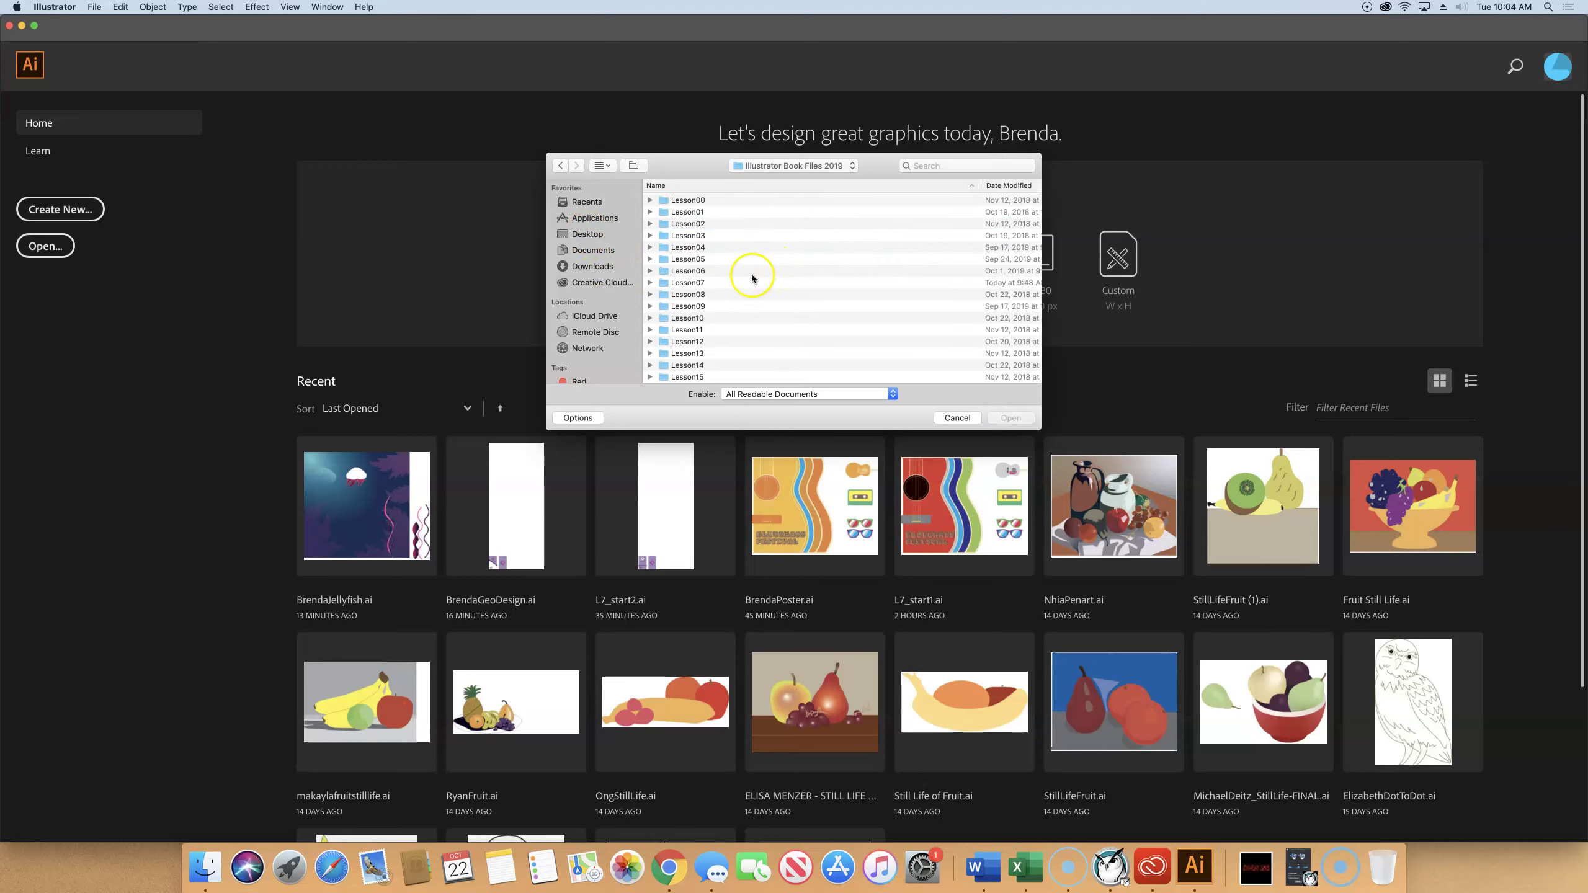
double_click(690, 317)
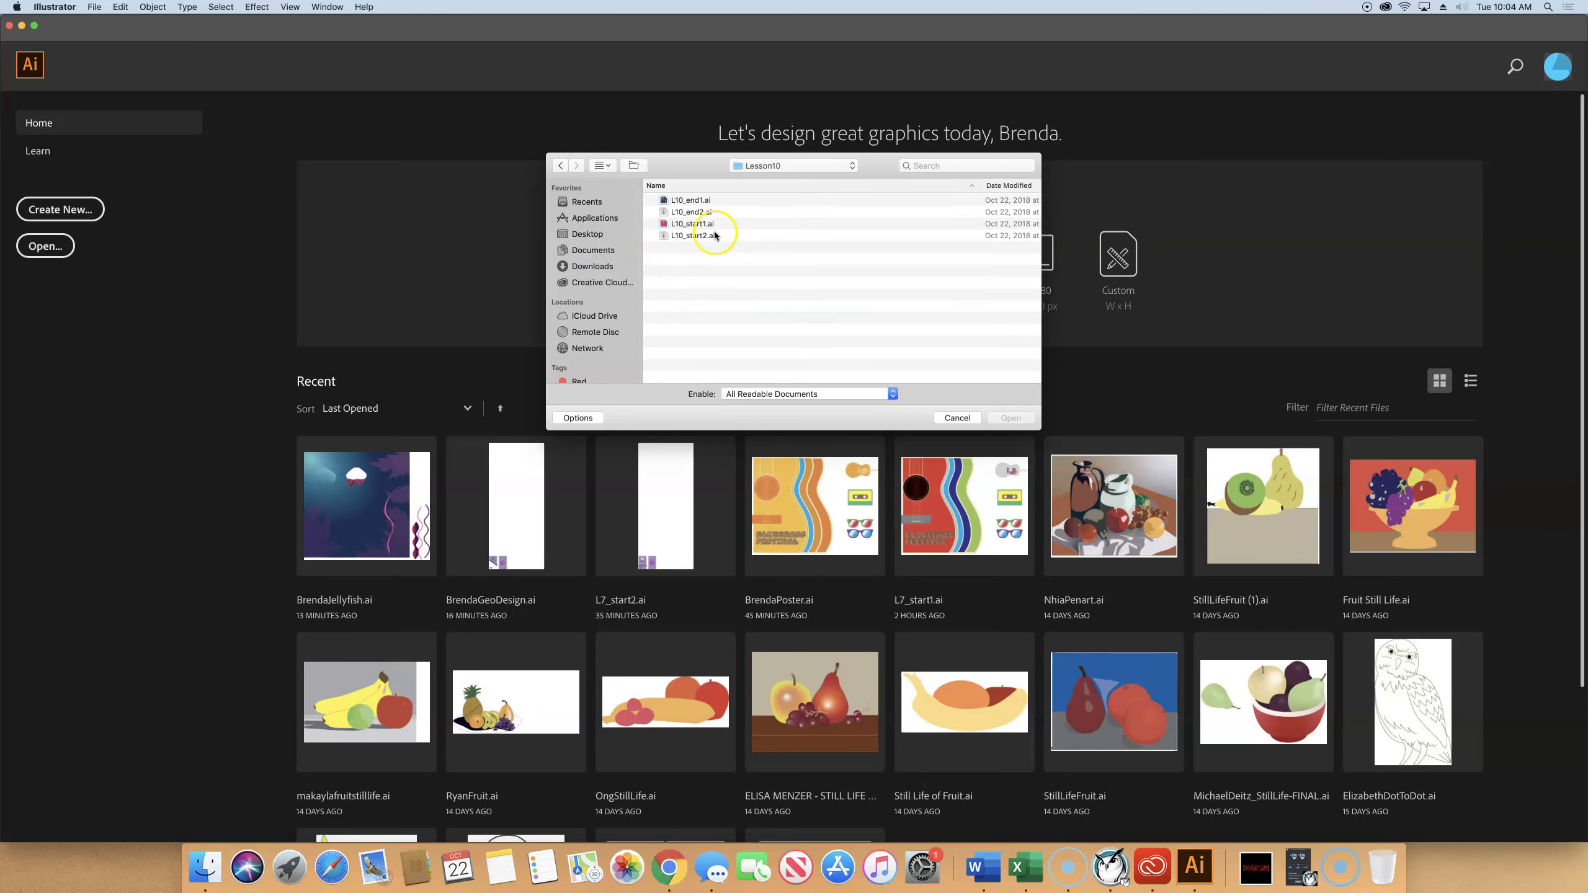
left_click(699, 236)
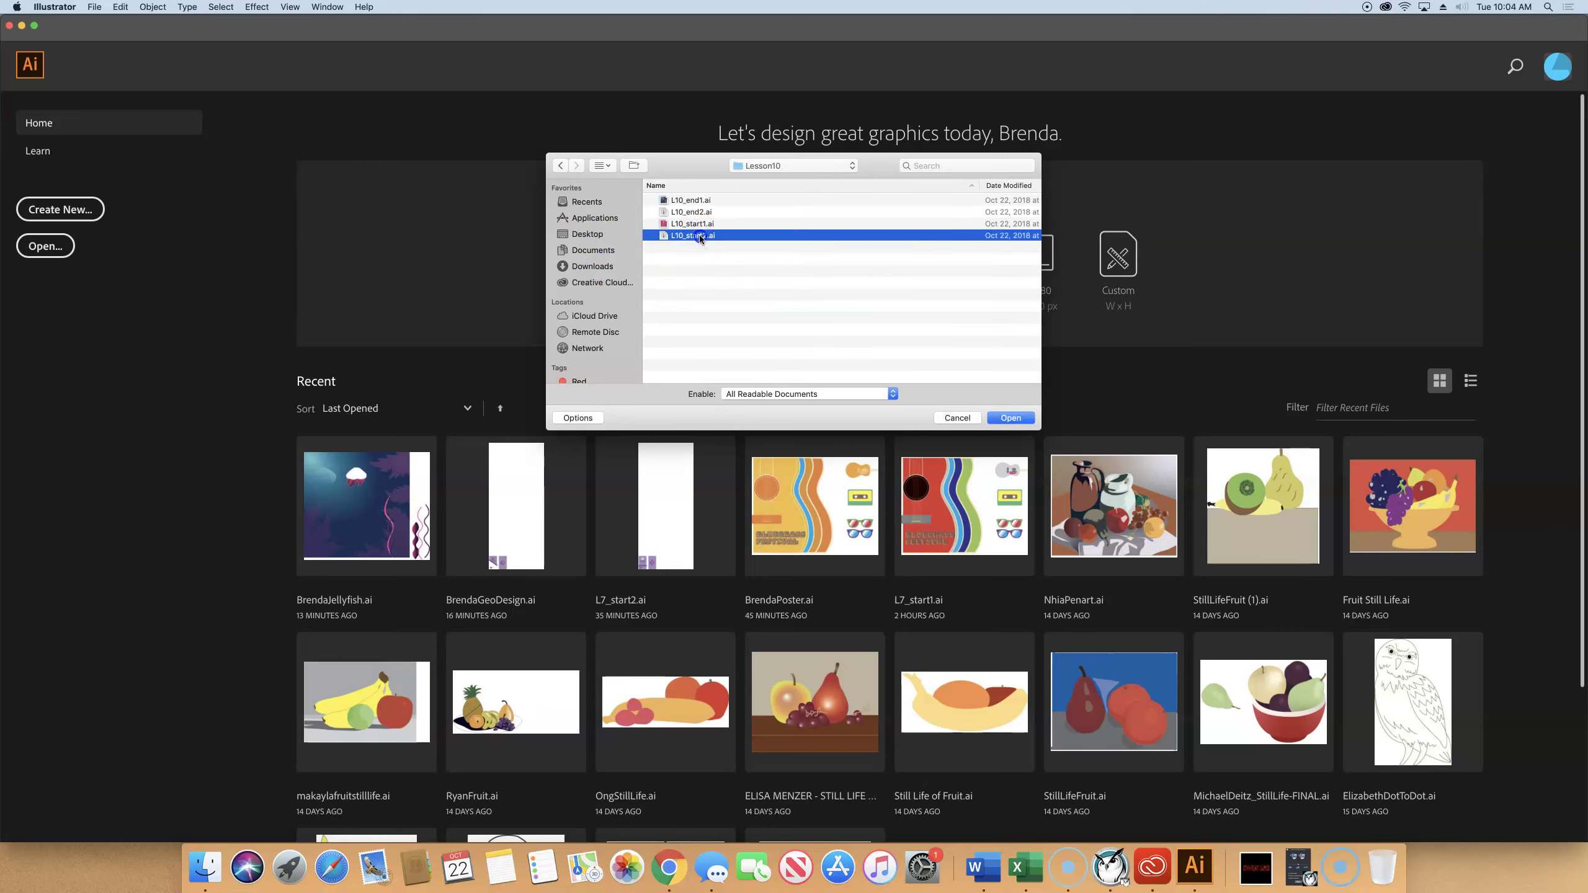
double_click(699, 236)
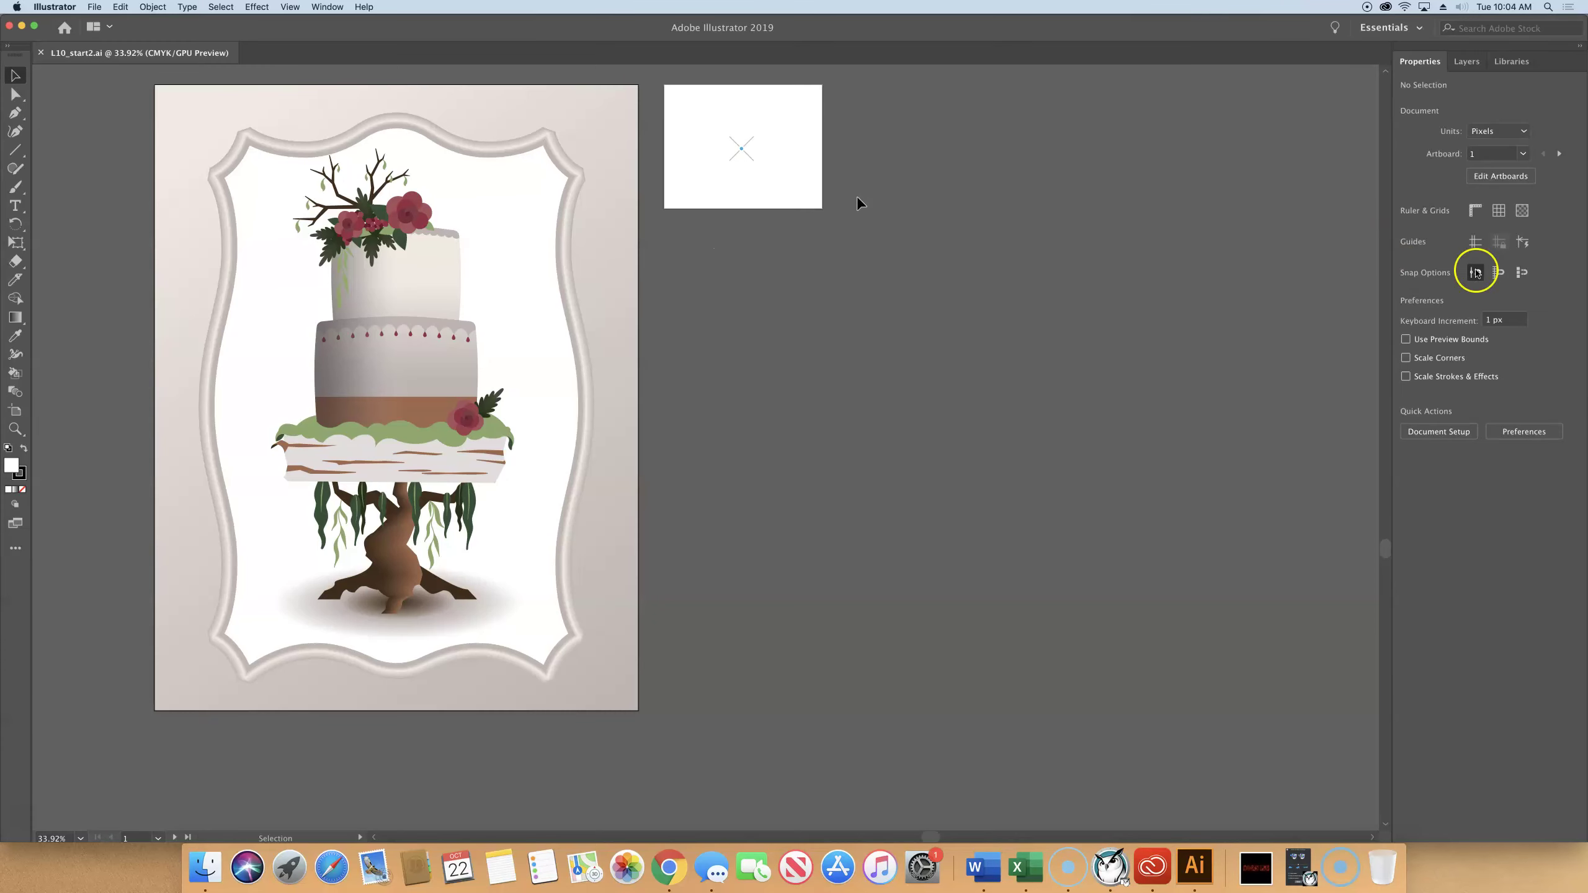
left_click(1476, 273)
- Save the cake document as BrendaCake.ai, accepting the default Illustrator options
left_click(91, 7)
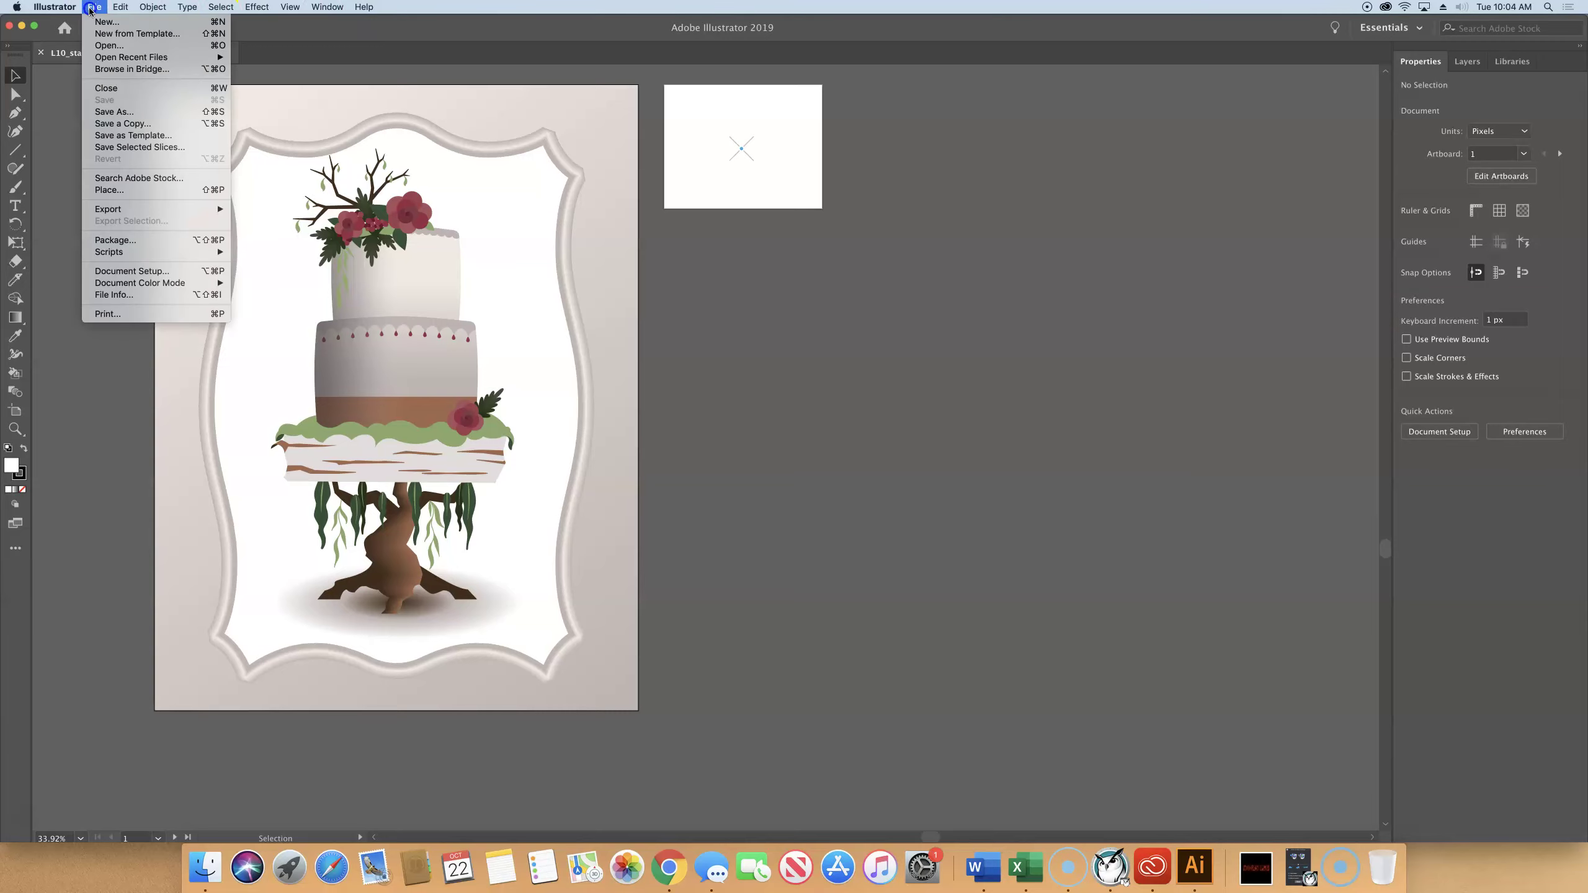
left_click(111, 110)
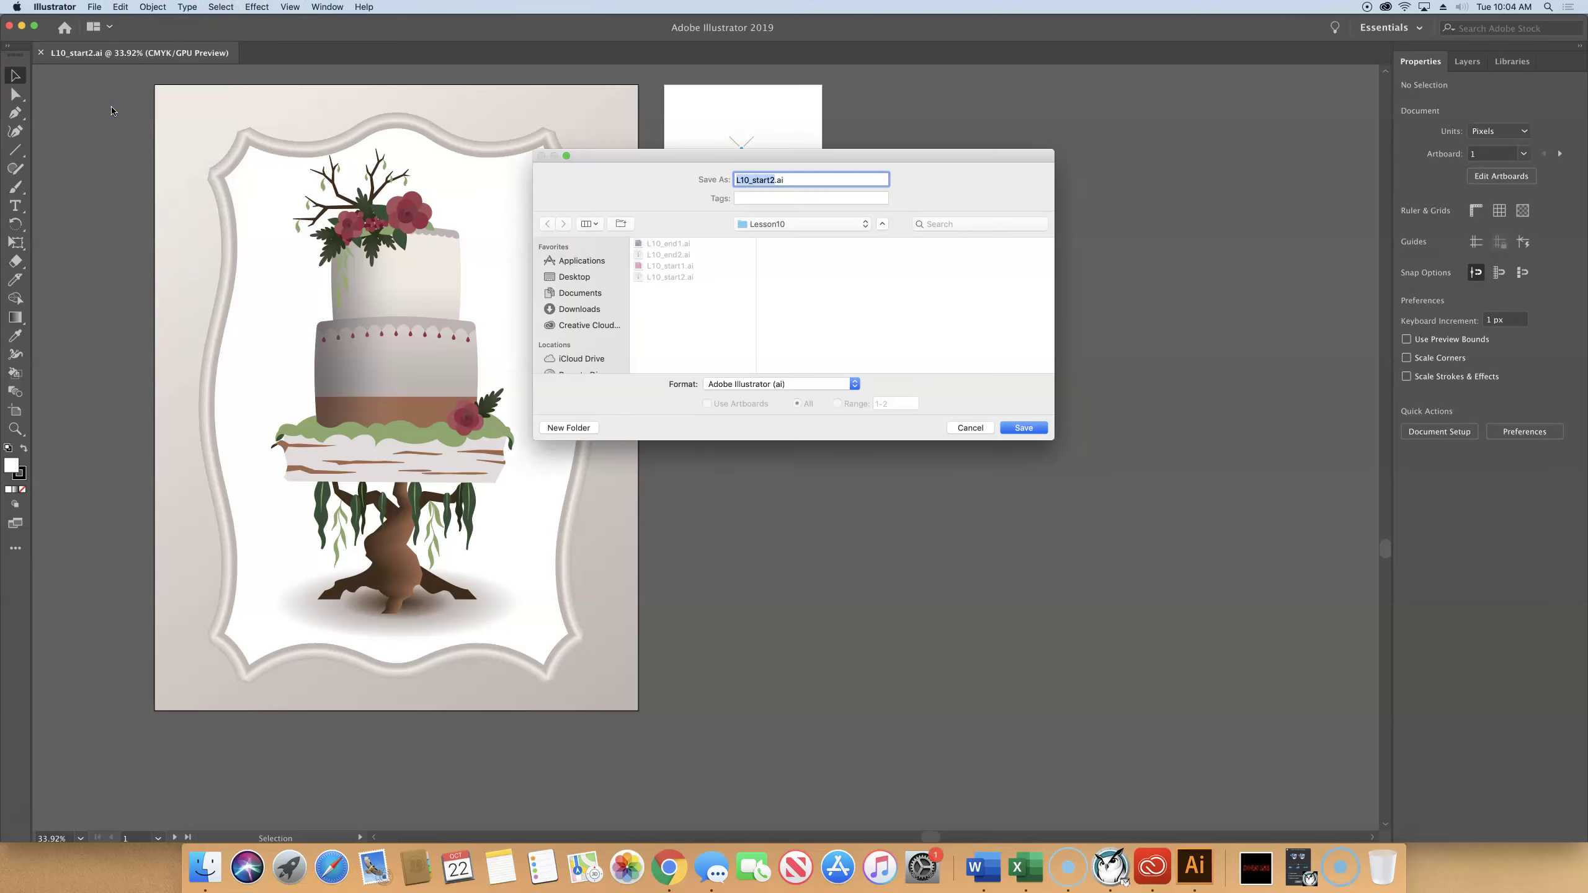
type("BrendaCake")
key("Return")
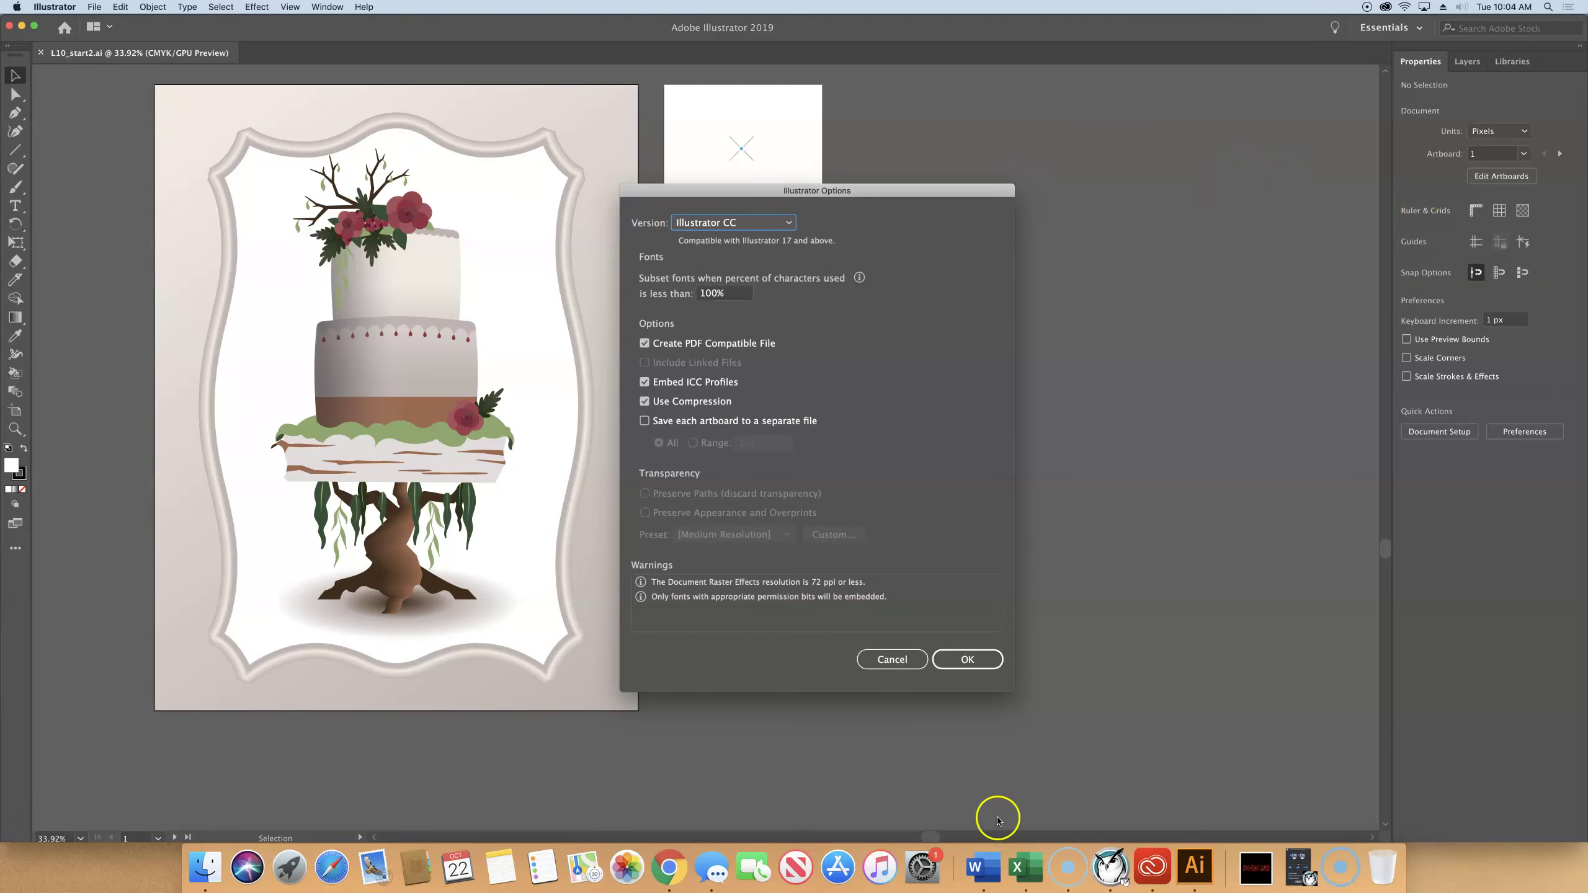
left_click(990, 661)
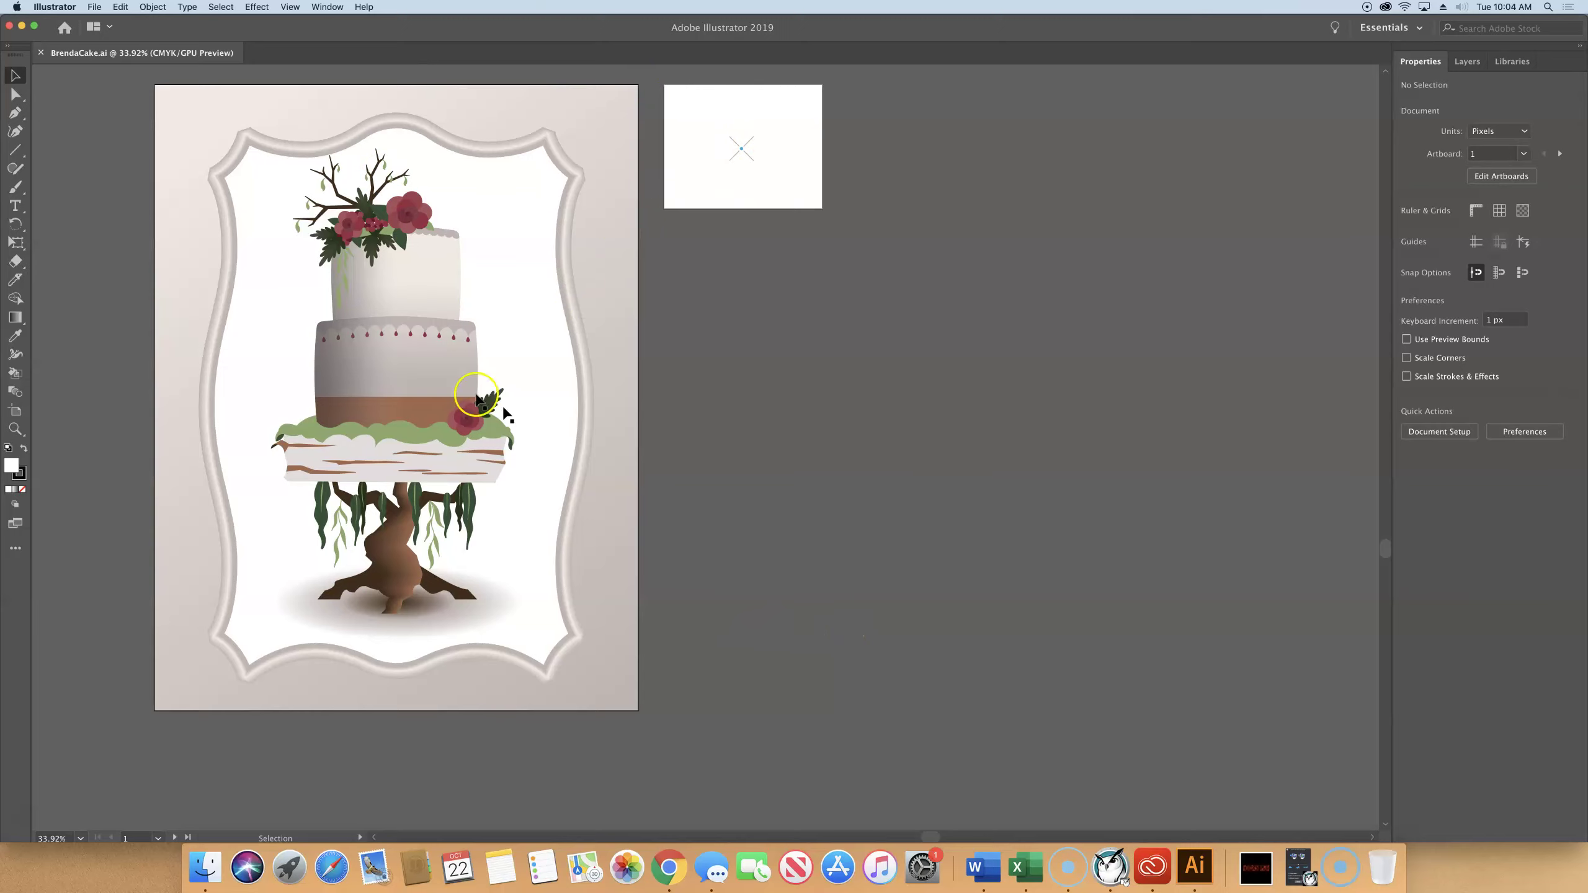
- Select the background rectangle behind the scalloped frame and fit the artboard in the window
left_click(178, 107)
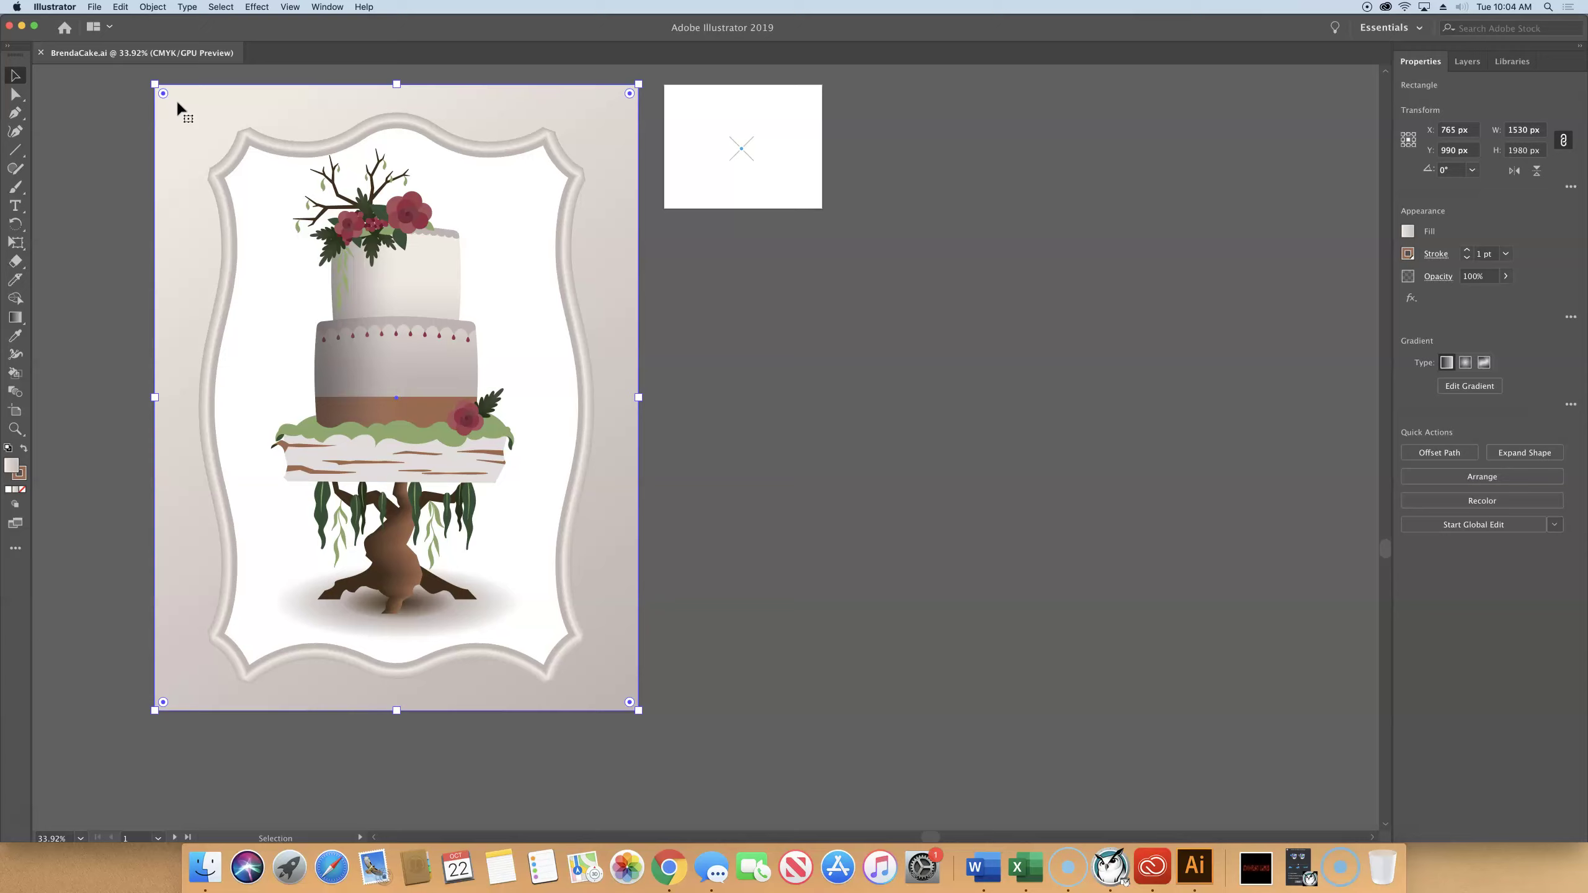
key("a")
key("v")
key("super+0")
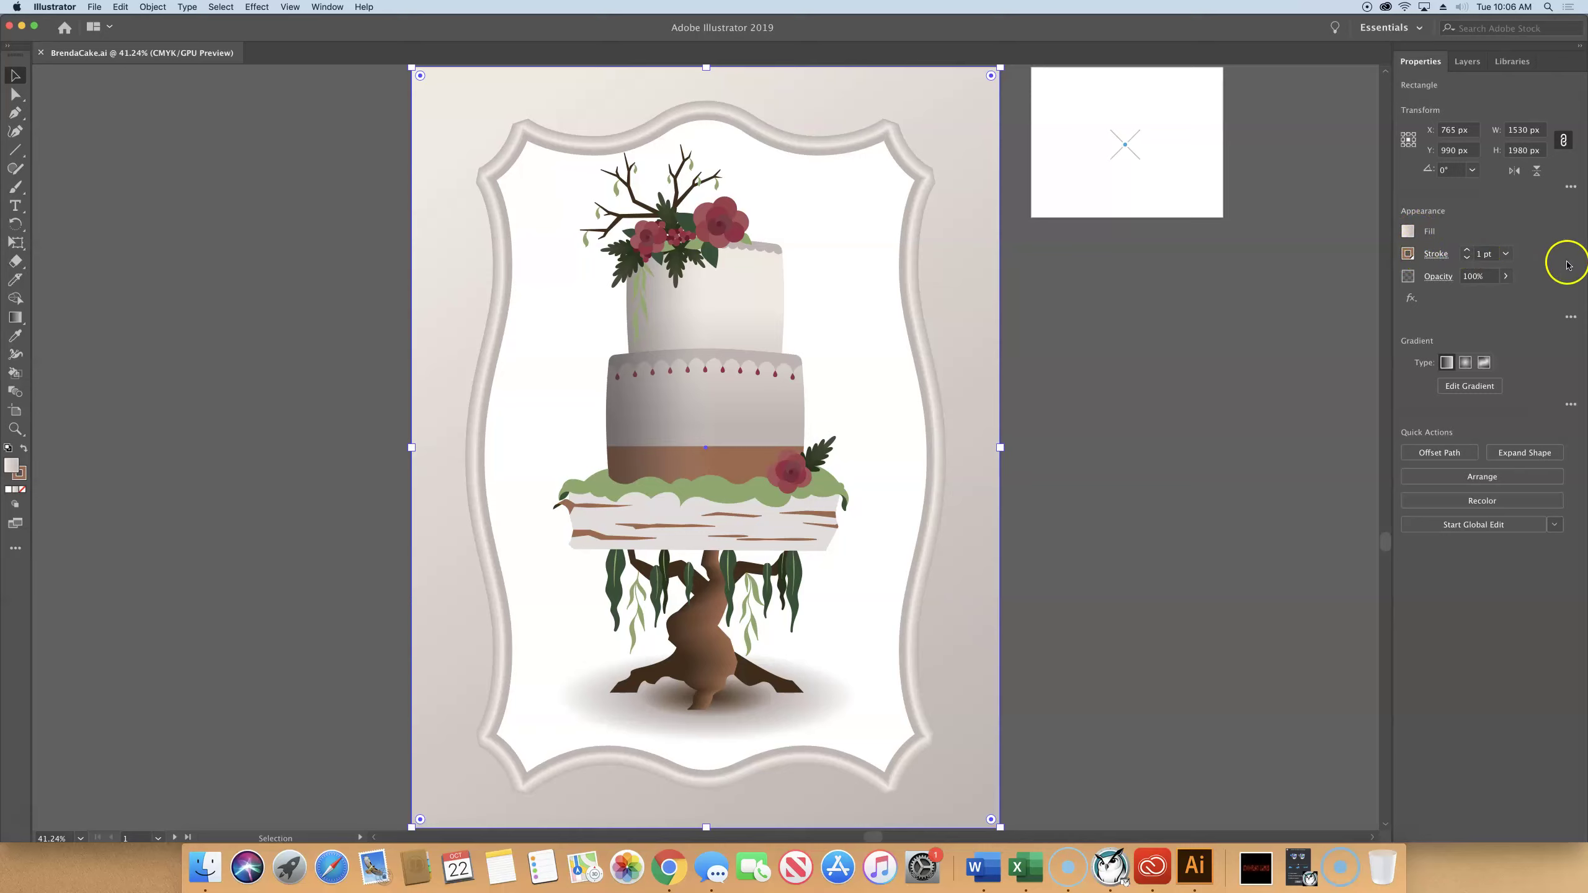
- Bring up the full Appearance panel, placed beside the artboard and made taller
left_click(1571, 319)
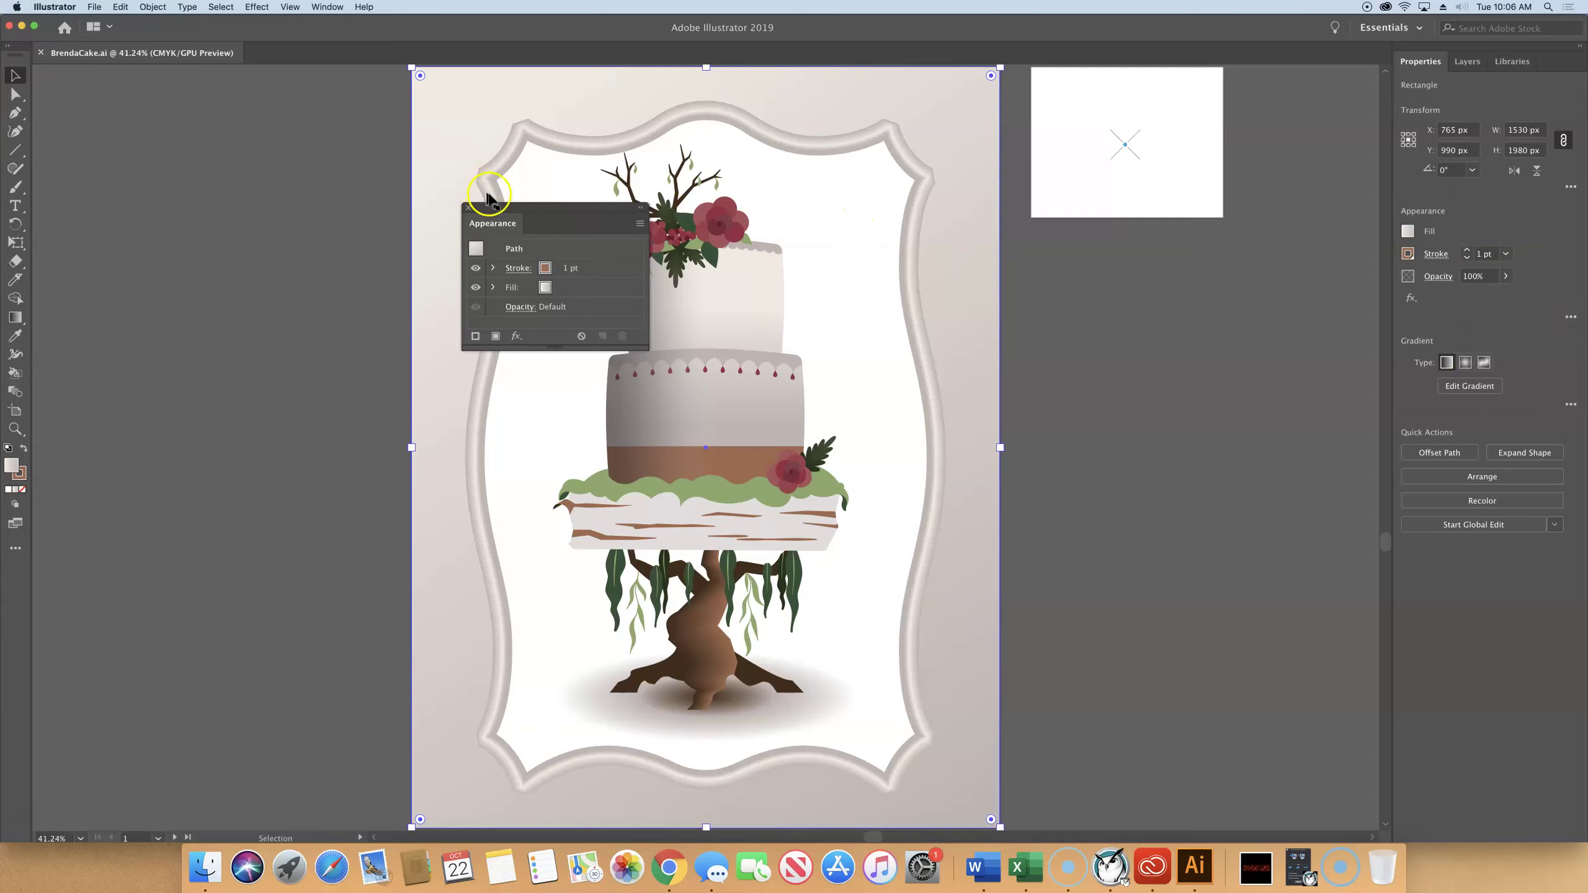
left_click_drag(521, 212, 1176, 249)
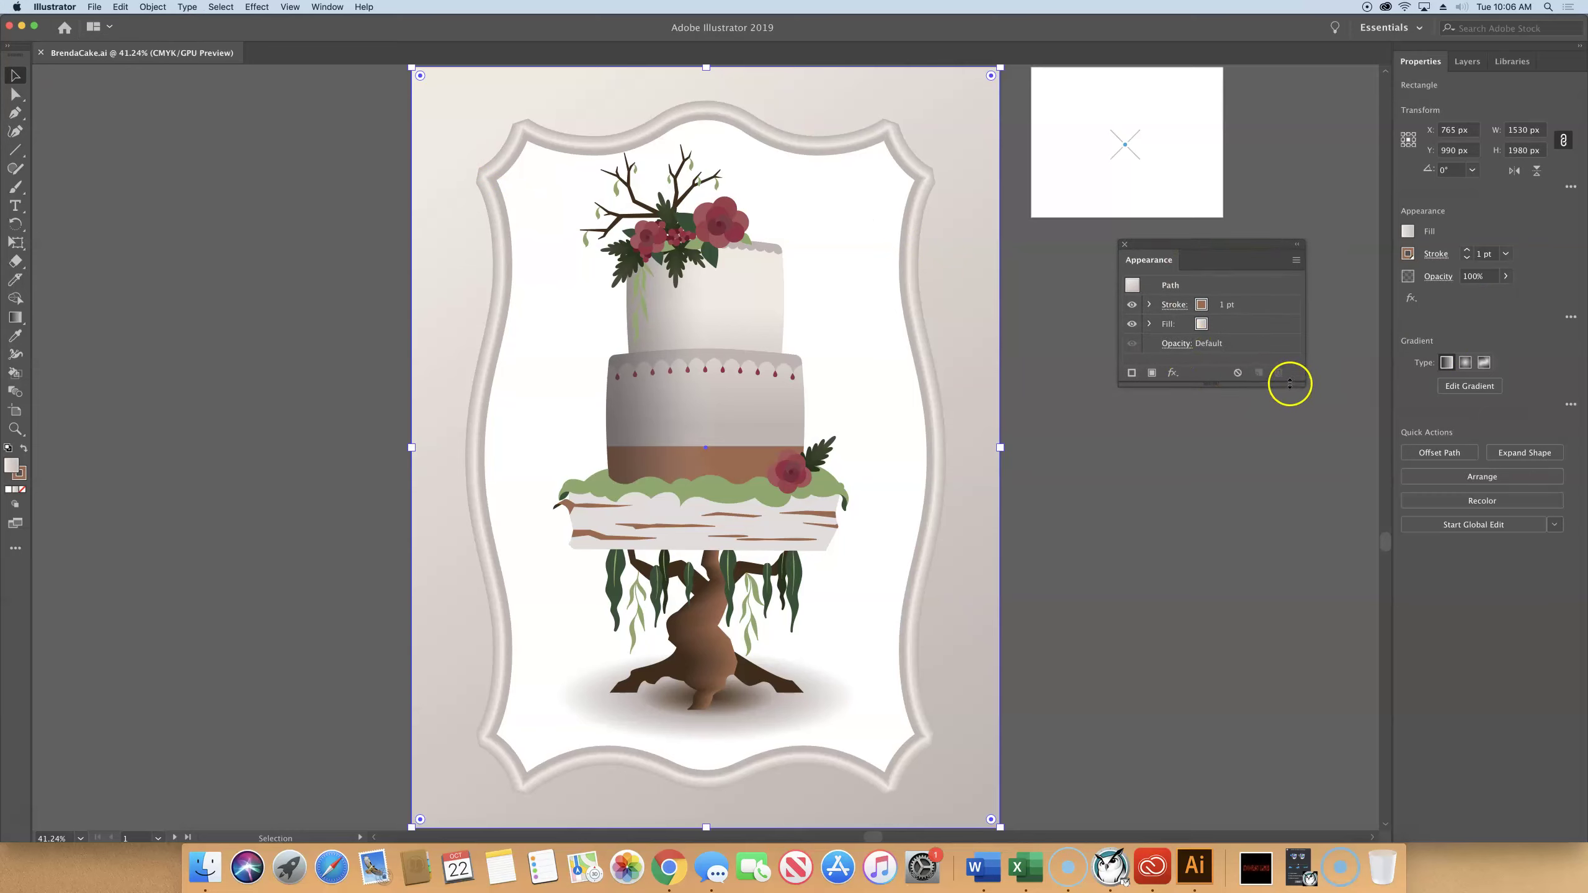
left_click_drag(1287, 383, 1296, 487)
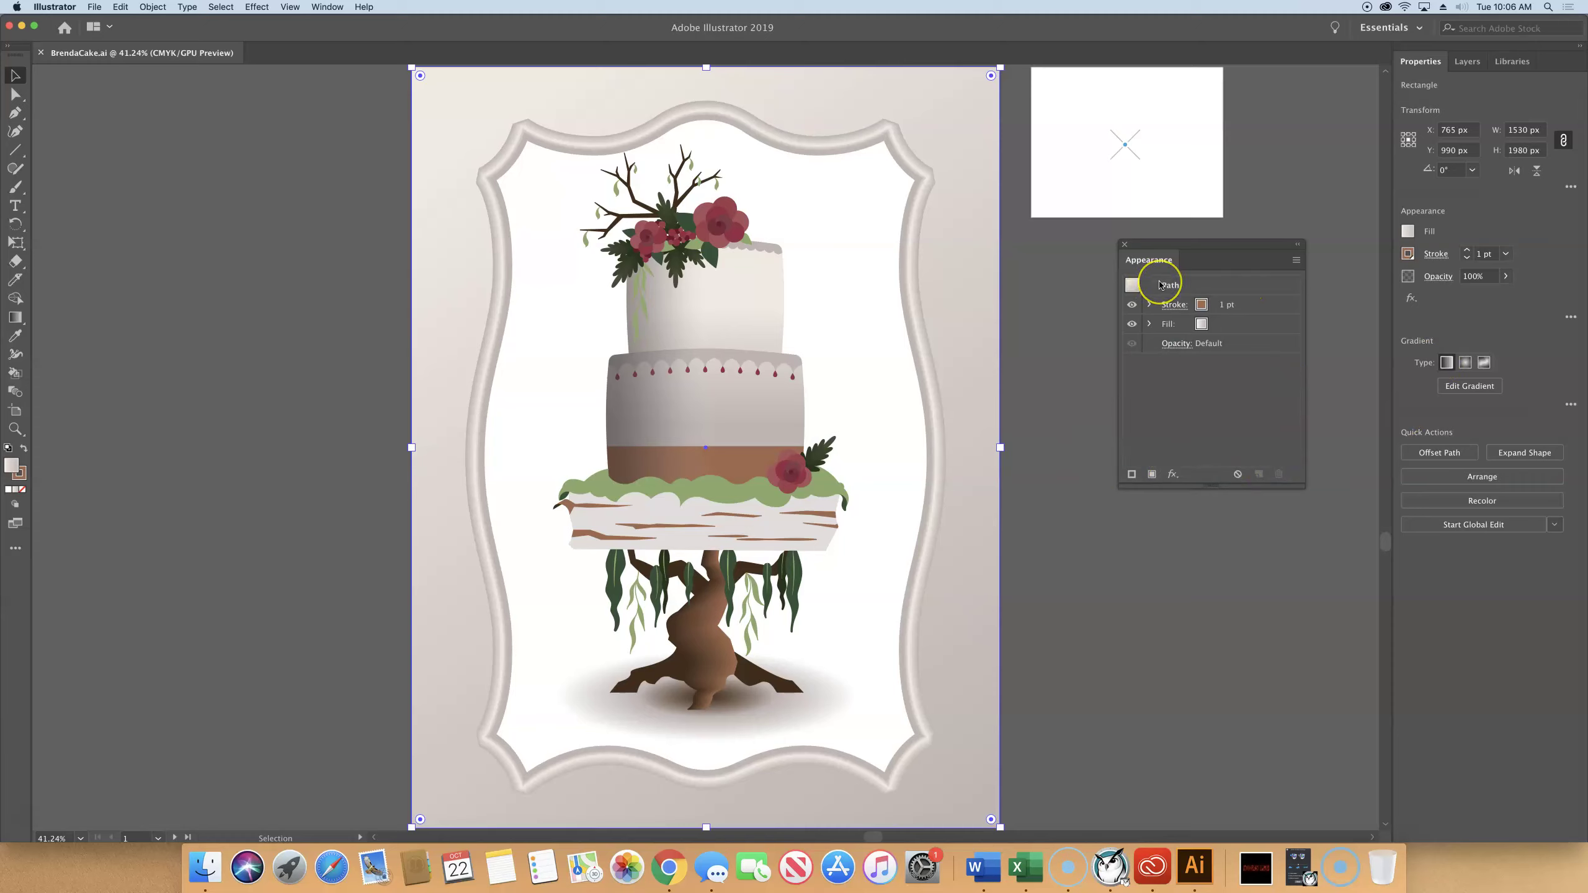
- Expand and collapse the Fill and Stroke rows to inspect their opacity settings
left_click(1149, 324)
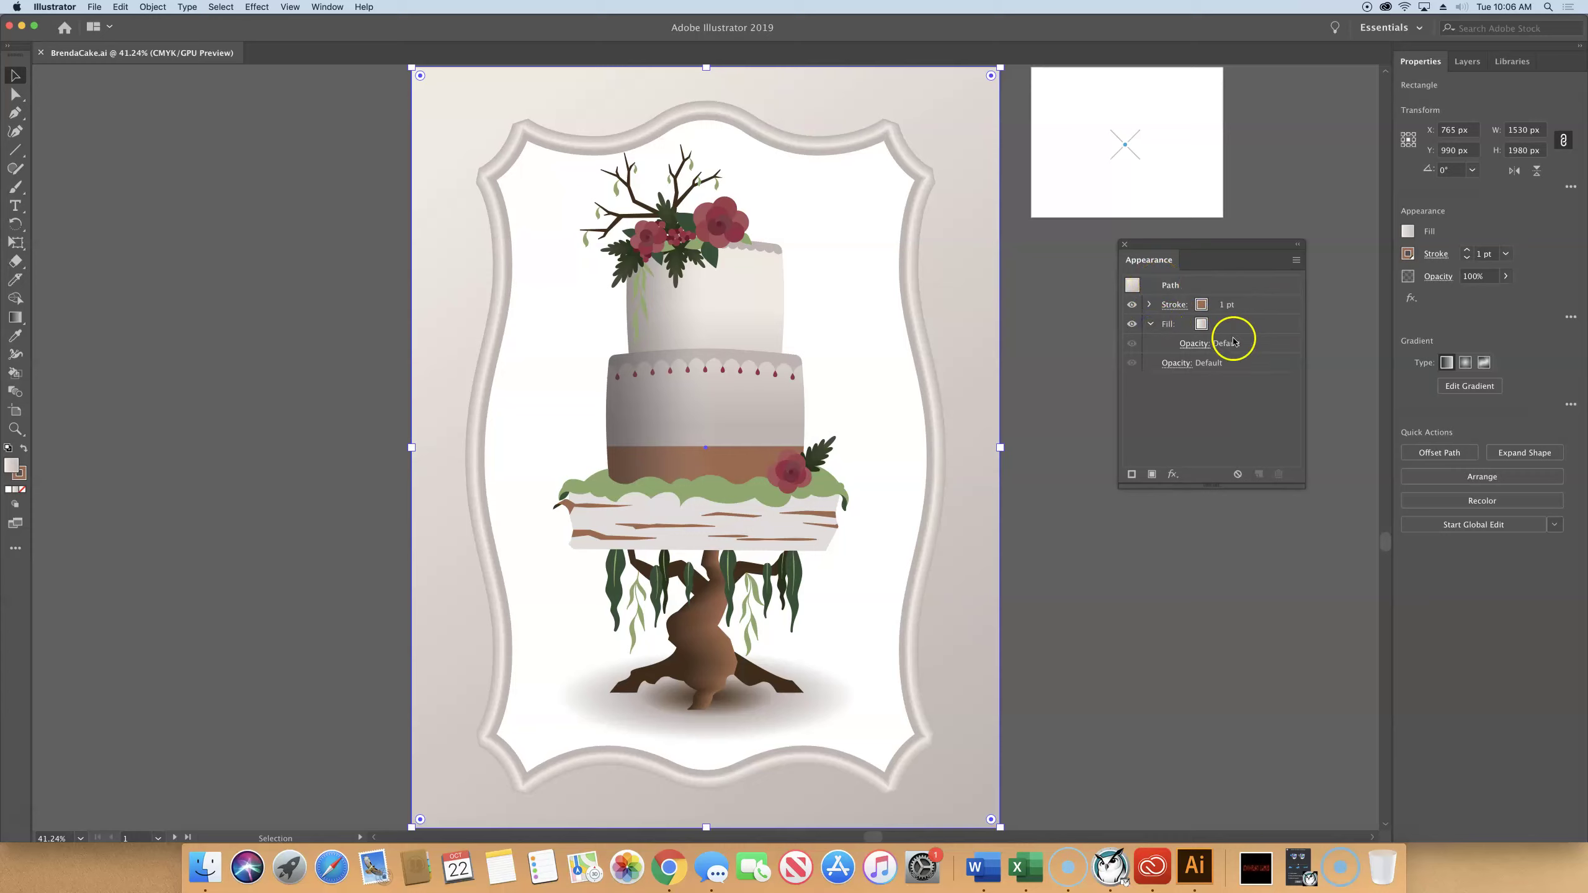
left_click(1170, 325)
left_click(1149, 305)
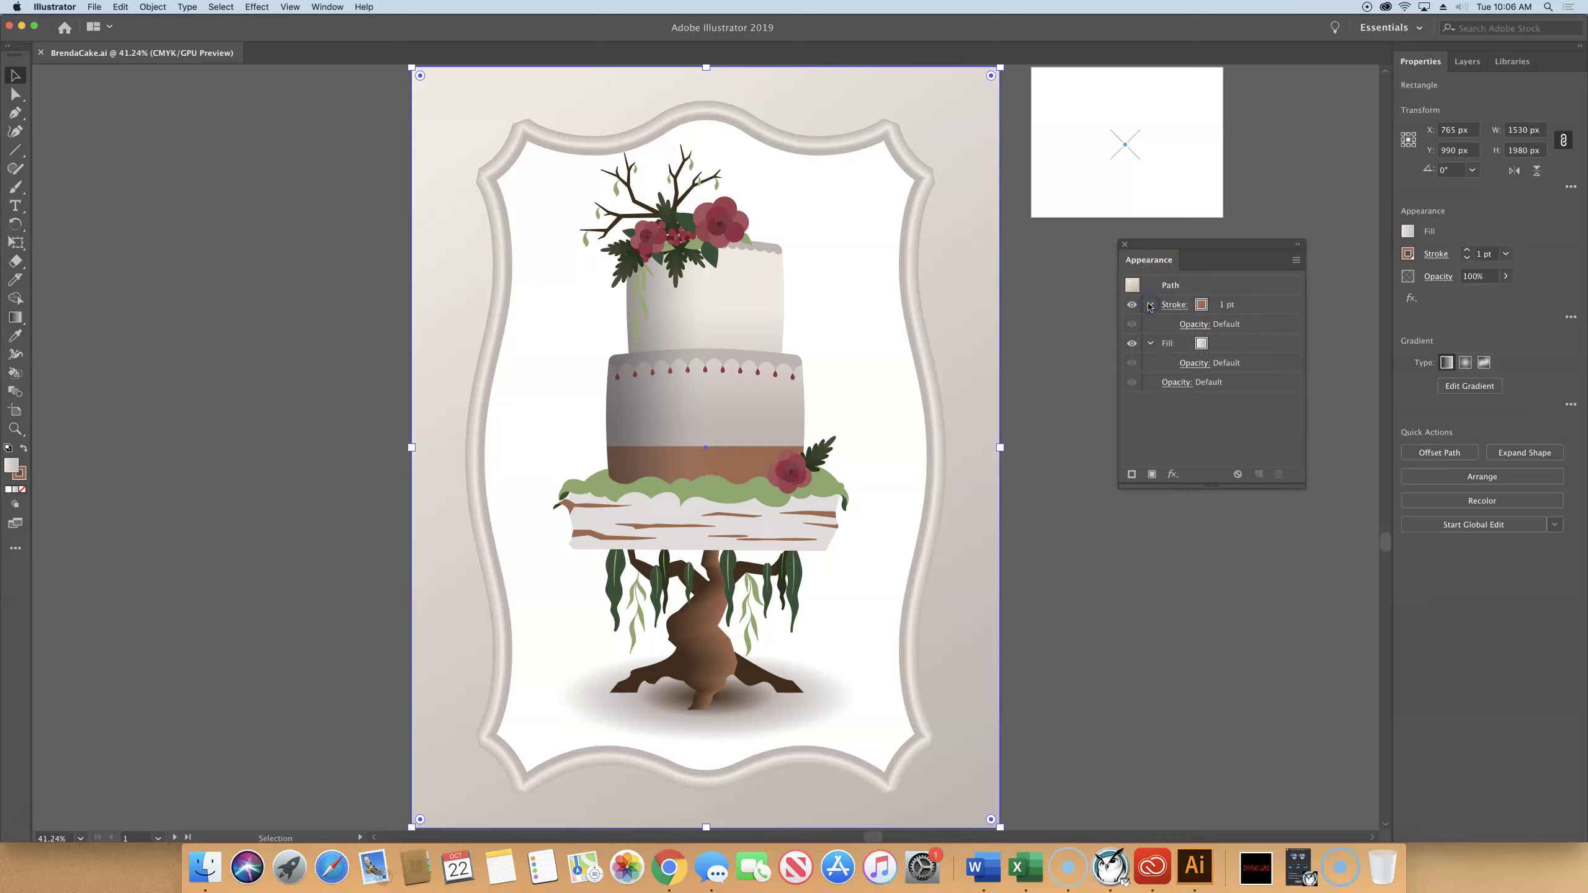
left_click(1202, 304)
left_click_drag(1205, 306, 1214, 327)
left_click(1149, 305)
left_click(1149, 323)
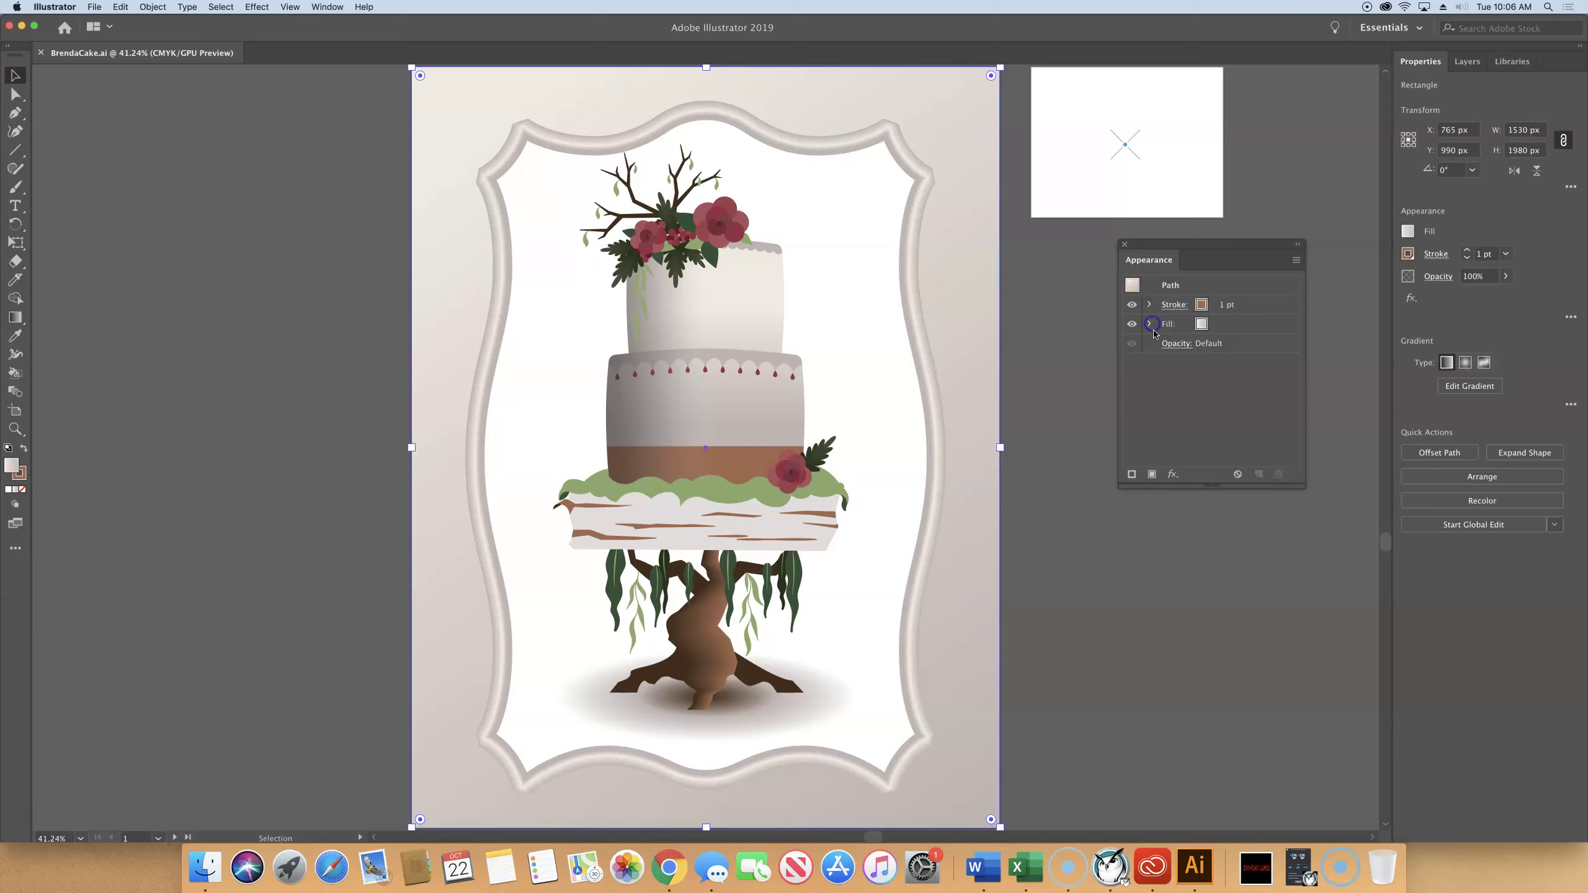
- Add a second fill above the stroke, briefly checking its colour and opacity settings
left_click(1152, 475)
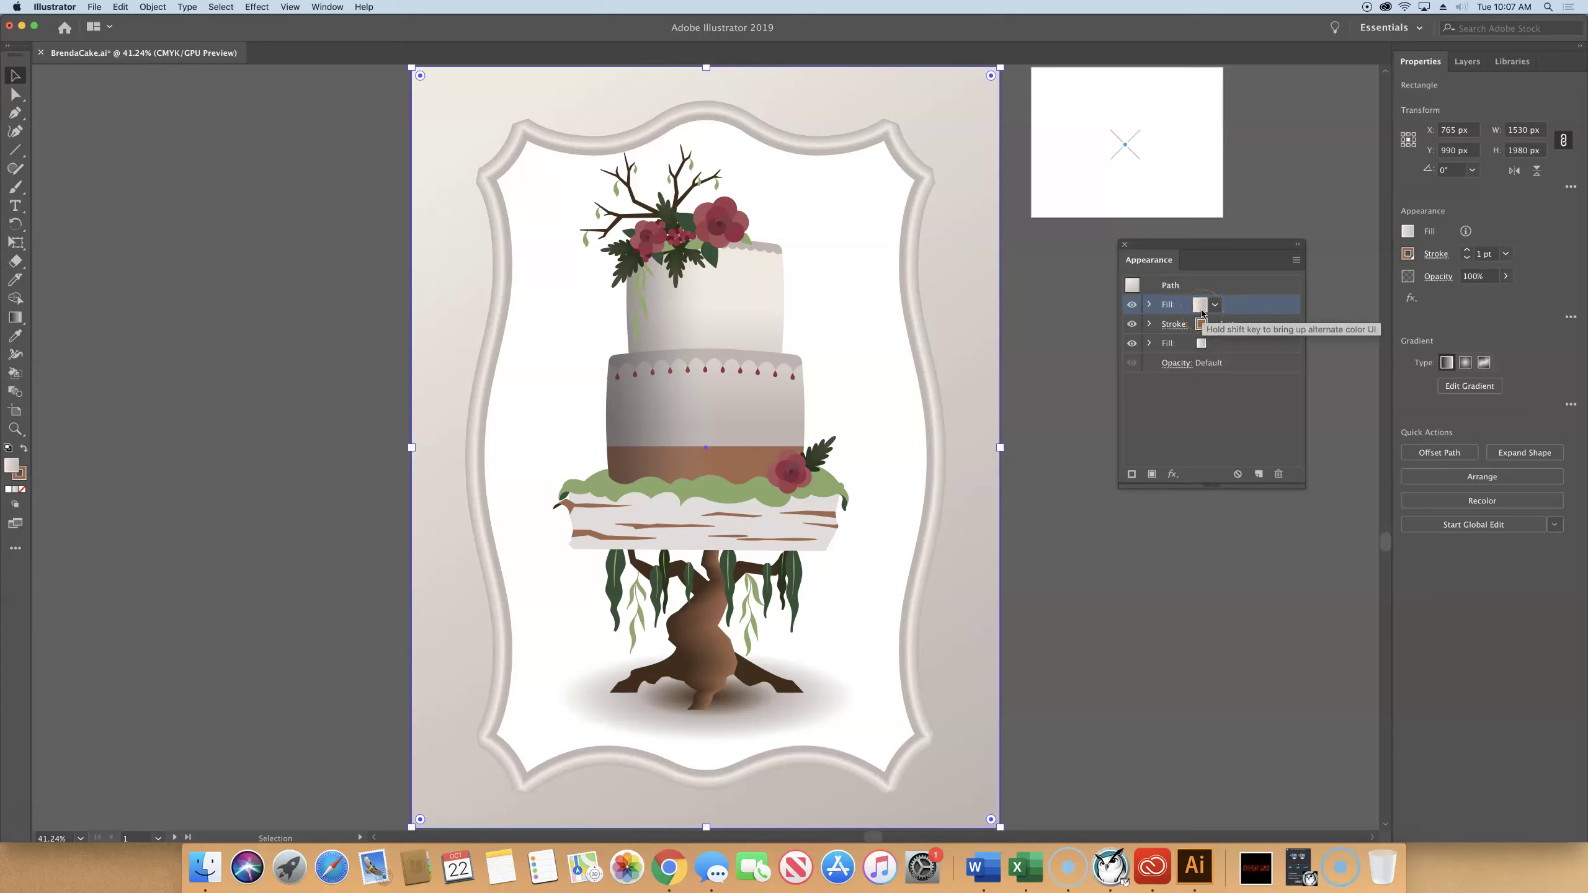
left_click(1169, 307)
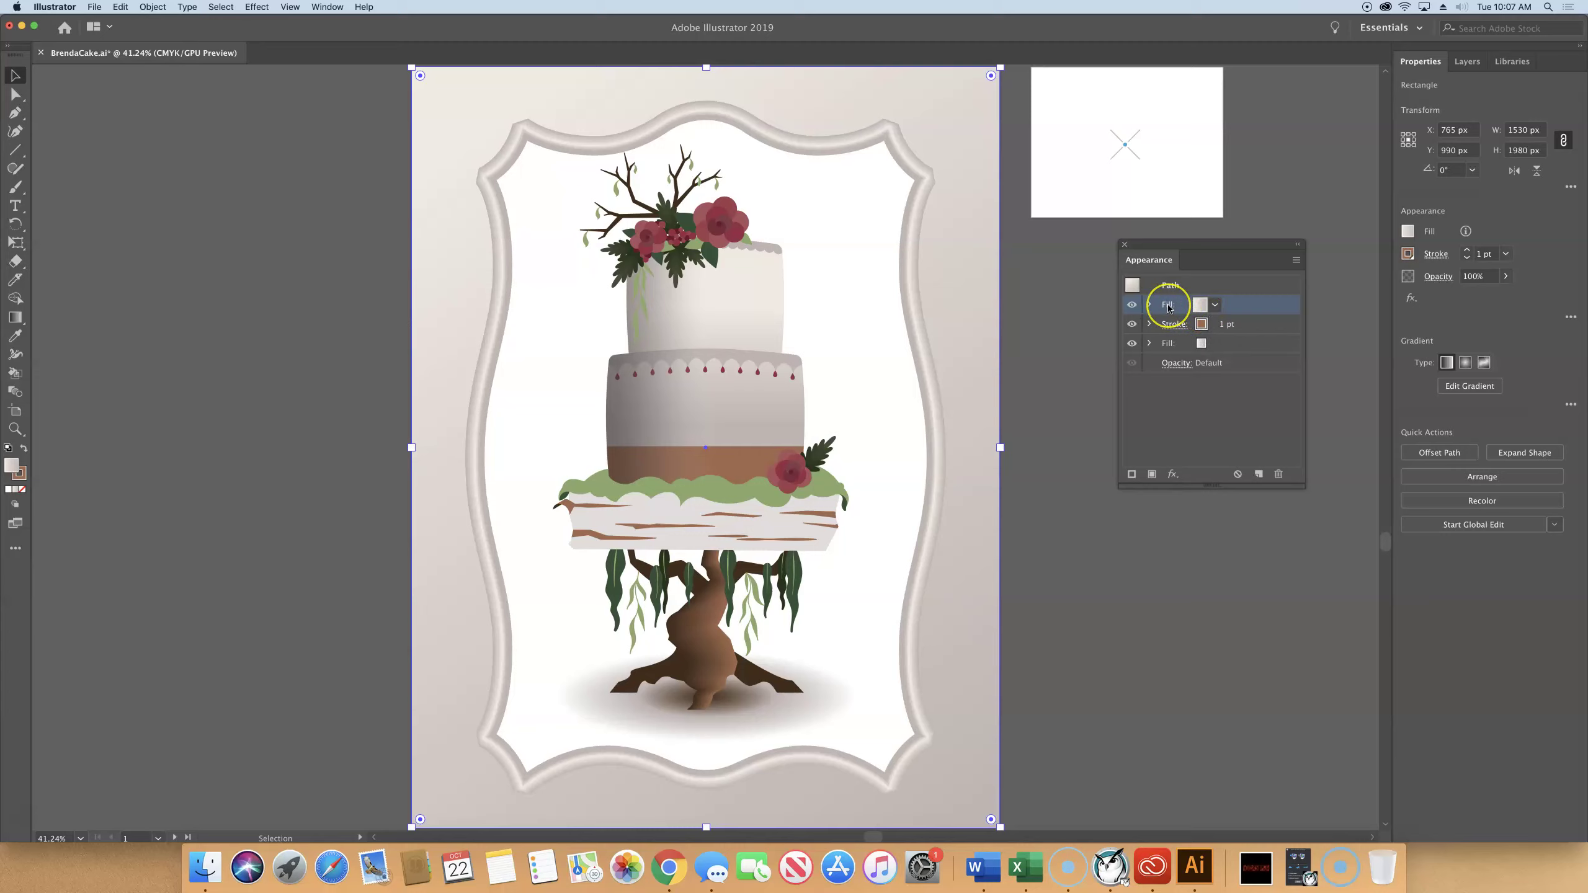
left_click(1169, 307)
left_click(1168, 307)
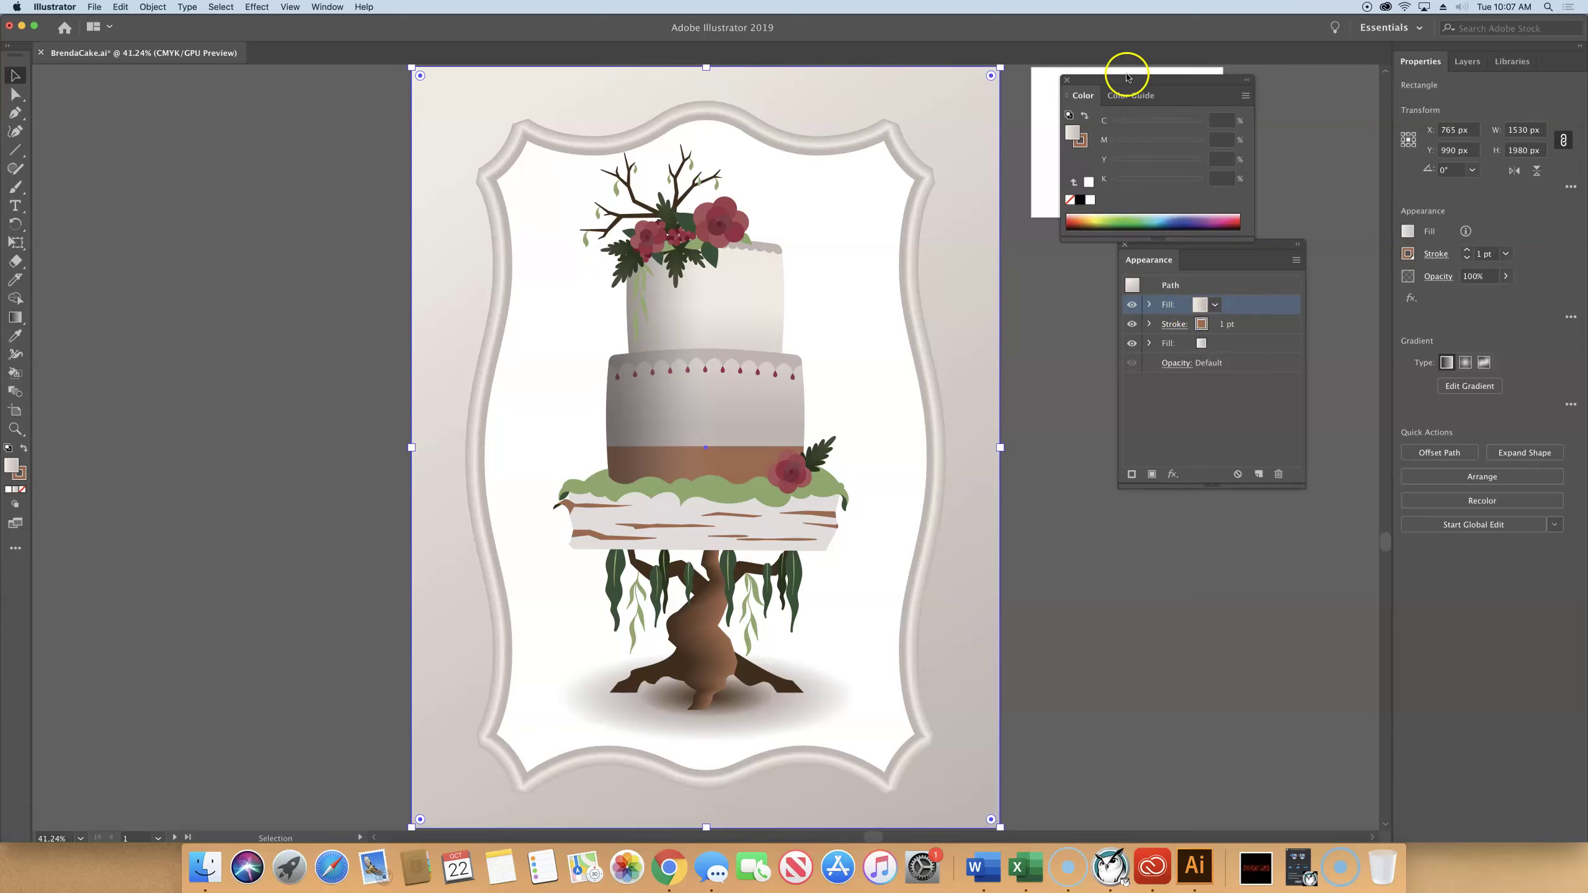
left_click_drag(1105, 79, 1192, 74)
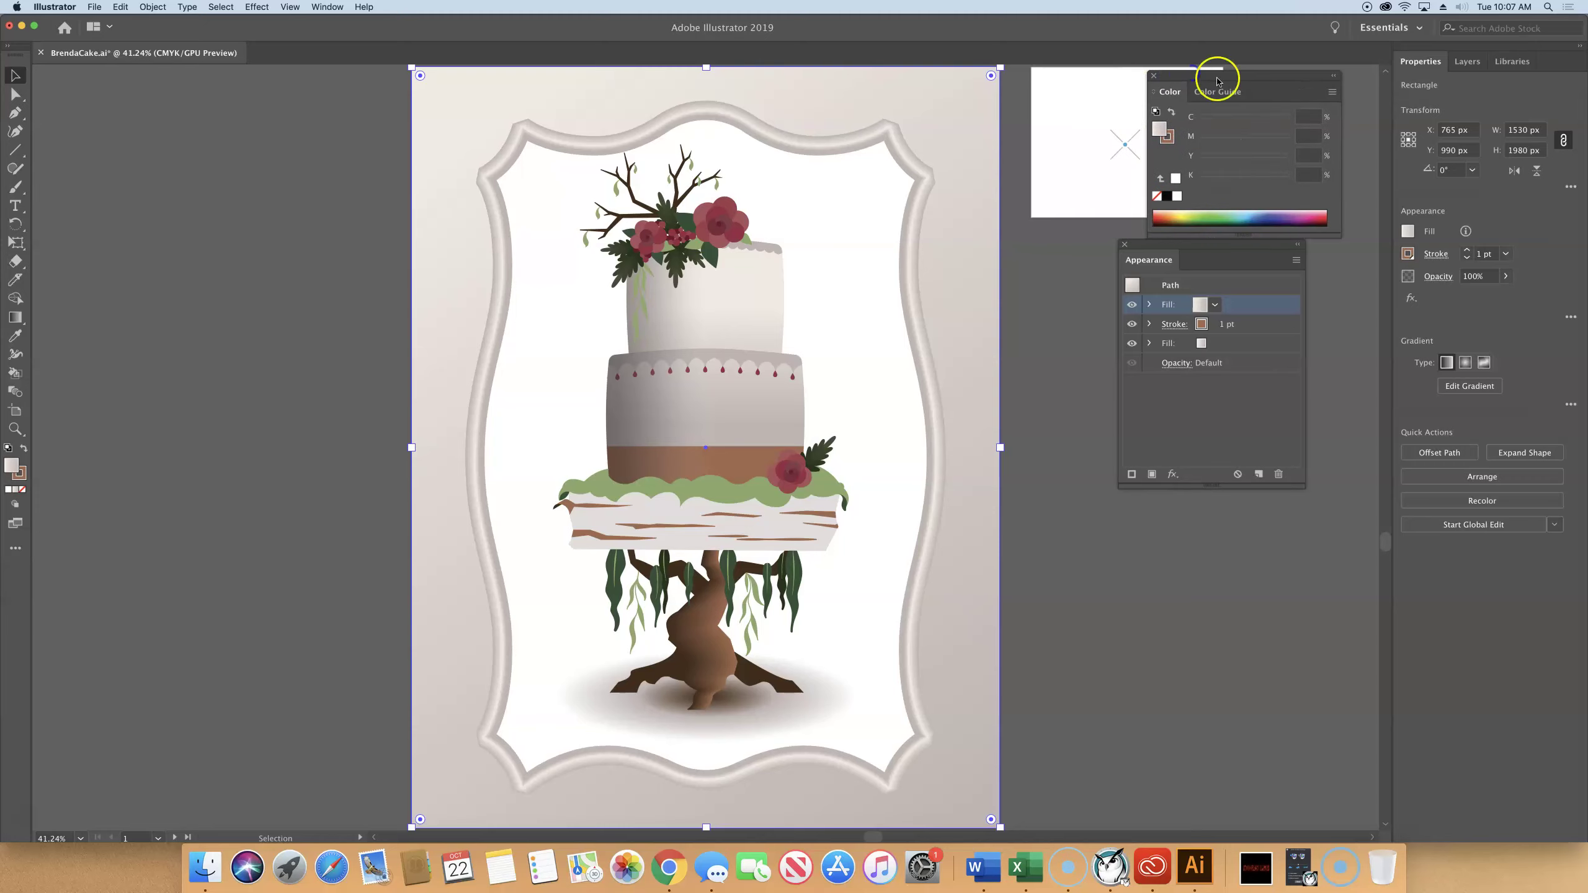
left_click(1155, 78)
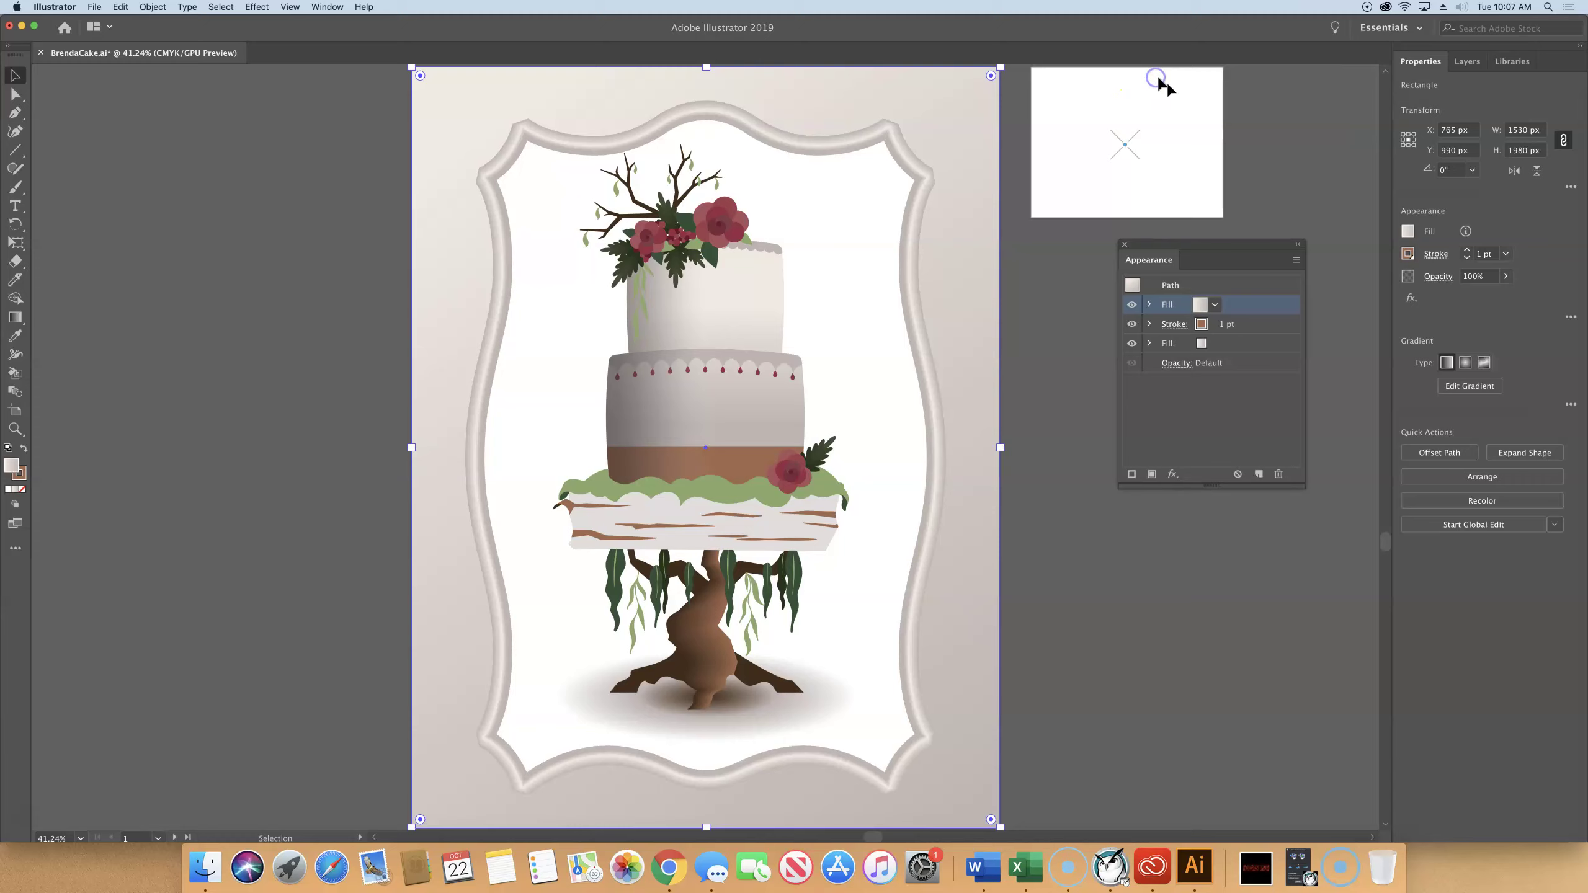
left_click(1149, 305)
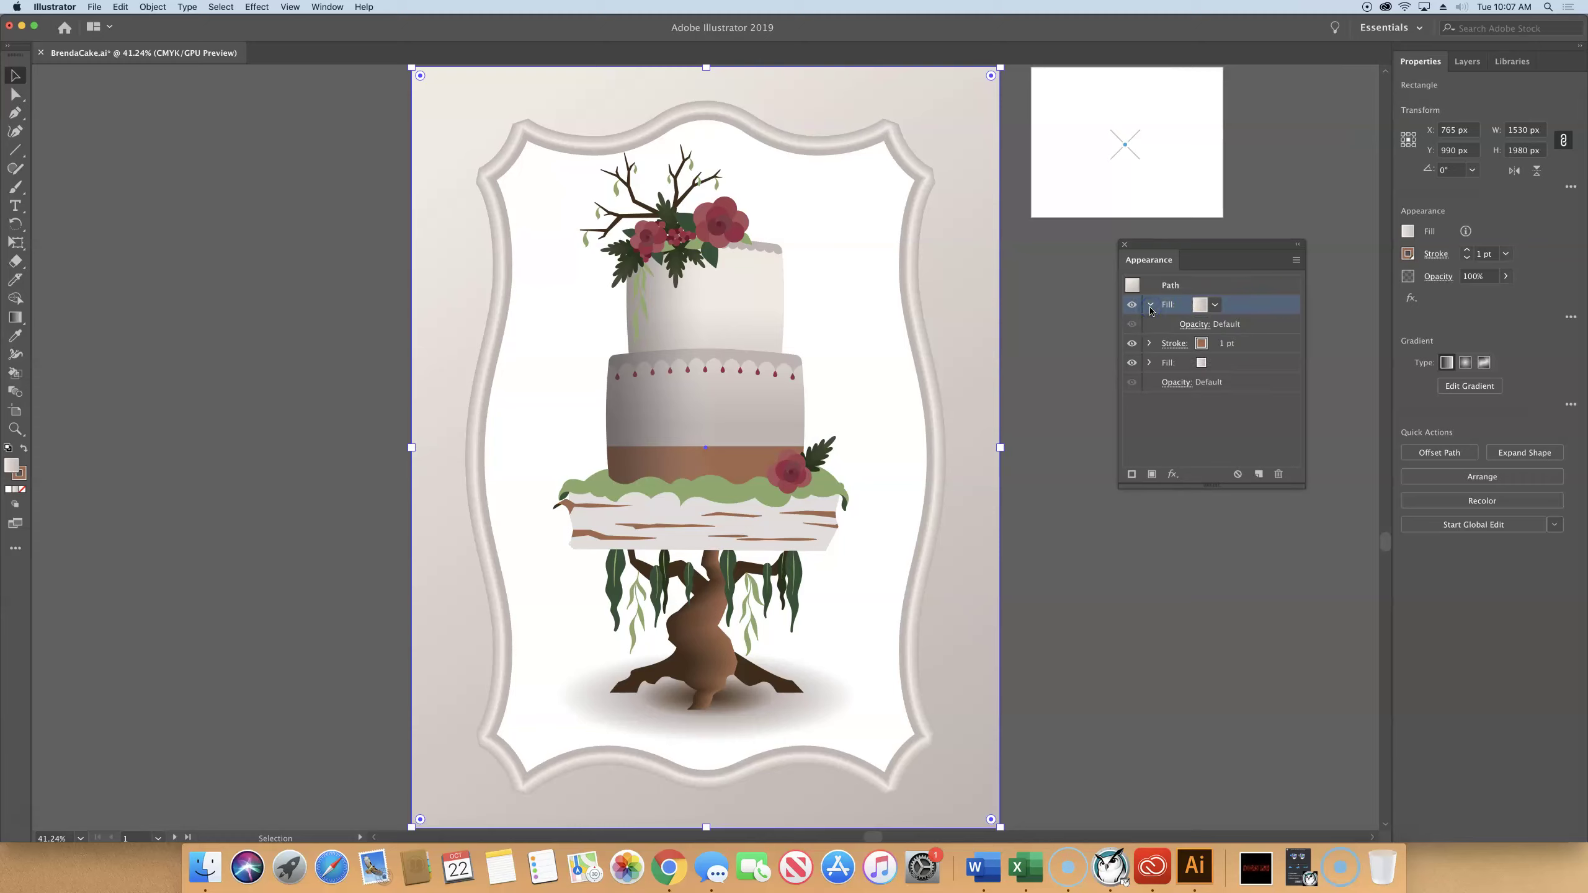
left_click(1149, 305)
- Apply the Pompadour pattern swatch to the new top fill of the background rectangle
left_click(1216, 305)
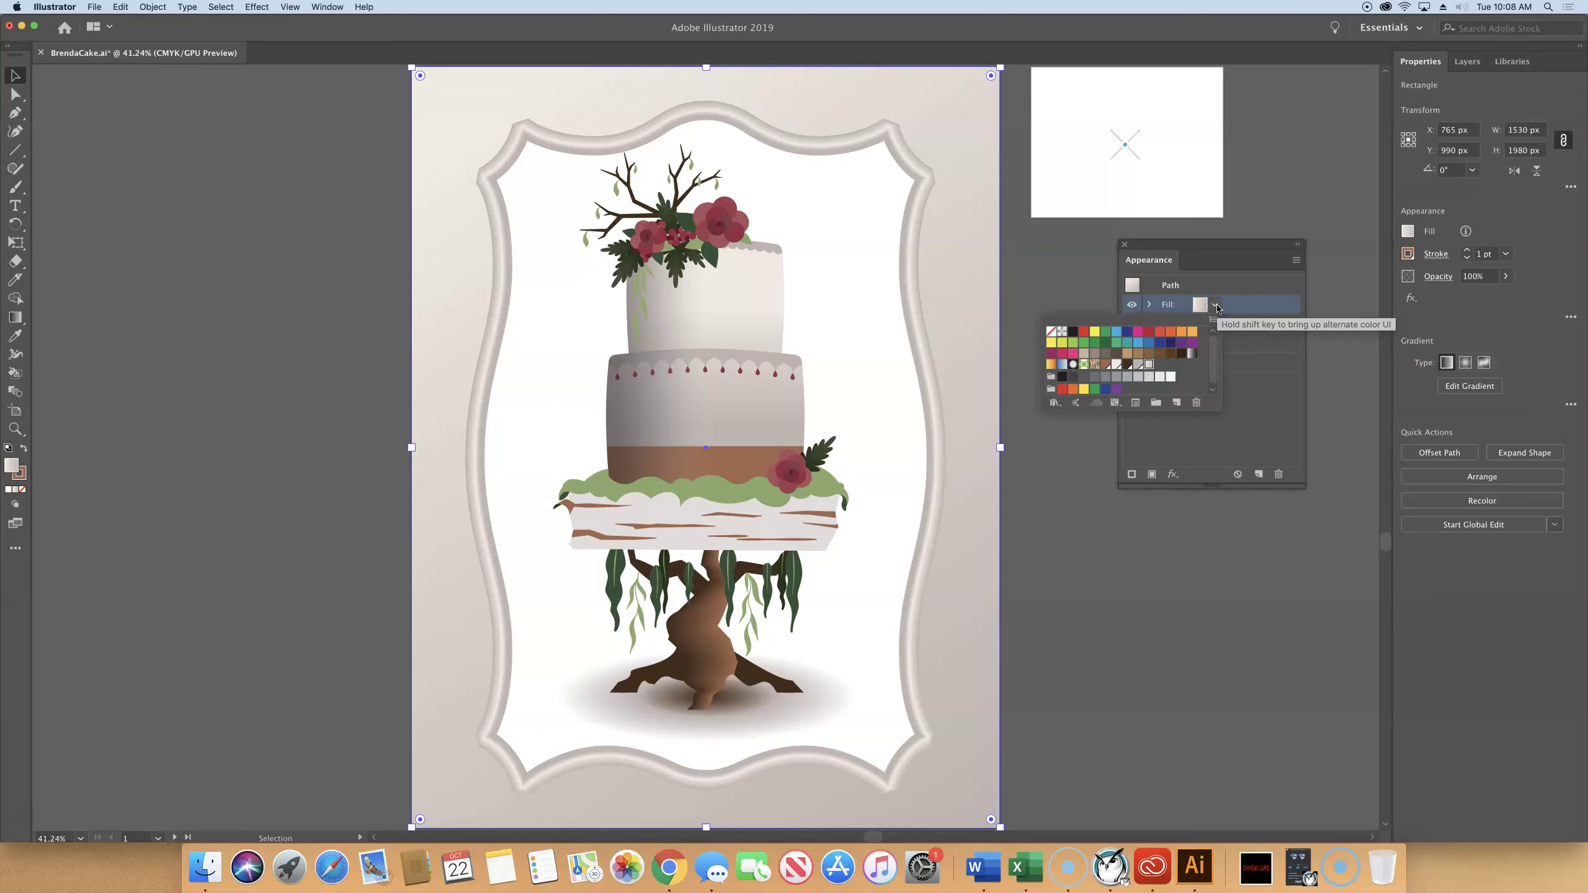
left_click(1202, 304)
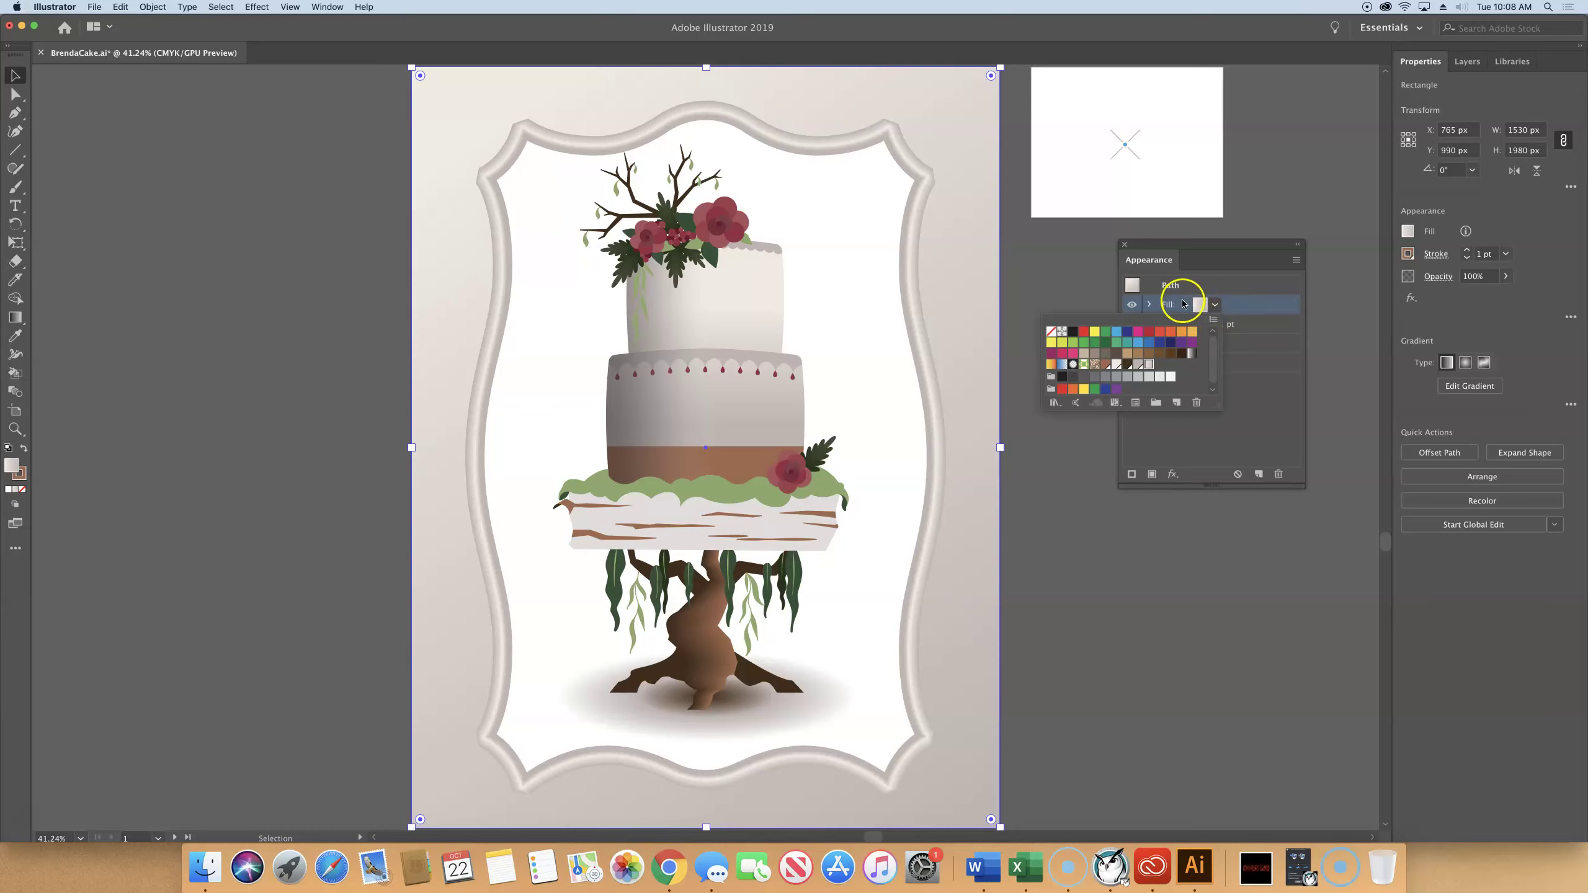
left_click(1162, 353)
left_click(1141, 348)
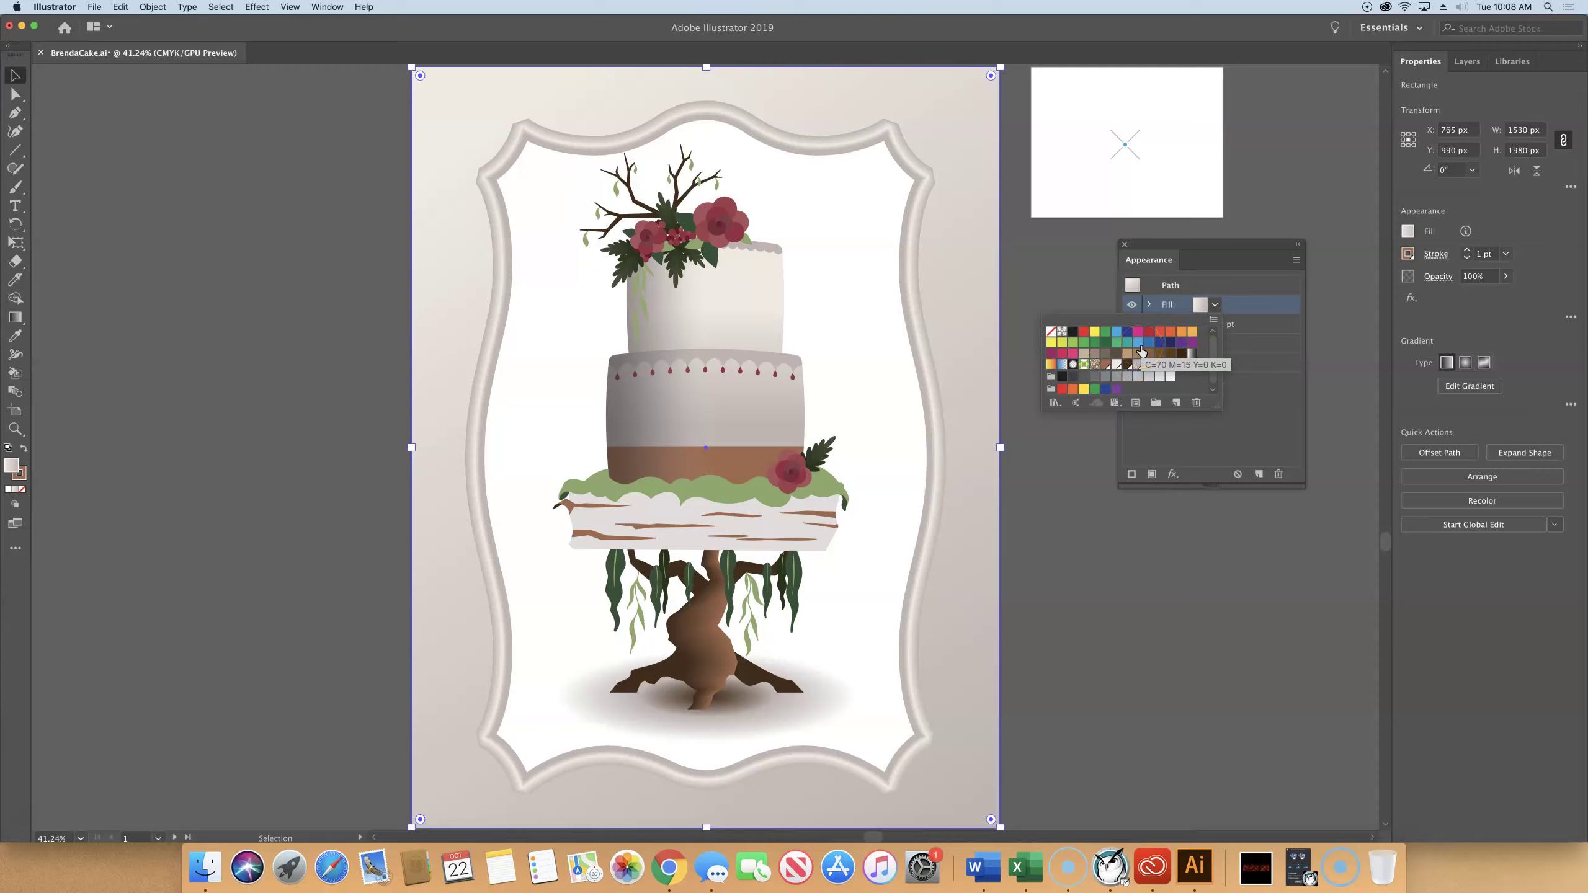
left_click(1095, 366)
left_click(1095, 367)
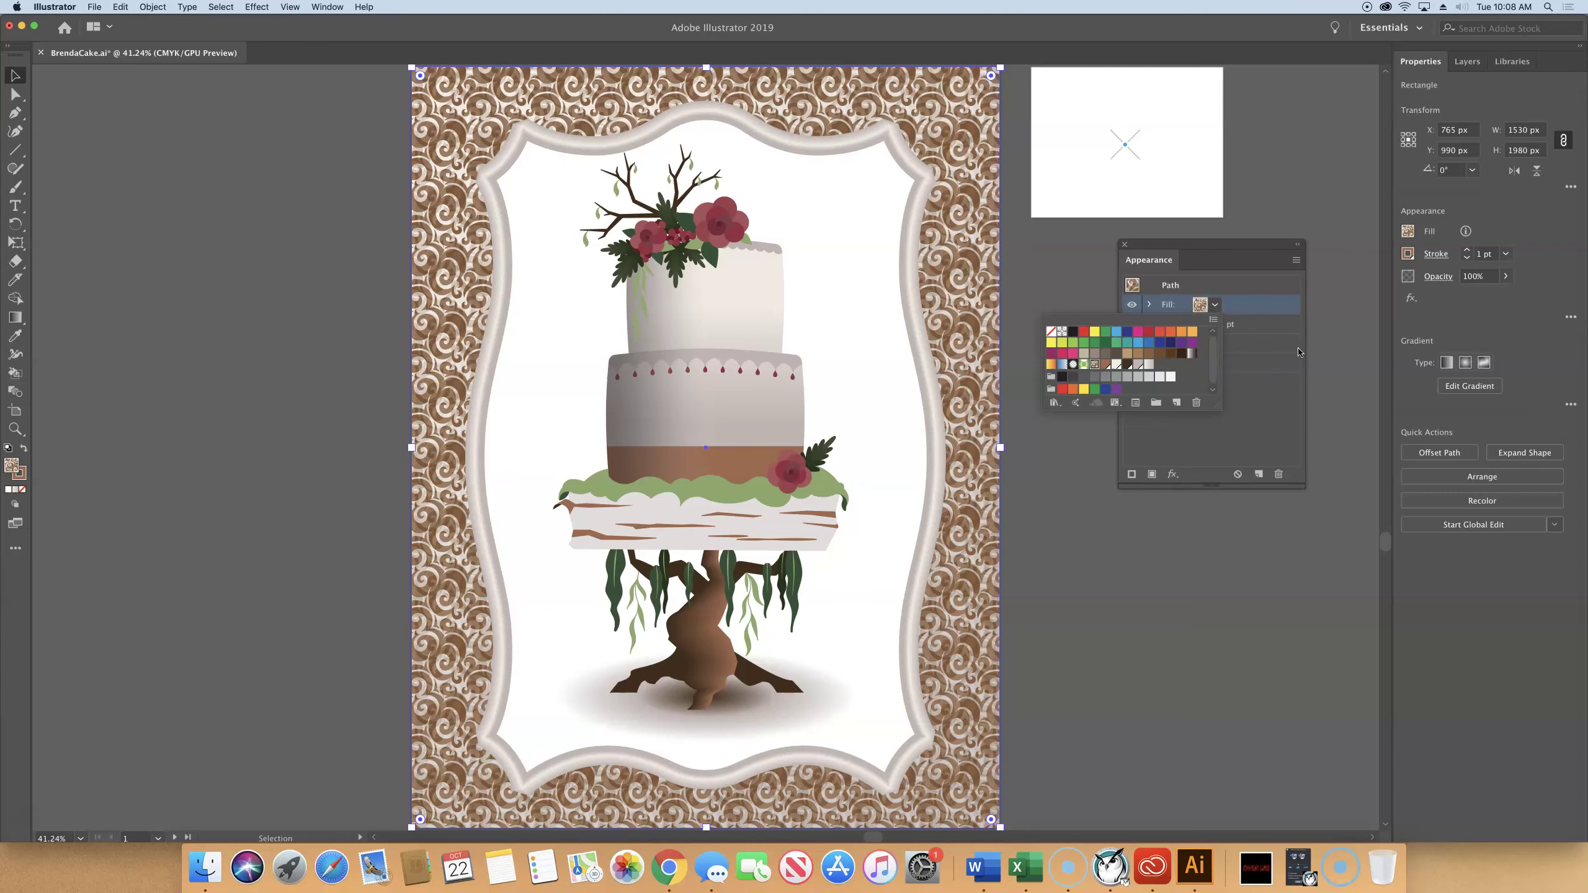
left_click(1222, 324)
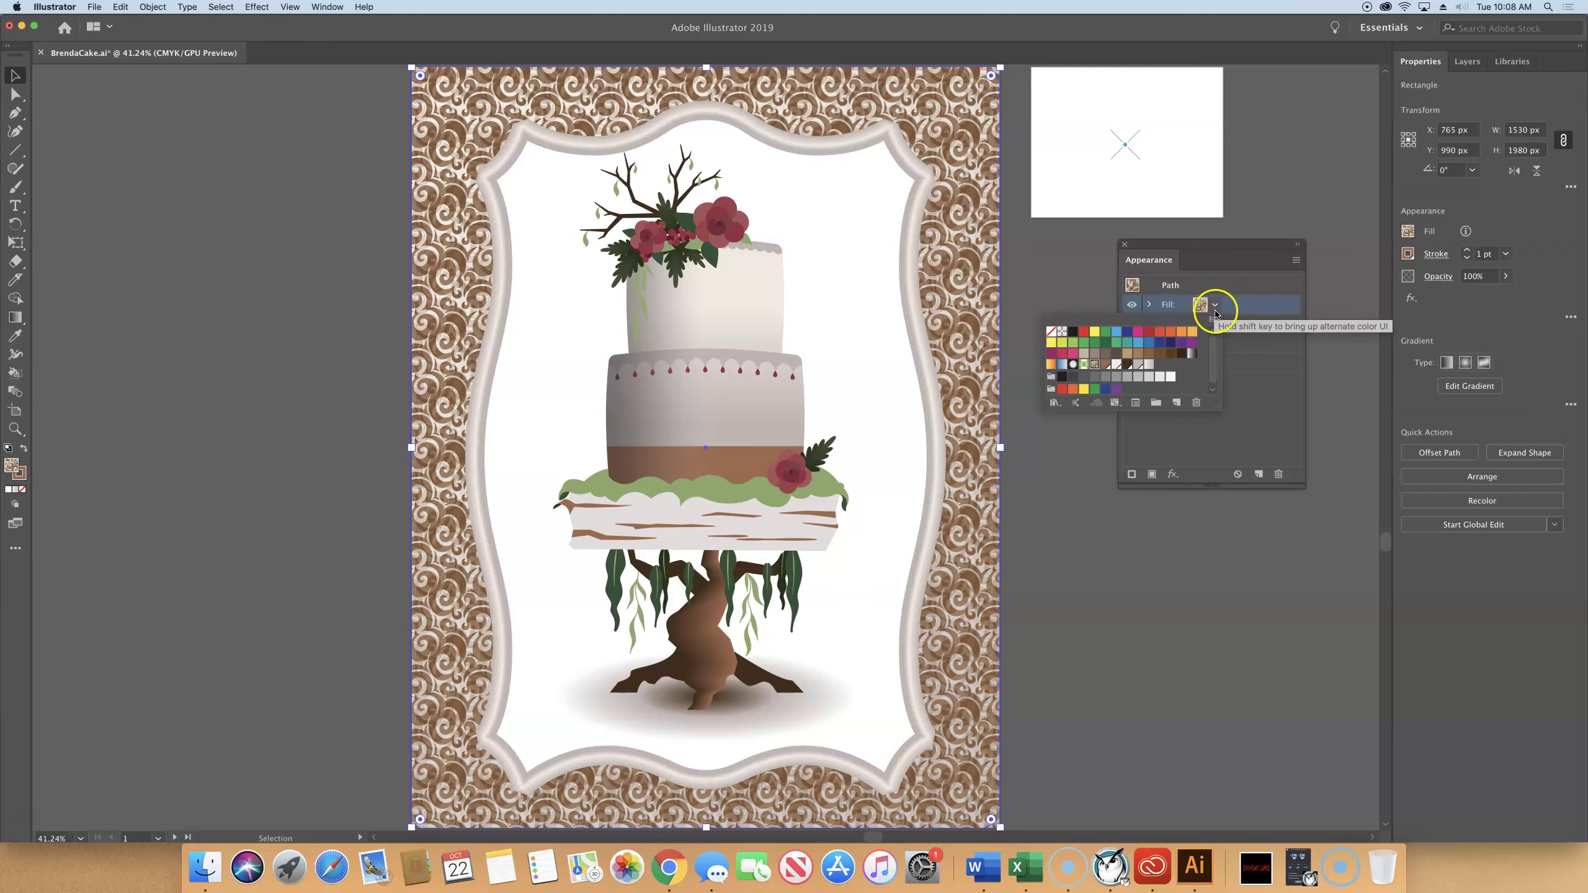
left_click(1211, 361)
left_click(1229, 360)
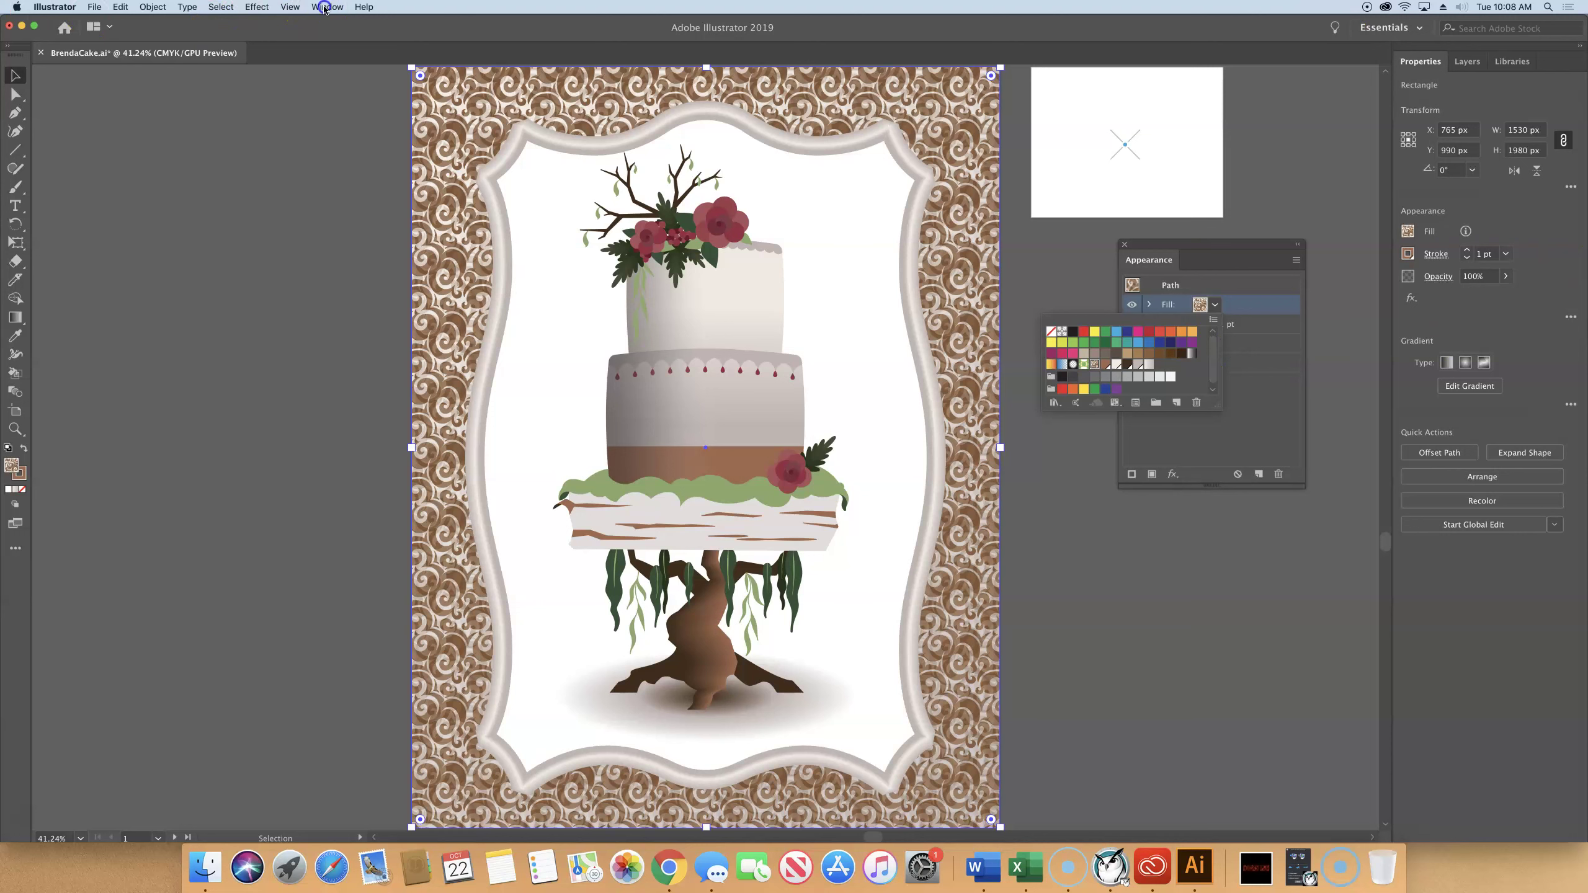
- Deselect the patterned border and show the Libraries panel
left_click(323, 8)
left_click(1127, 306)
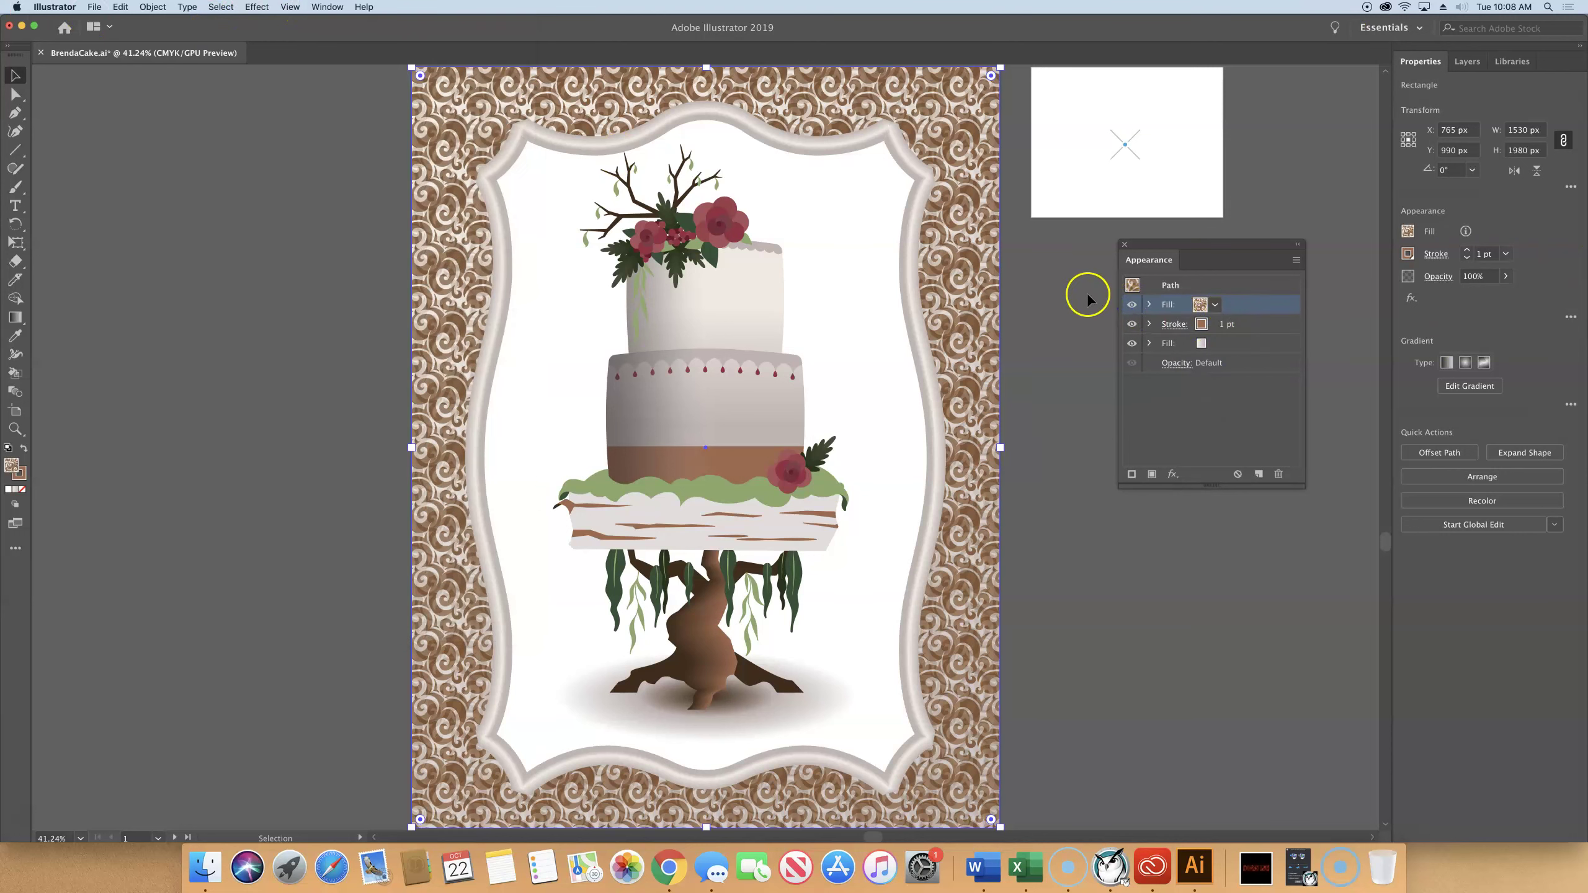
left_click(1088, 300)
left_click(323, 8)
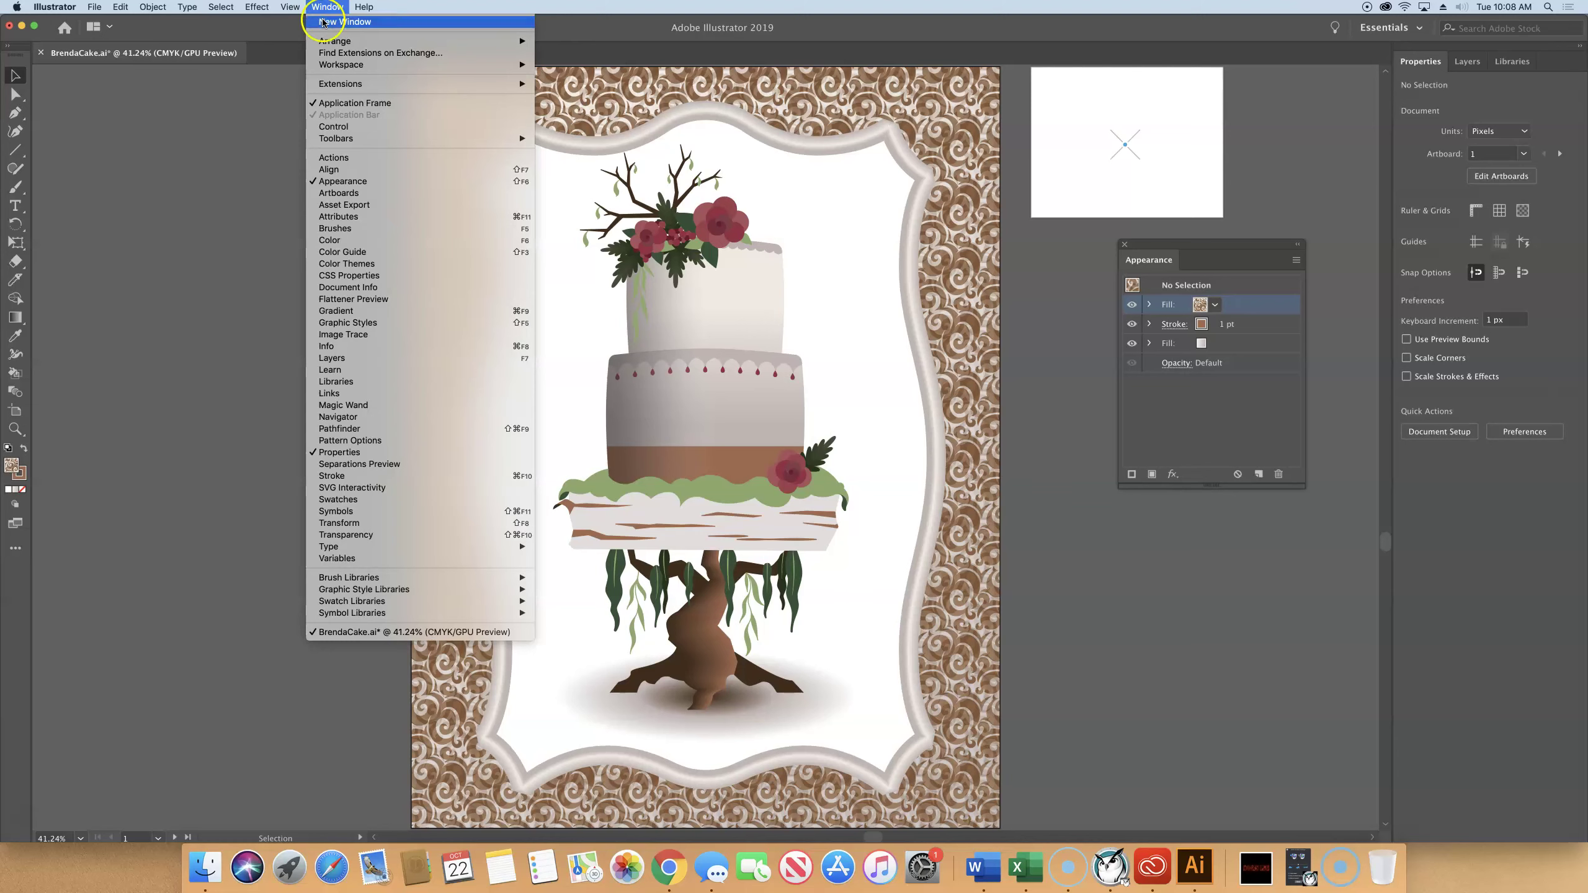
left_click(366, 547)
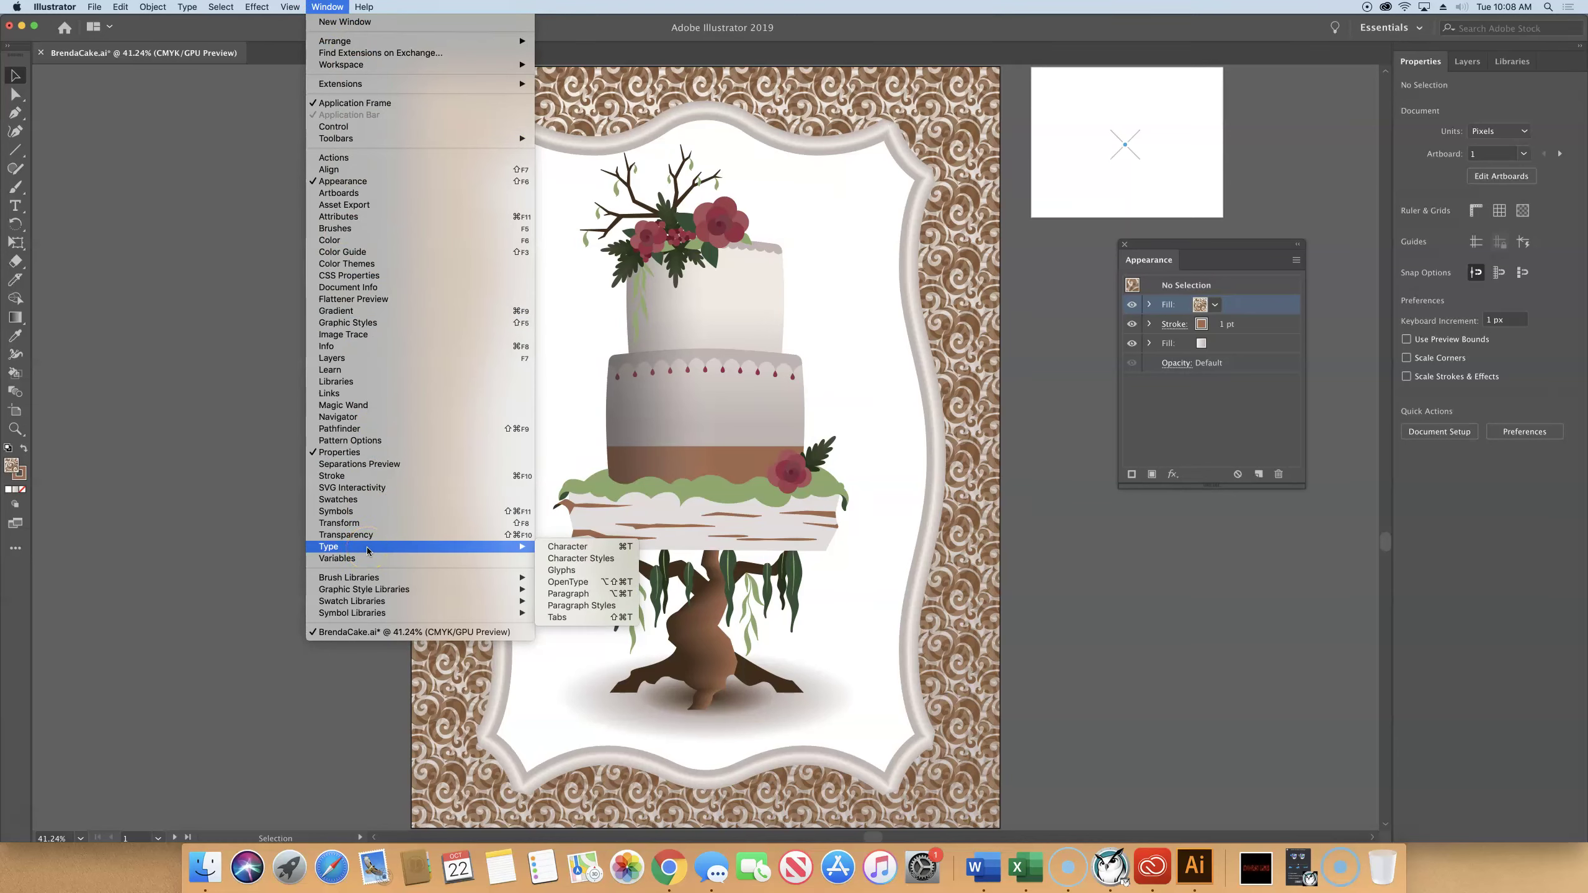
left_click(390, 382)
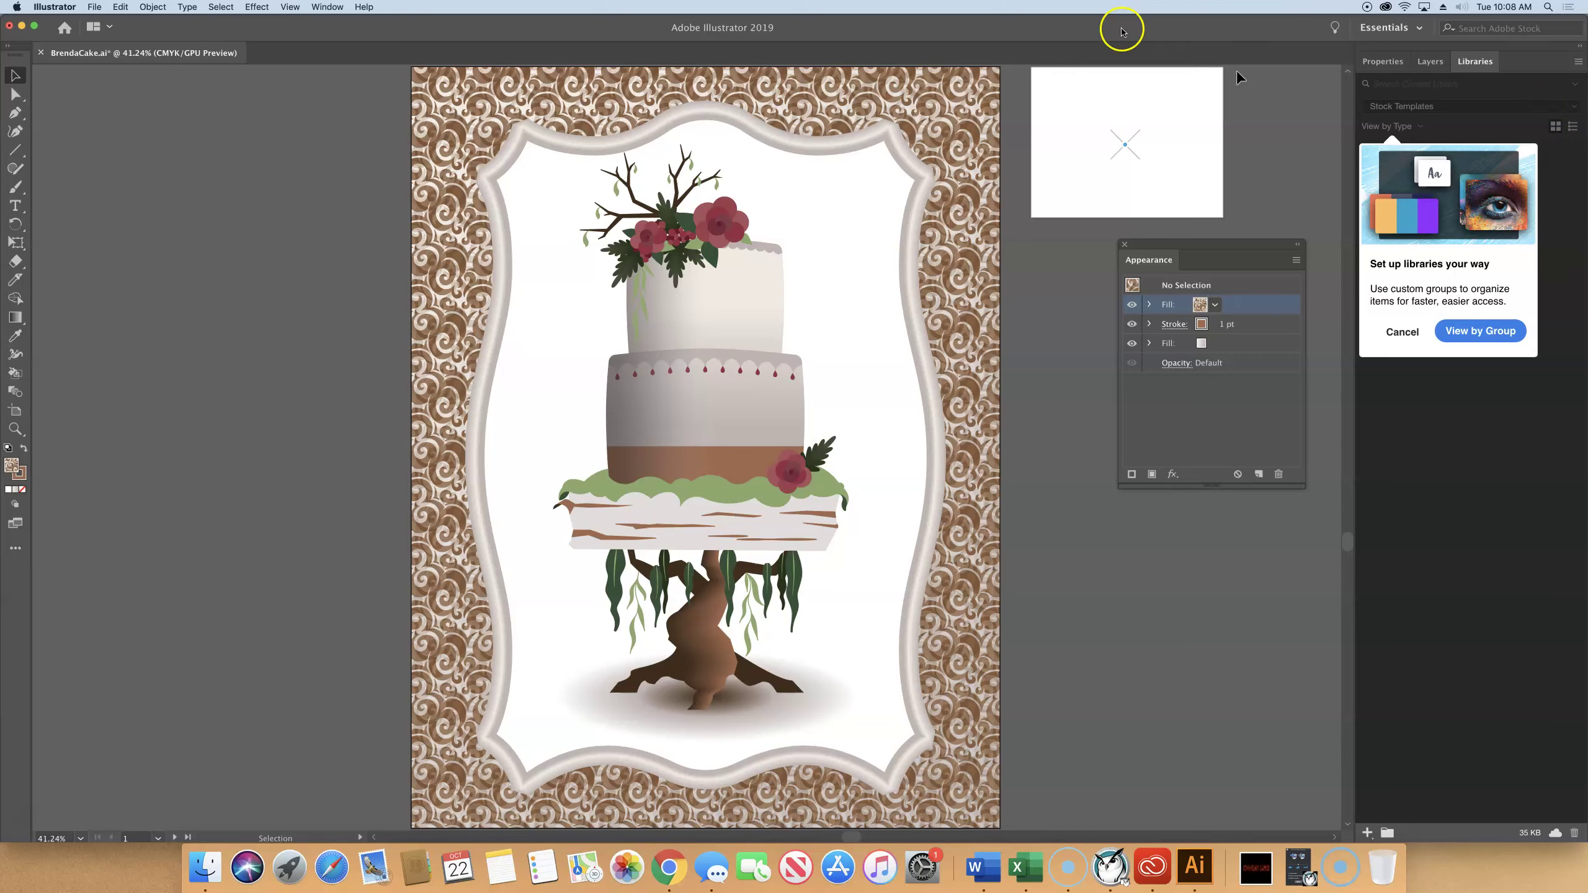
- Open the Patterns > Nature > Nature_Animal Skins swatch library
left_click(325, 7)
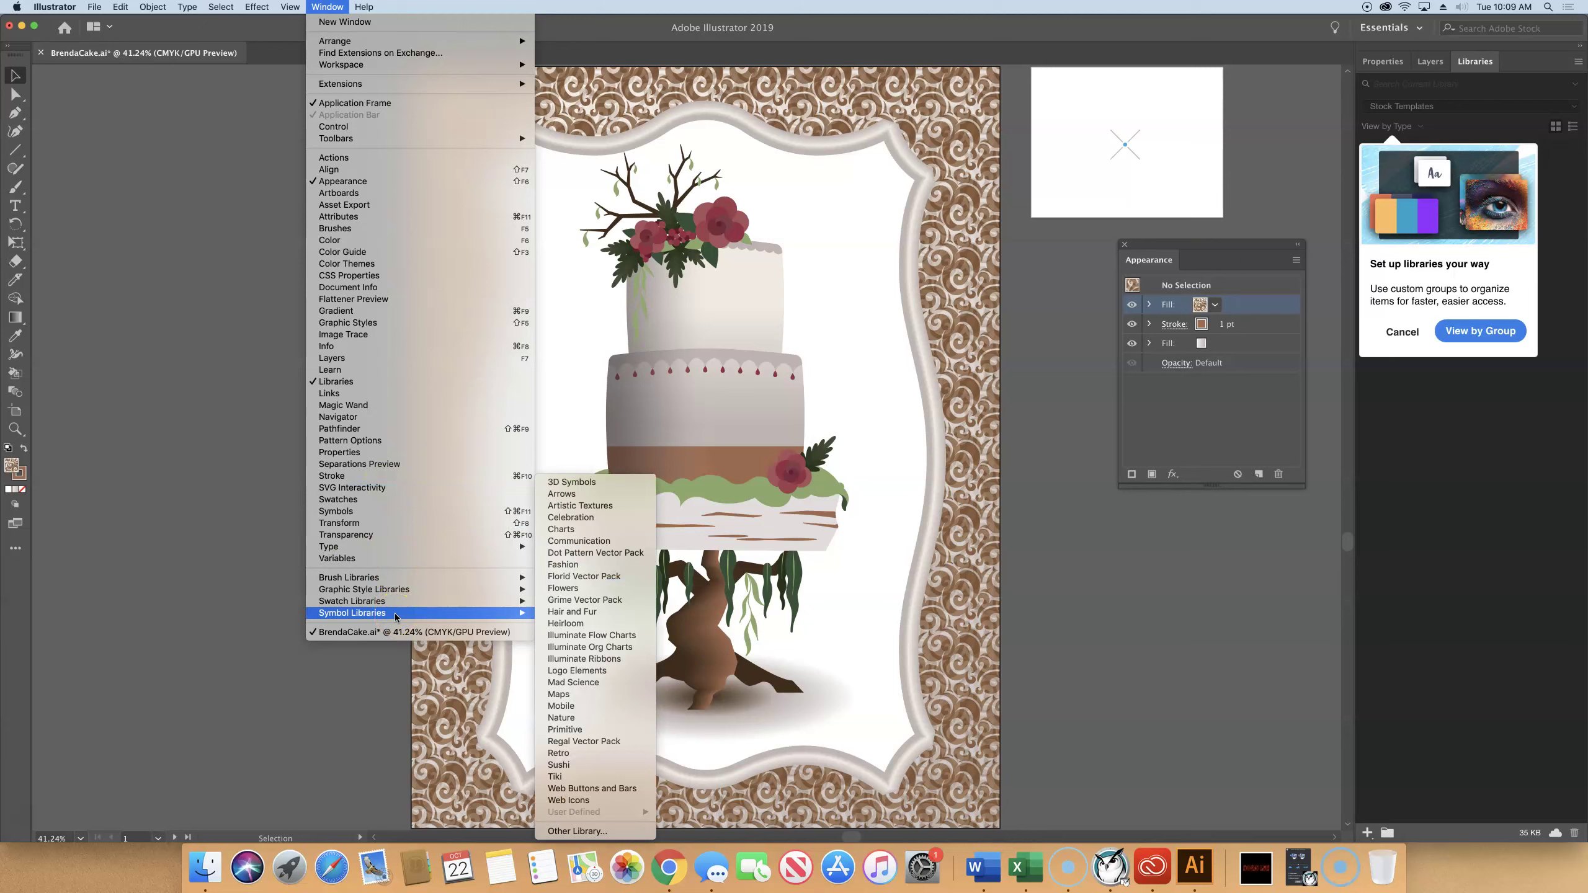
left_click(392, 591)
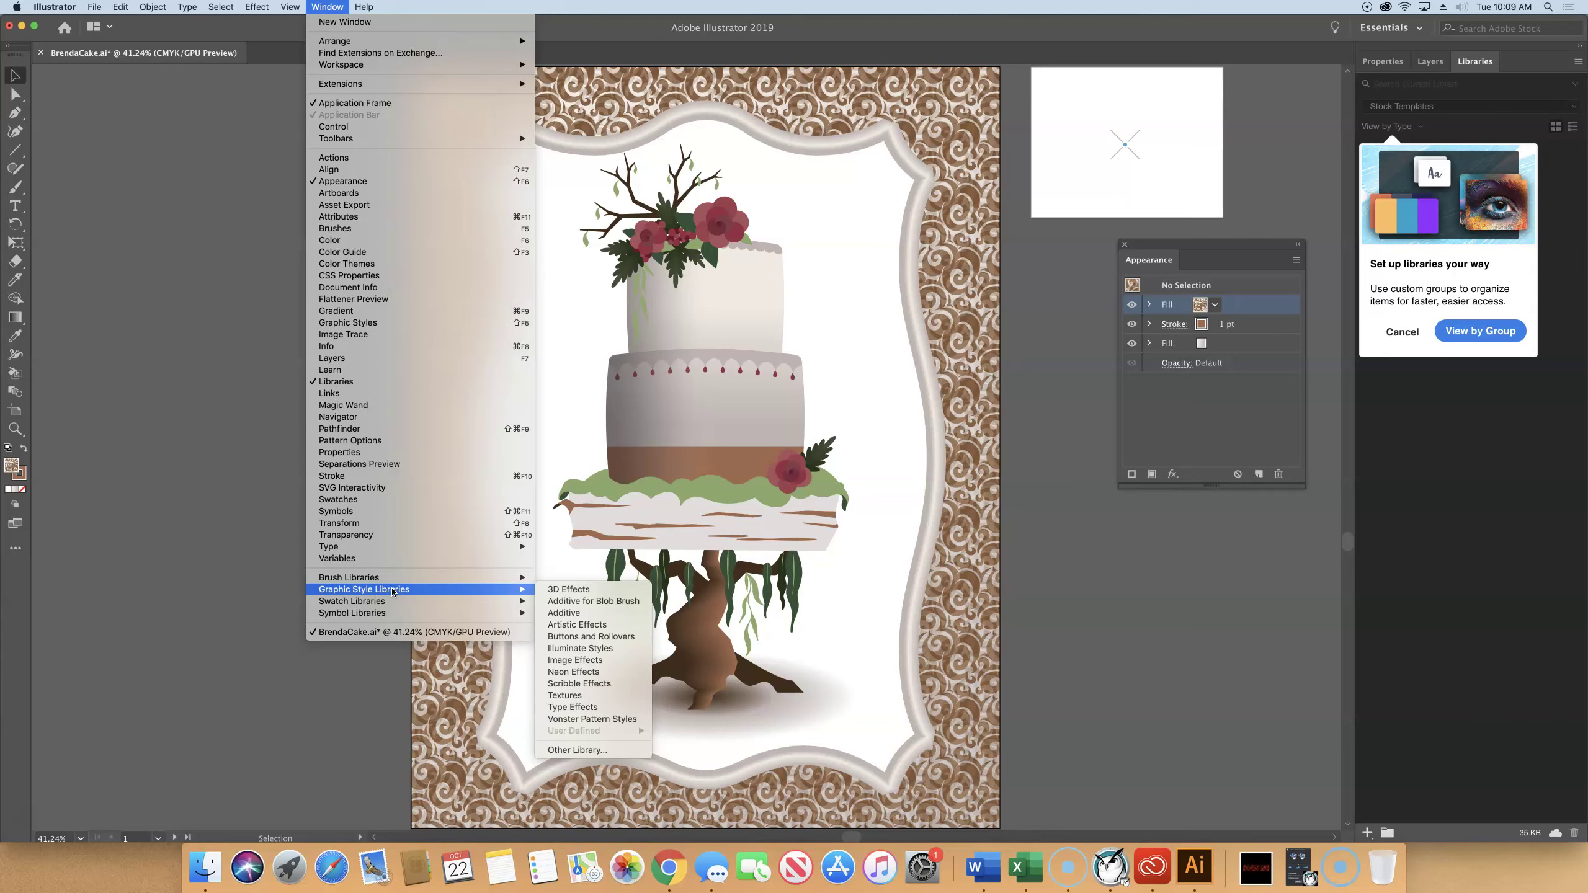
left_click(386, 504)
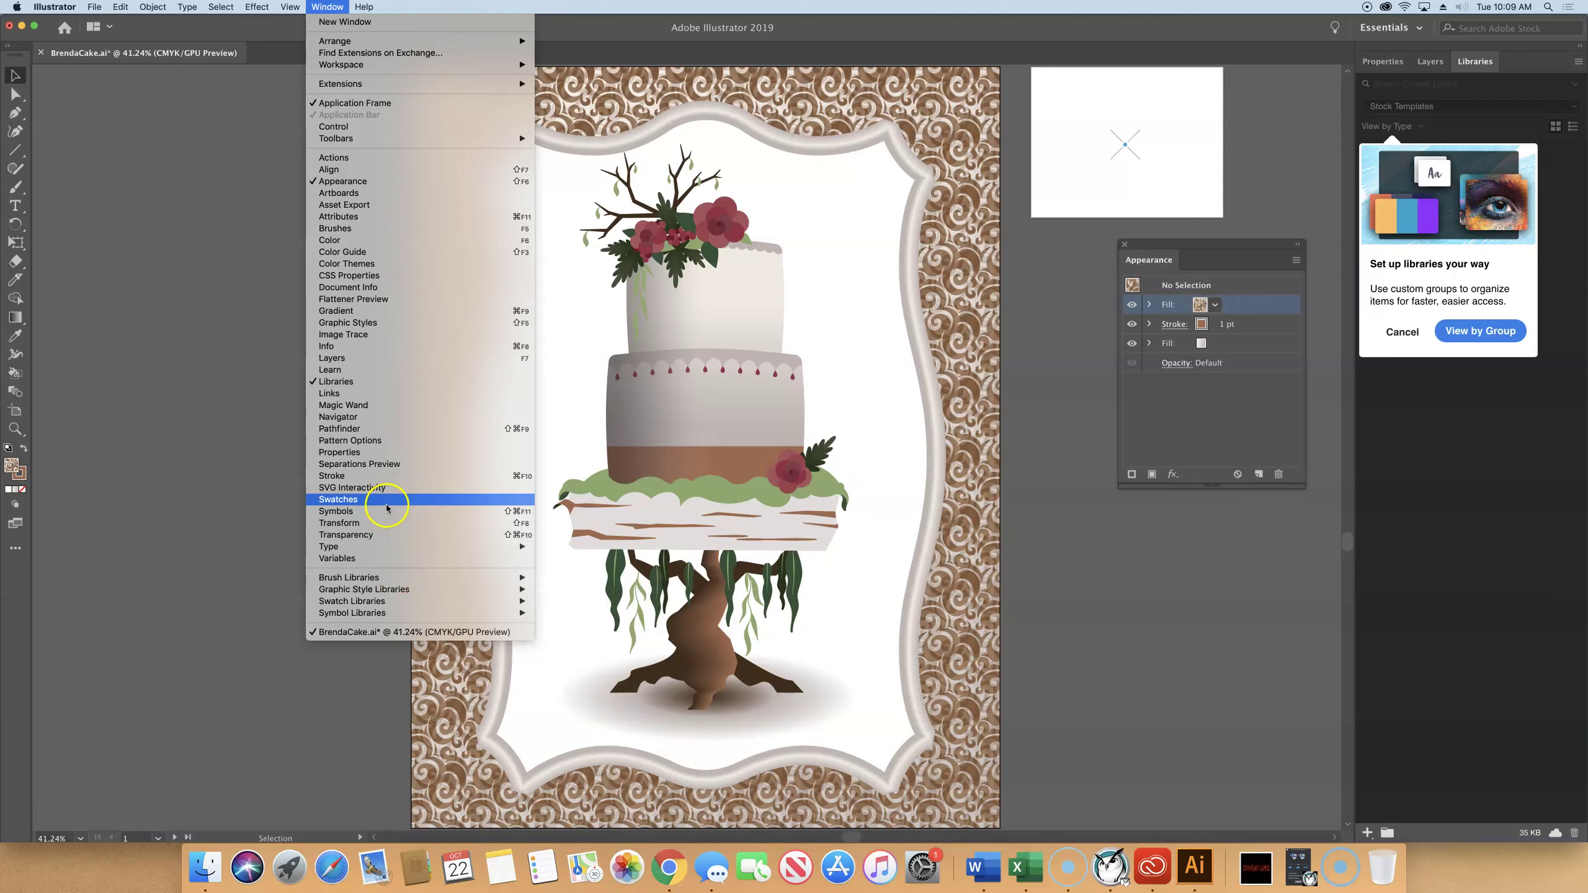
mouse_move(384, 611)
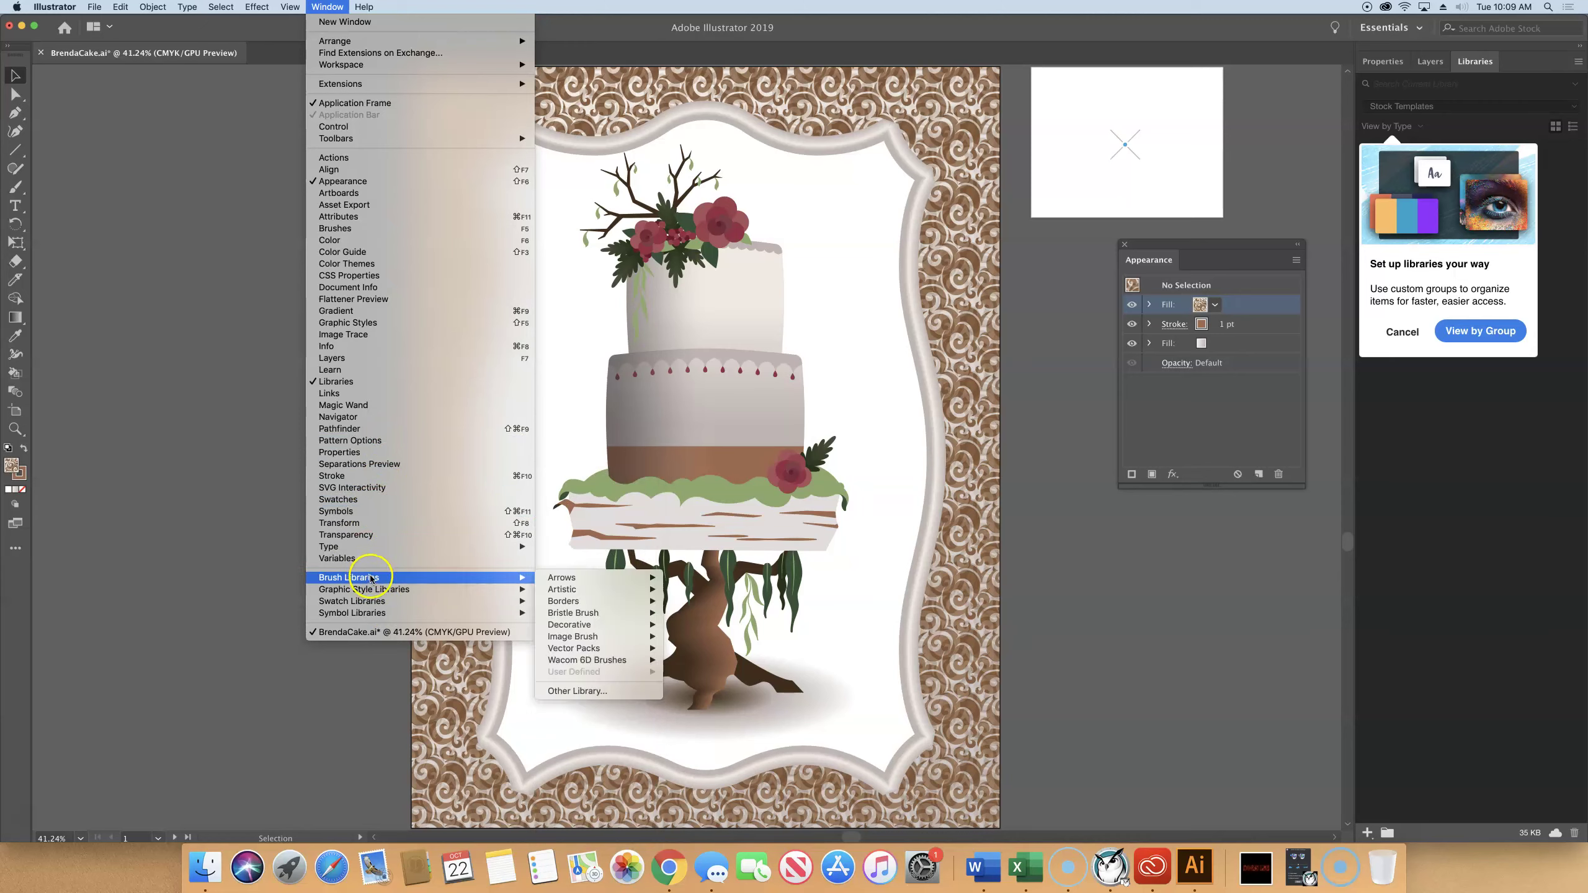
left_click(373, 641)
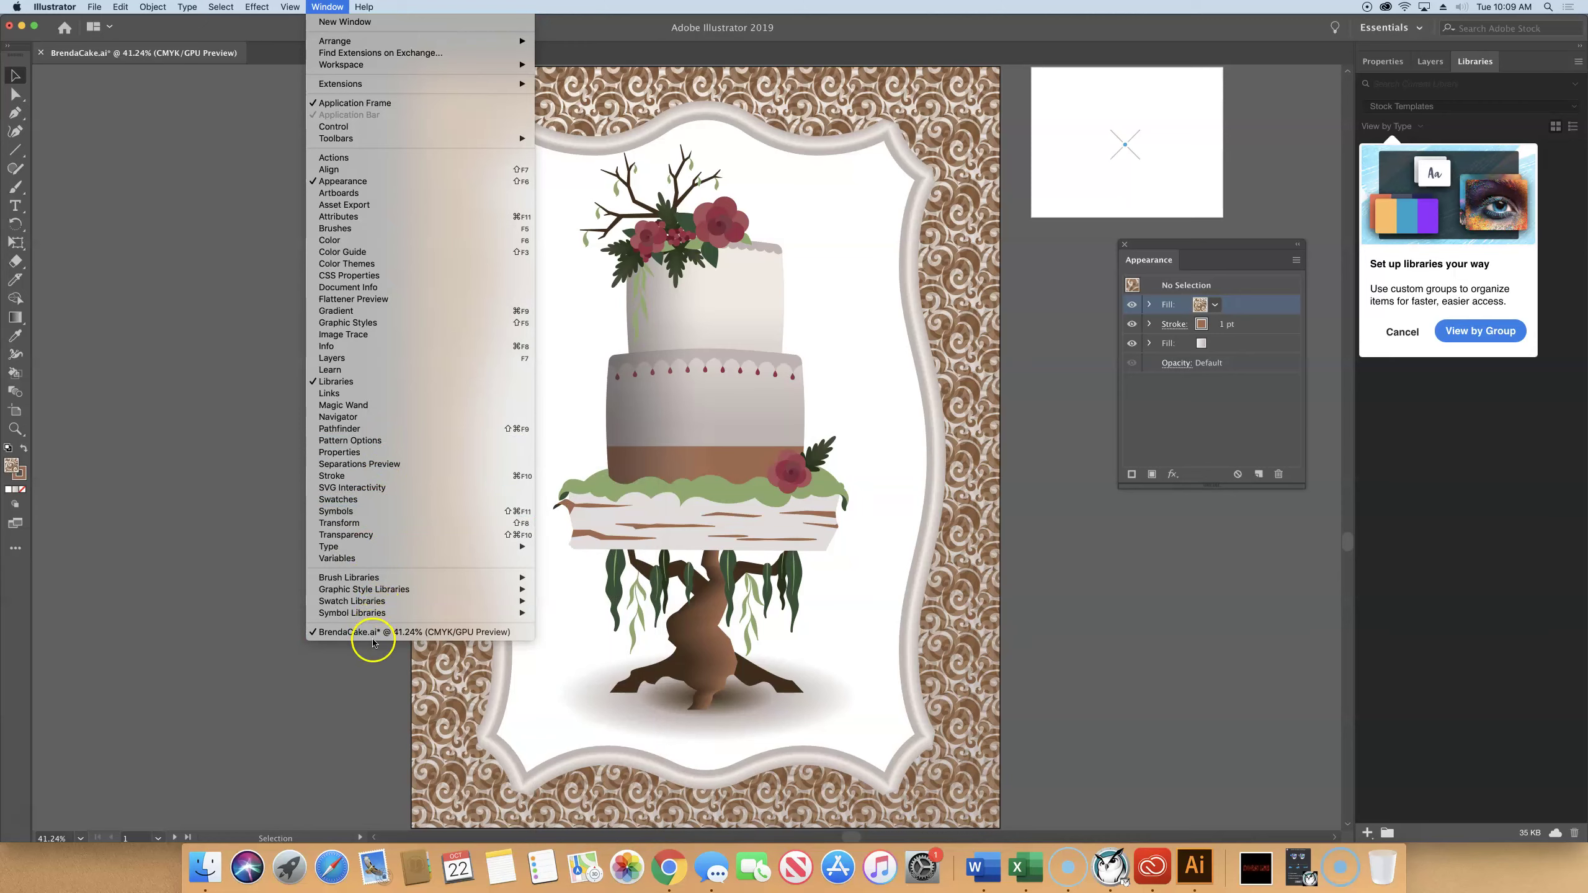
left_click(371, 602)
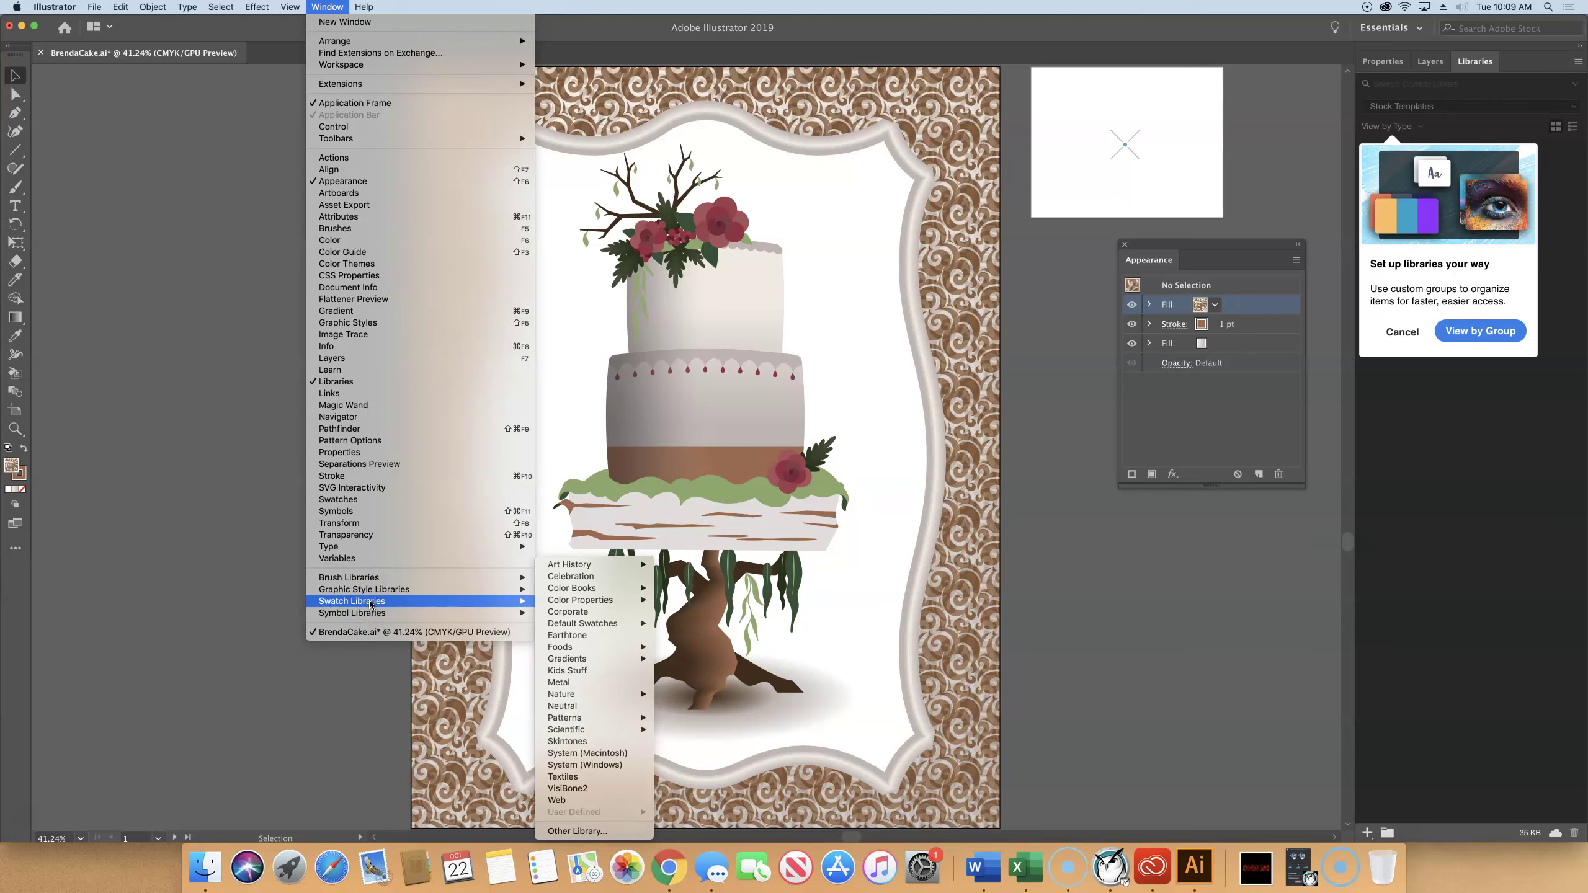
left_click(605, 720)
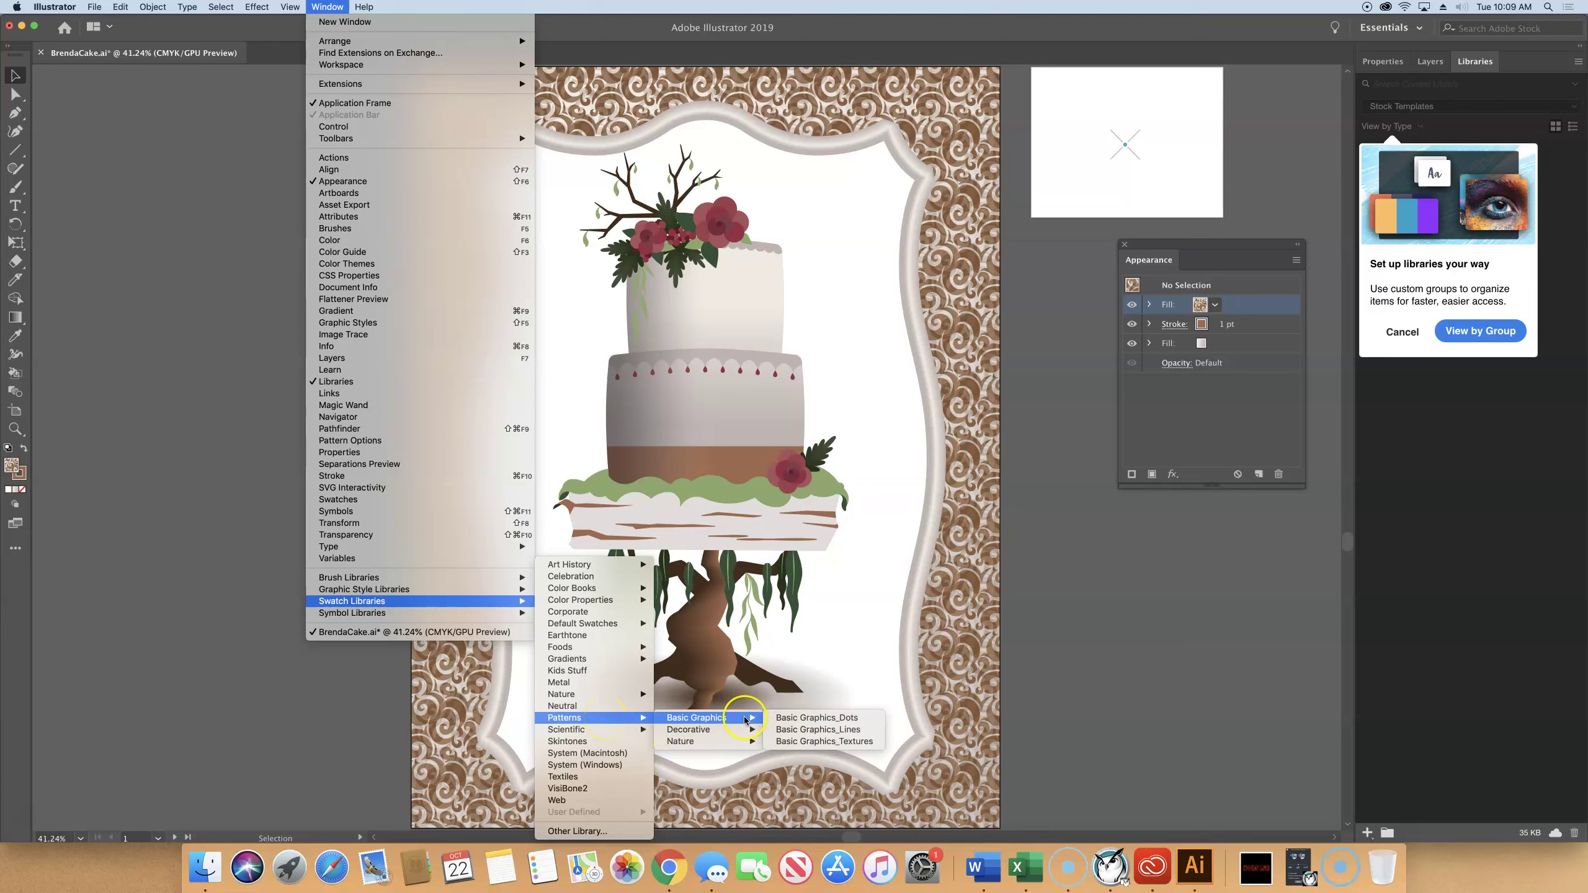
mouse_move(744, 731)
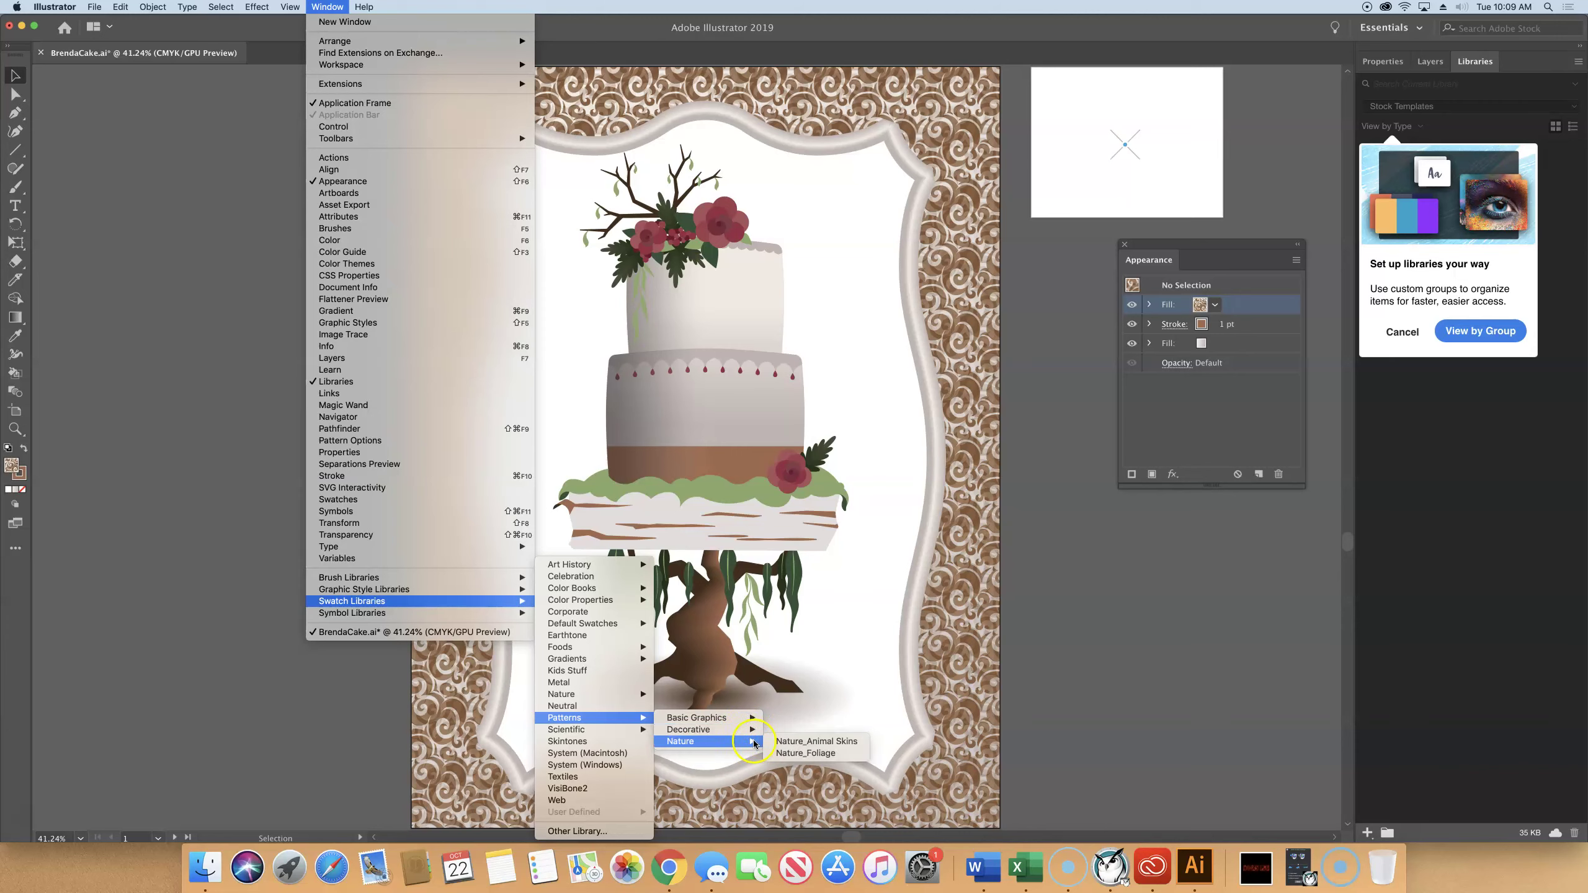
left_click(795, 742)
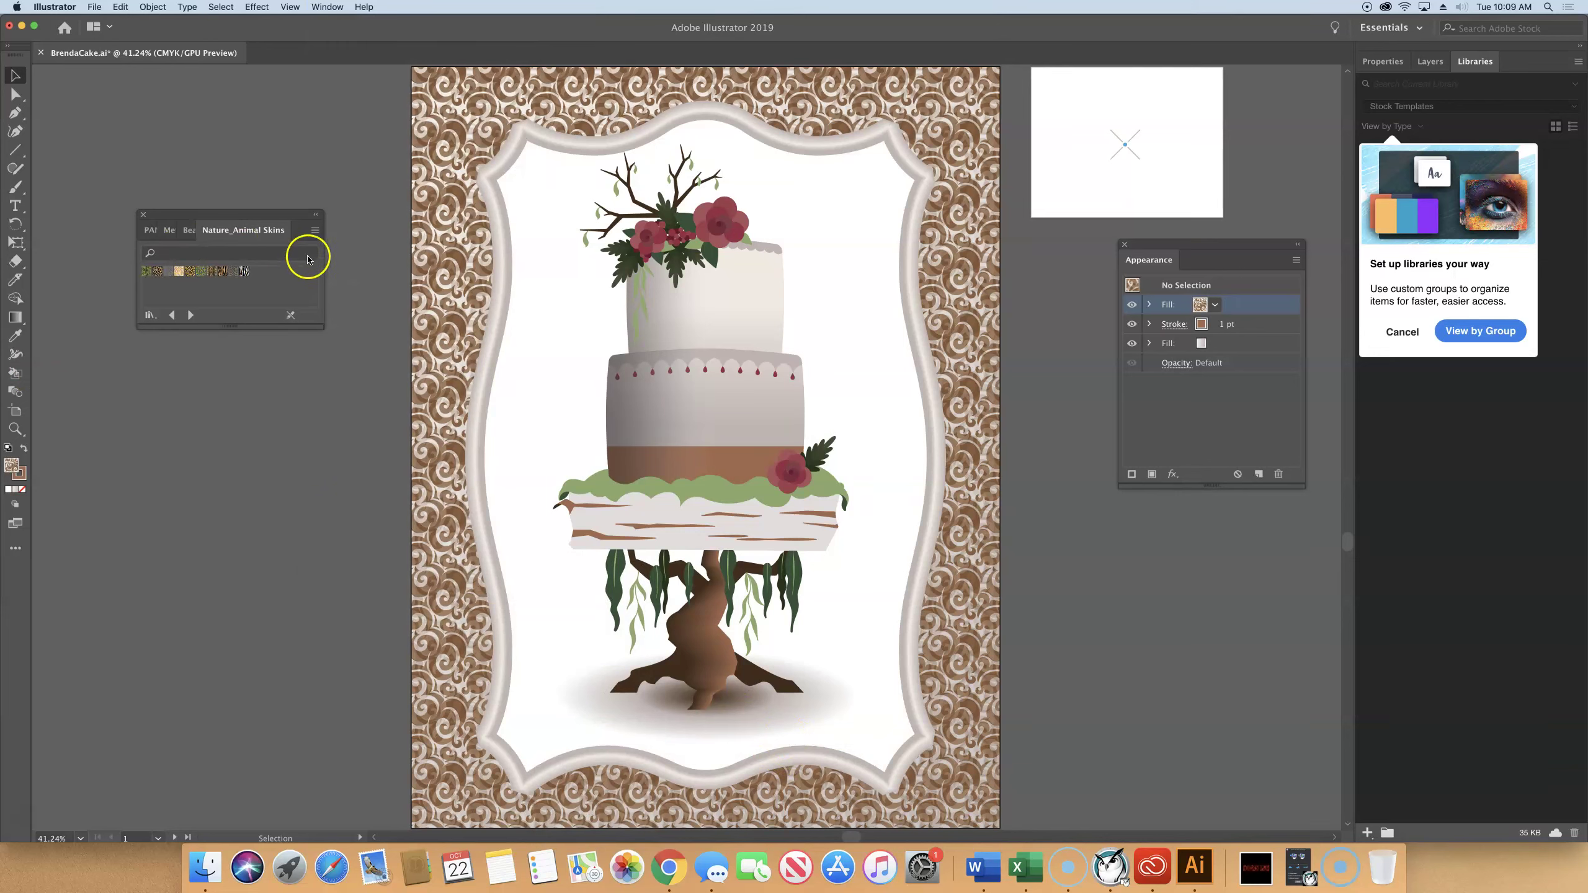
- Switch the Nature_Animal Skins library to Large Thumbnail View, then close it
left_click(315, 230)
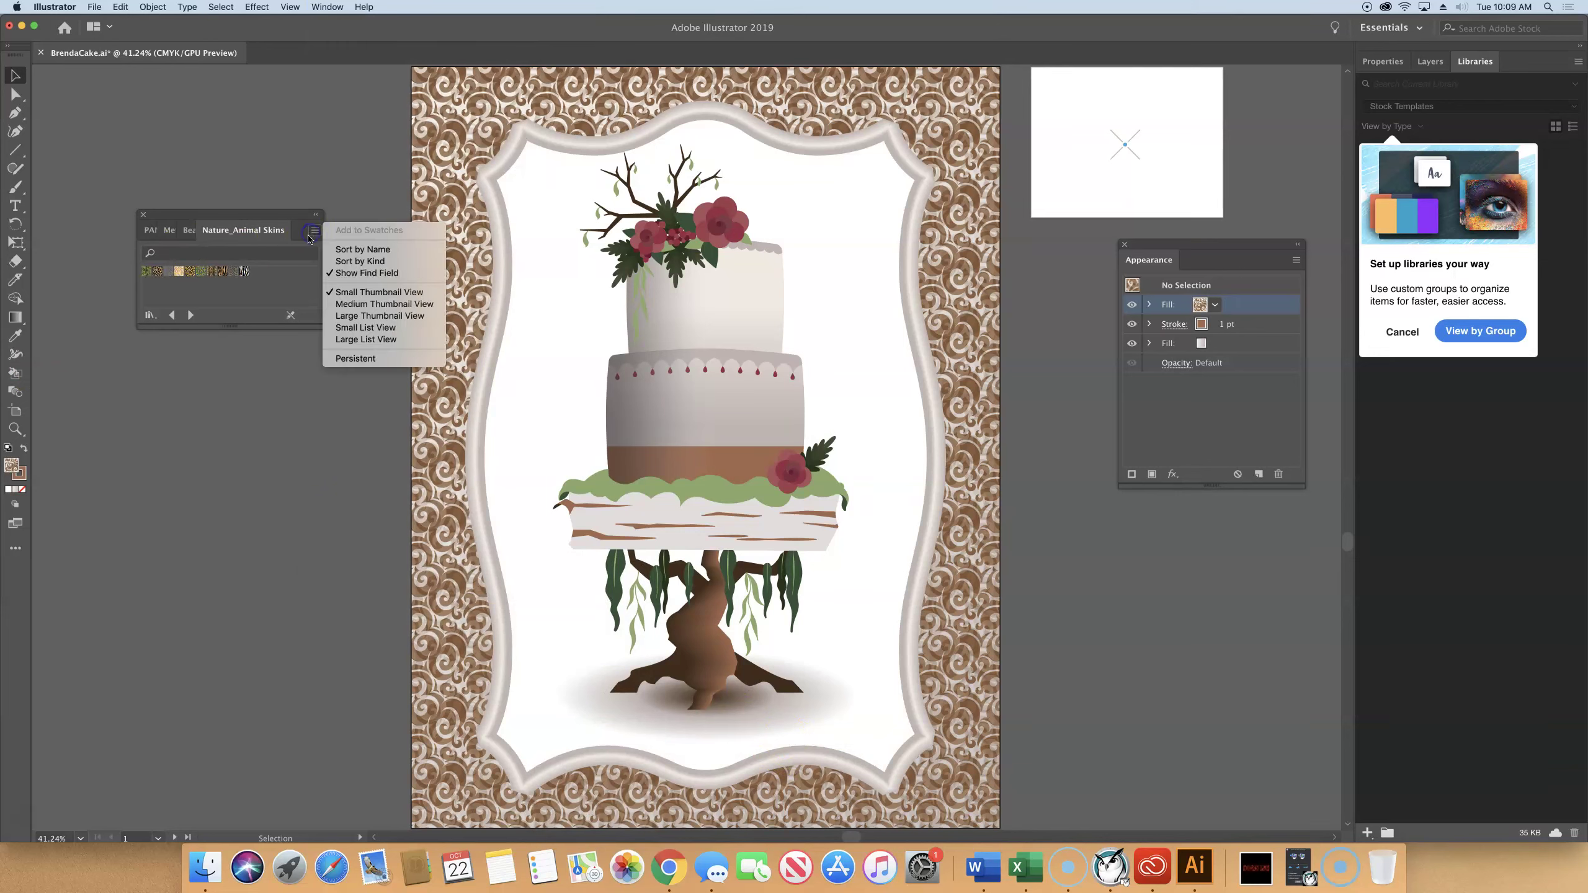
left_click(355, 316)
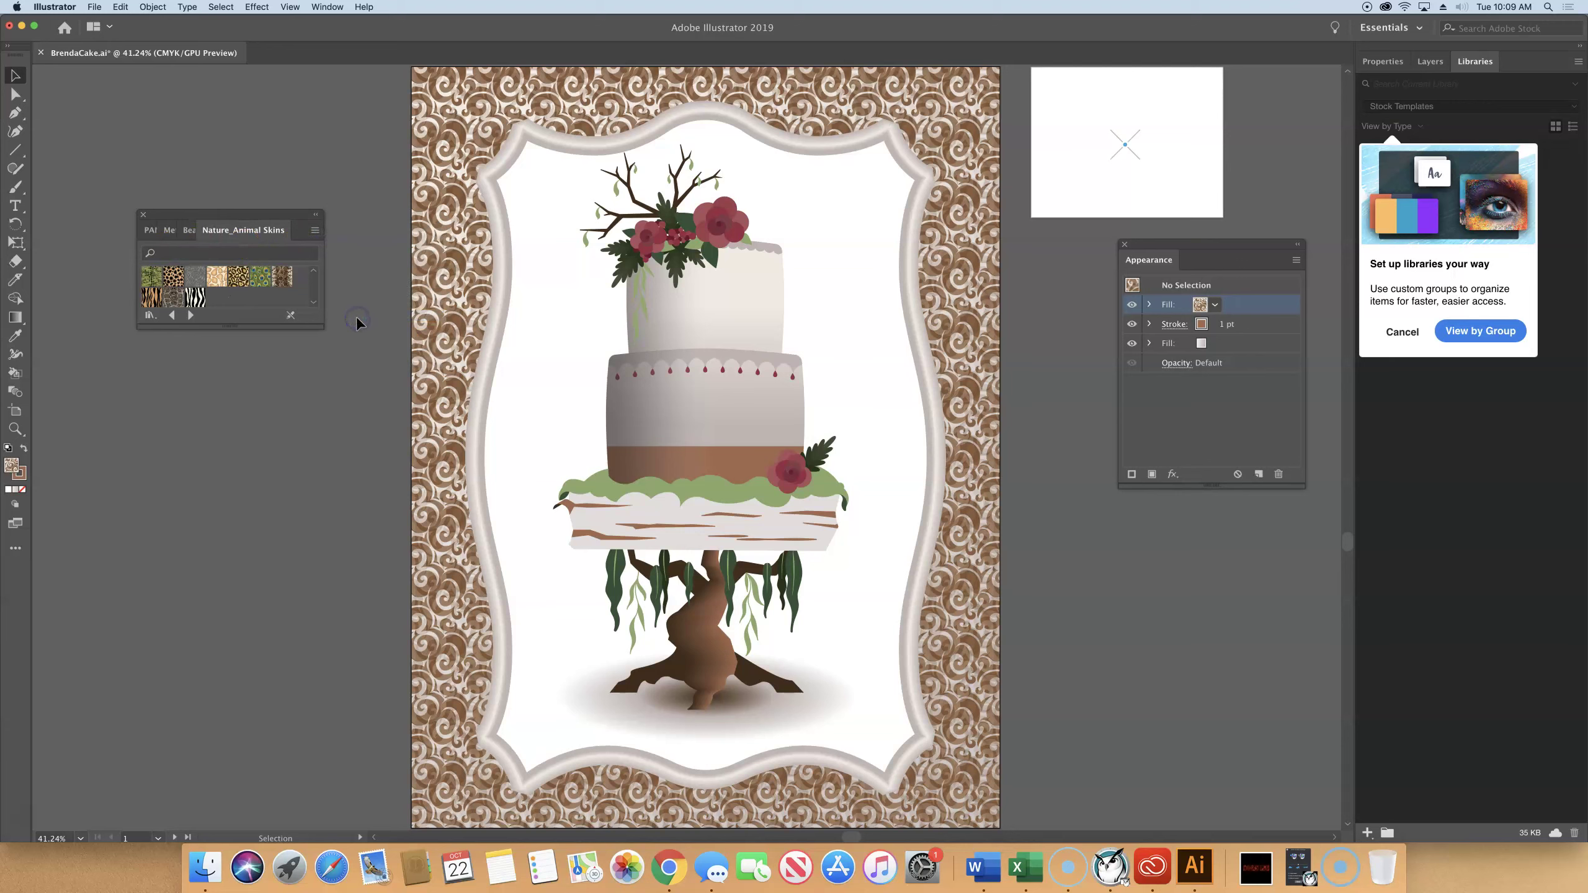
left_click(145, 214)
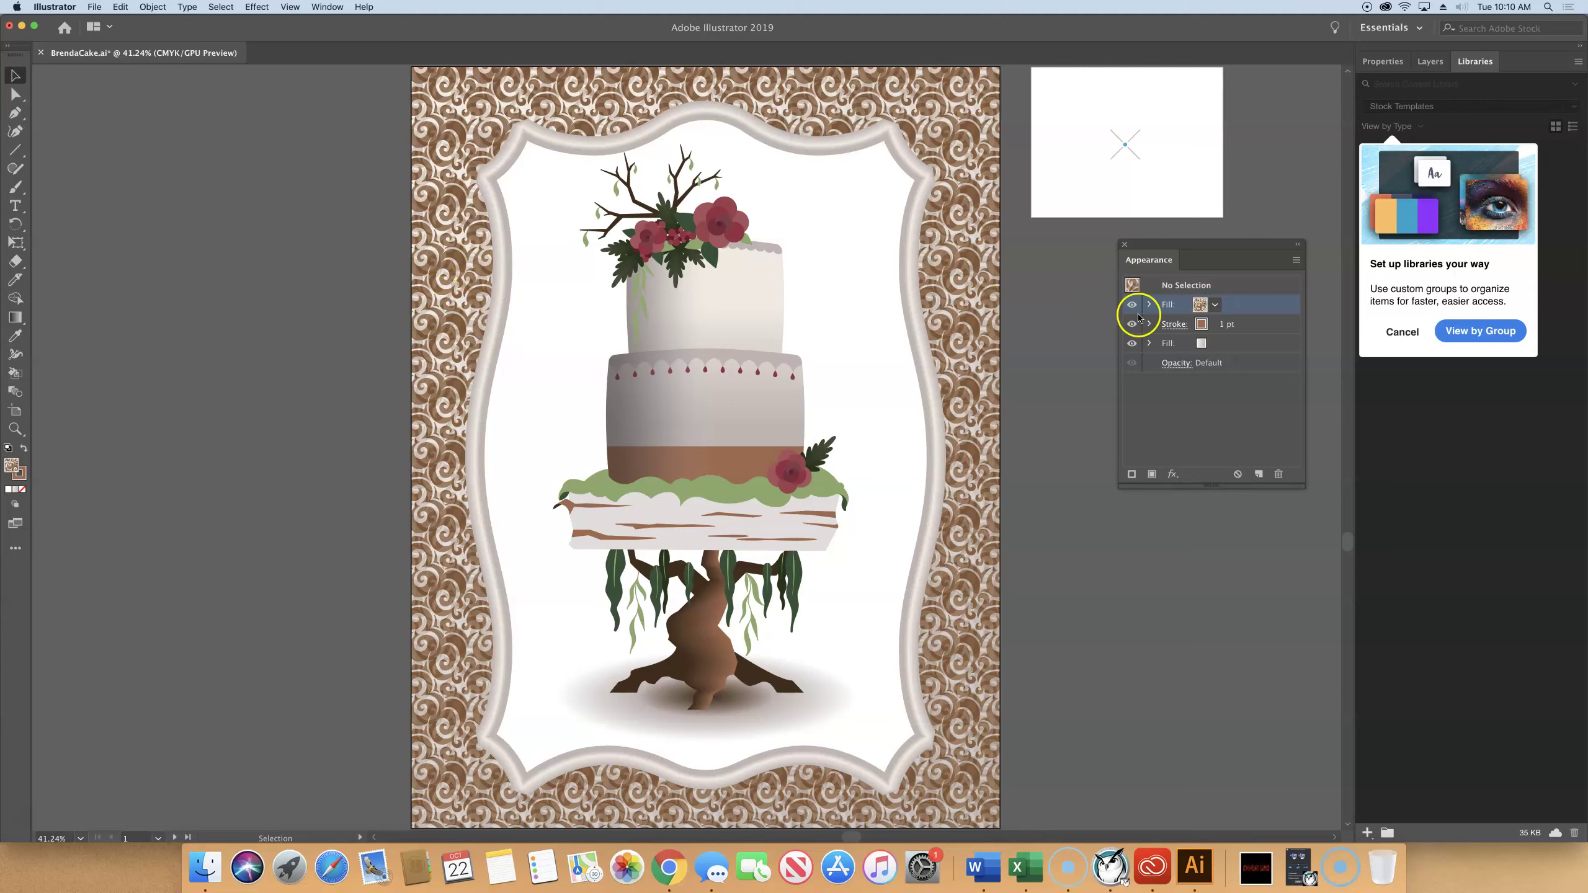
left_click(1158, 330)
left_click(925, 33)
- With nothing selected, set the default fill's opacity to 20%
left_click(1149, 305)
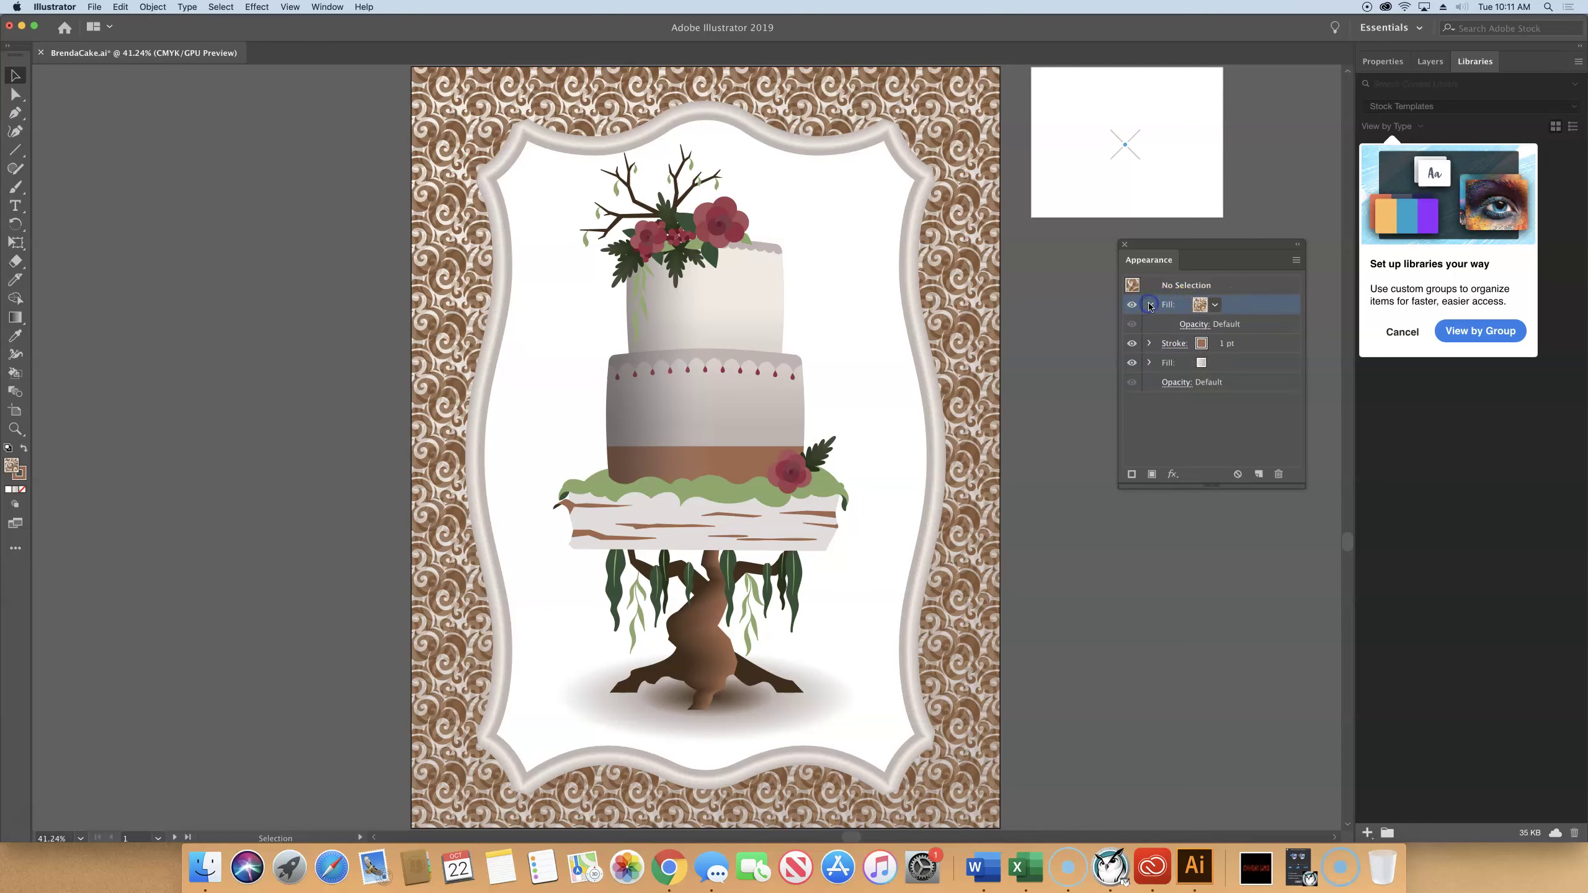
left_click(1193, 326)
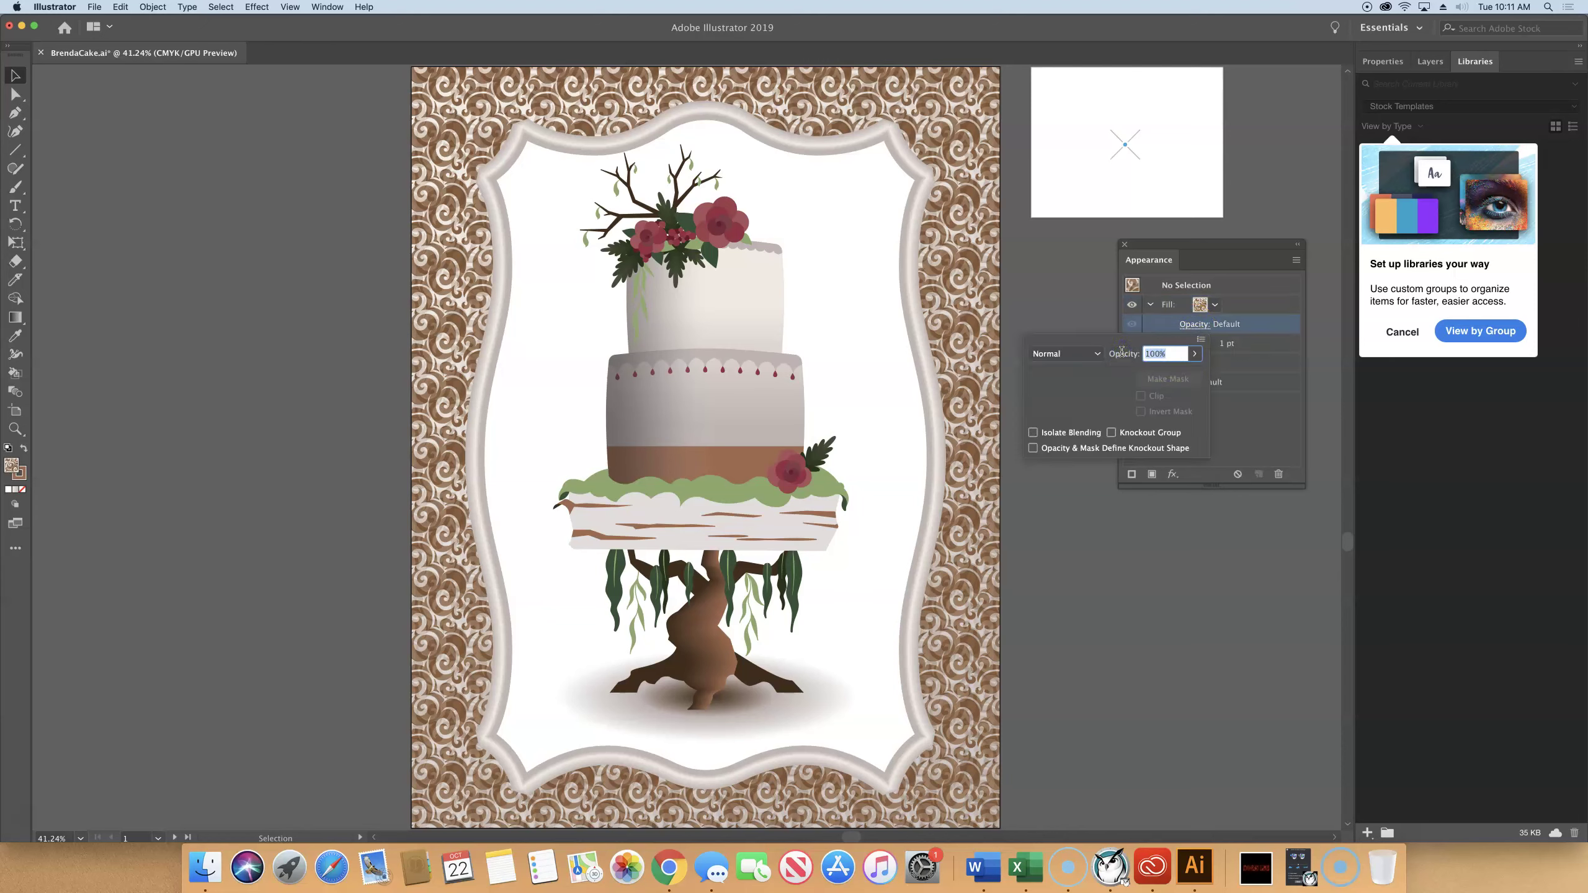
type("20")
key("Return")
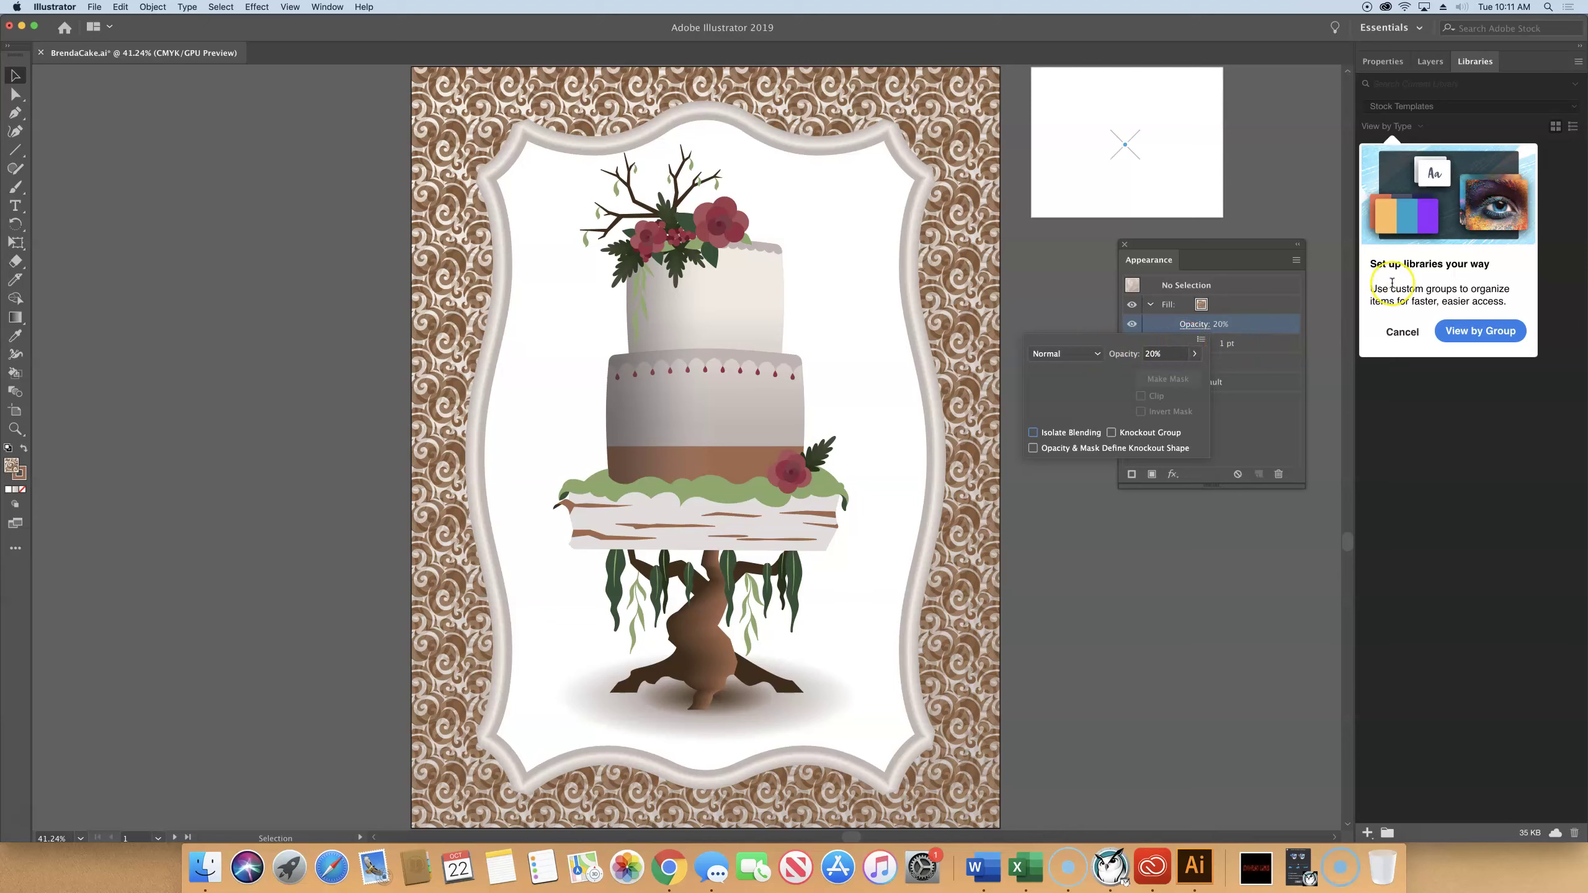
left_click(1309, 257)
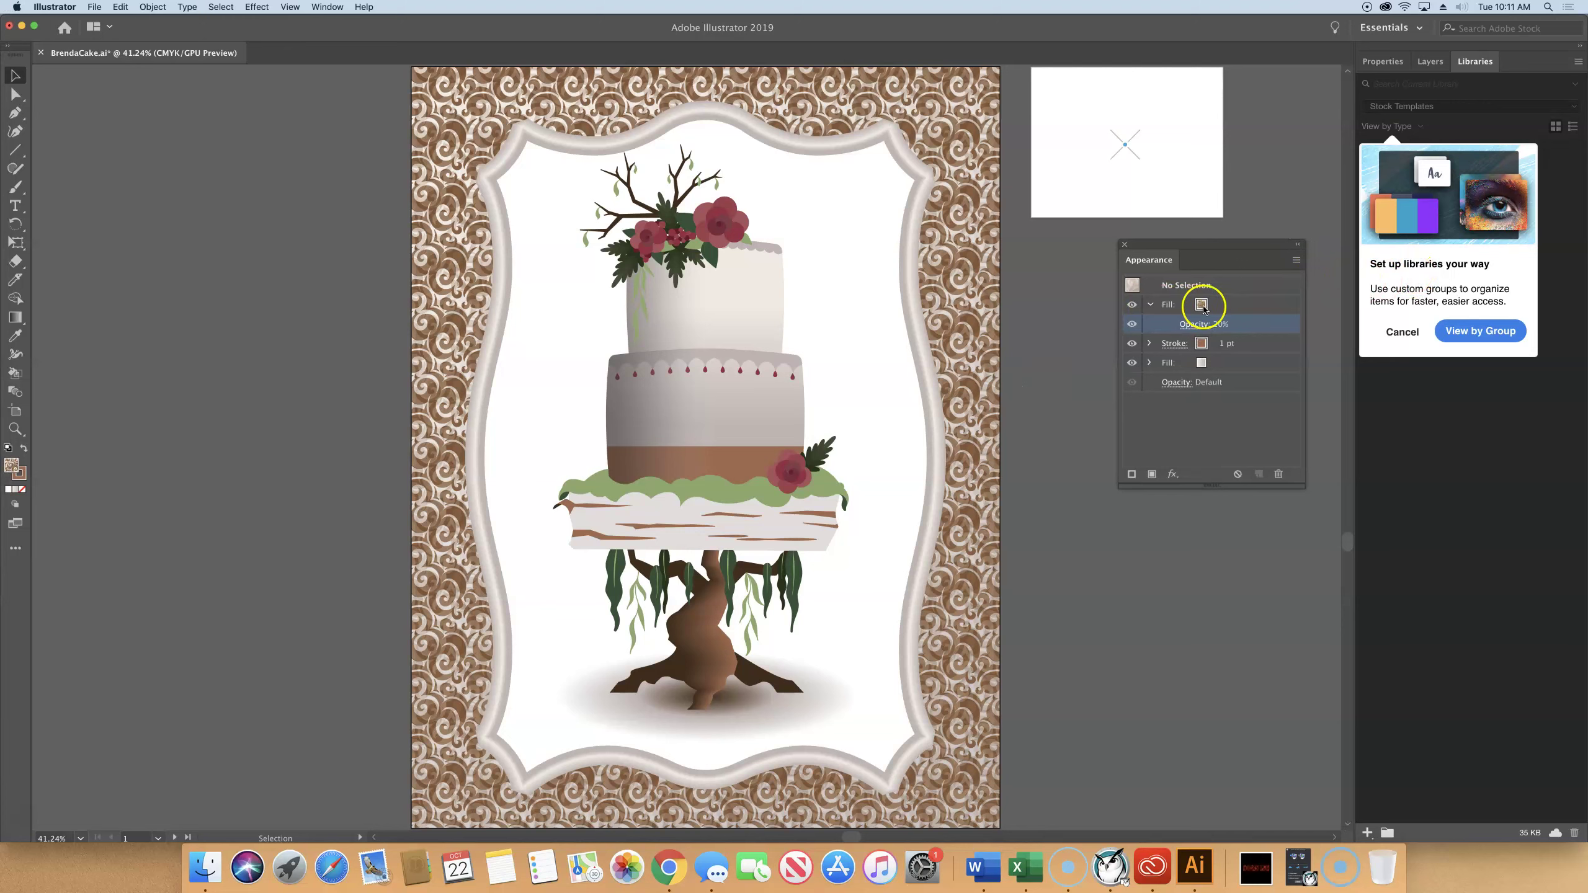
left_click(1208, 362)
- Set the swirl border rectangle's pattern fill to 20% opacity and preview it deselected
left_click(986, 243)
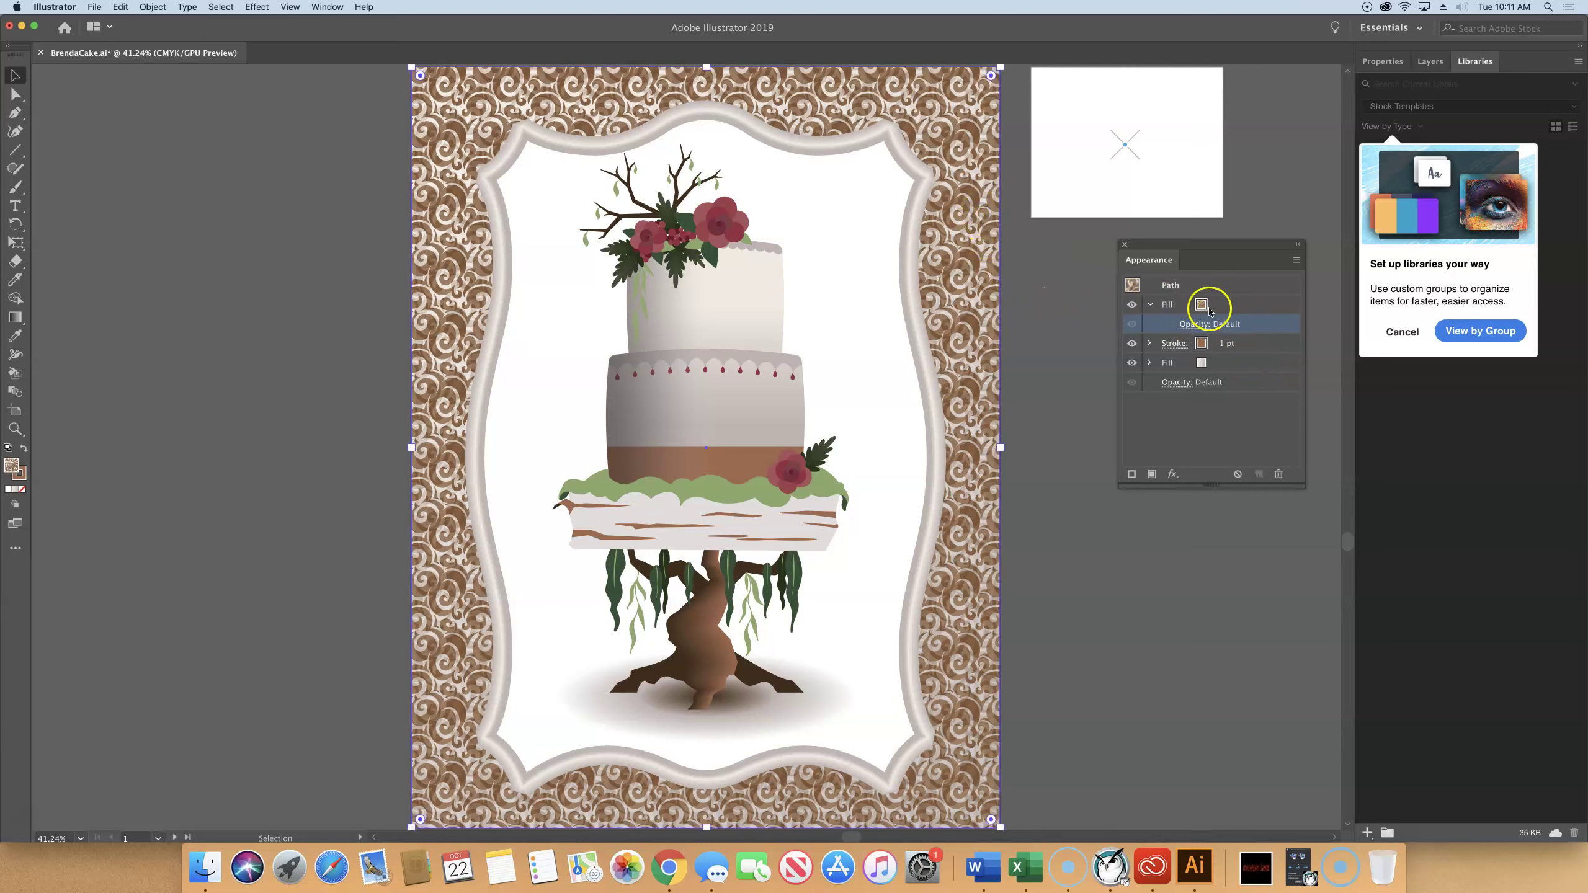
left_click(1193, 326)
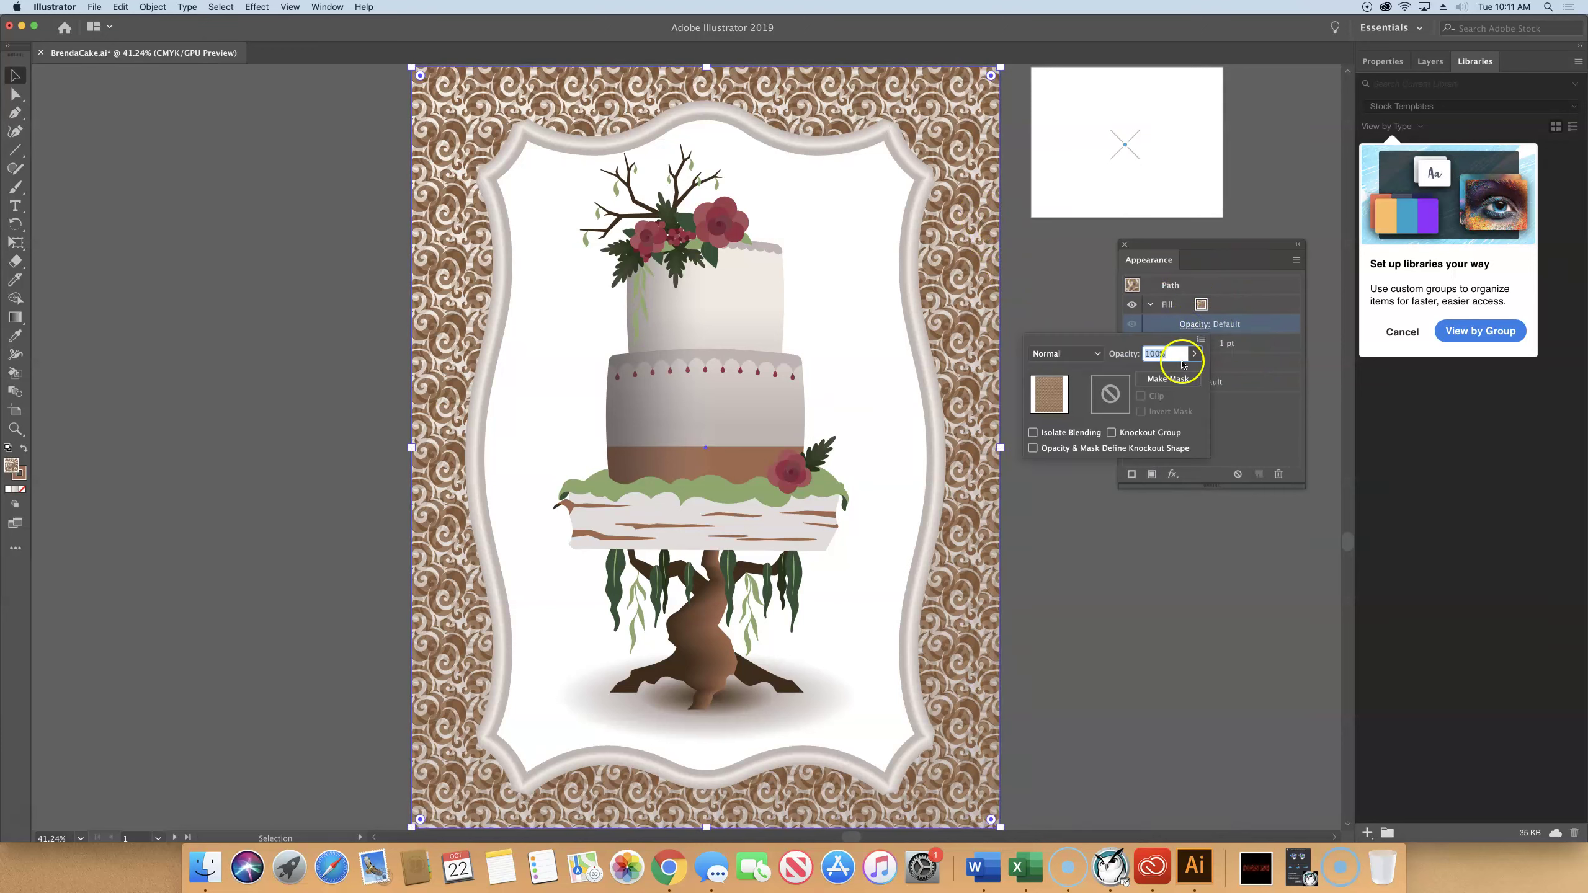
type("20")
key("Return")
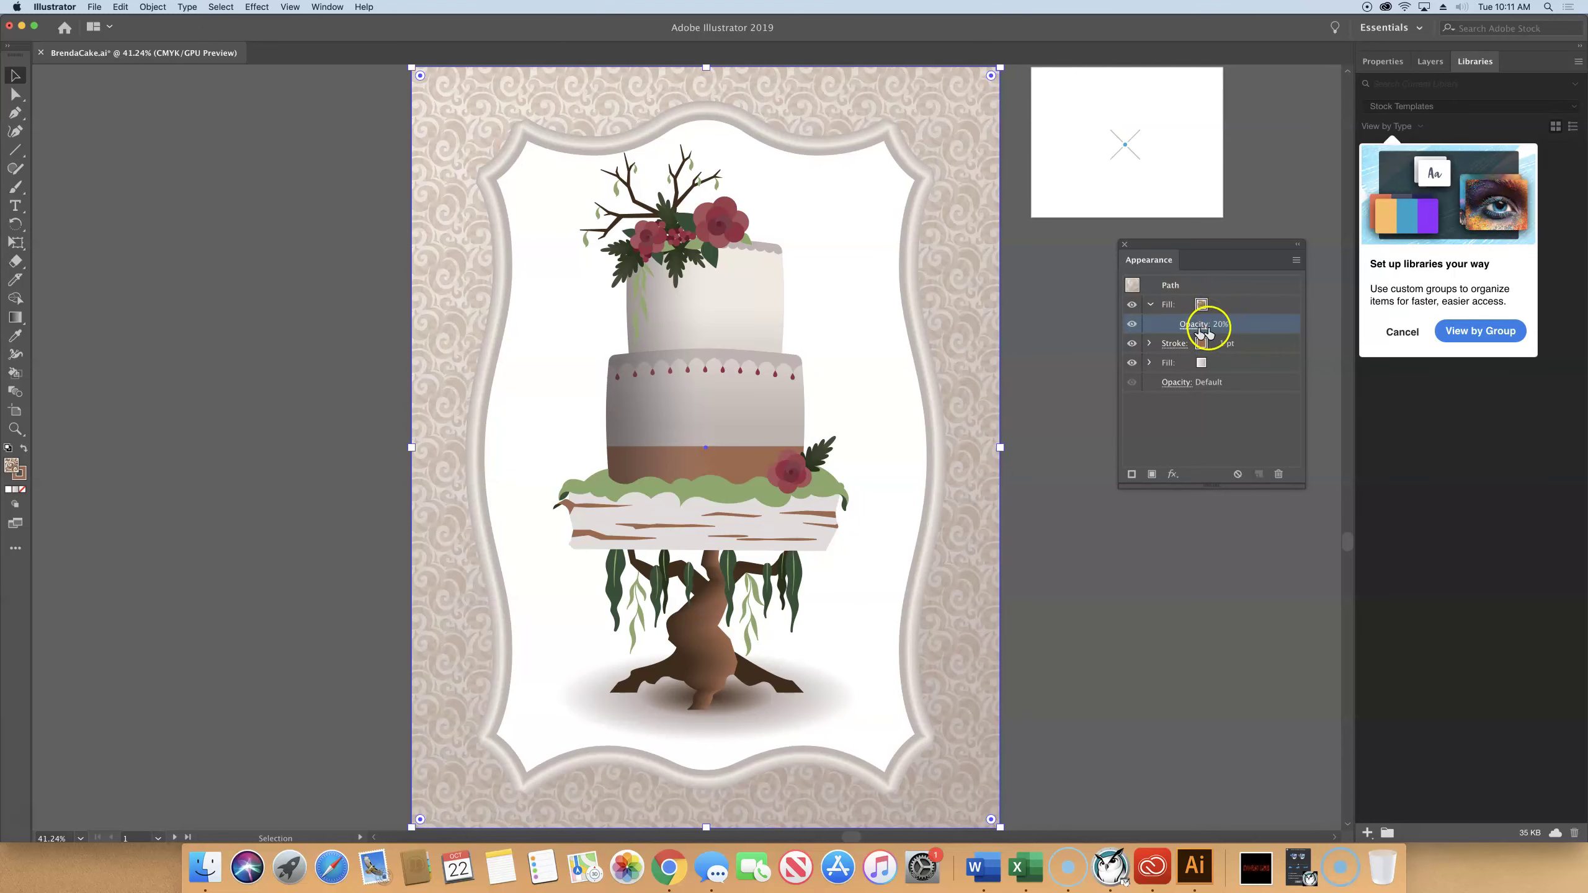
left_click(1235, 583)
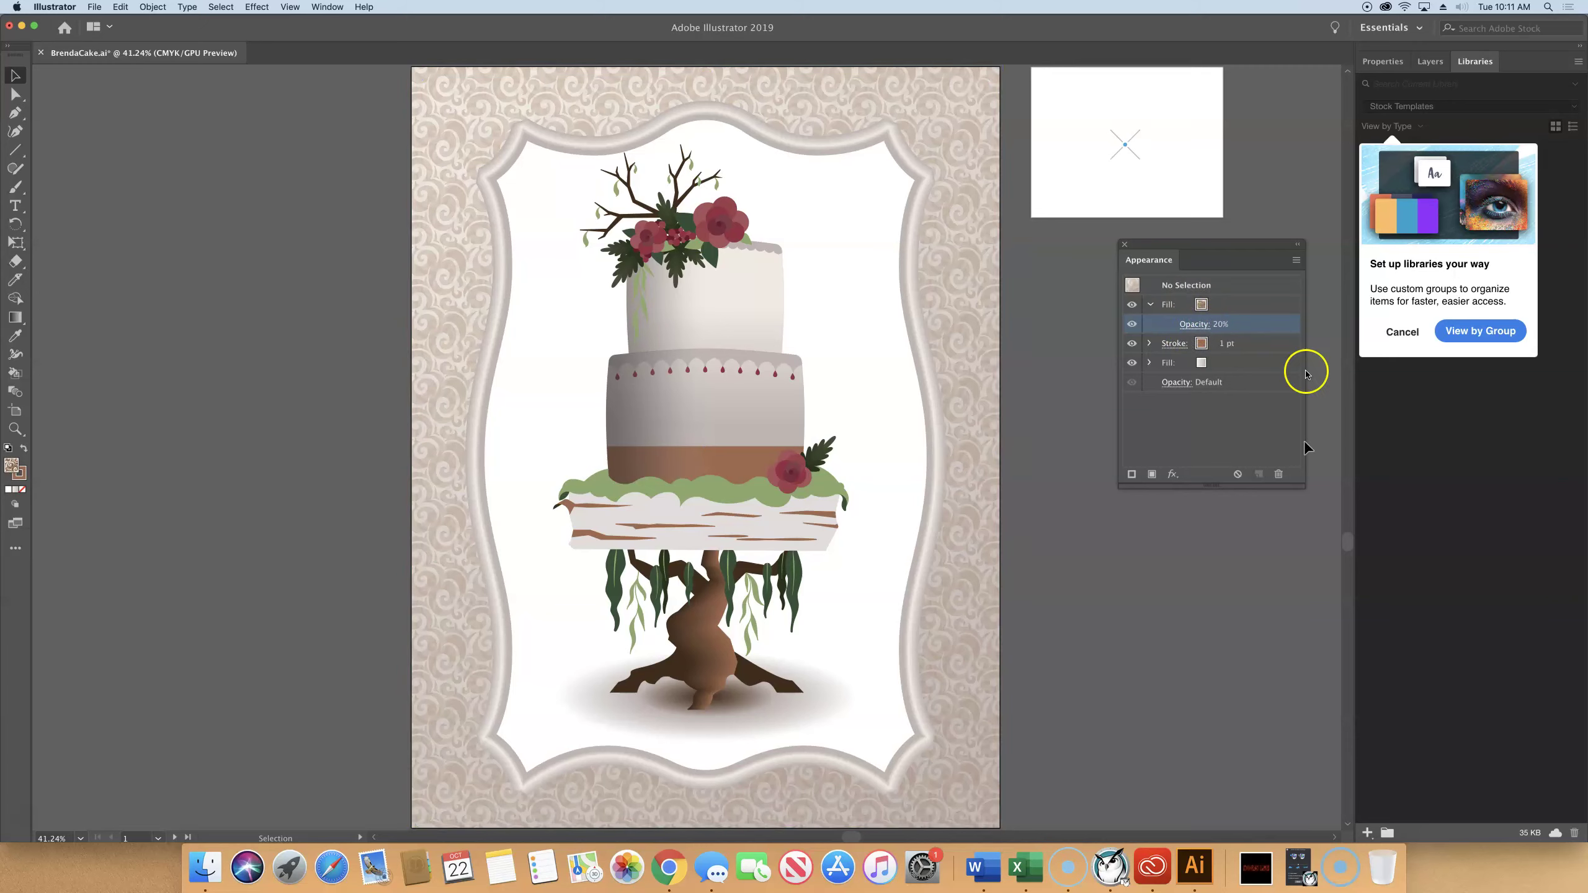
left_click(619, 93)
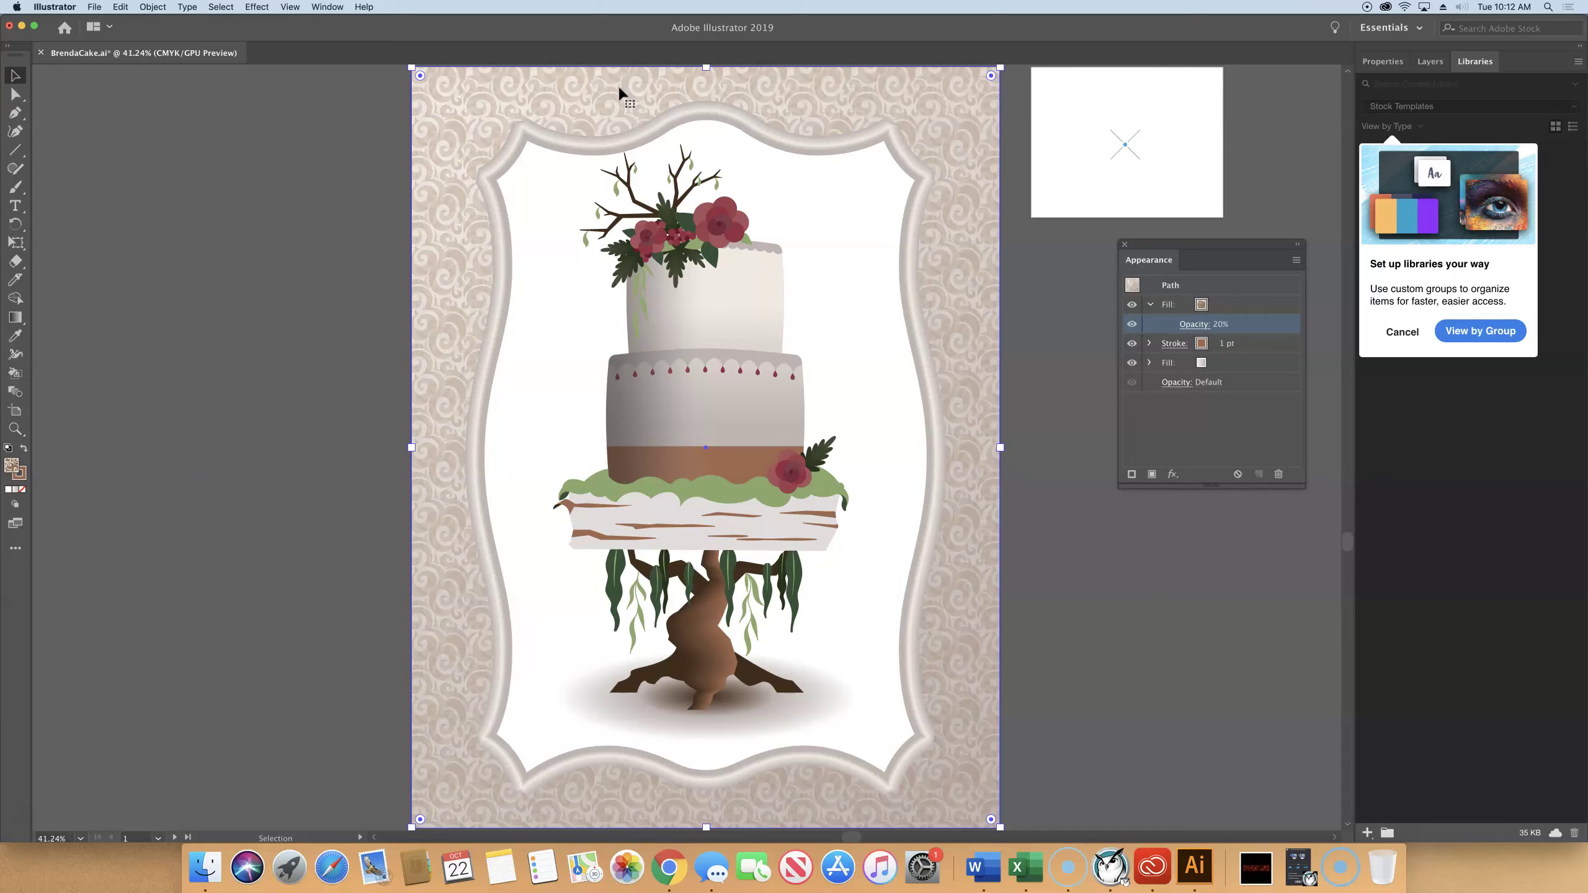
- Lock the selected faded swirl border with Object > Lock > Selection
left_click(166, 7)
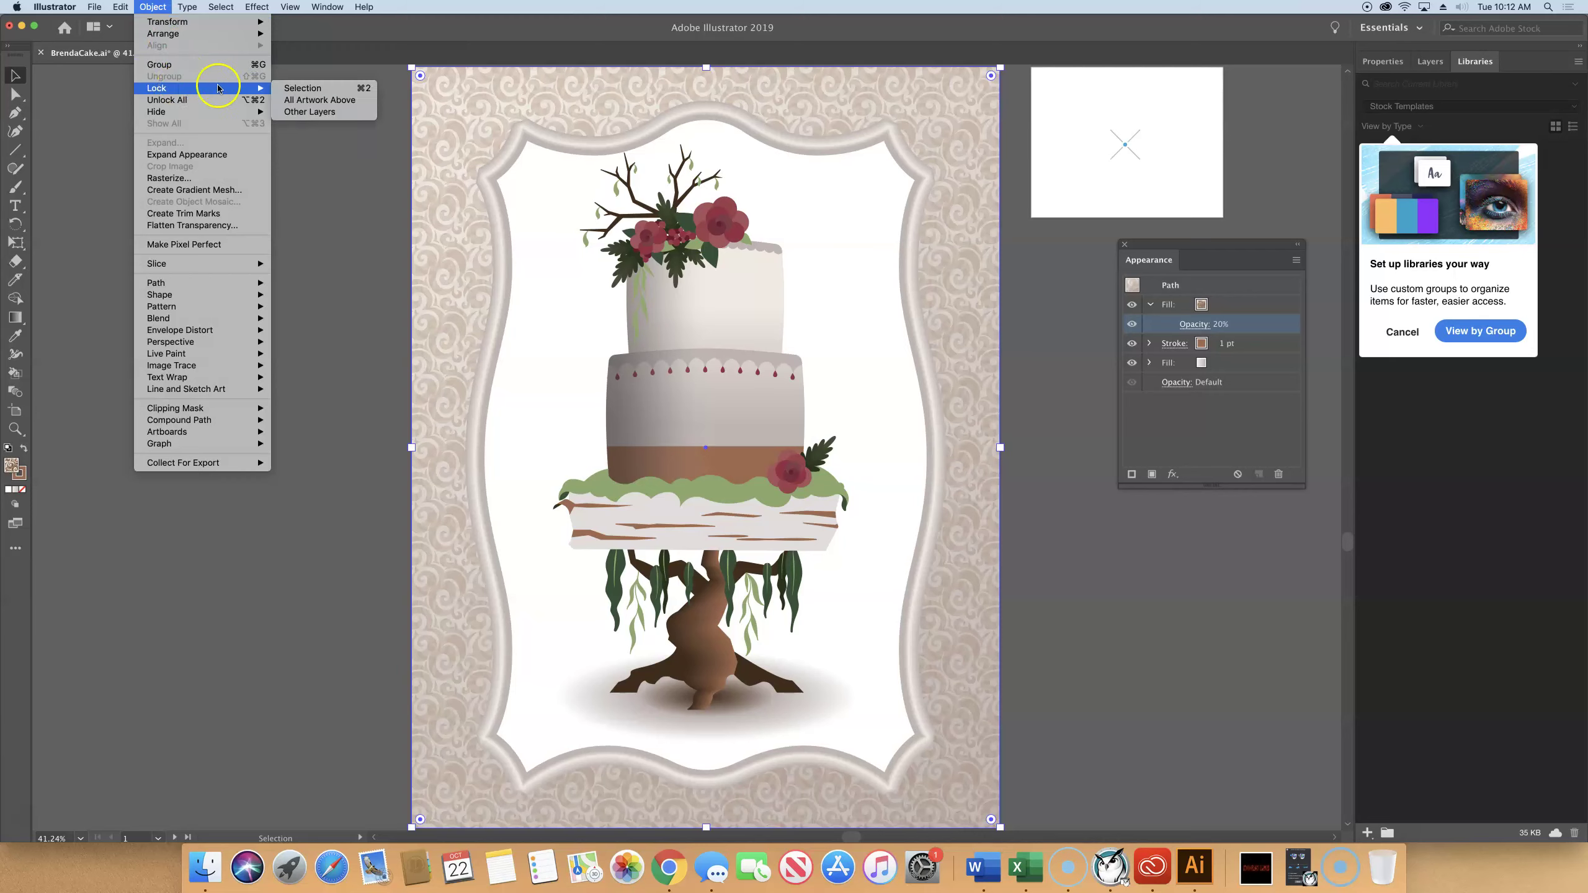
left_click(277, 89)
left_click(282, 88)
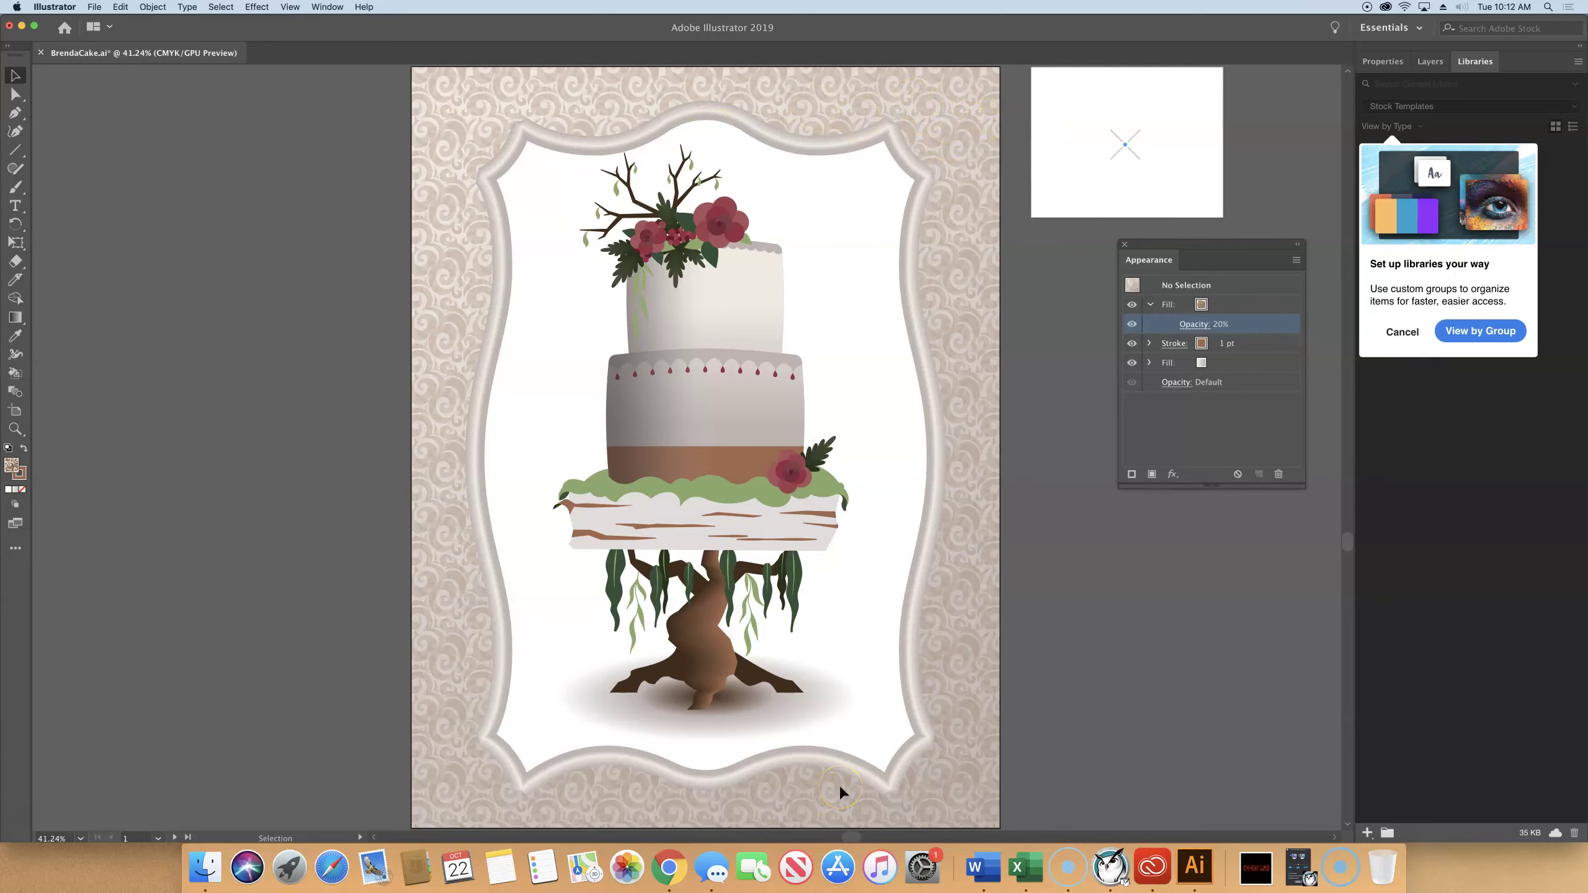
left_click(1101, 763)
- Switch to artboard 2 and select all the X-and-dot motif artwork on it
left_click(158, 838)
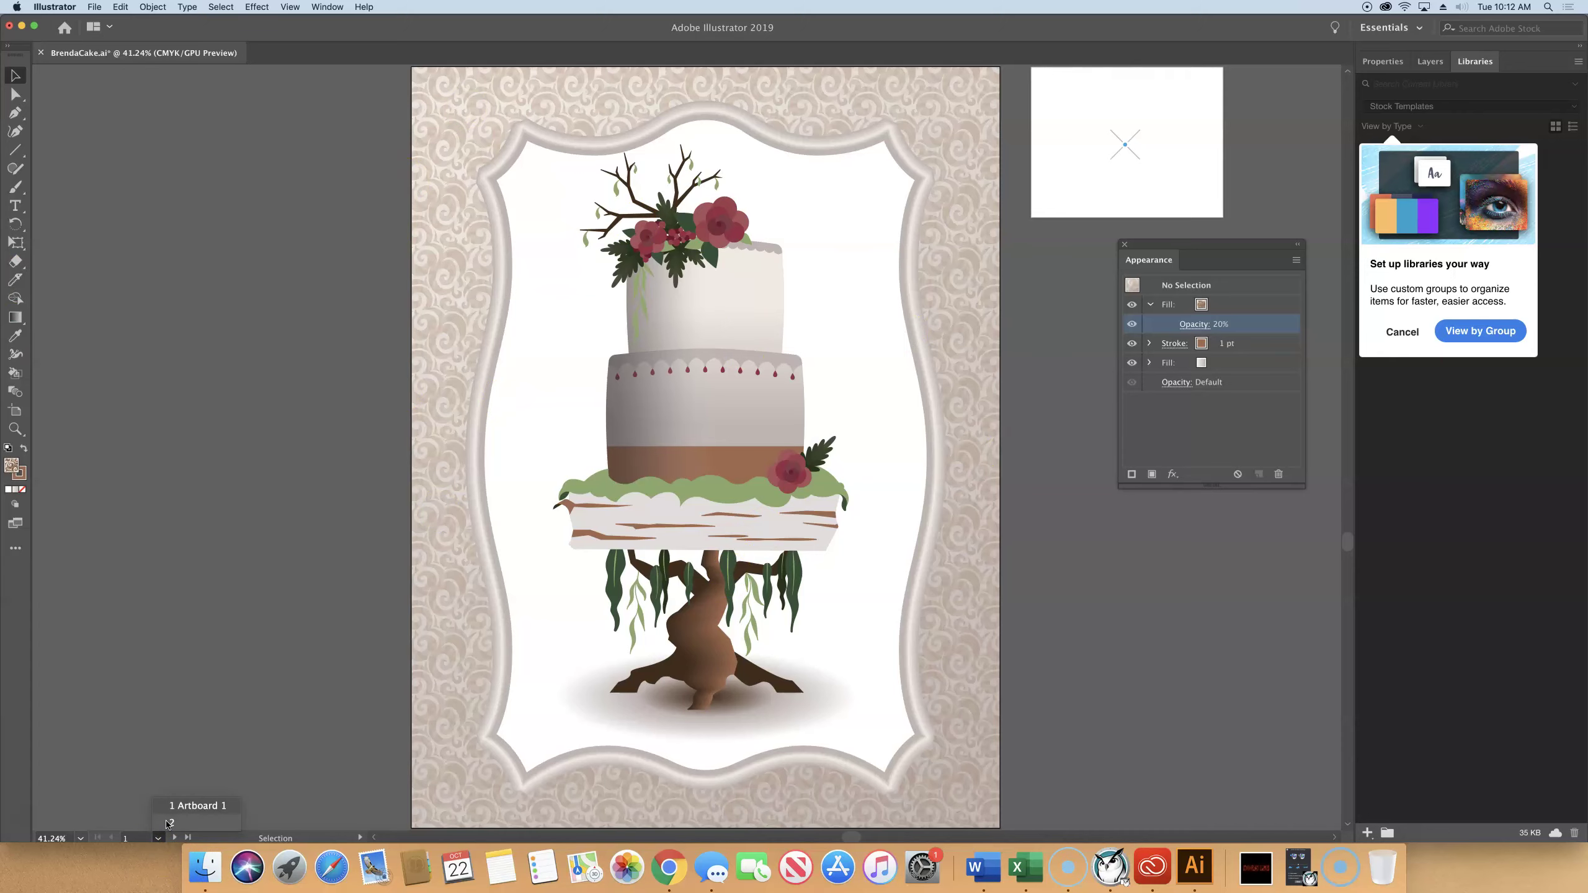
left_click(168, 823)
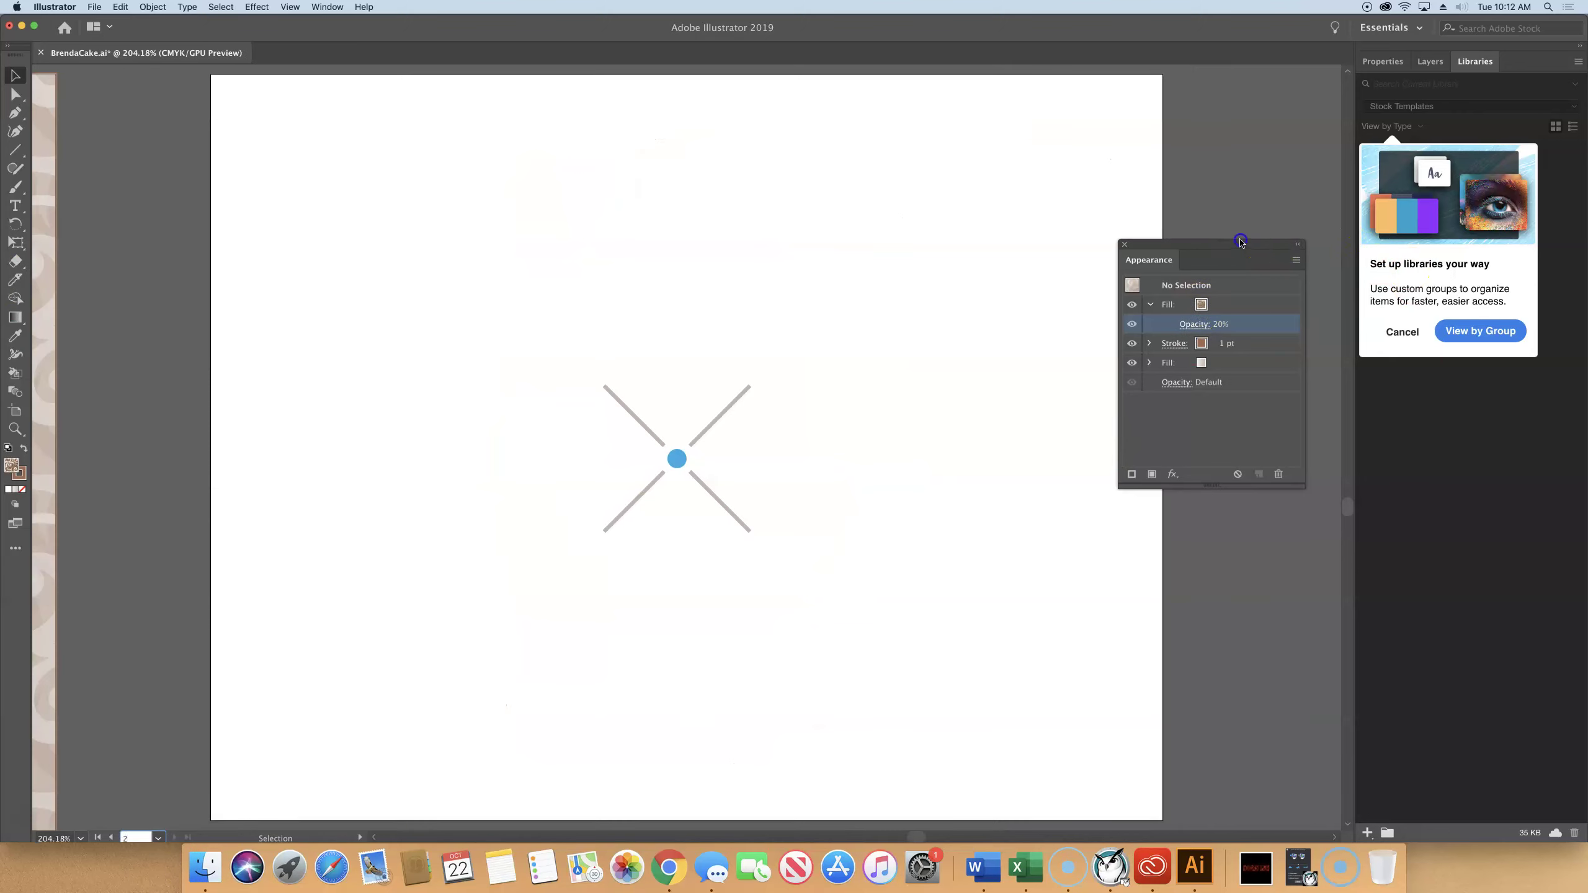
left_click_drag(1241, 241, 1294, 211)
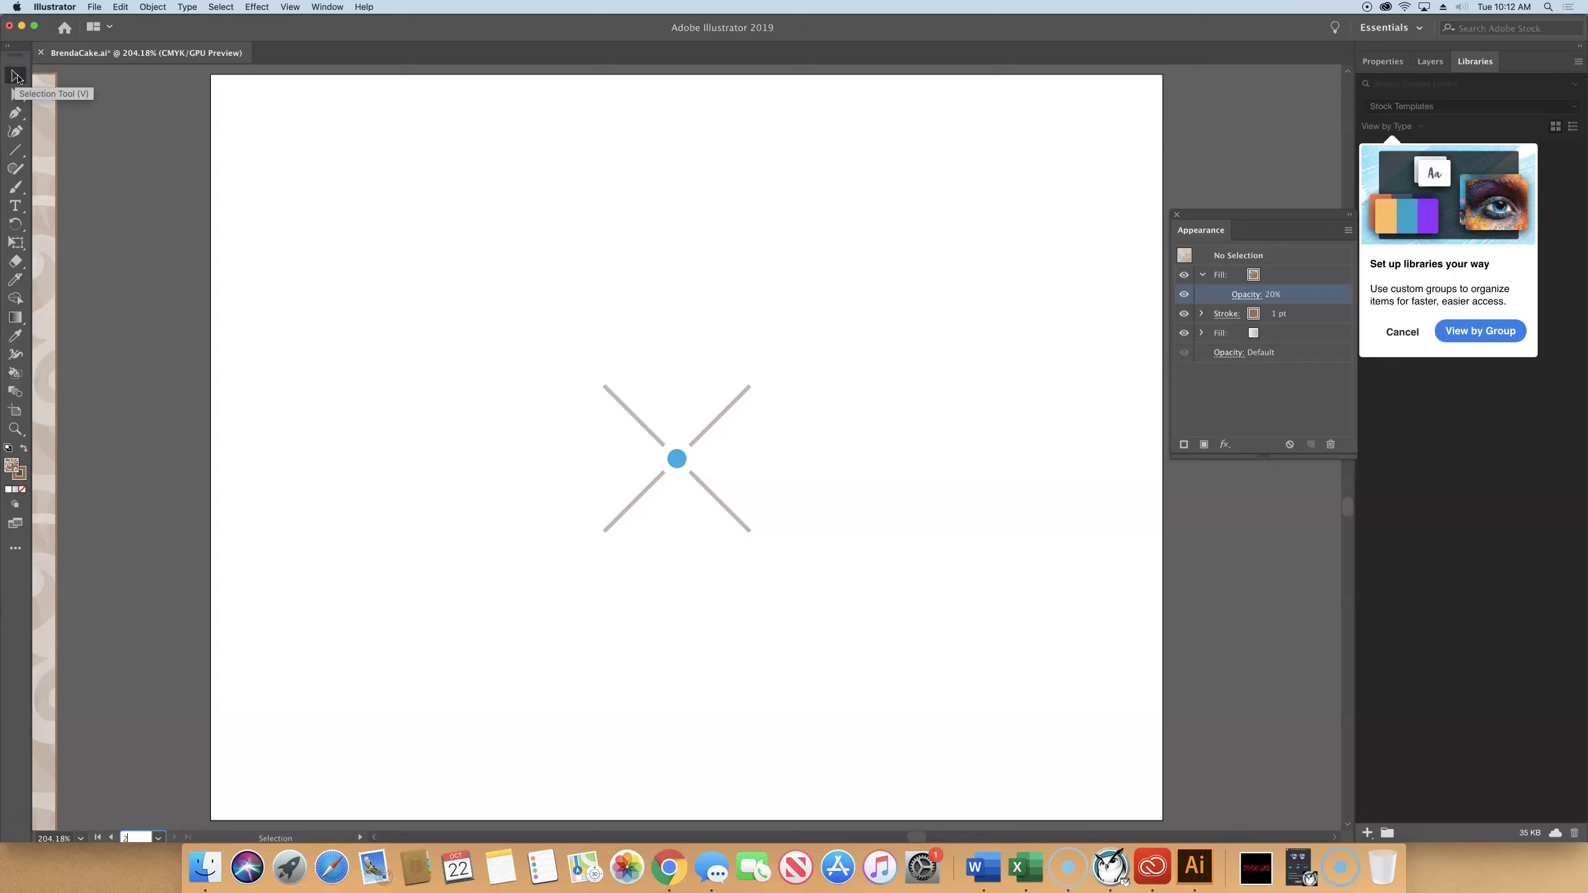
left_click(226, 9)
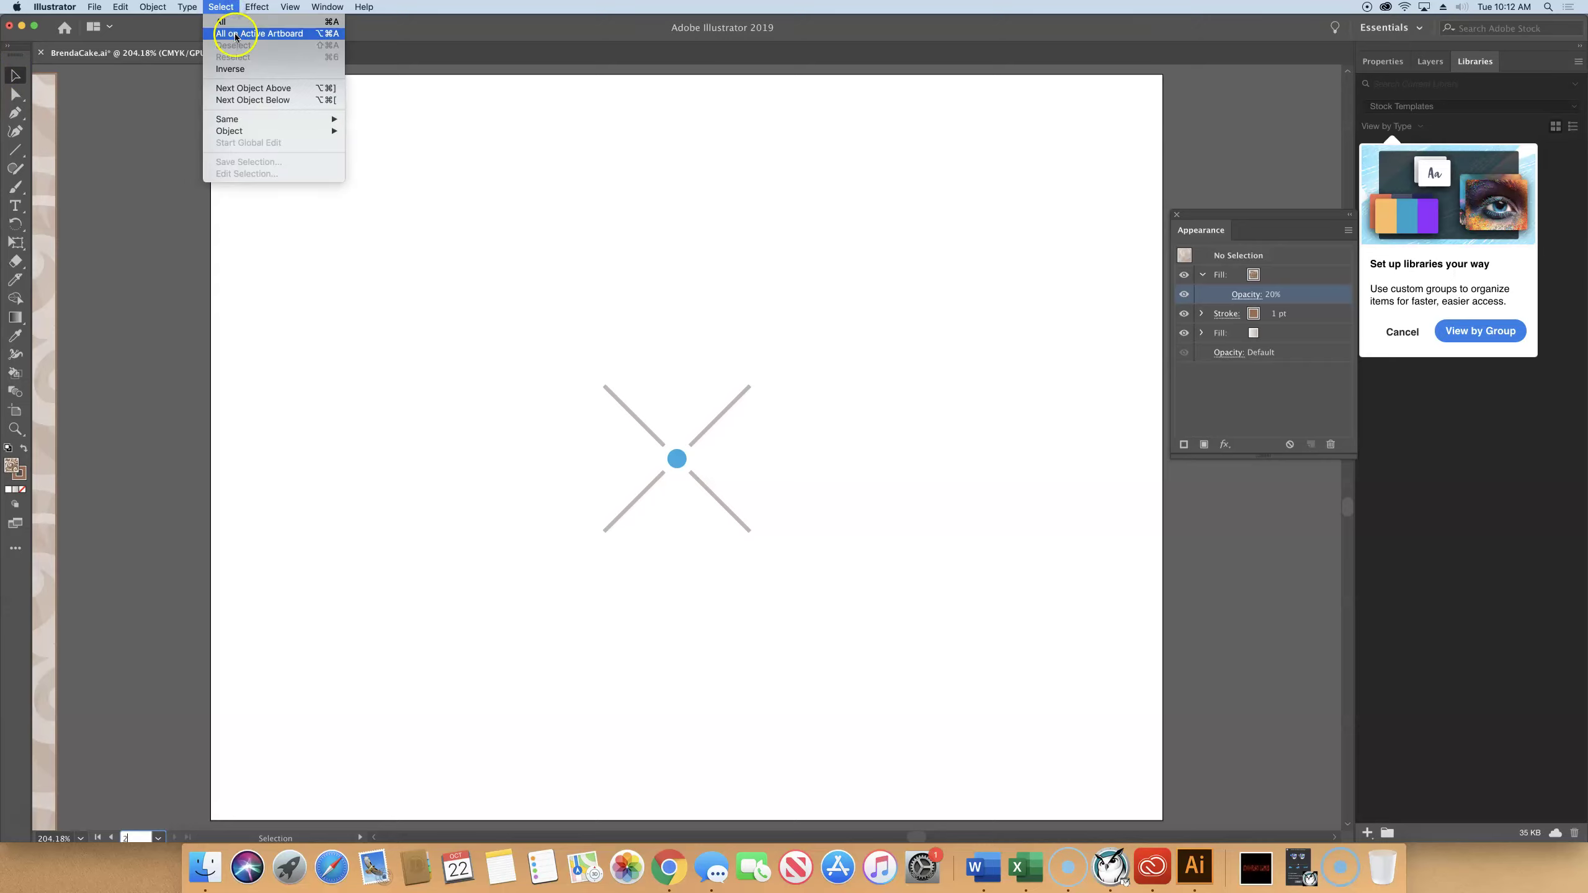
left_click(236, 35)
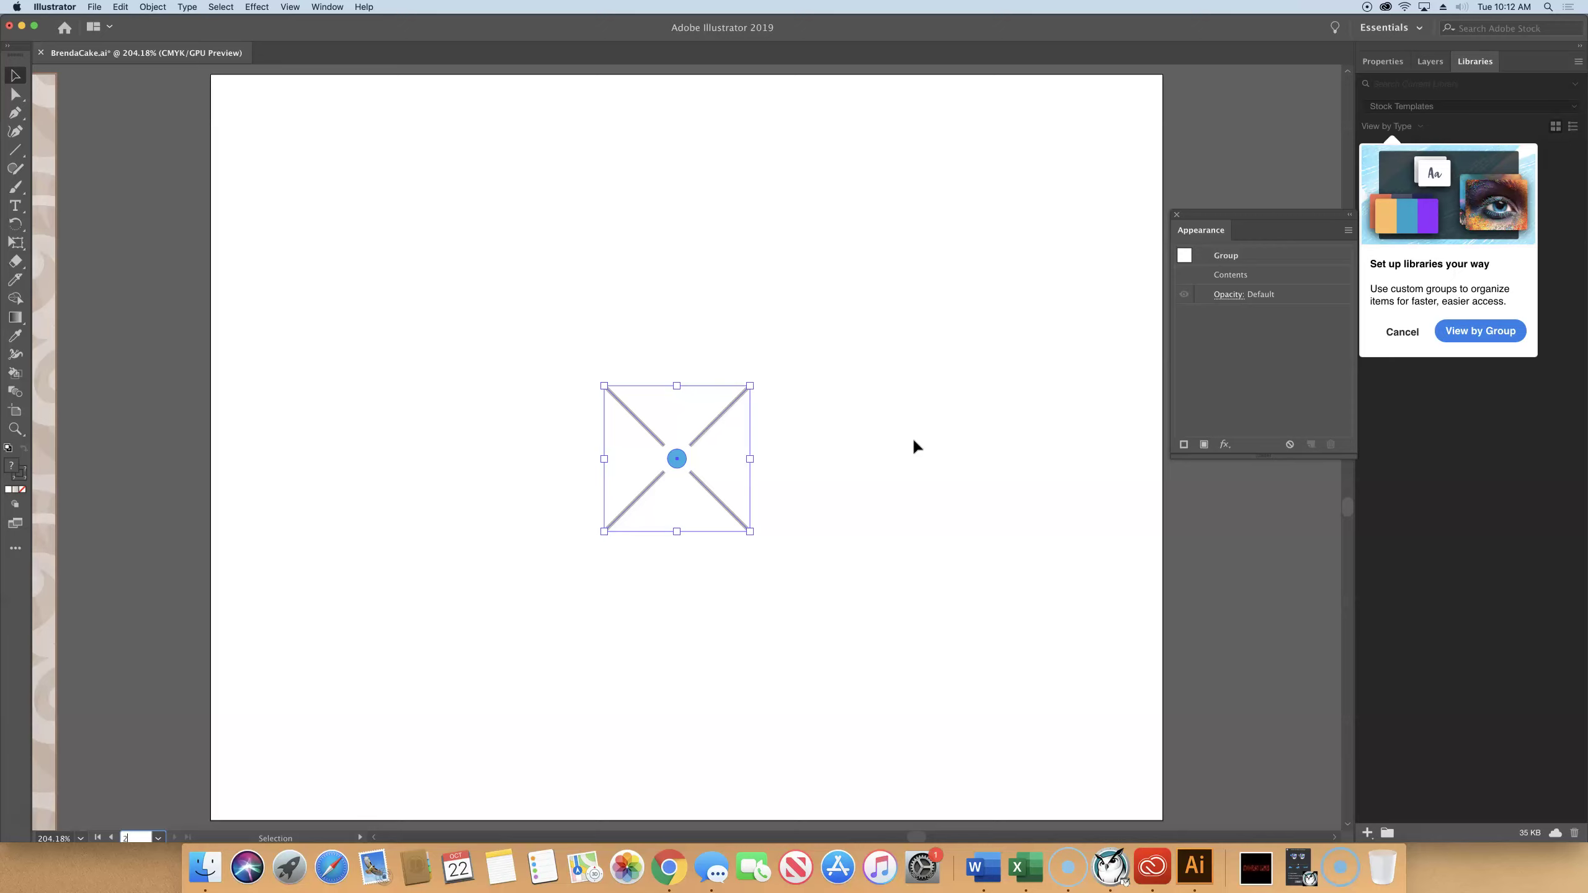
- Turn the selected X-and-dot motif into a new pattern with Object > Pattern > Make
left_click(153, 8)
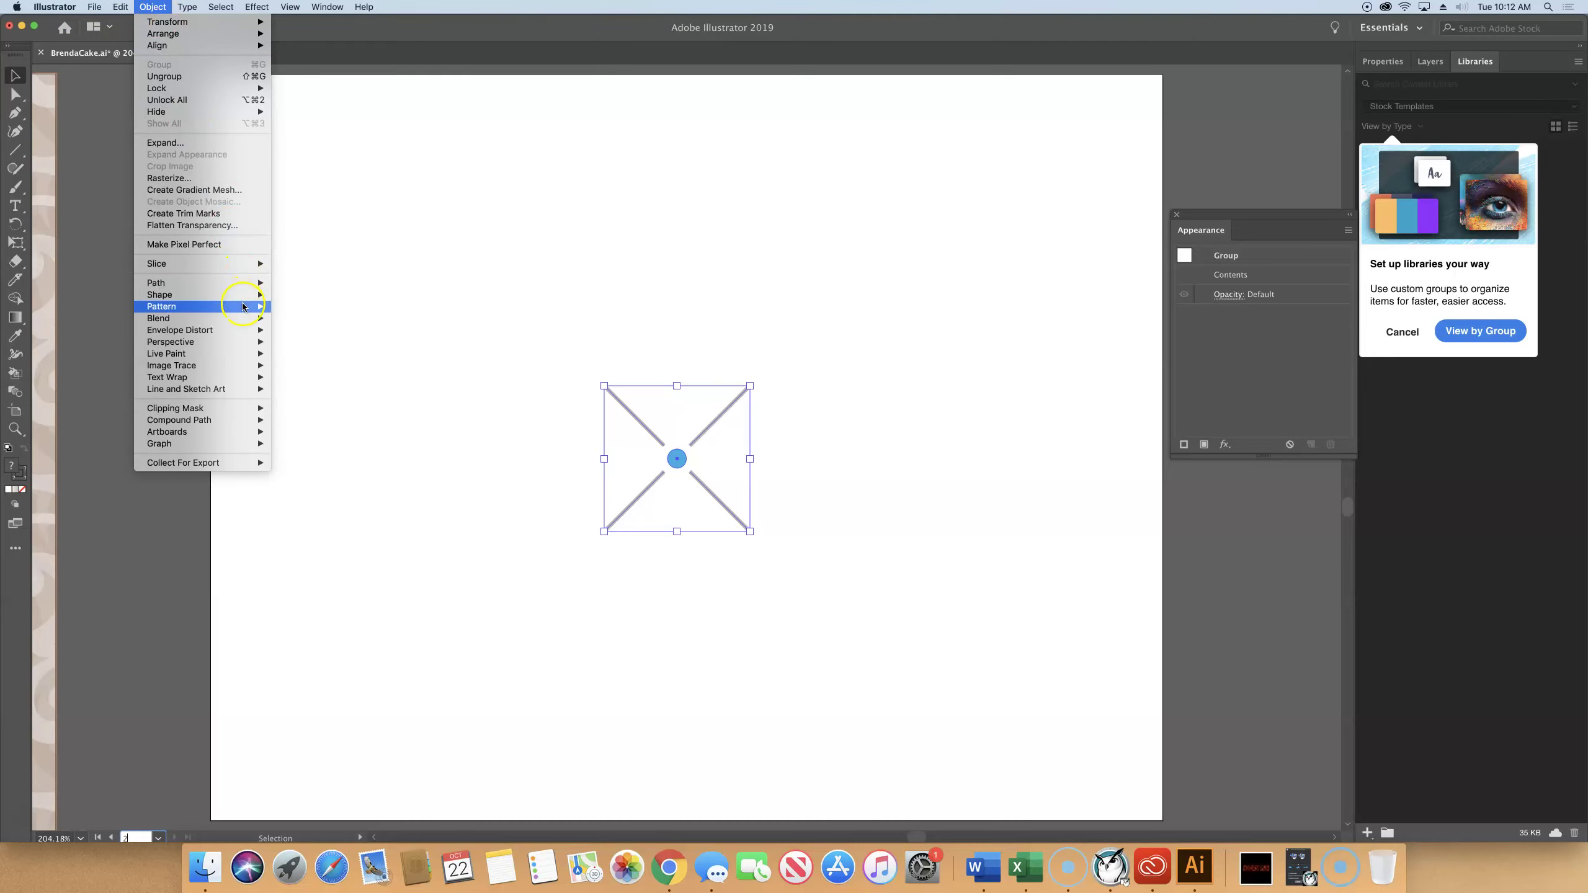
mouse_move(237, 306)
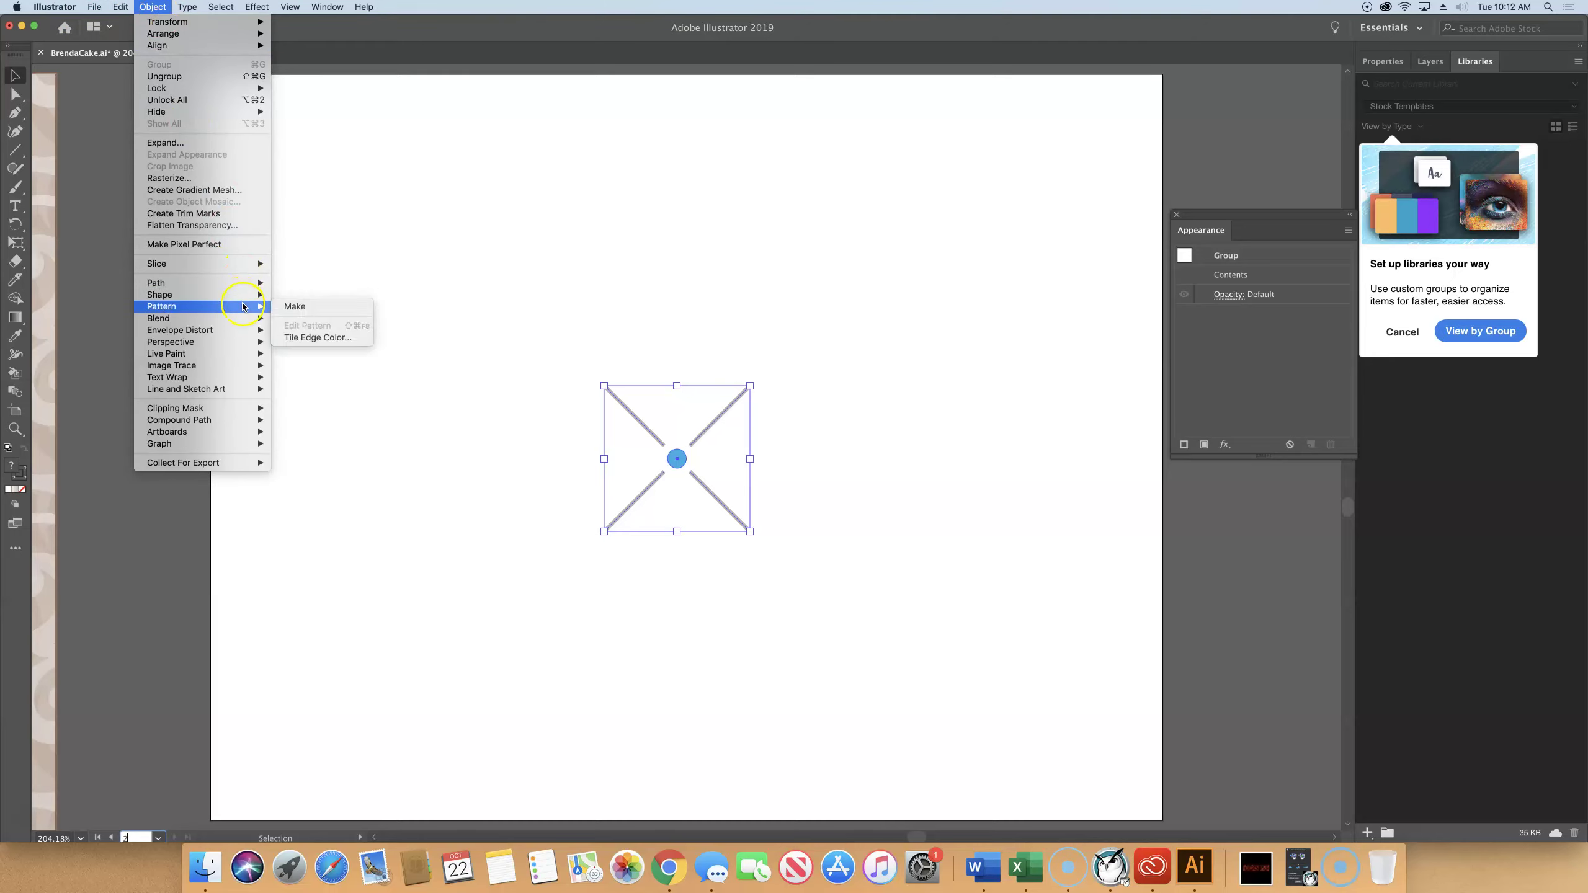
left_click(303, 309)
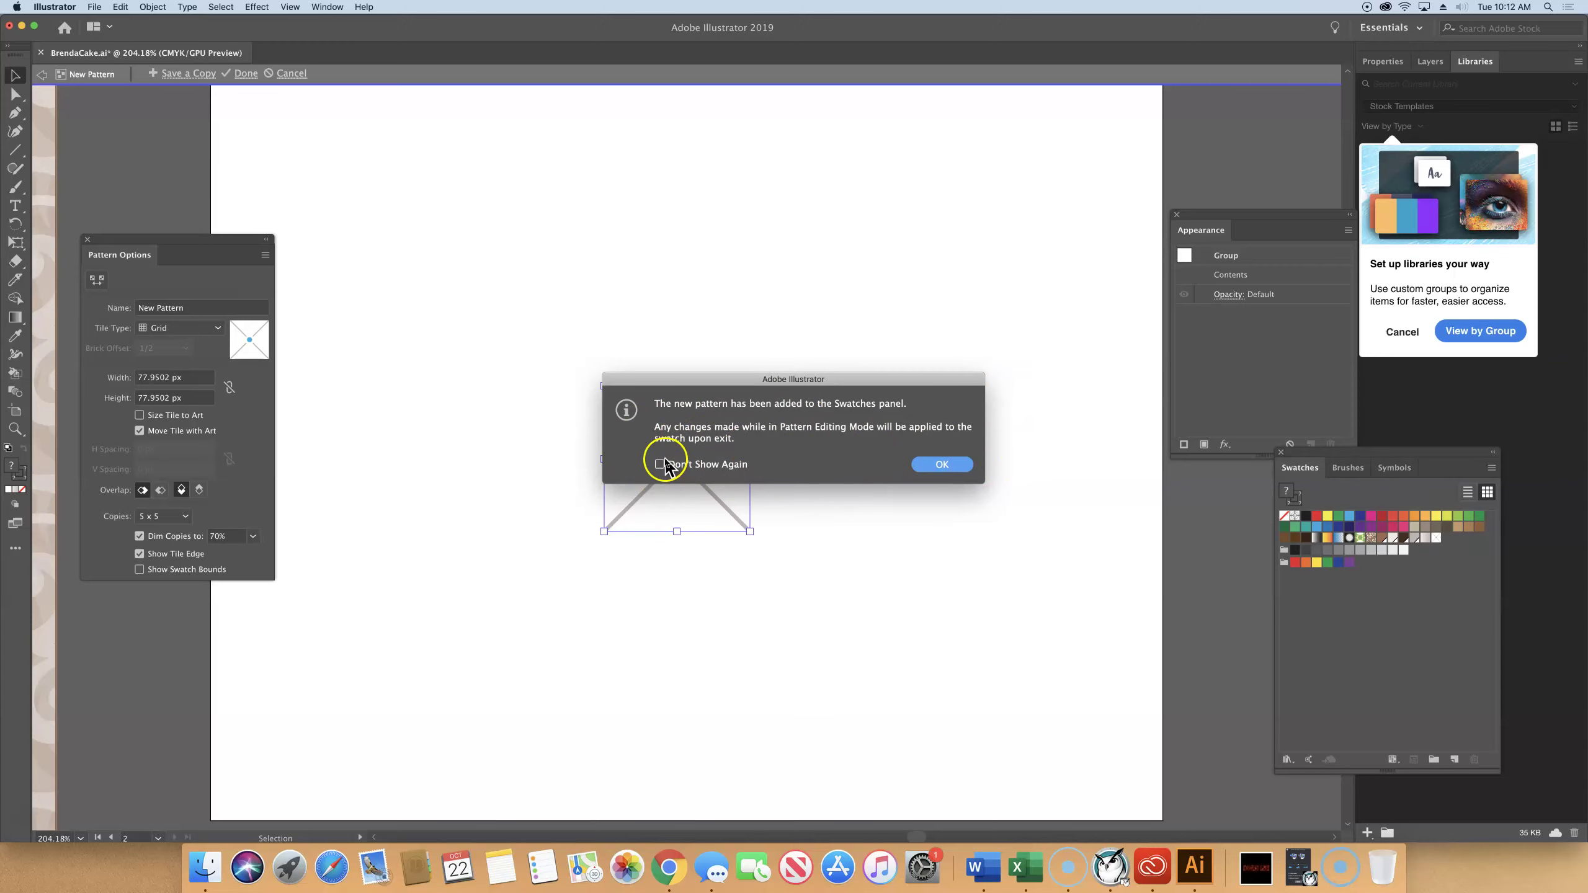
- Dismiss the pattern notice, select all the tile artwork, and zoom in on the tile
left_click(957, 464)
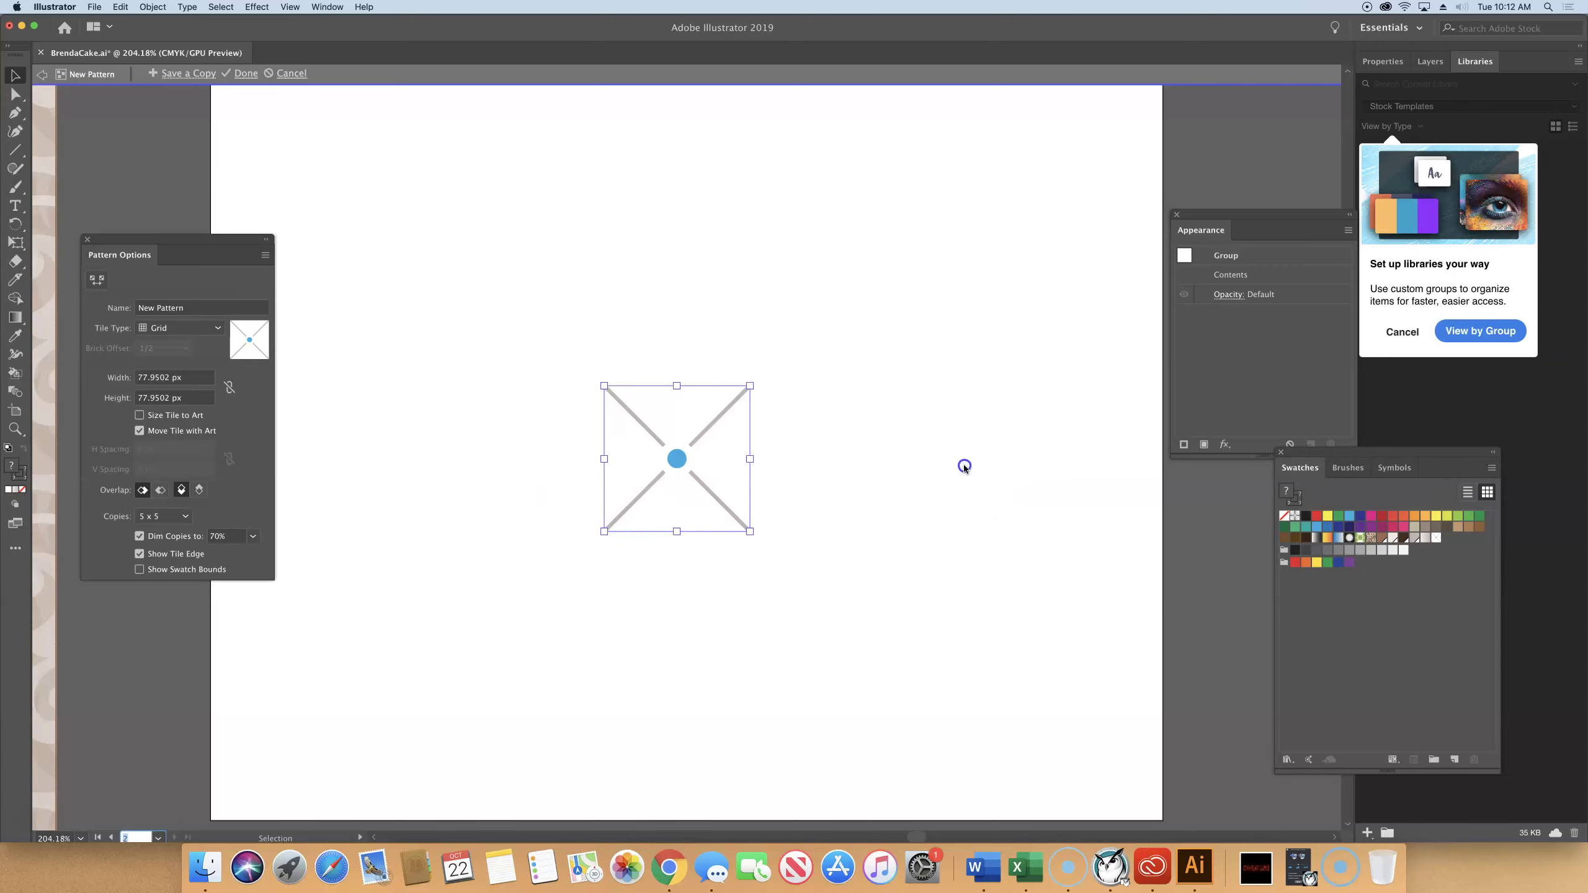
left_click_drag(136, 238, 300, 170)
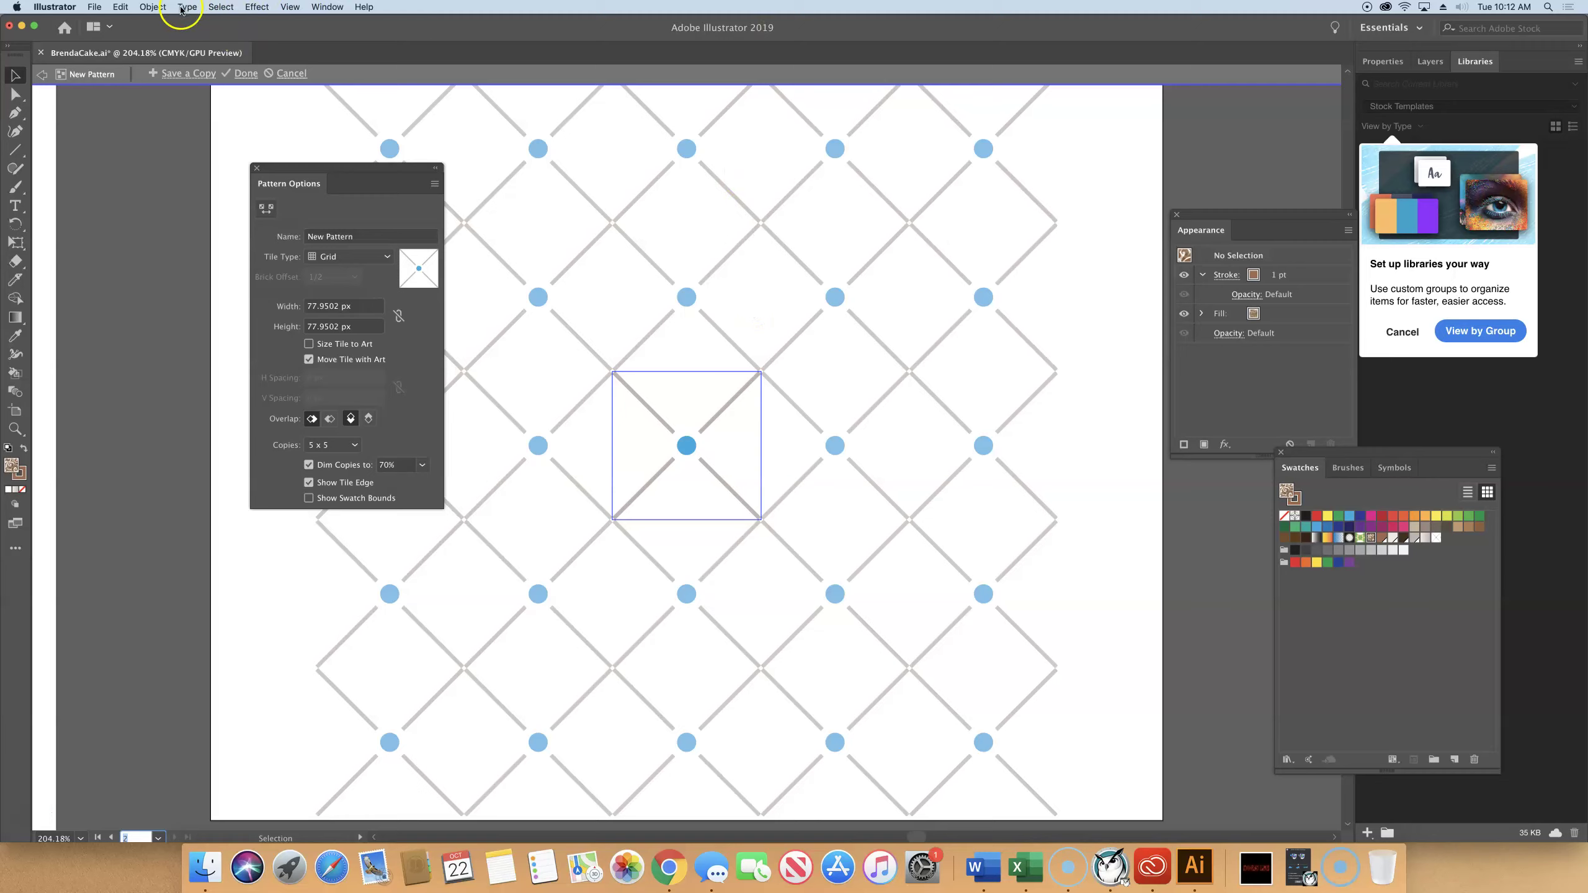
left_click(218, 7)
left_click(227, 34)
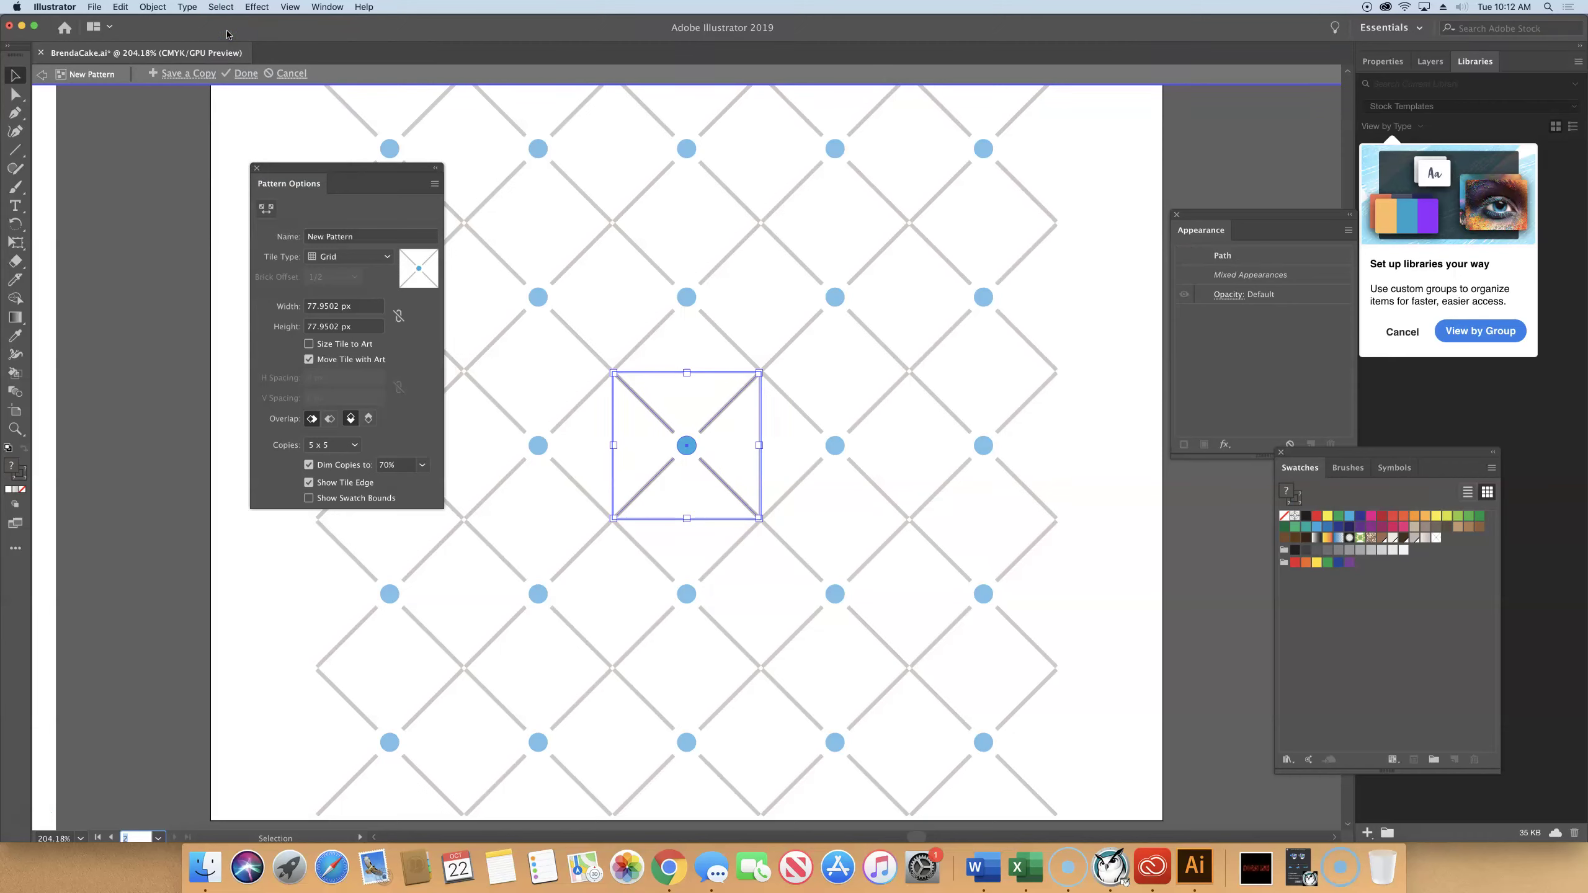
key("super+equal")
key("super+equal")
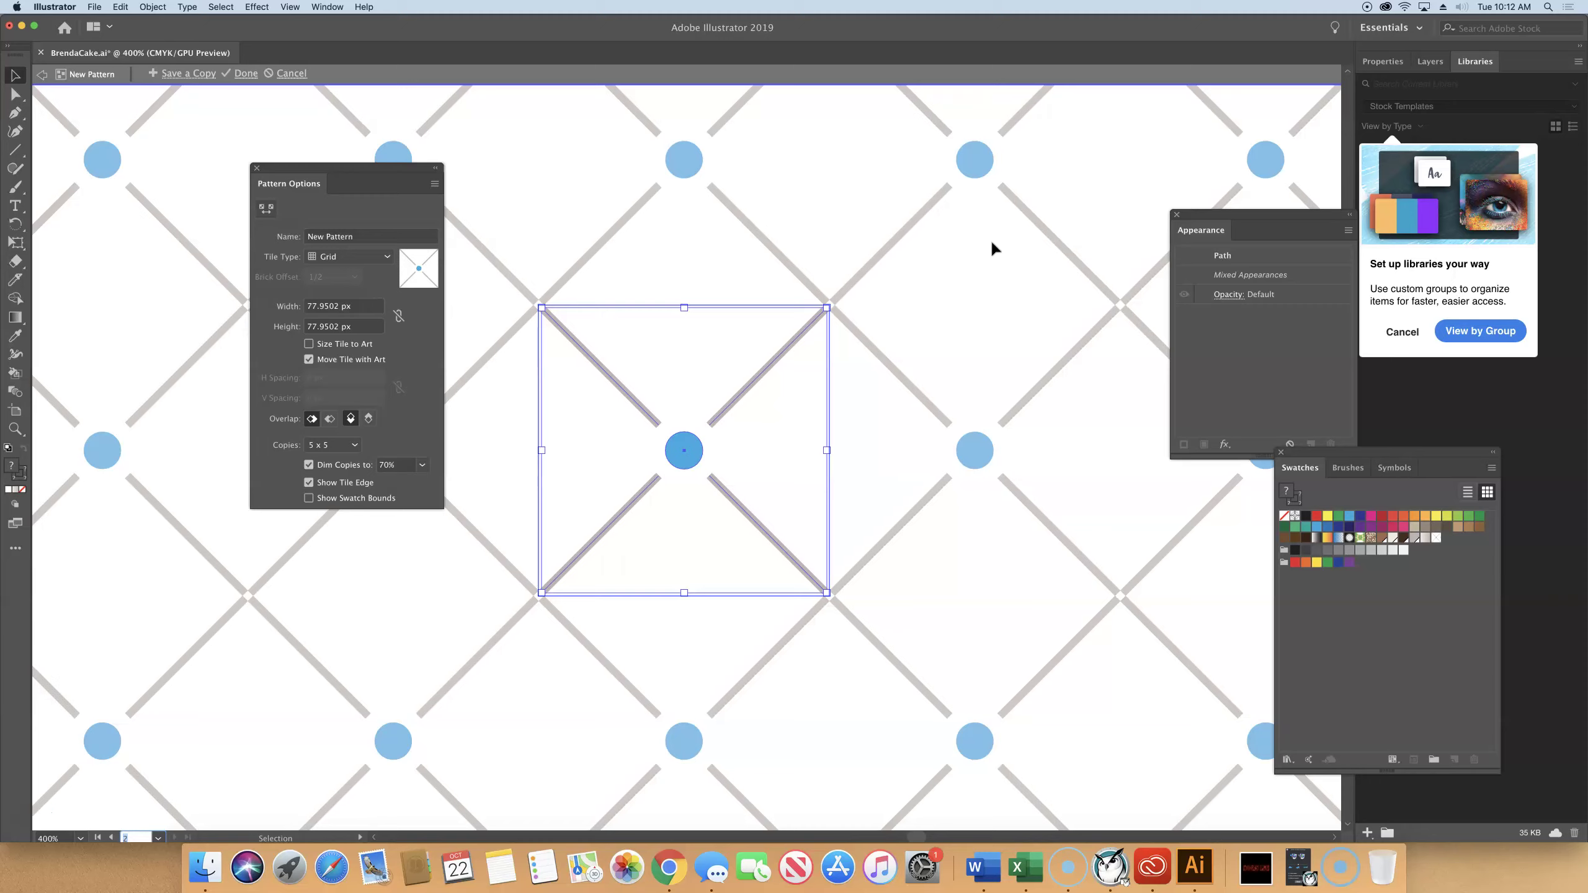
- Rename the pattern to 'Cake Top' in Pattern Options
left_click(329, 236)
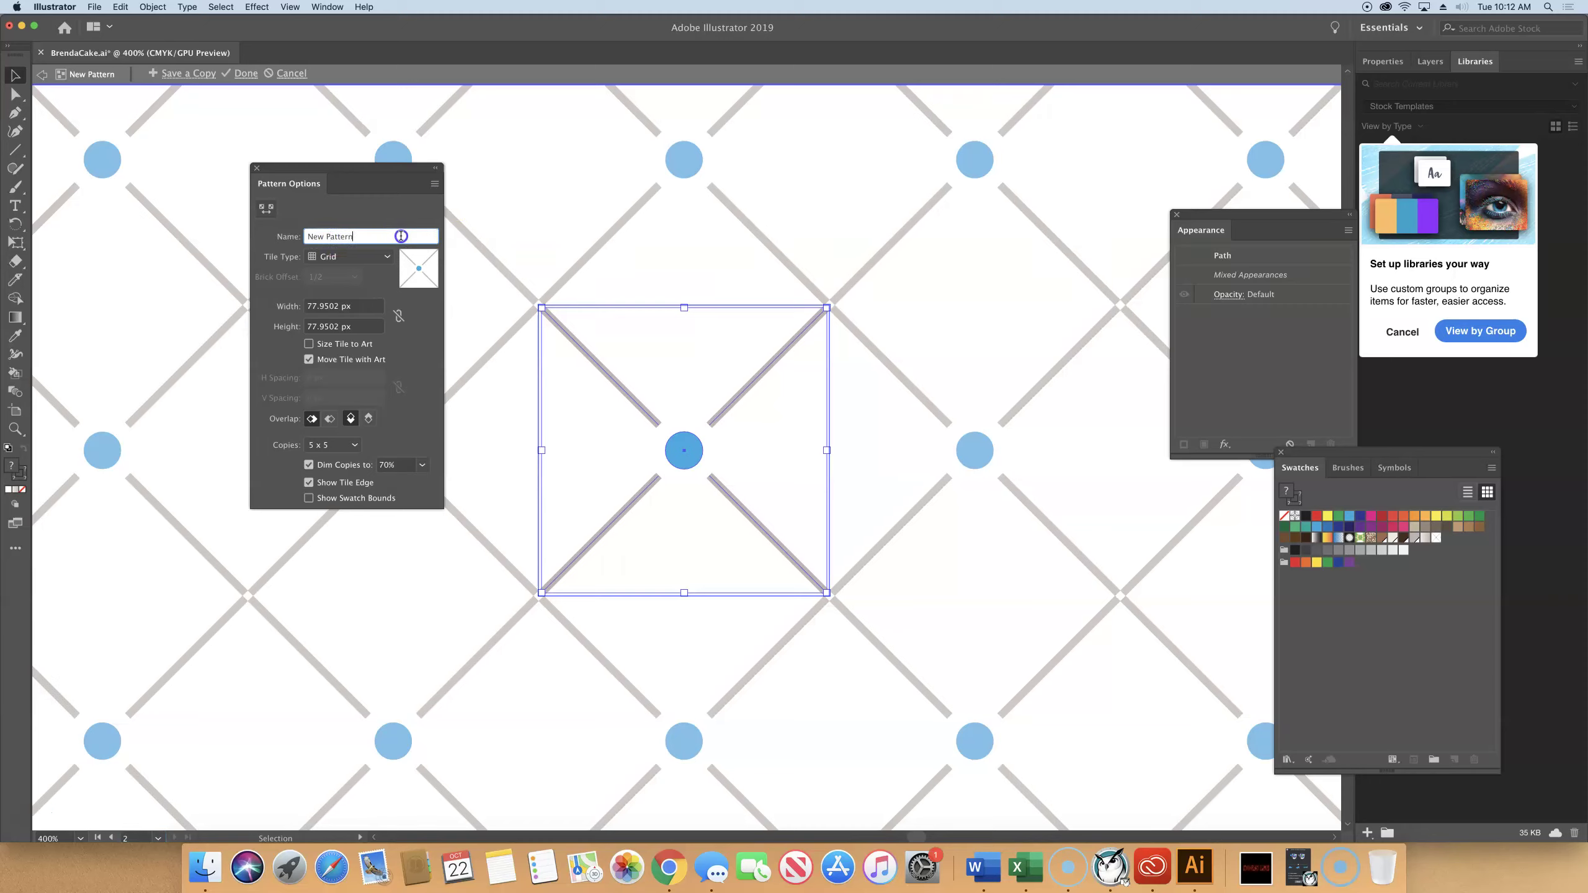
key("super+a")
type("ake Top")
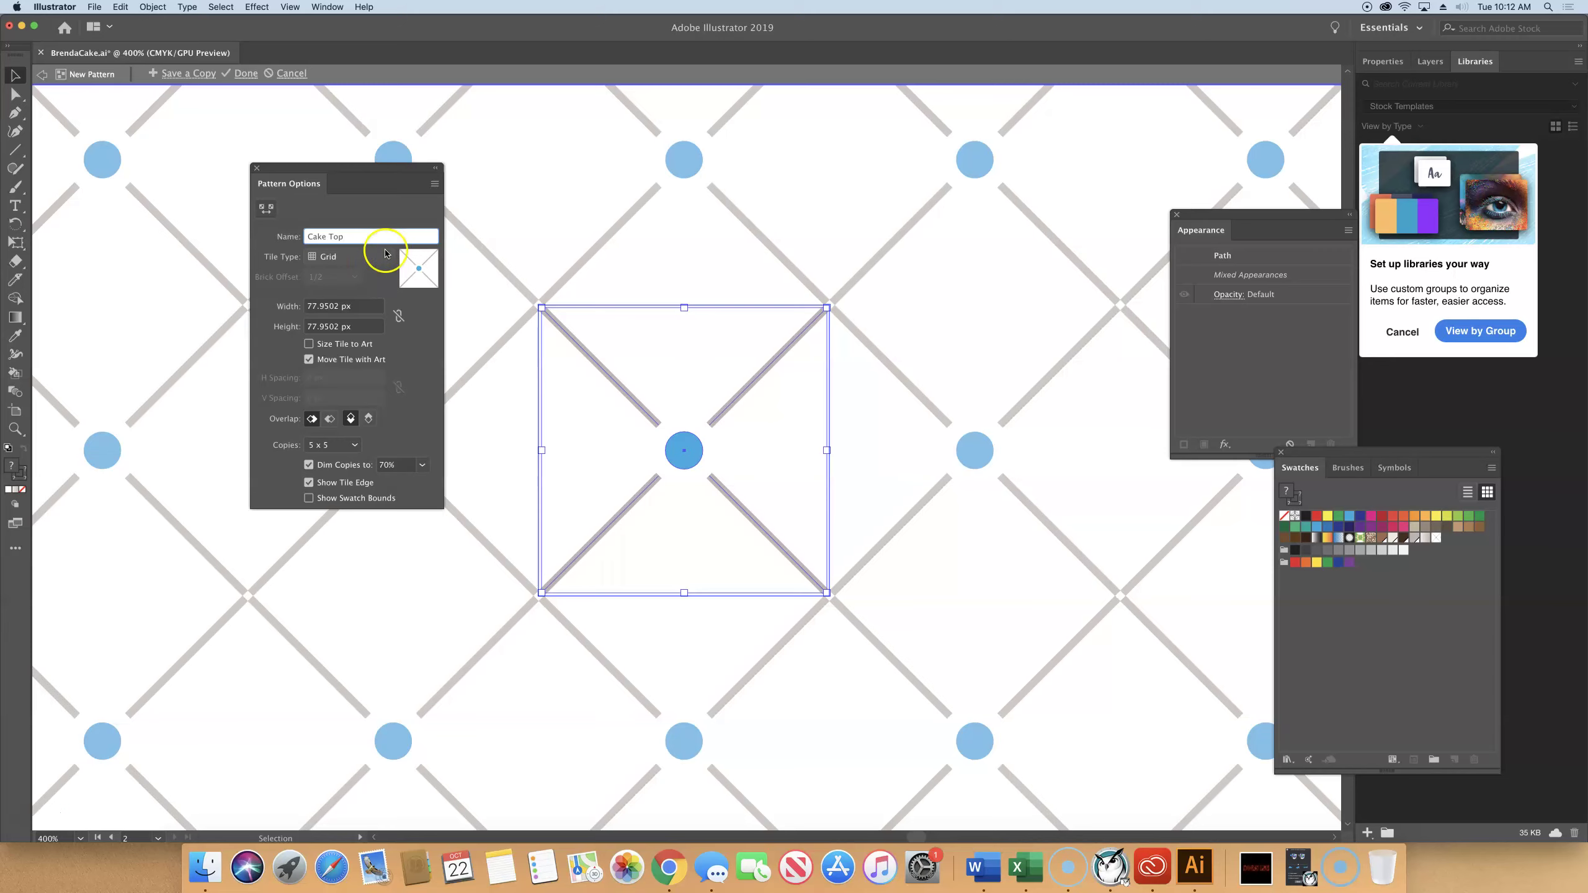
- Try Brick by Row, Brick by Column, Hex by Column and Hex by Row tile types, then return to Grid
left_click(366, 263)
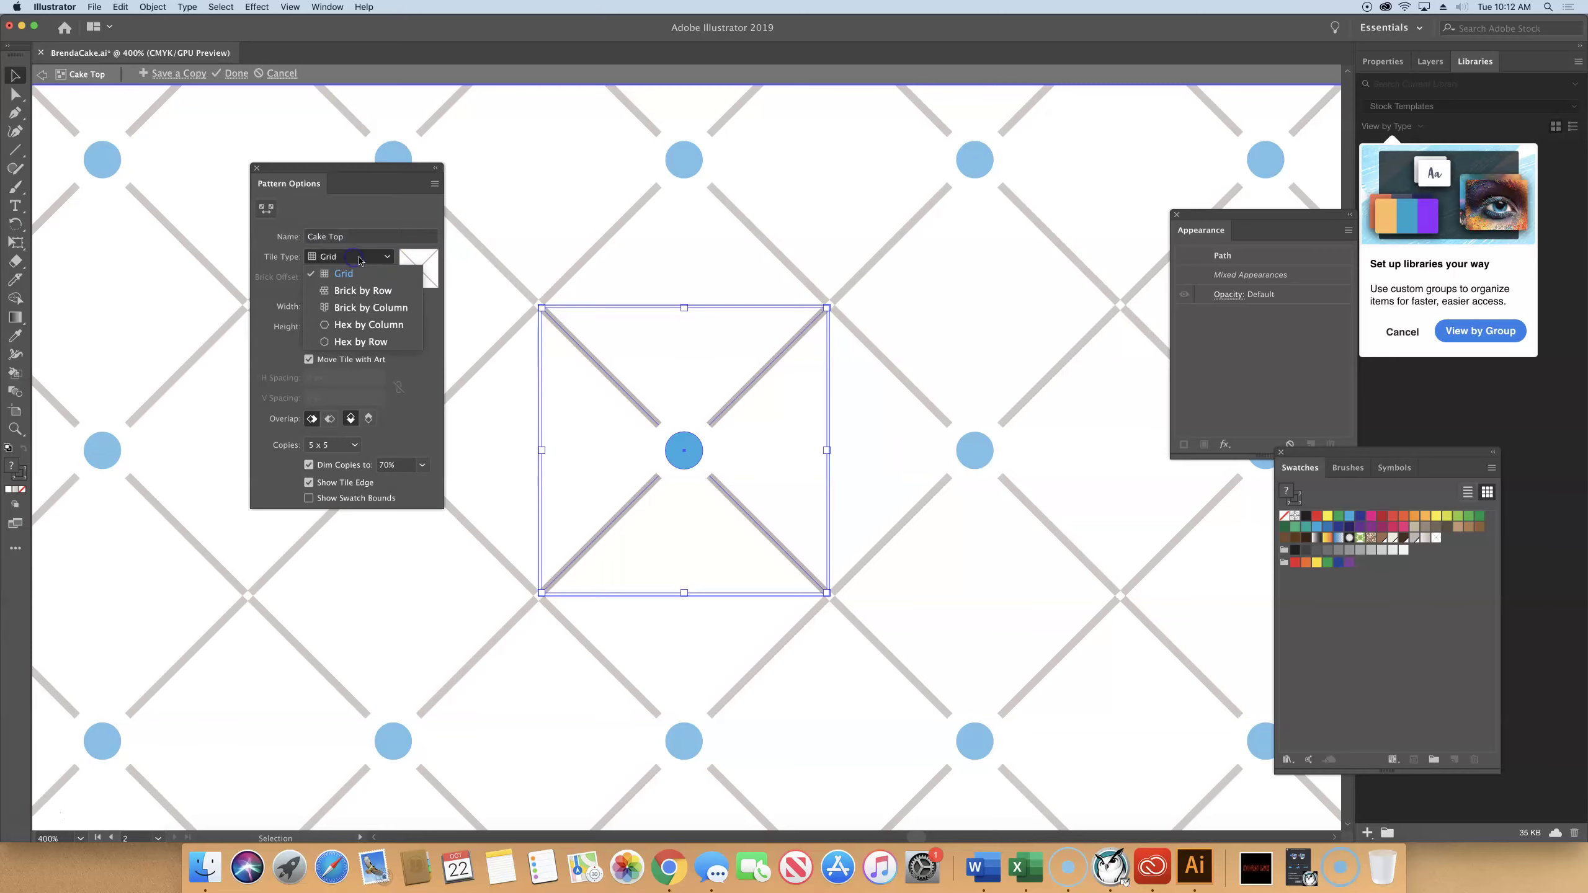
left_click(362, 291)
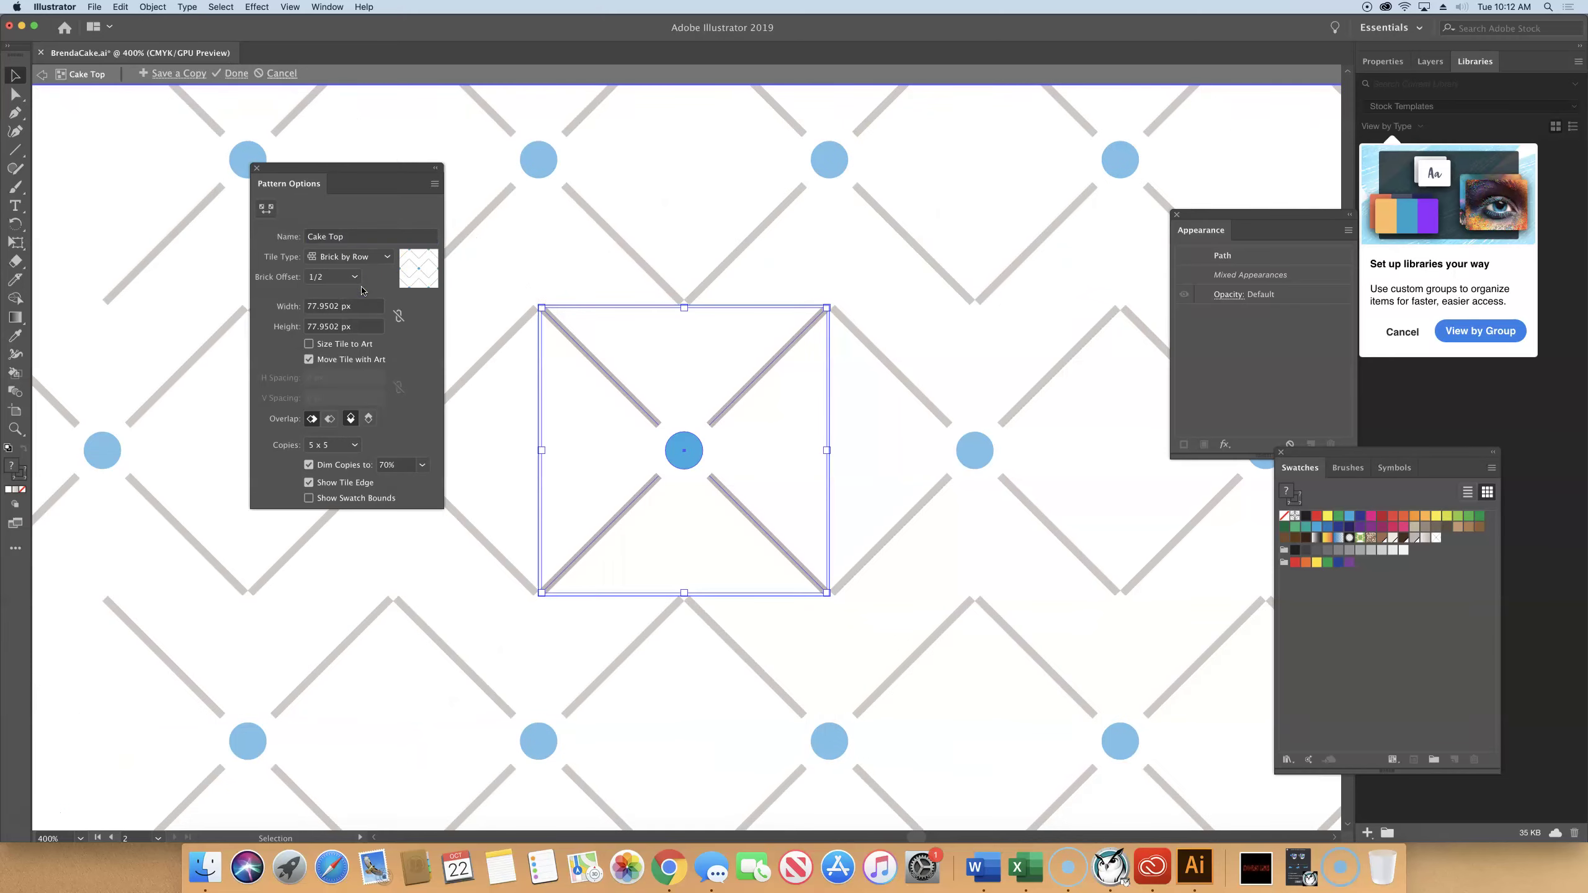
key("super+minus")
key("super+minus")
key("super+minus")
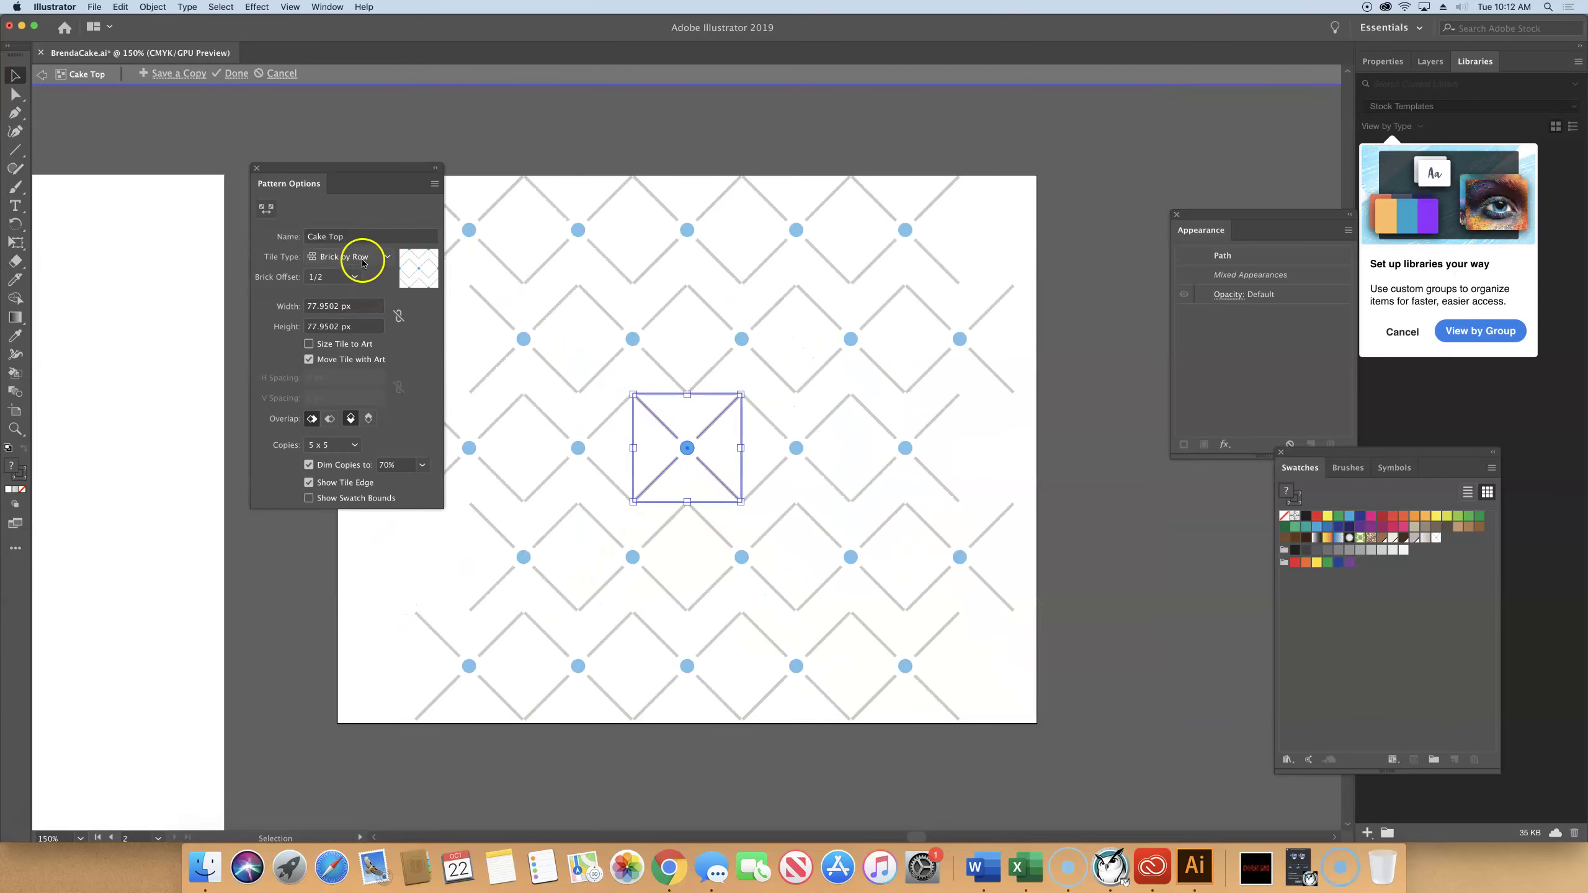
left_click(365, 257)
left_click(362, 307)
left_click(360, 258)
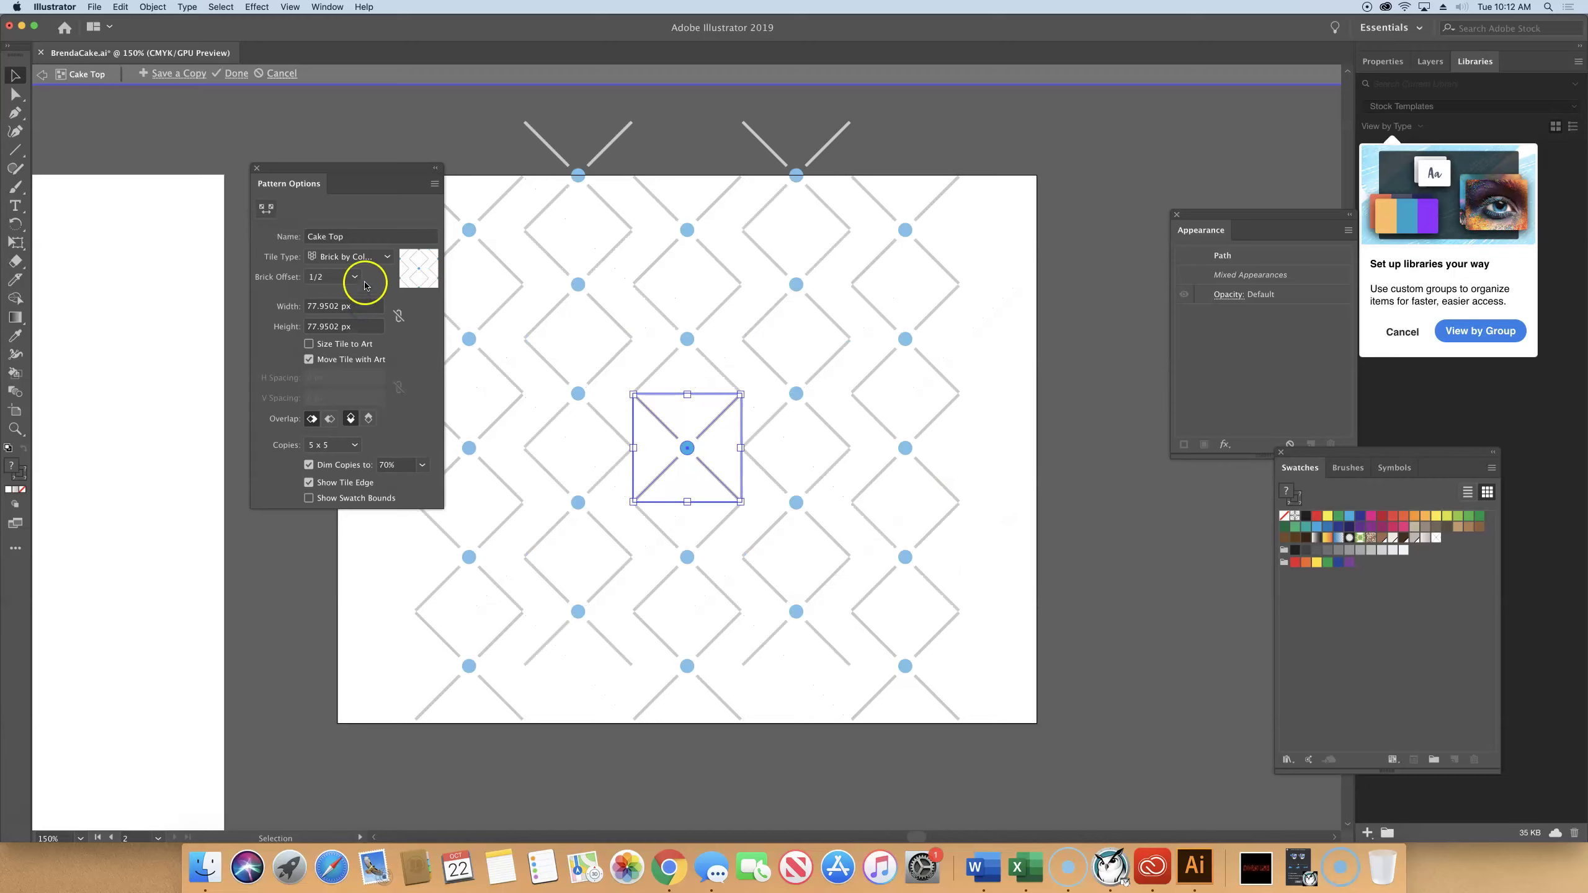
left_click(363, 325)
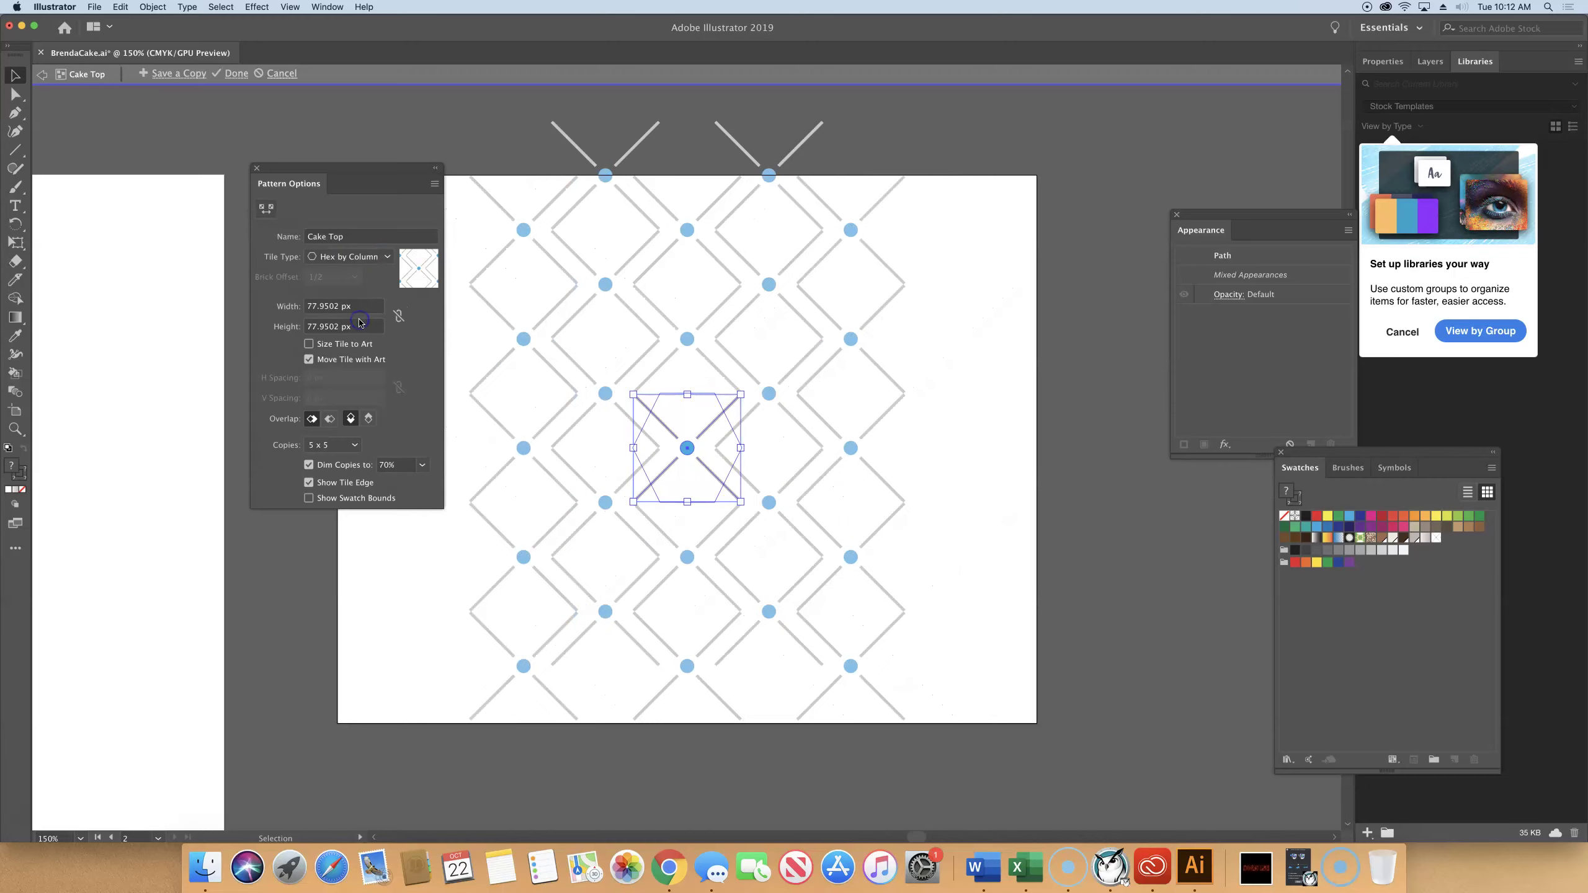
left_click(353, 256)
left_click(367, 343)
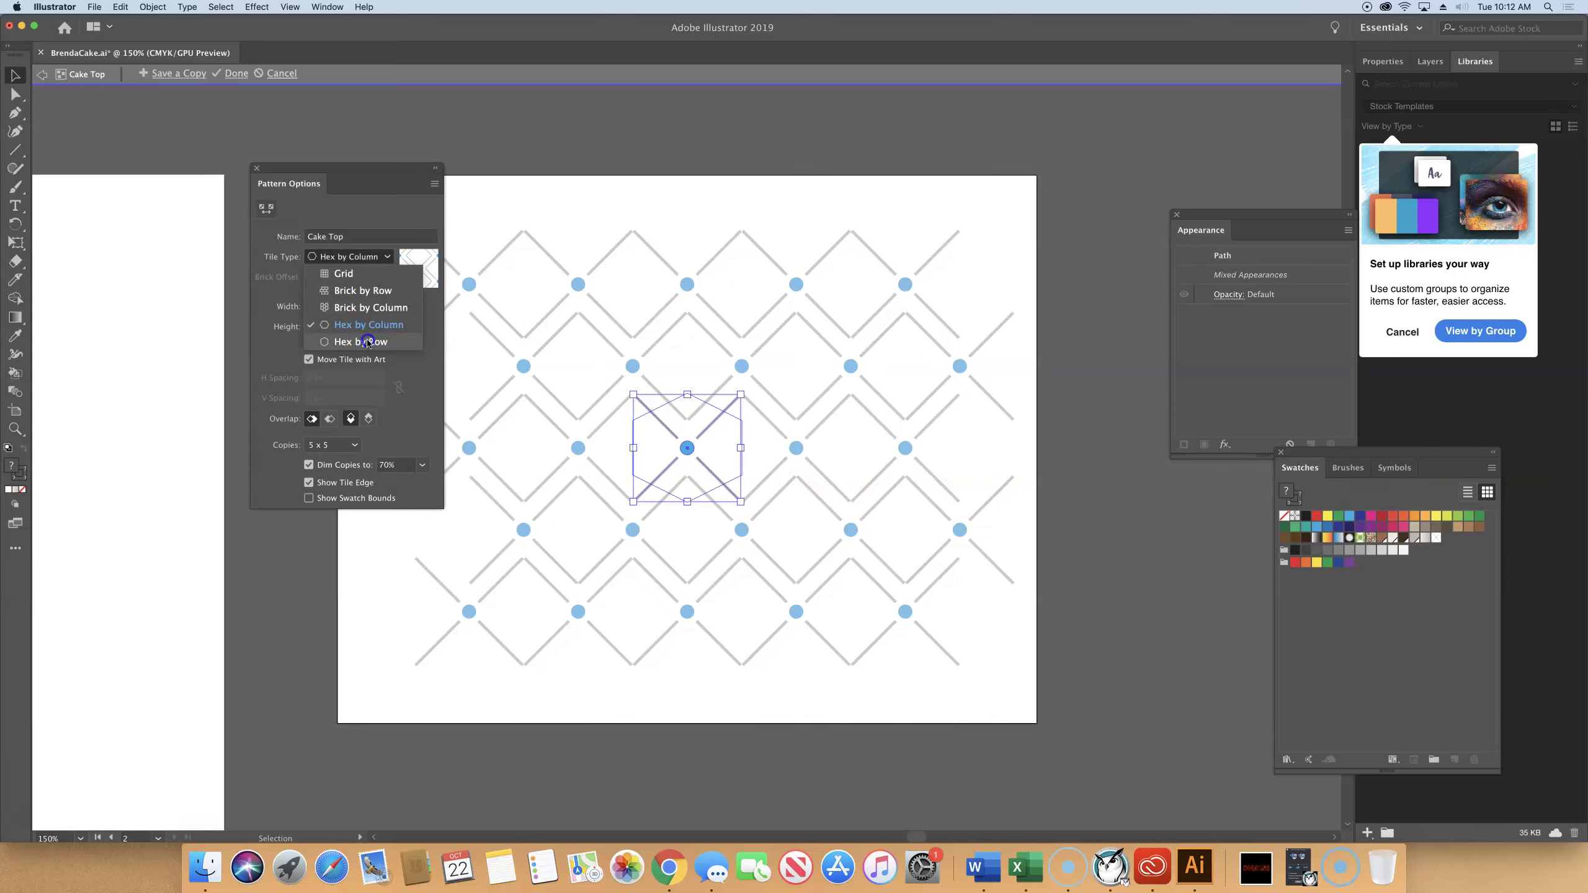
left_click(359, 262)
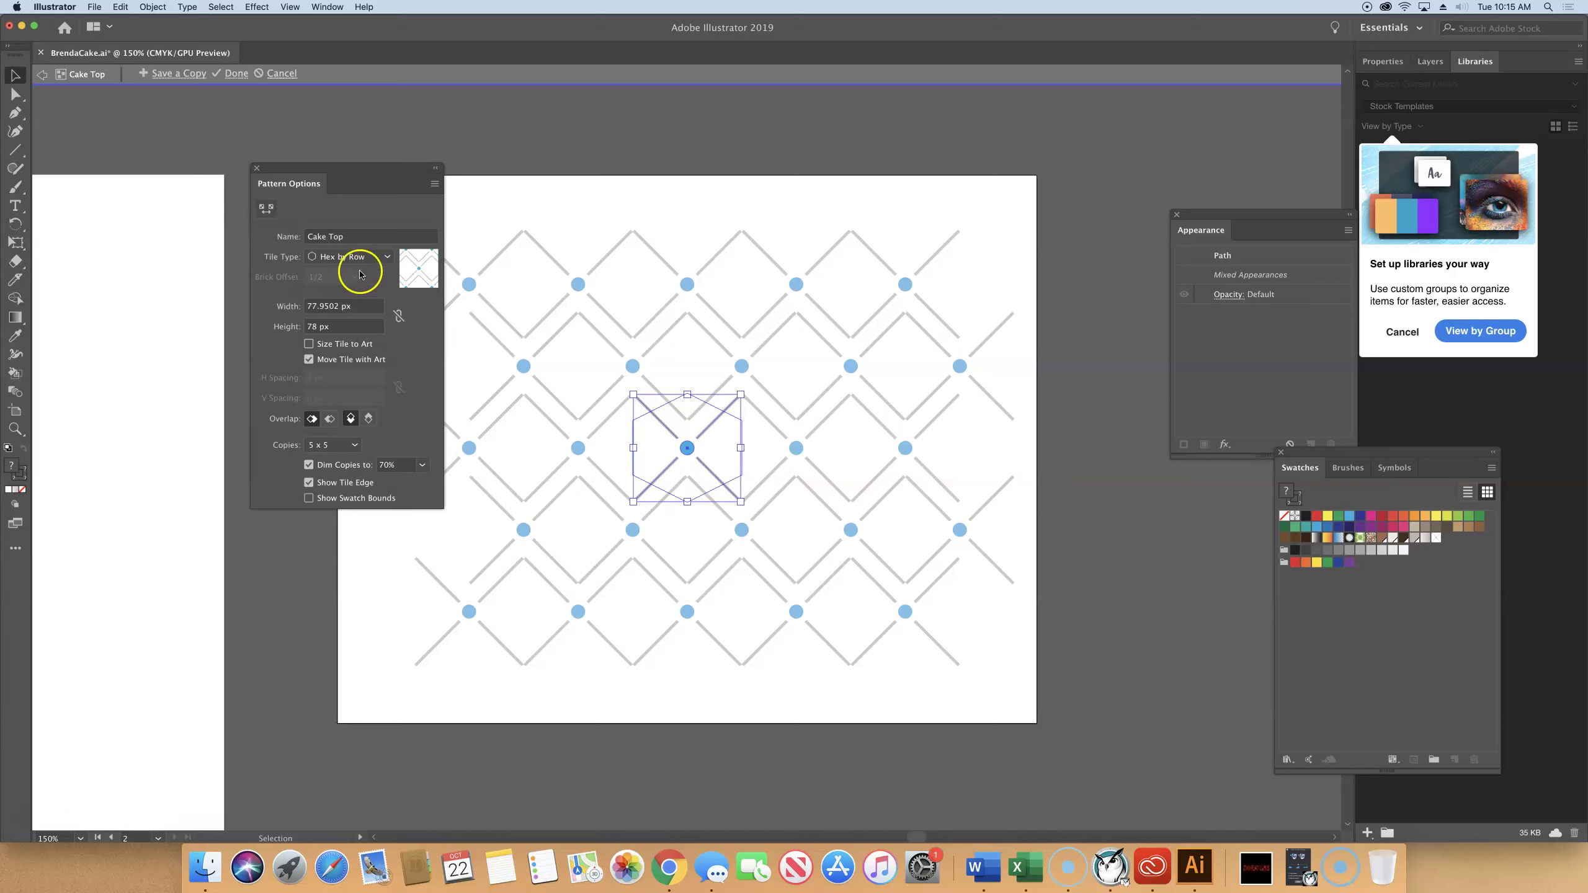
left_click(350, 259)
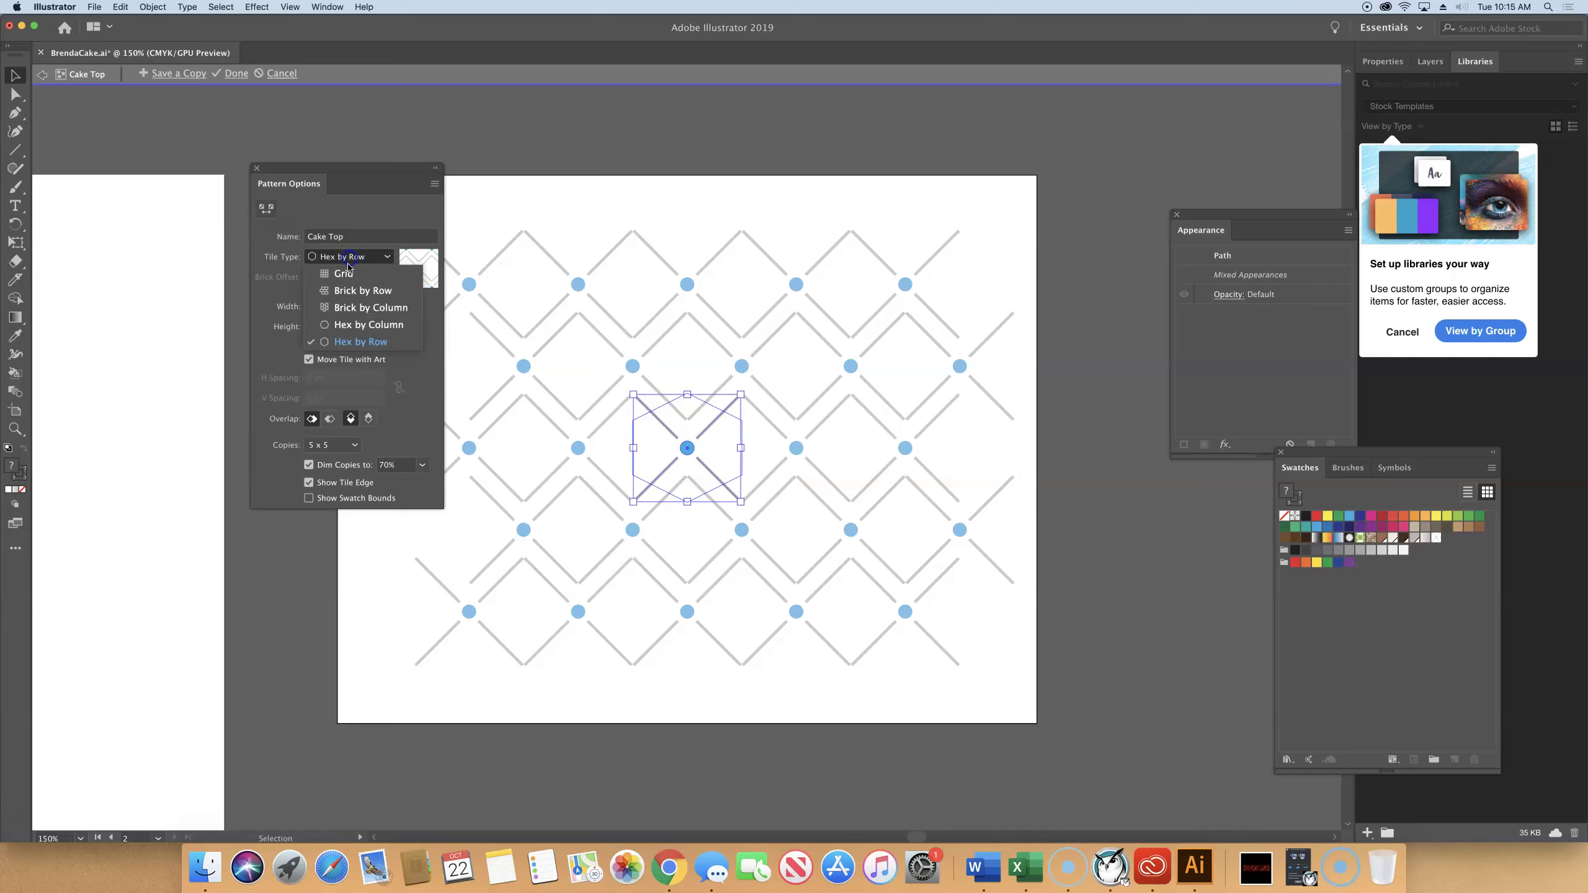
left_click(348, 277)
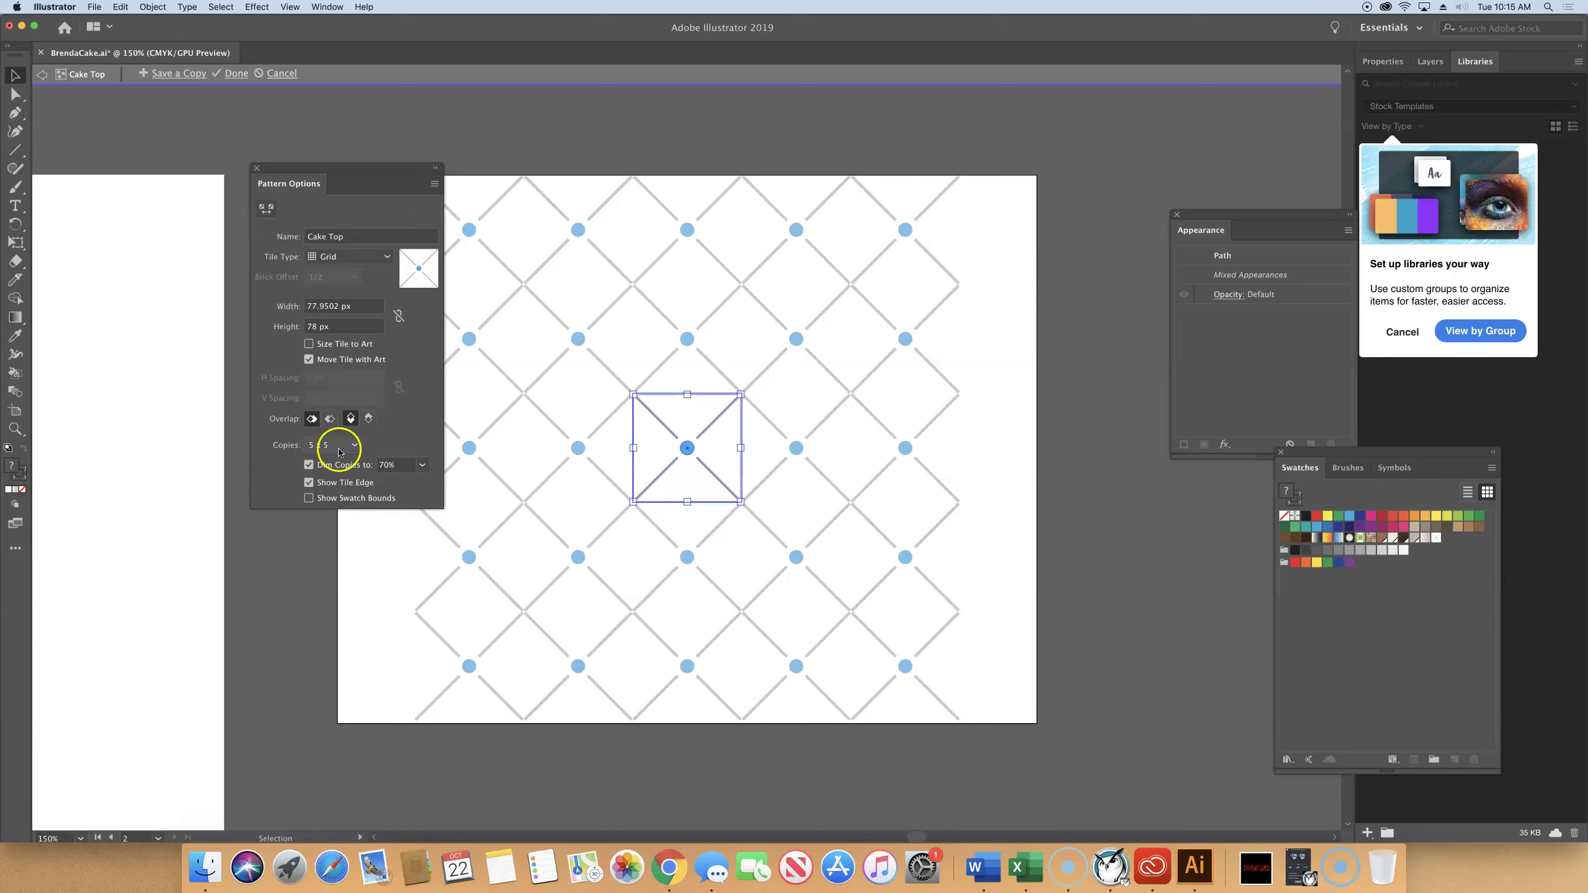
- Preview the pattern at 9 x 9, then 3 x 3, then 1 x 1 copies
left_click(356, 450)
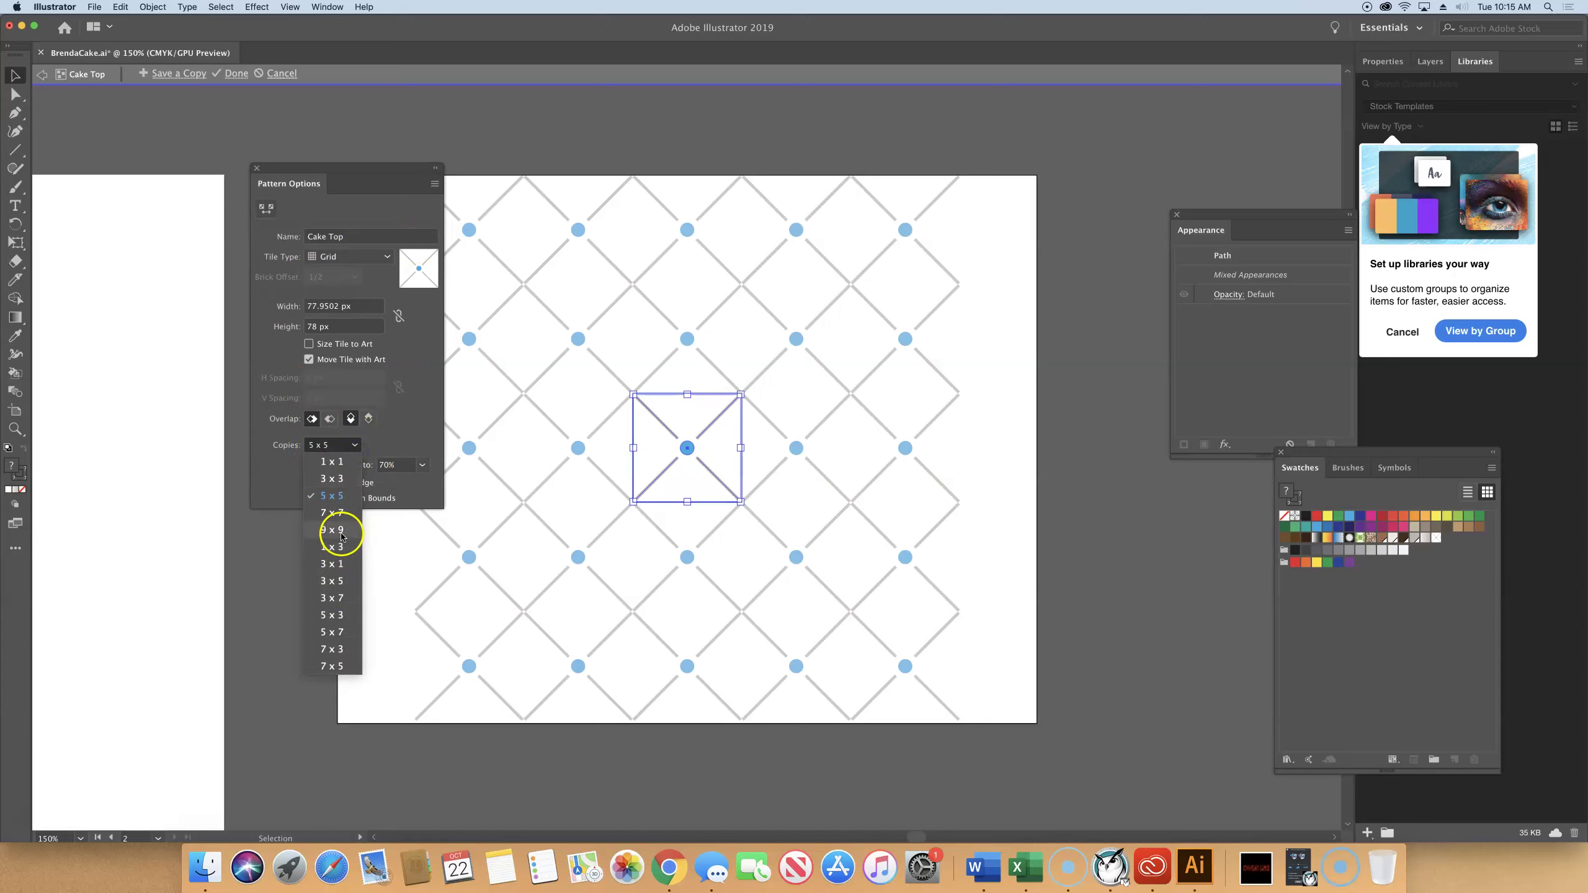
left_click(341, 530)
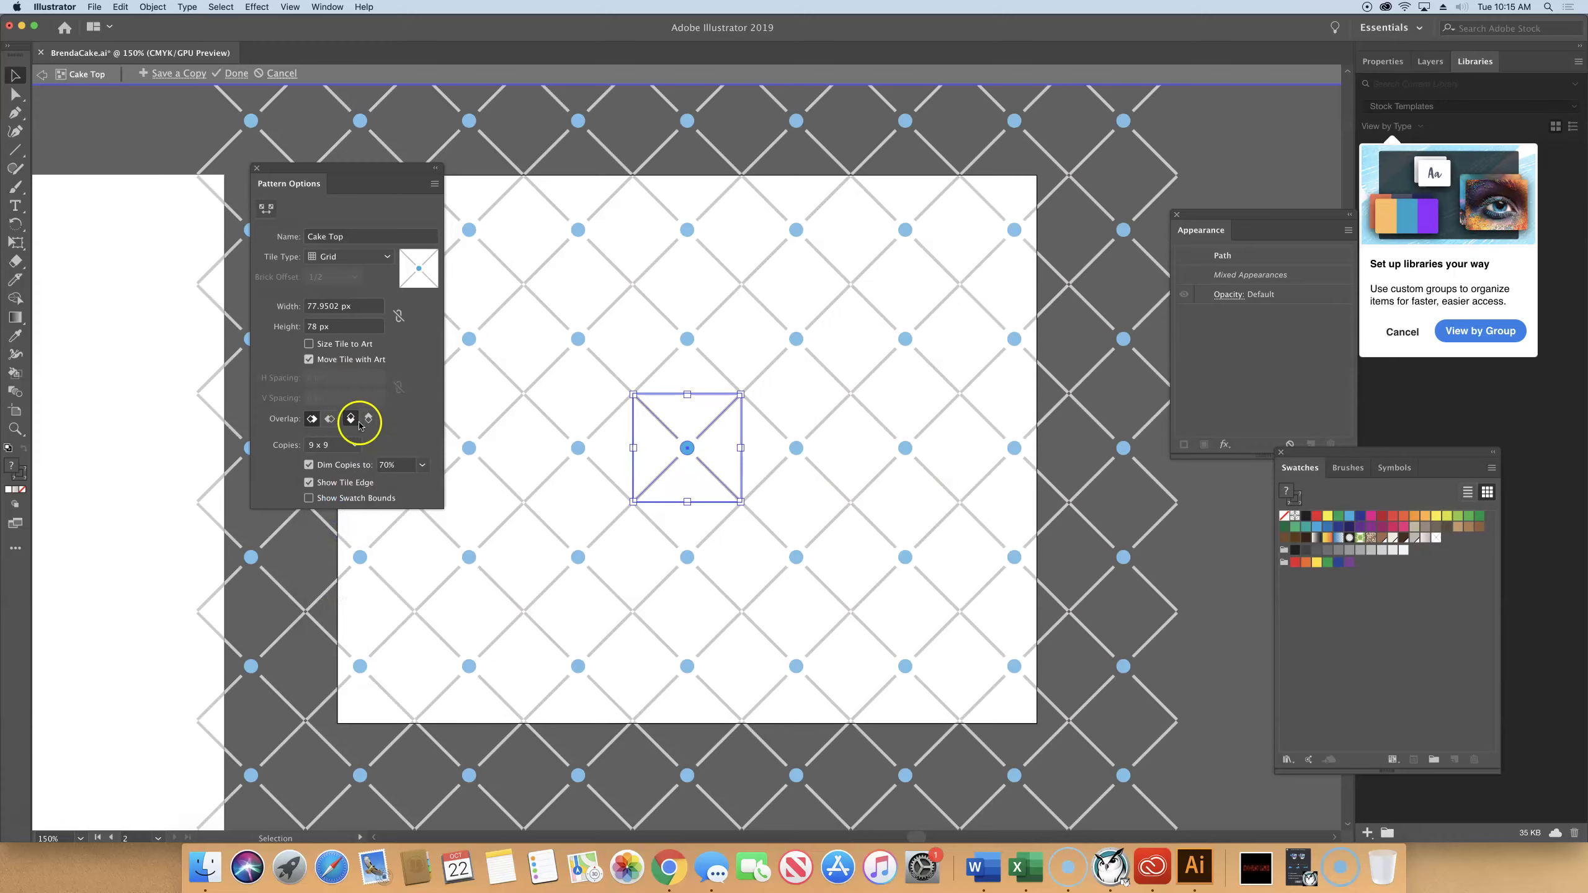
left_click(353, 449)
left_click(338, 454)
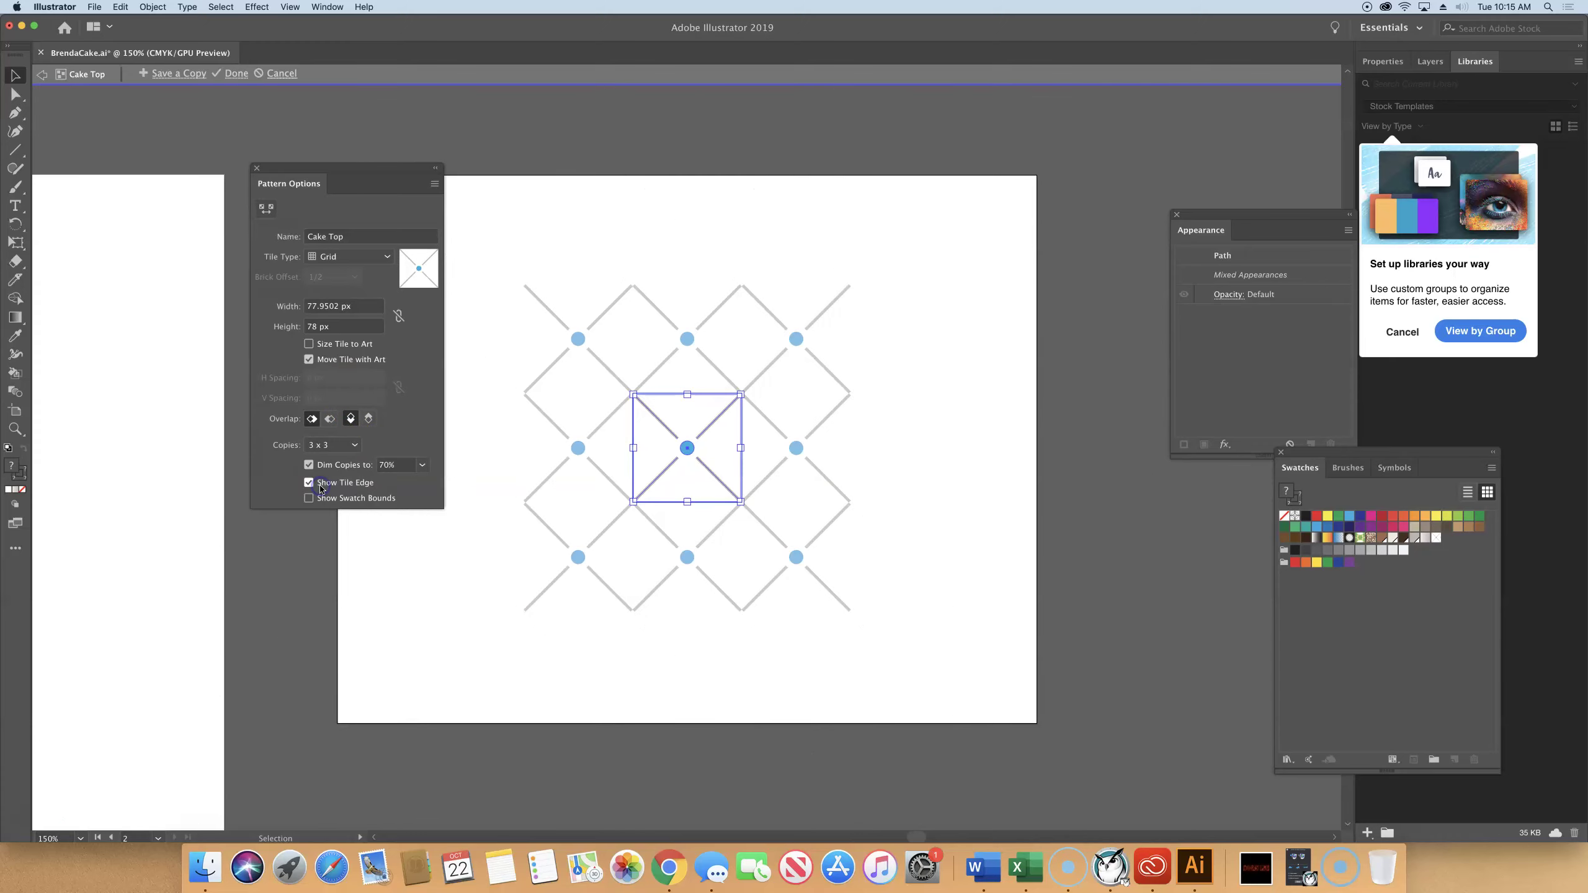
left_click(354, 444)
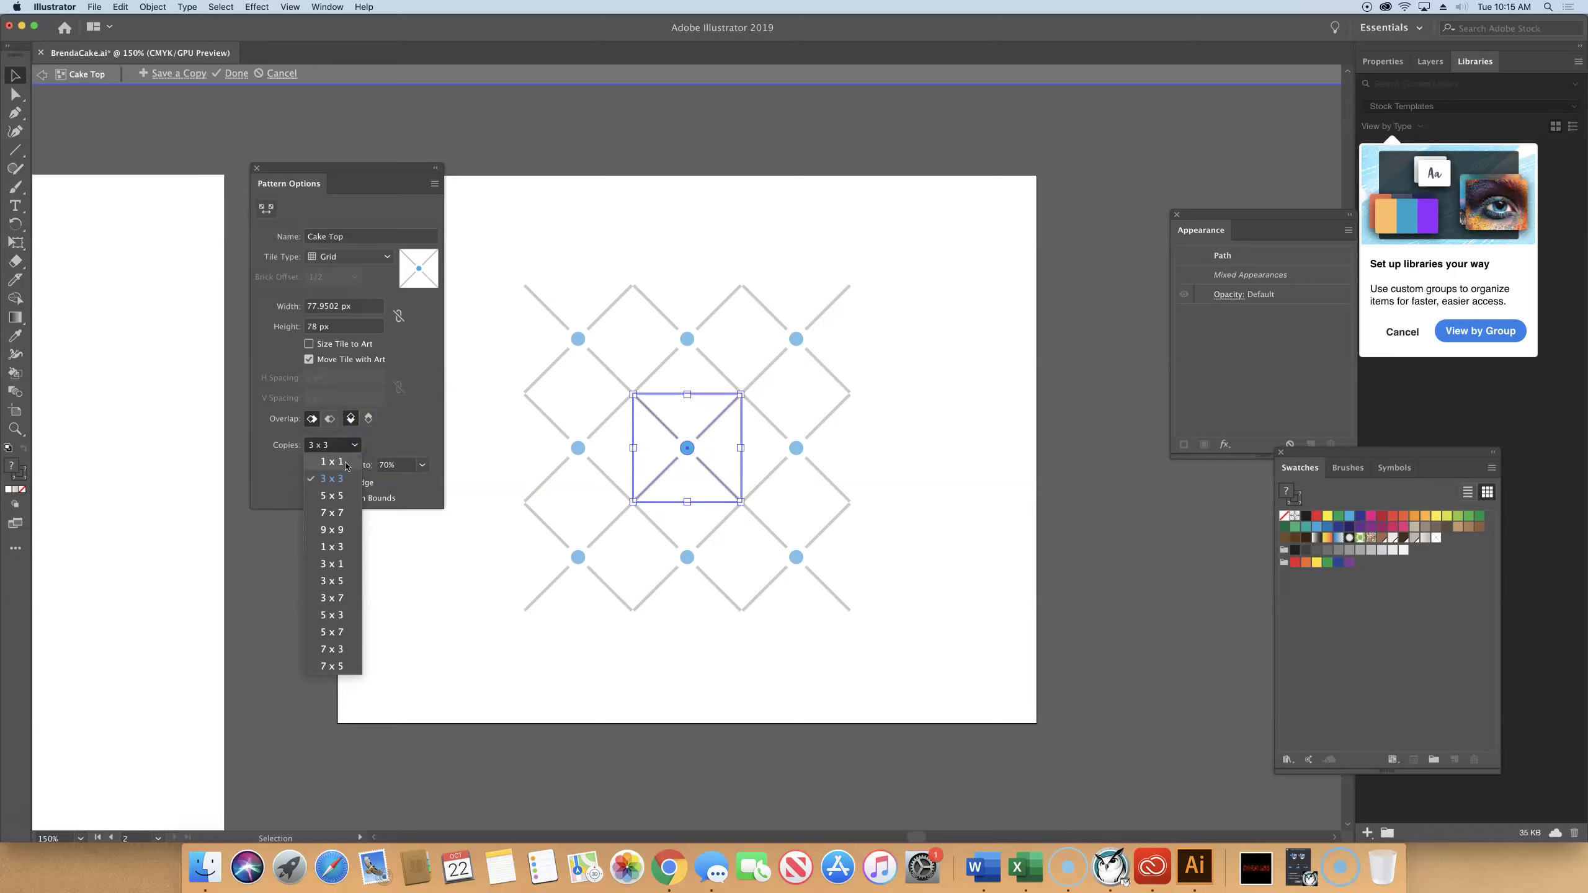
left_click(346, 463)
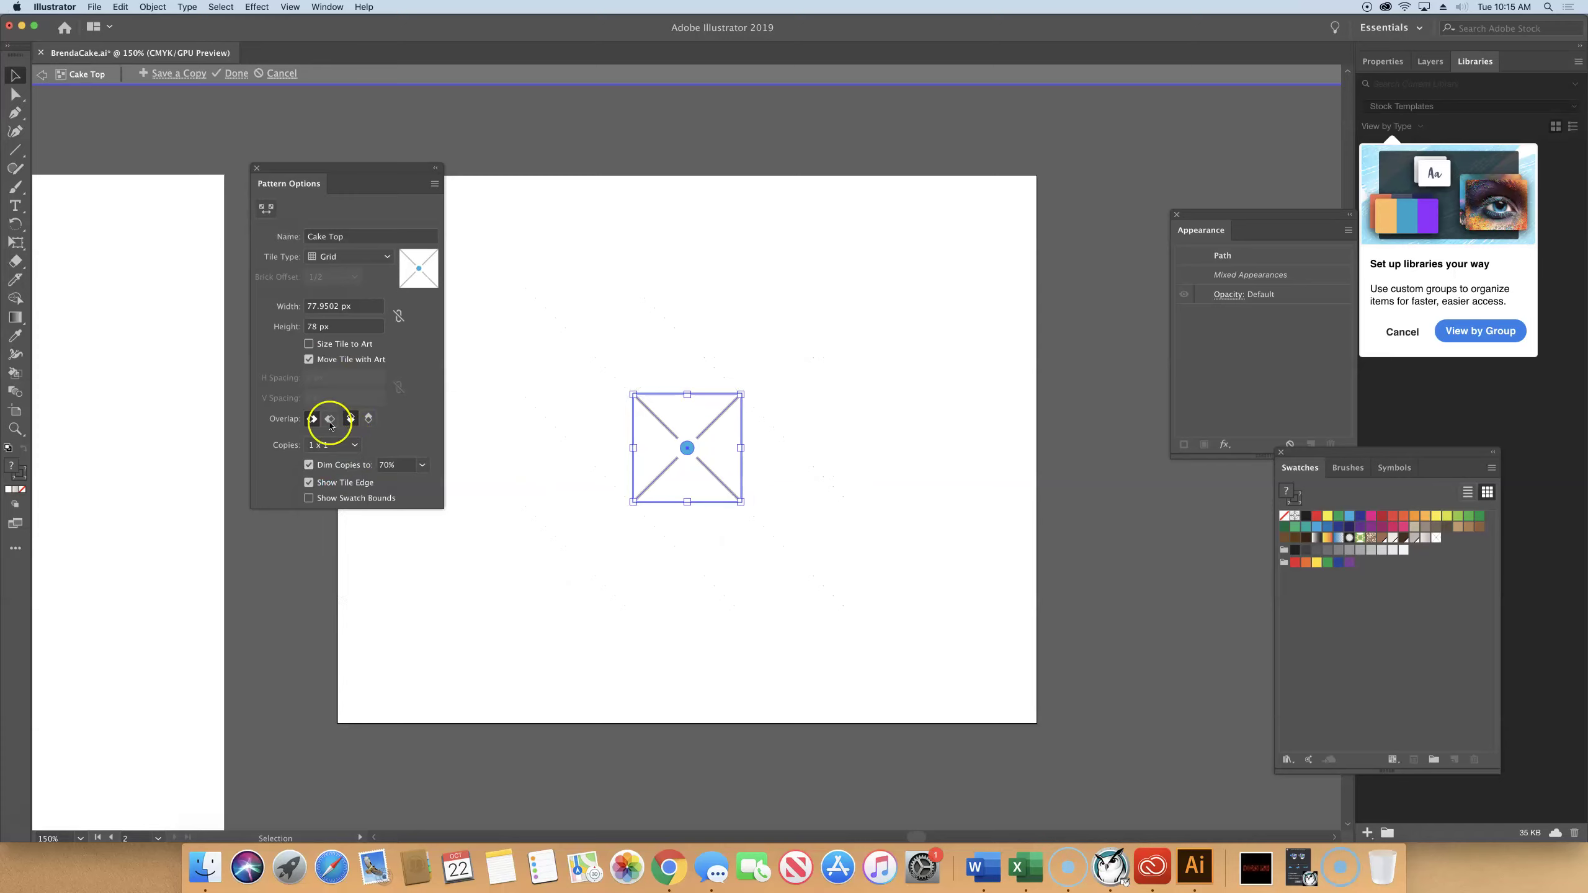
- Deselect the tile and copy the centre dot to the tile's top-right corner
left_click(308, 464)
left_click(867, 420)
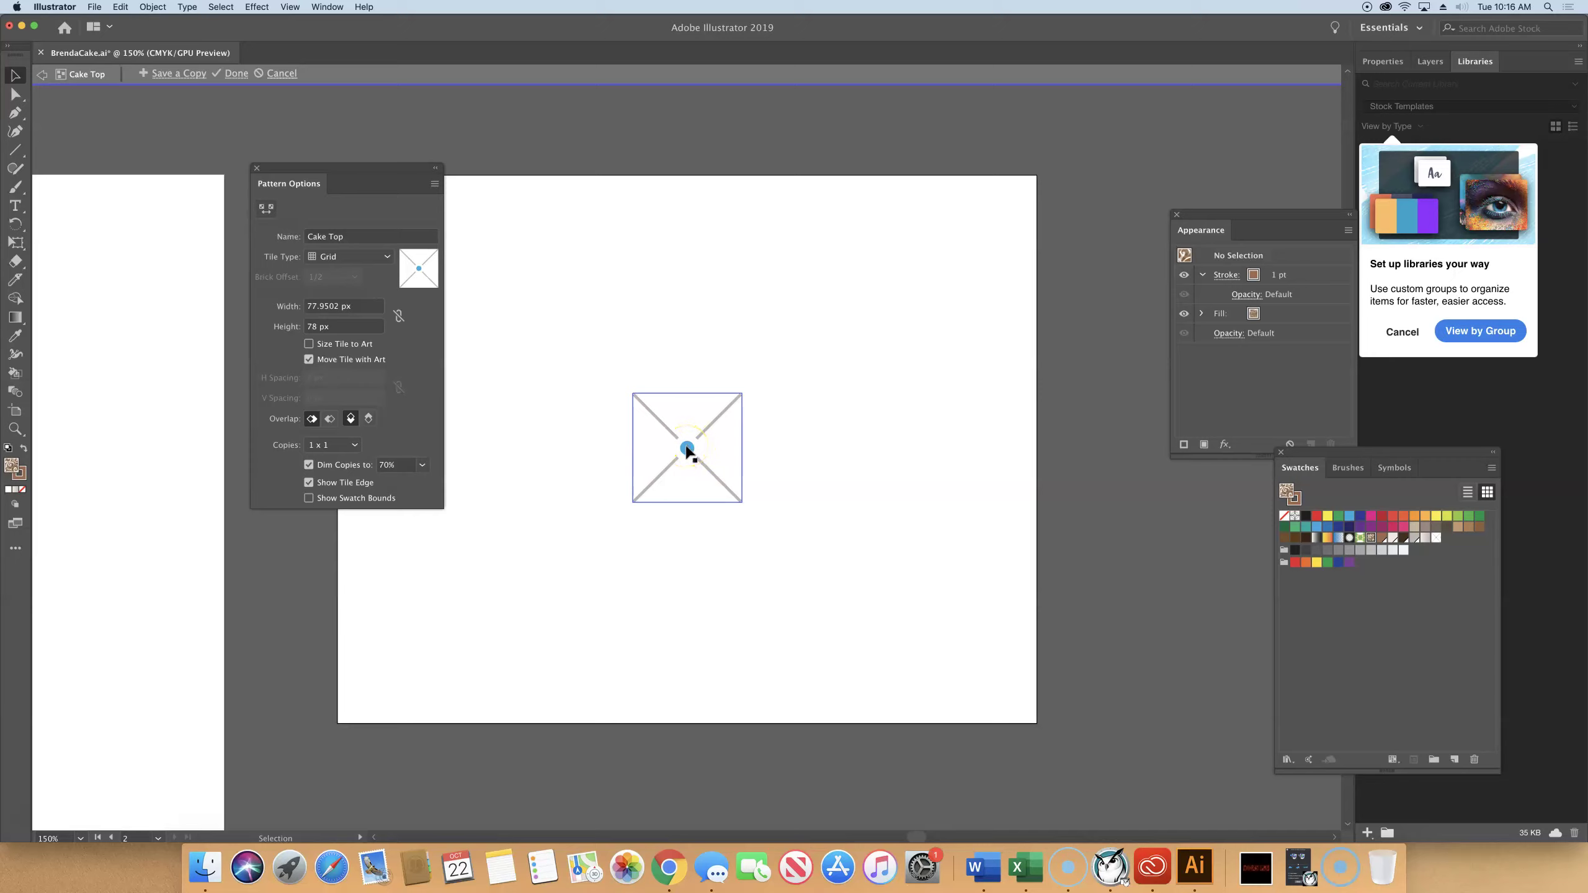
left_click_drag(686, 449, 759, 387)
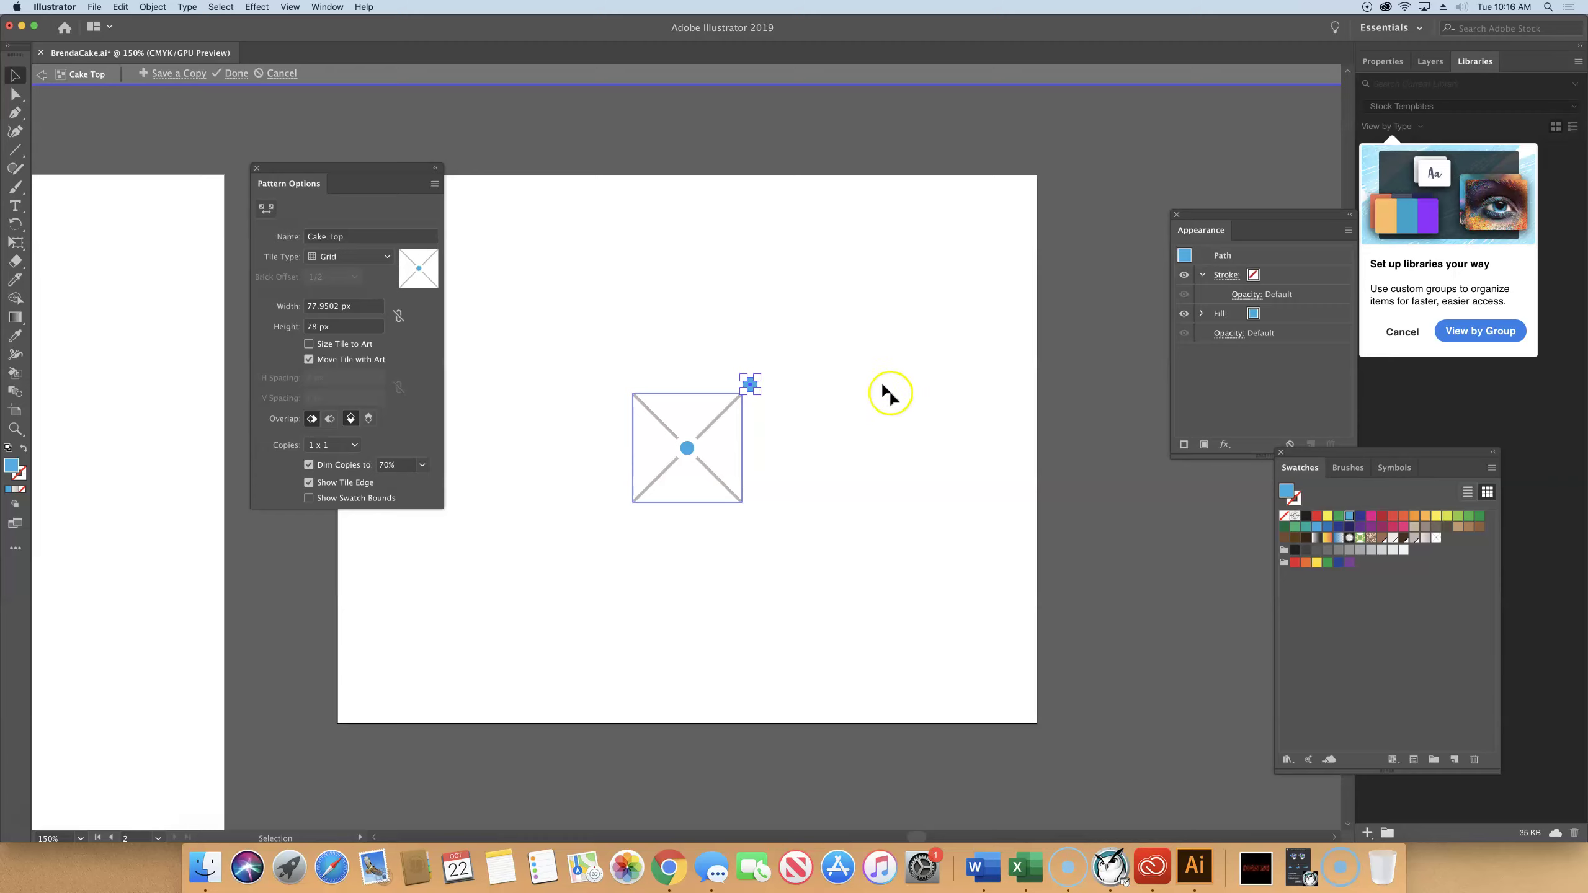
- Briefly leave pattern editing to check the result, then return to editing Cake Top
left_click(861, 393)
key("Escape")
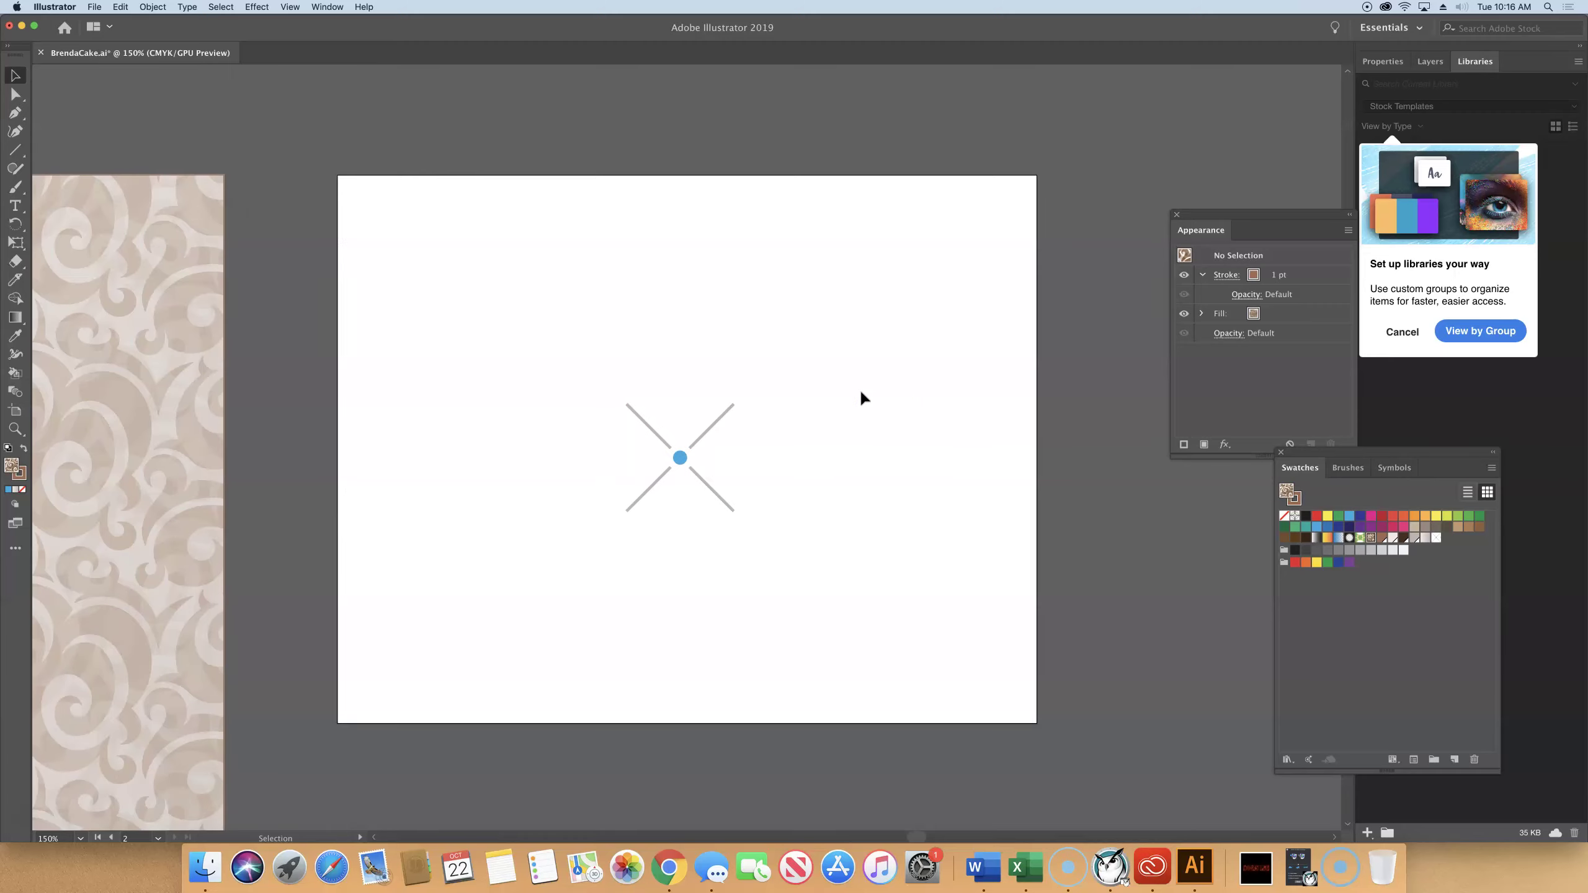
key("super+z")
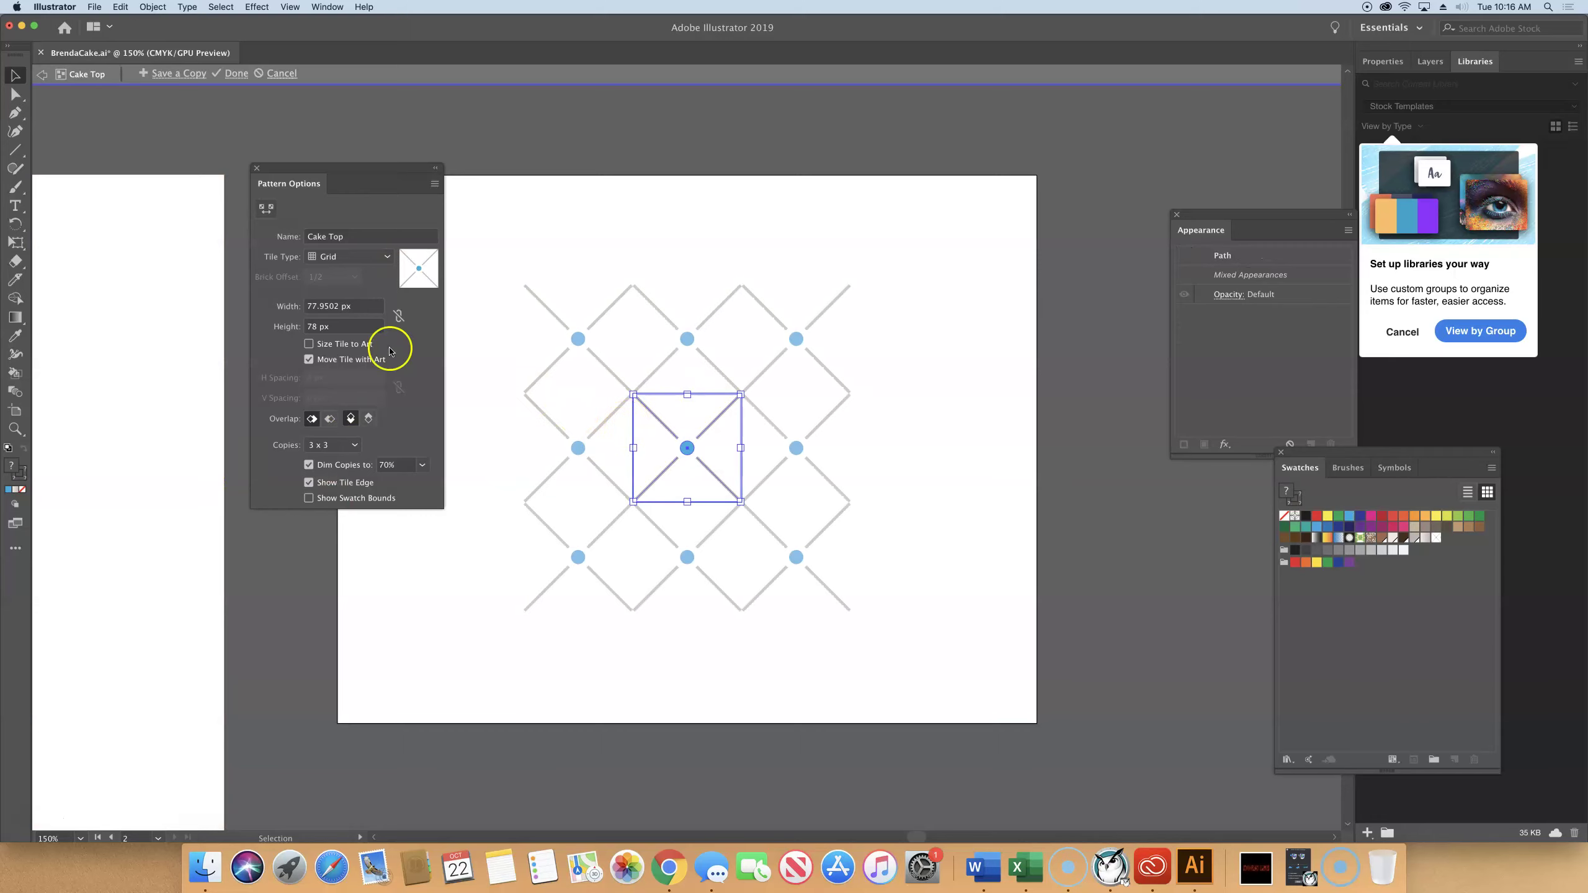
- Preview a single 1 x 1 tile and copy the centre dot to its top-right corner
left_click(331, 445)
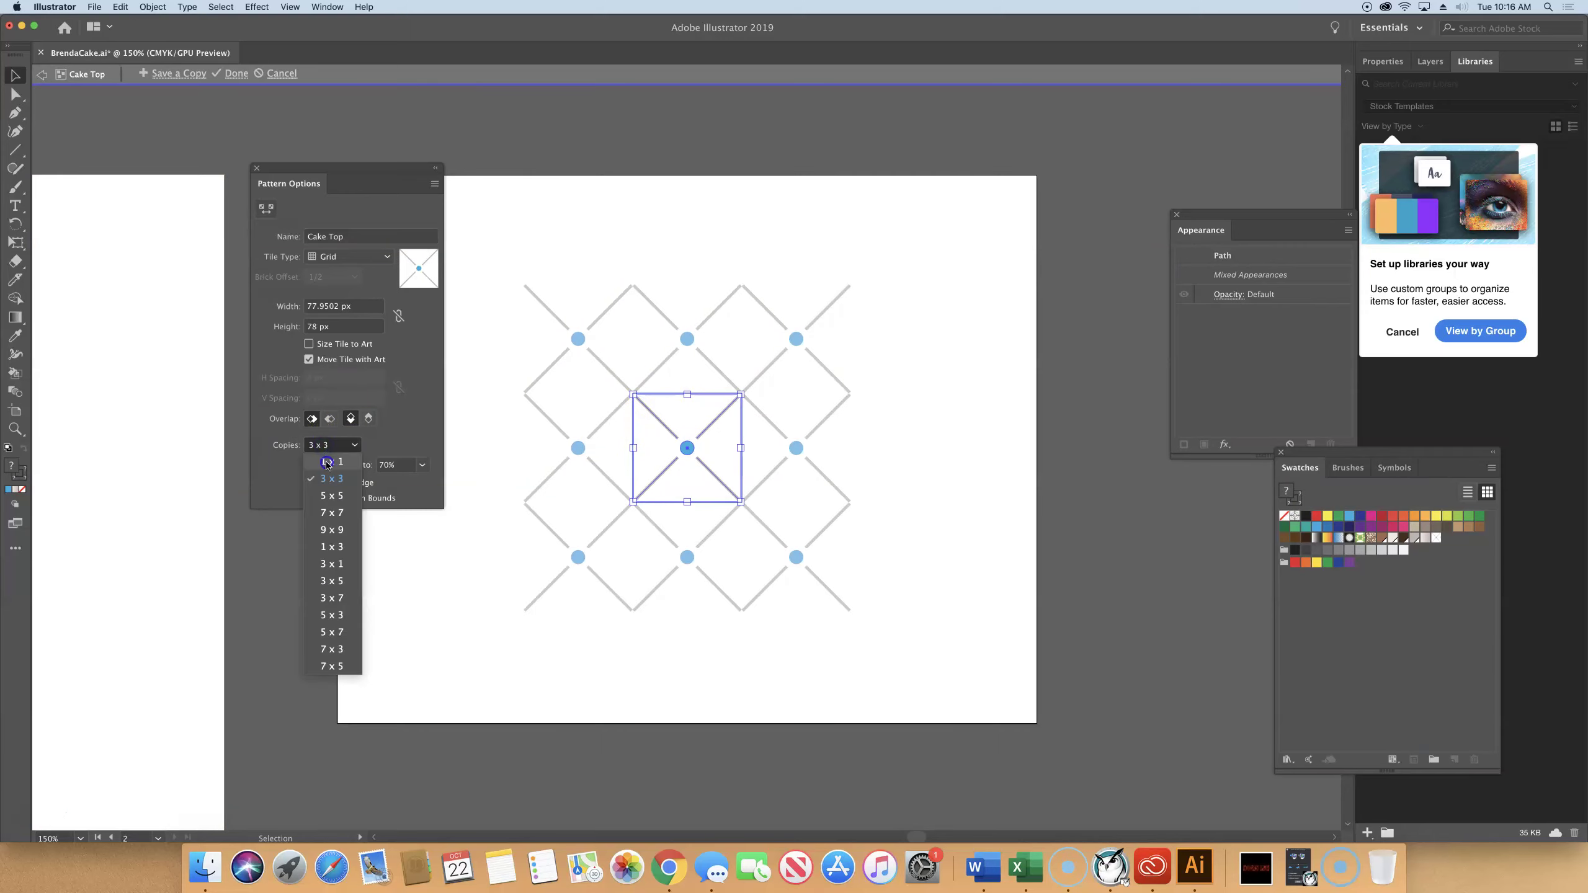
left_click(325, 463)
left_click(976, 460)
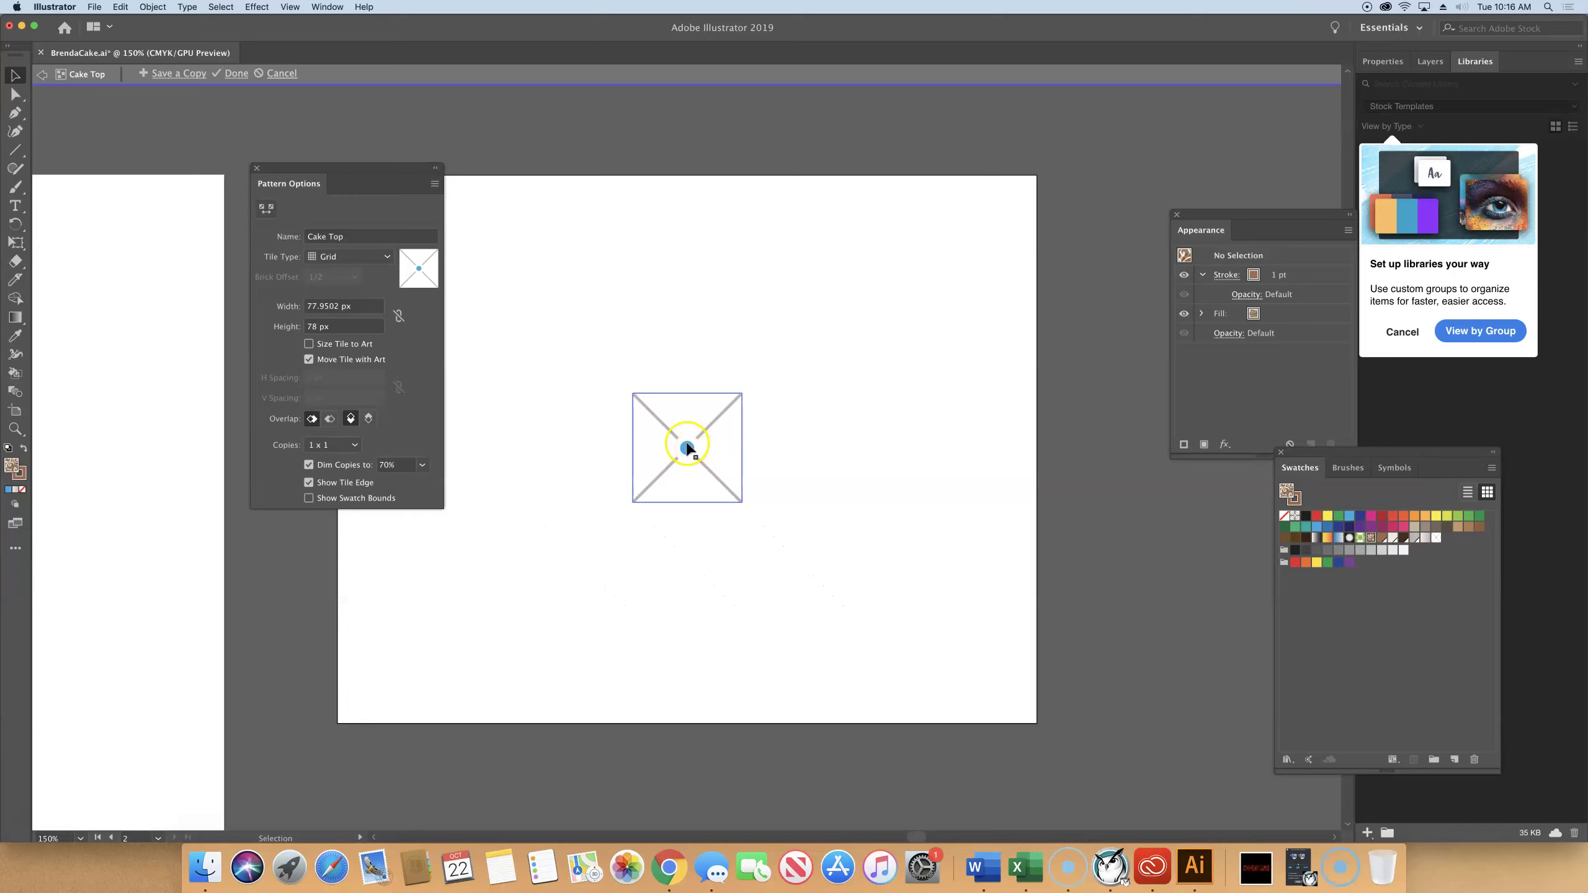
left_click_drag(687, 446, 750, 381)
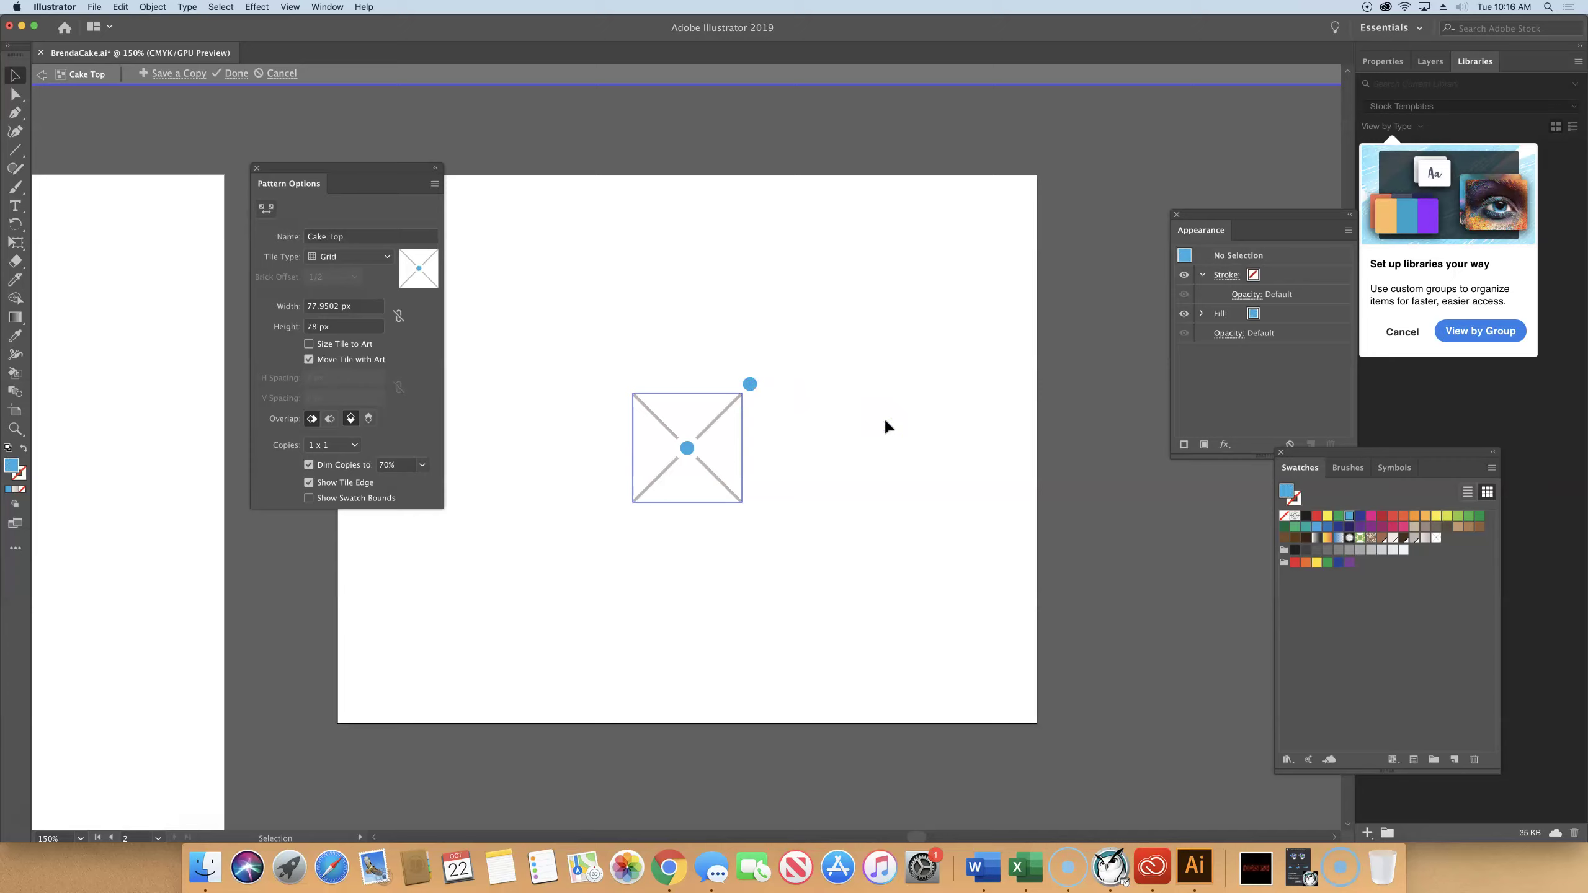
left_click(324, 446)
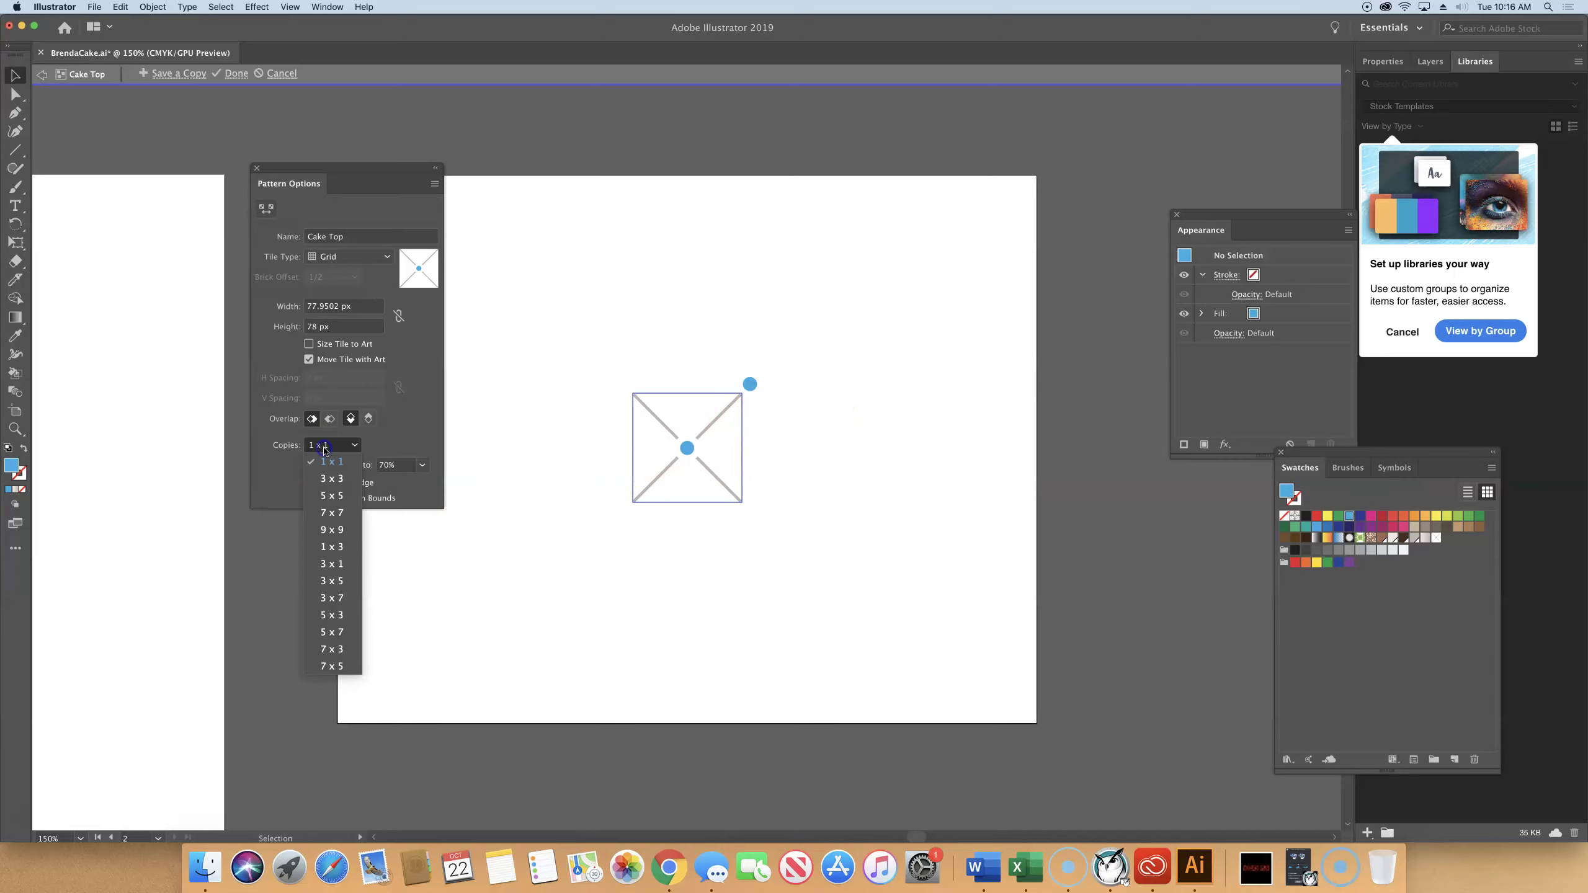
left_click(331, 496)
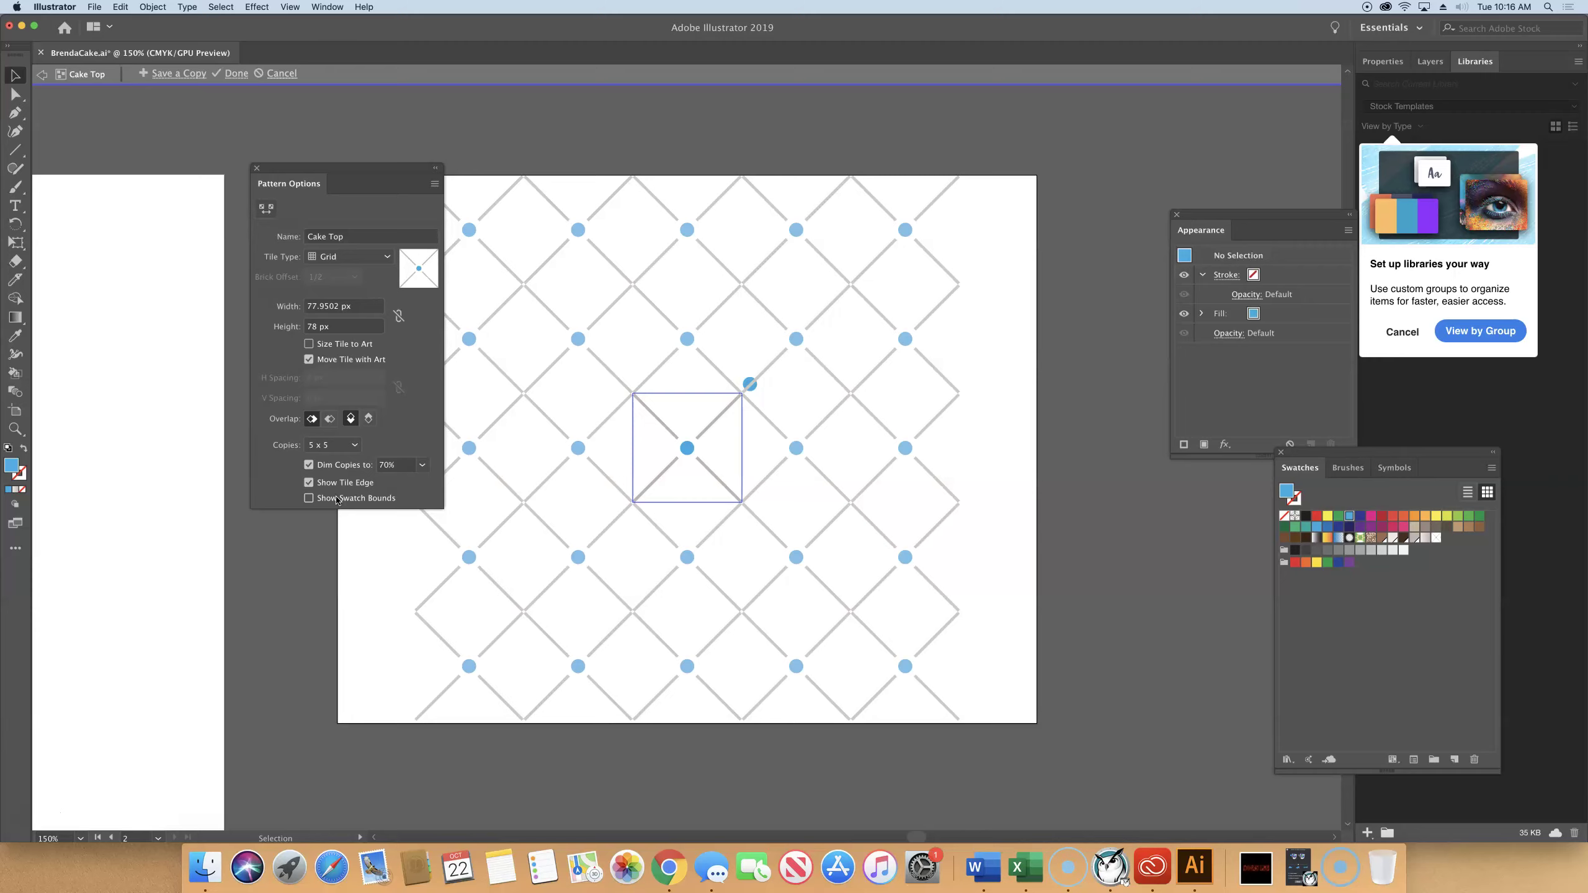
left_click(314, 444)
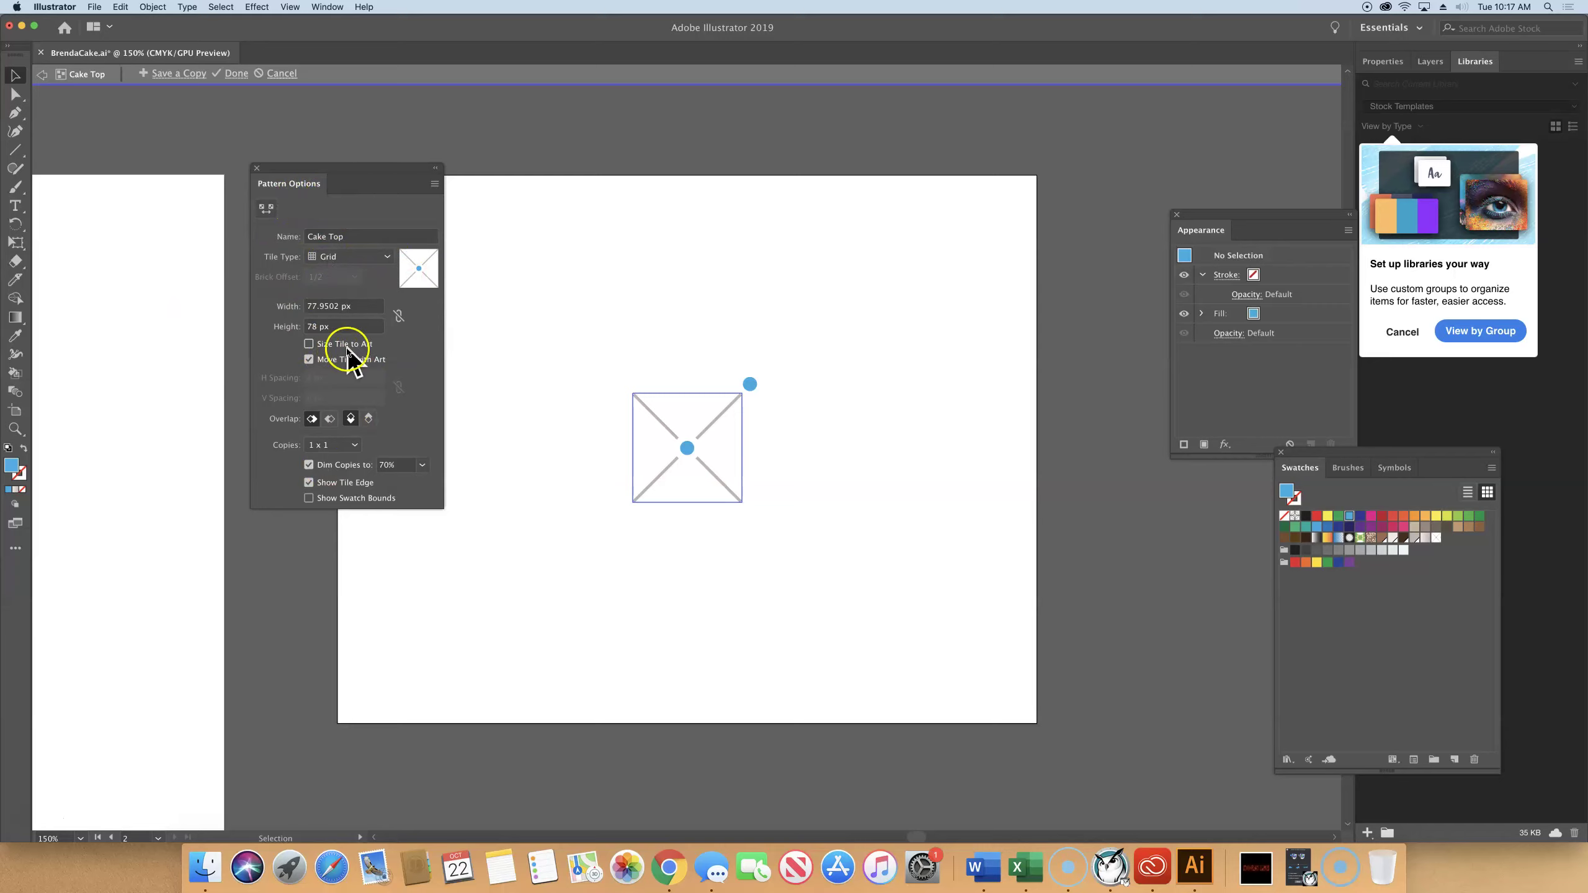
- Turn on Size Tile to Art and preview the Cake Top pattern as 5 x 5 copies
left_click(309, 344)
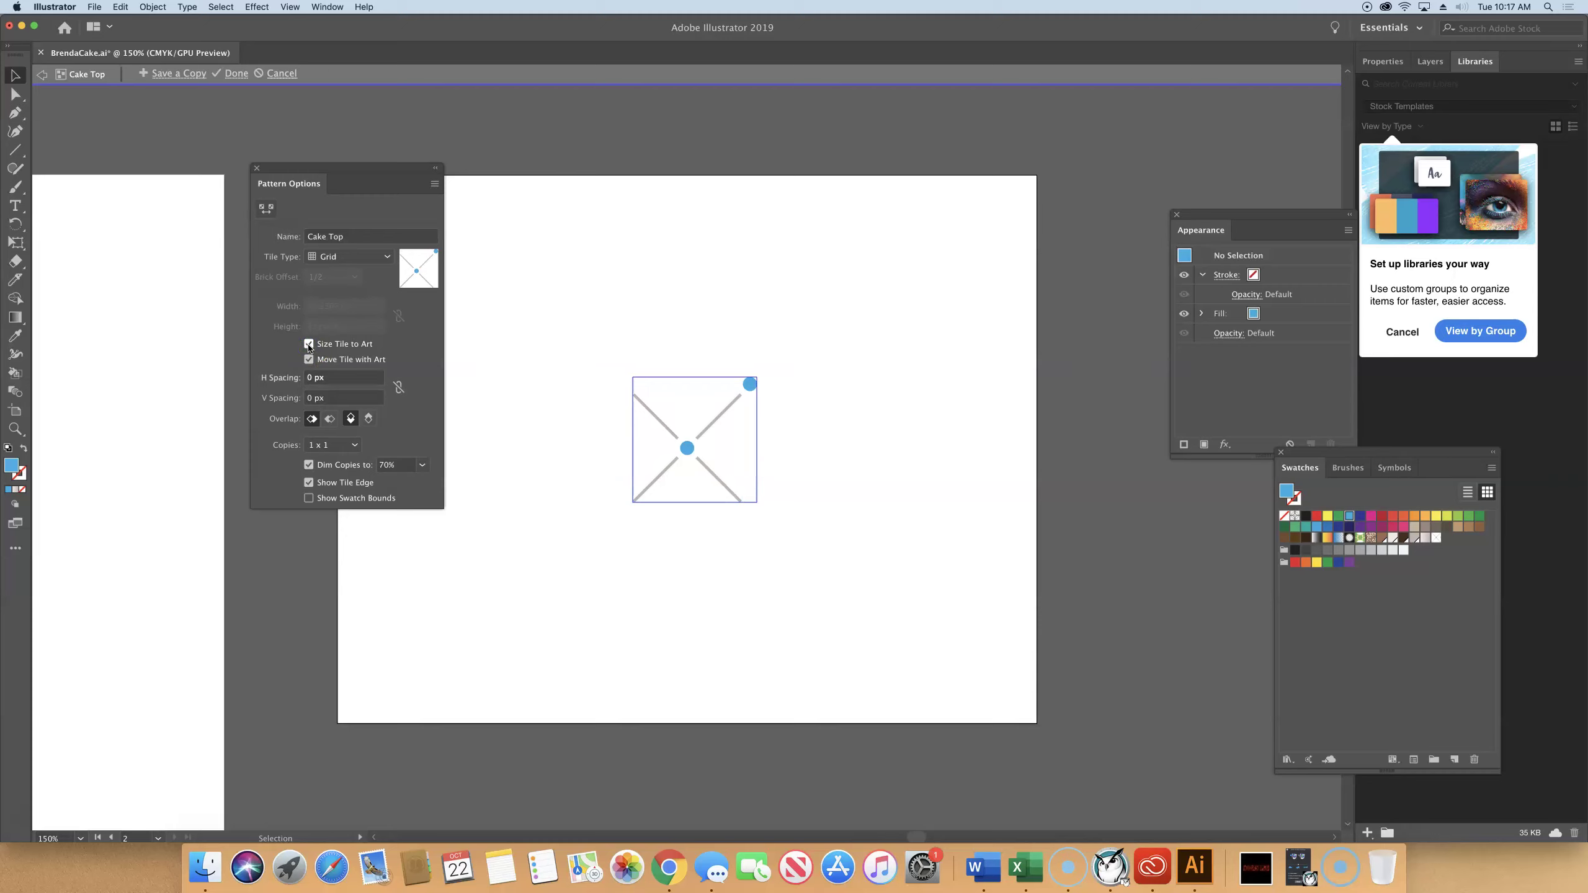
left_click(340, 445)
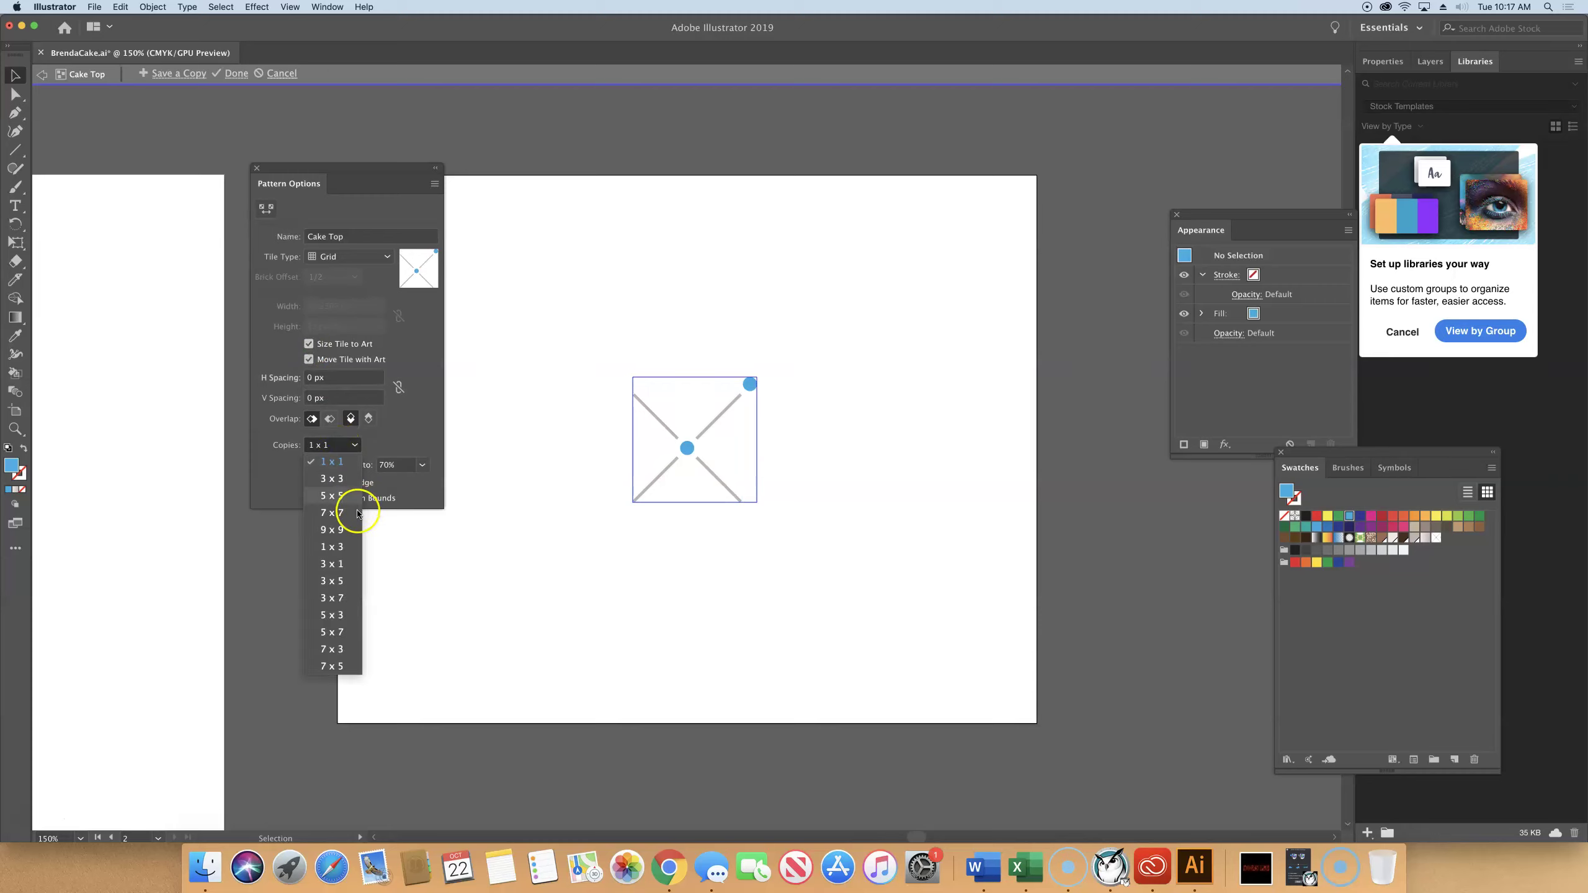
left_click(345, 496)
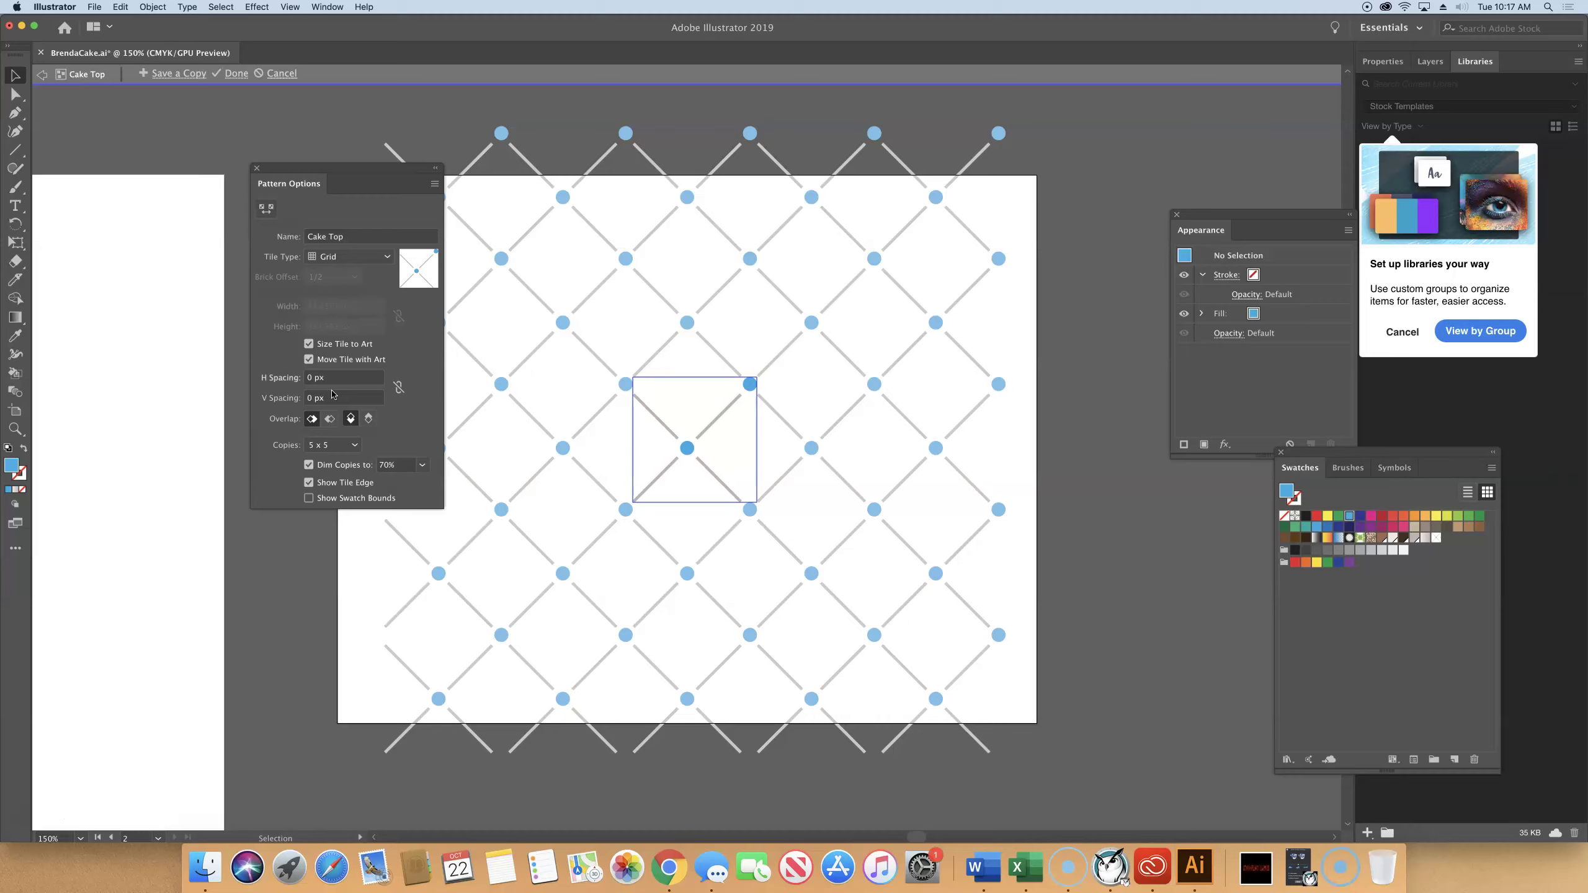
key("Up")
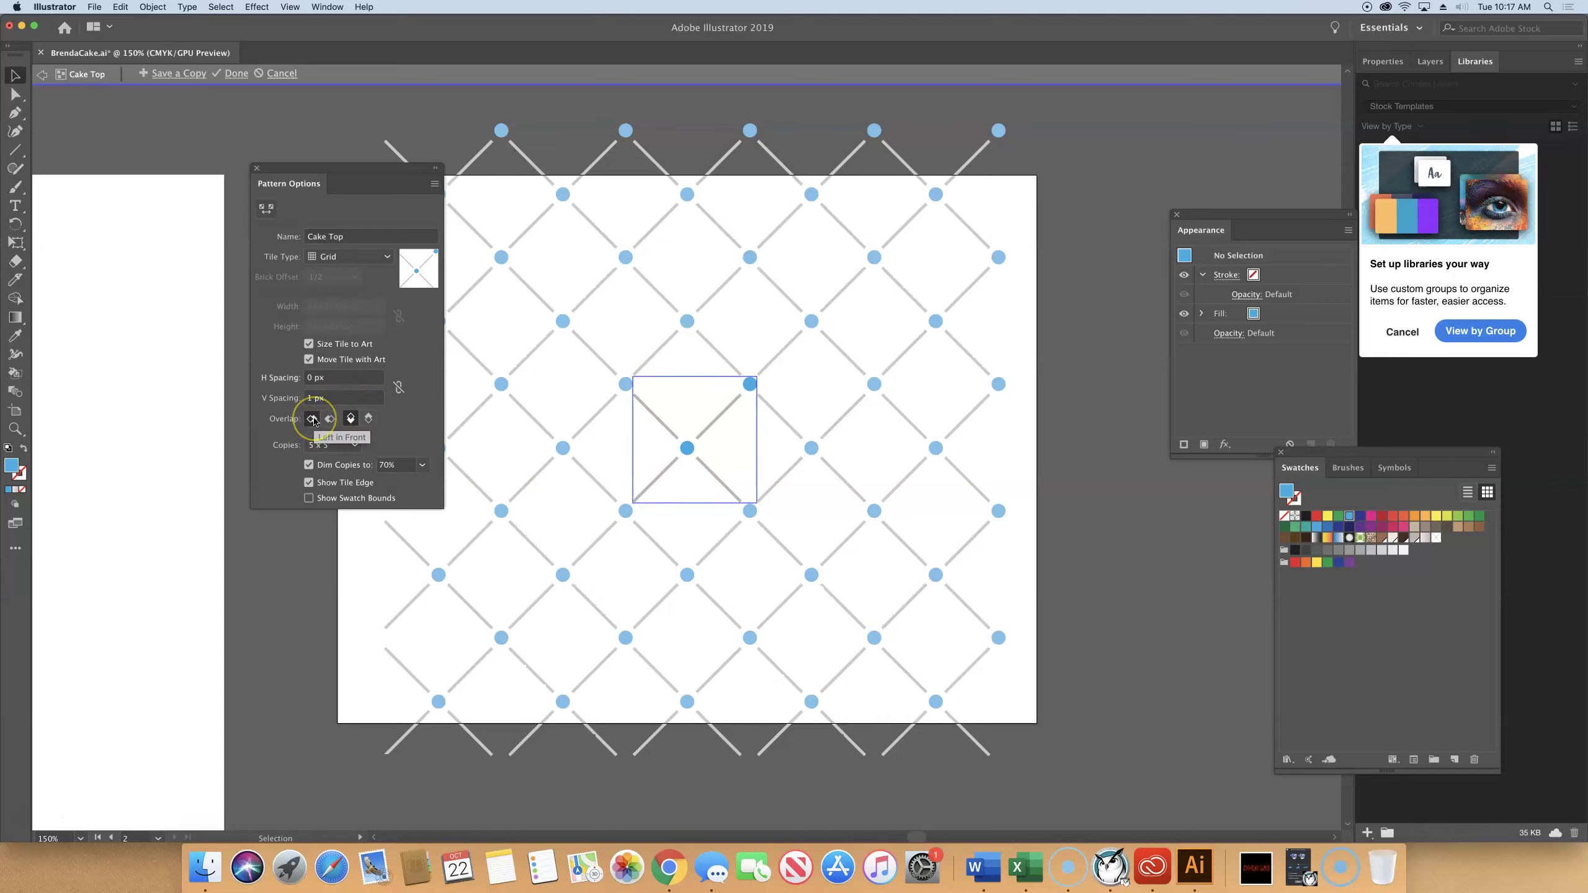
left_click(313, 420)
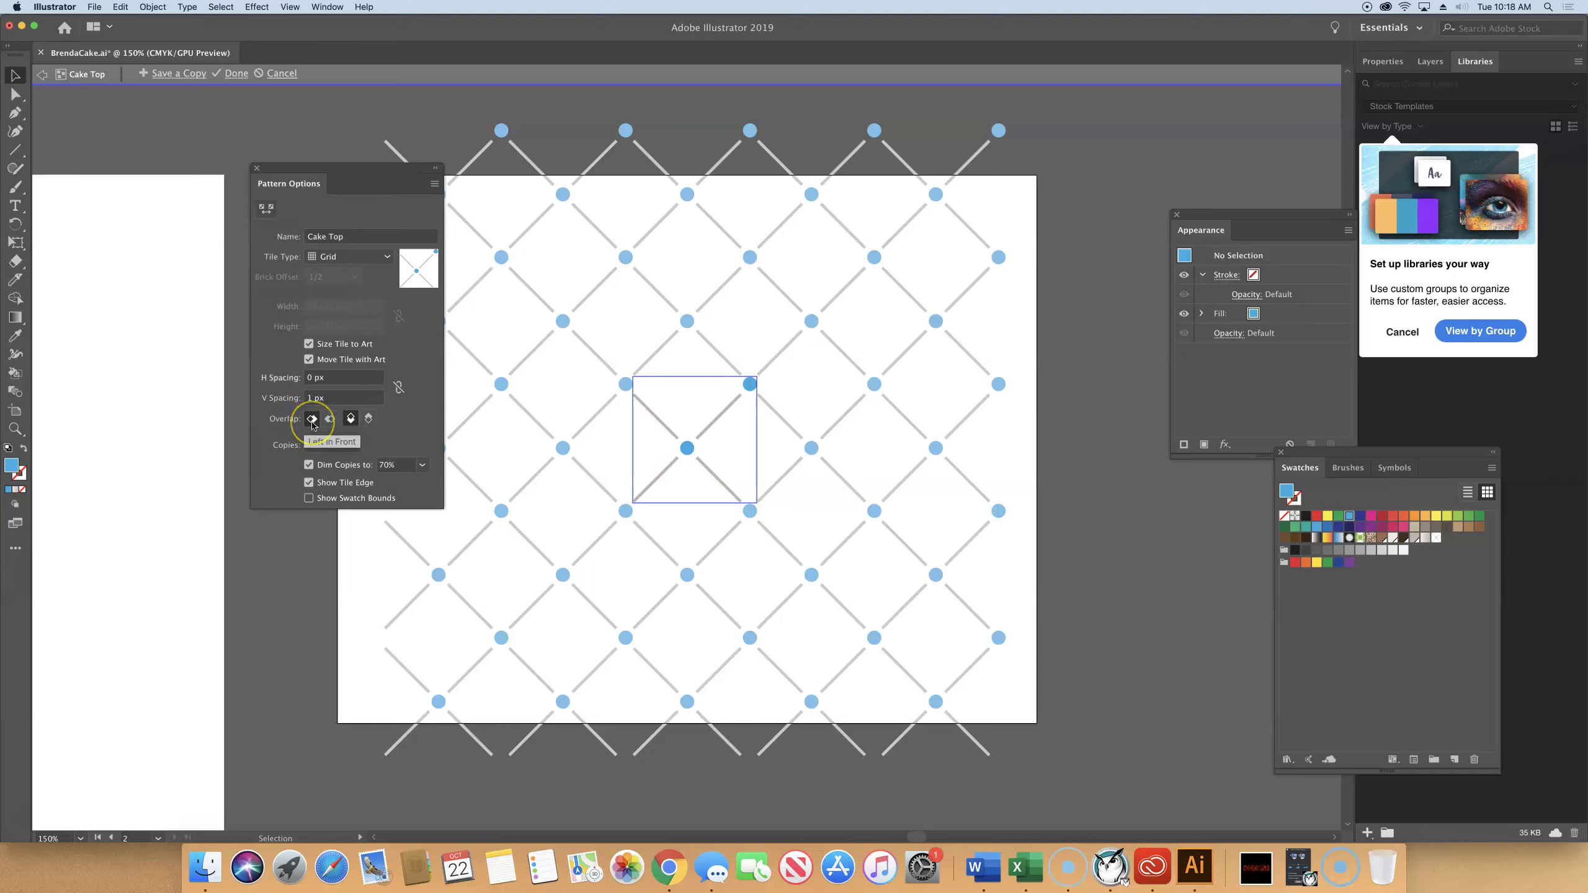
left_click(326, 420)
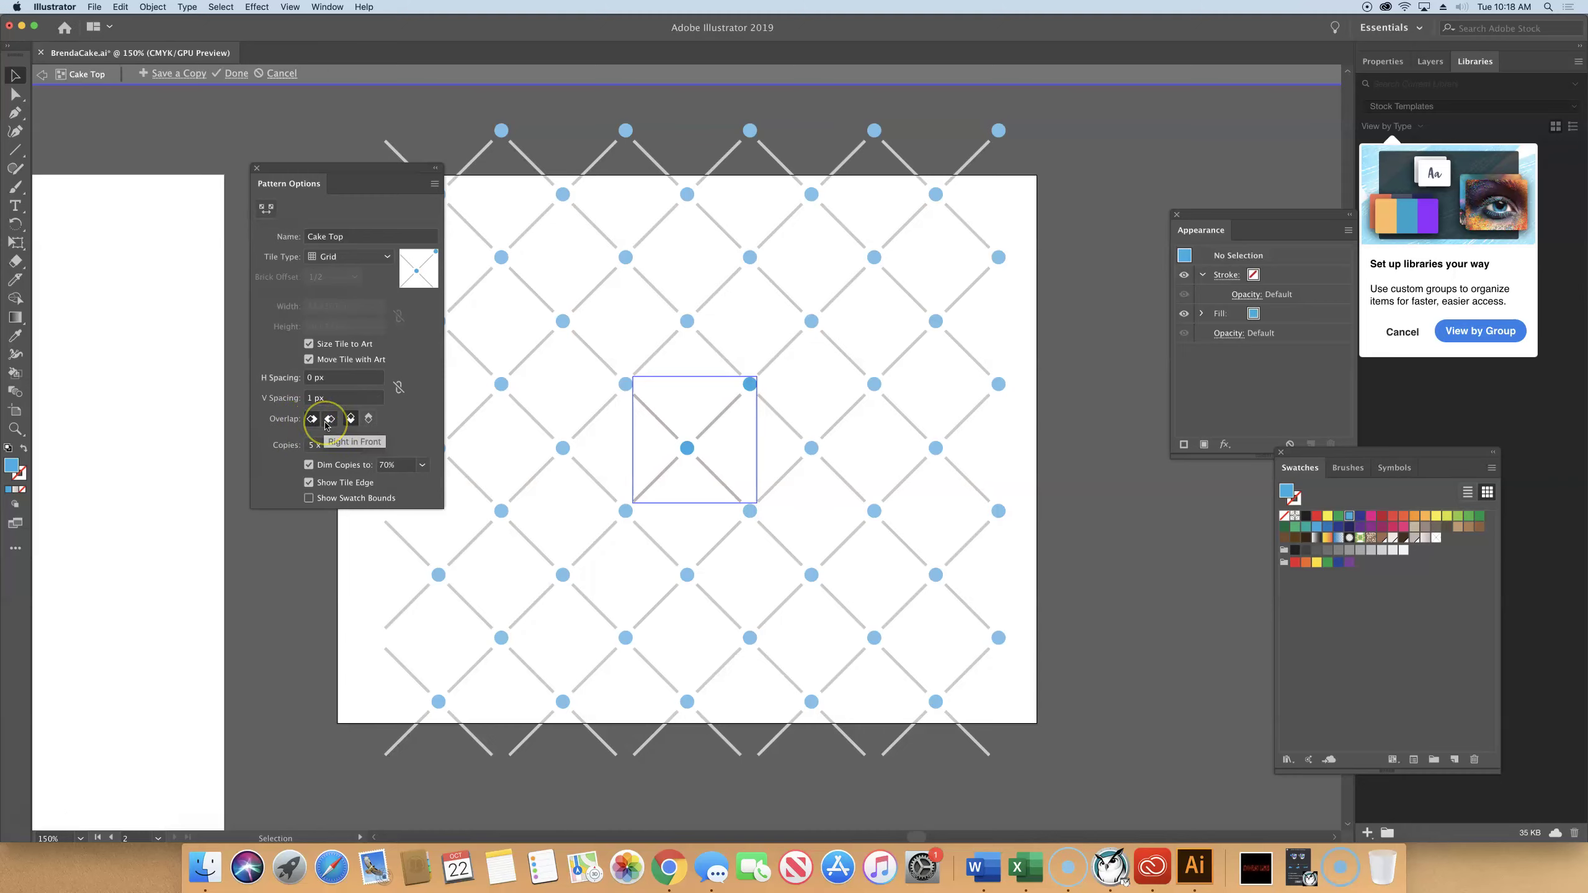
left_click(346, 423)
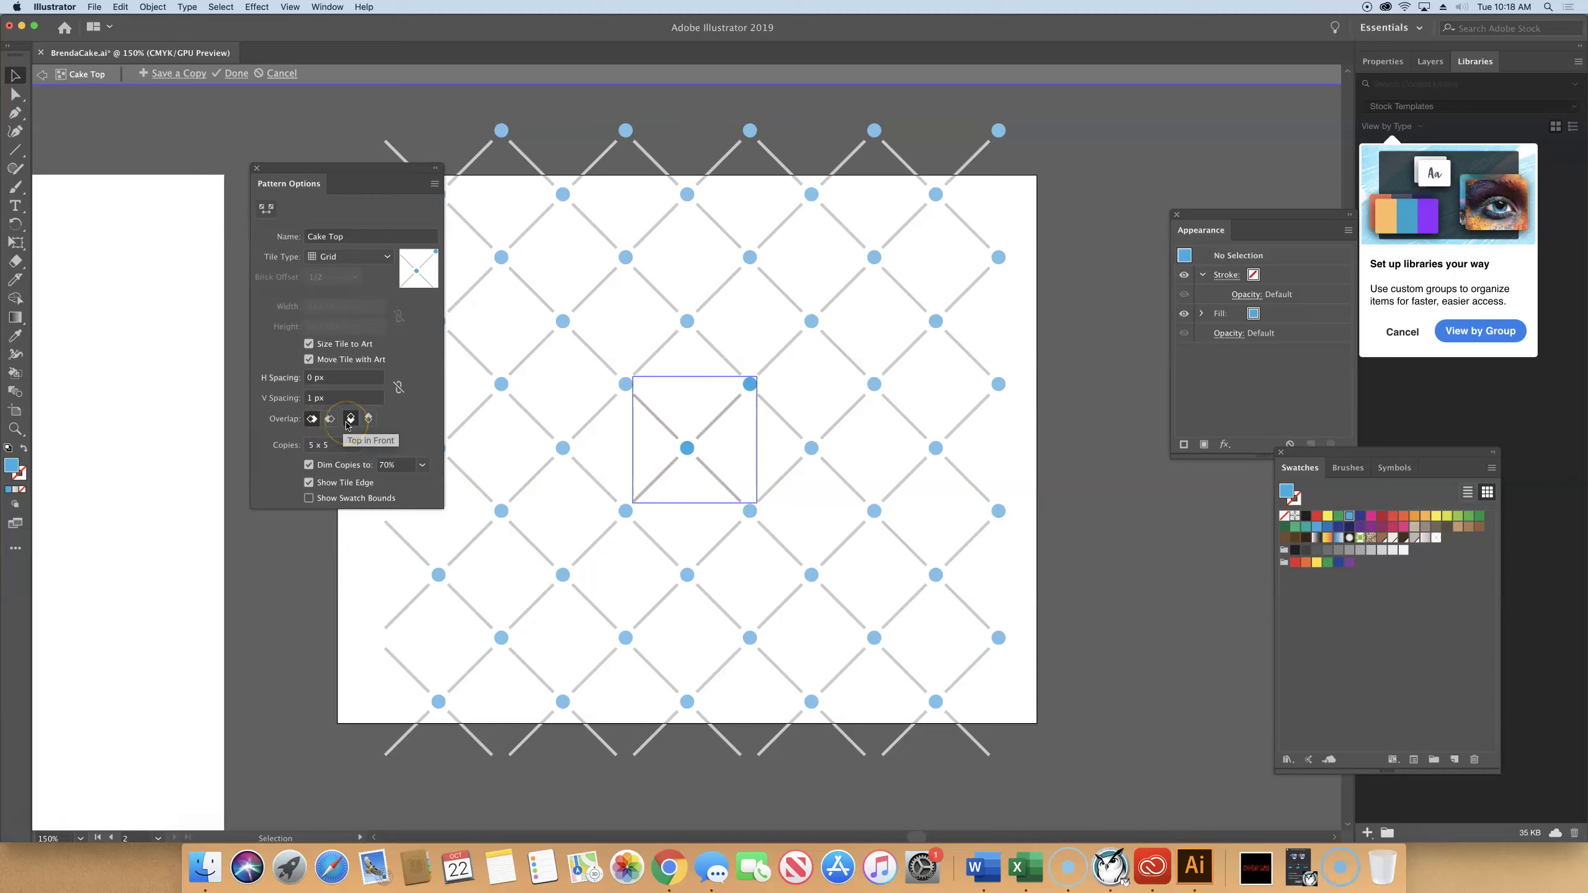
left_click(369, 422)
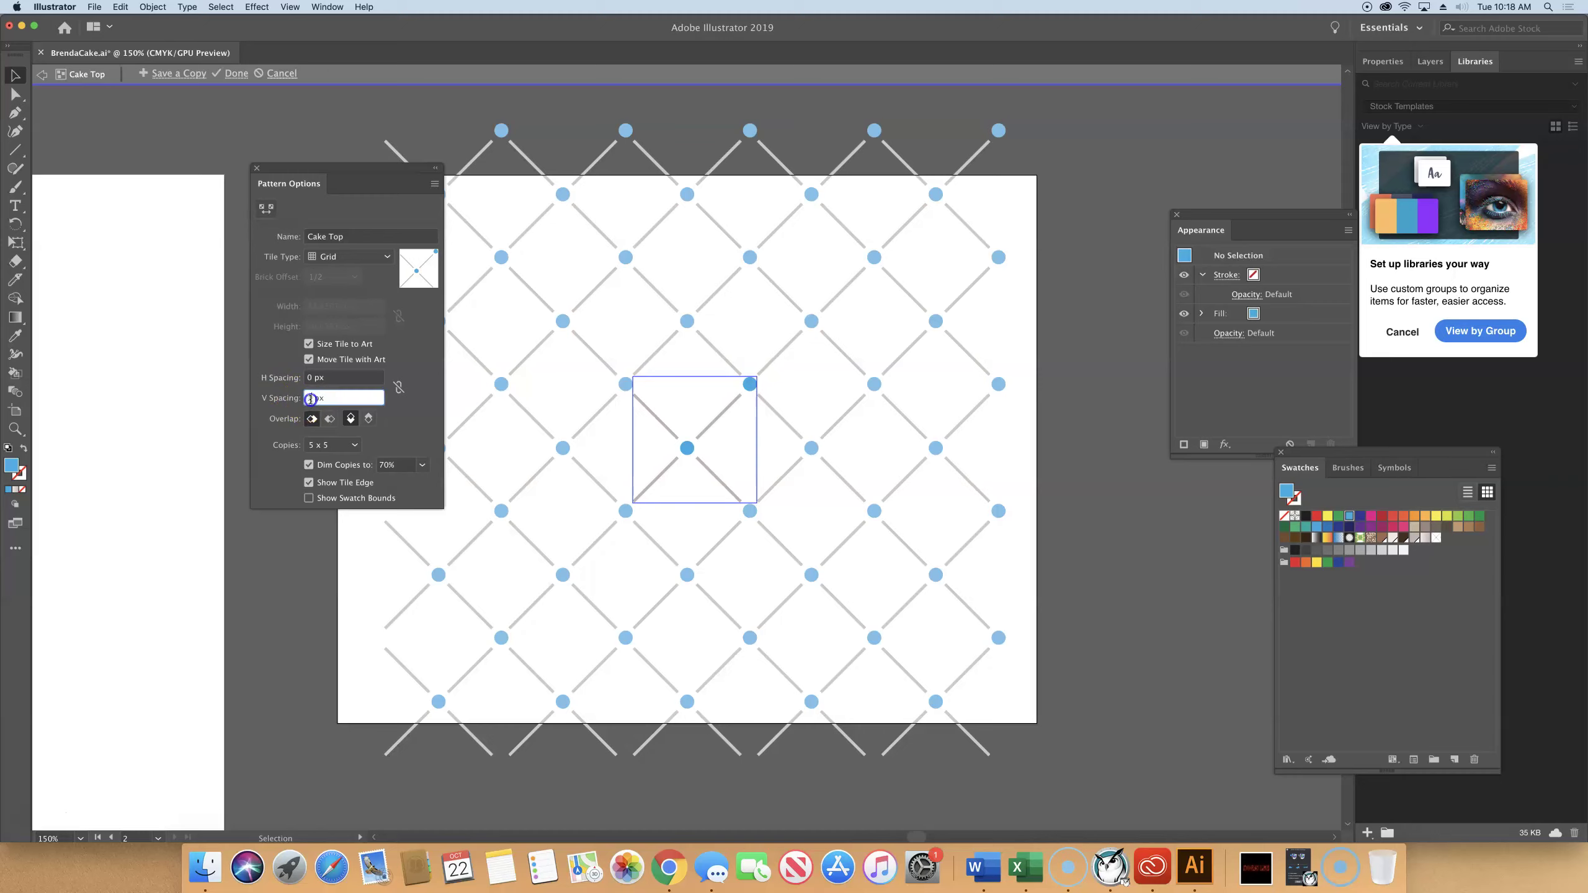
double_click(310, 398)
type("-10")
left_click(287, 394)
left_click(315, 378)
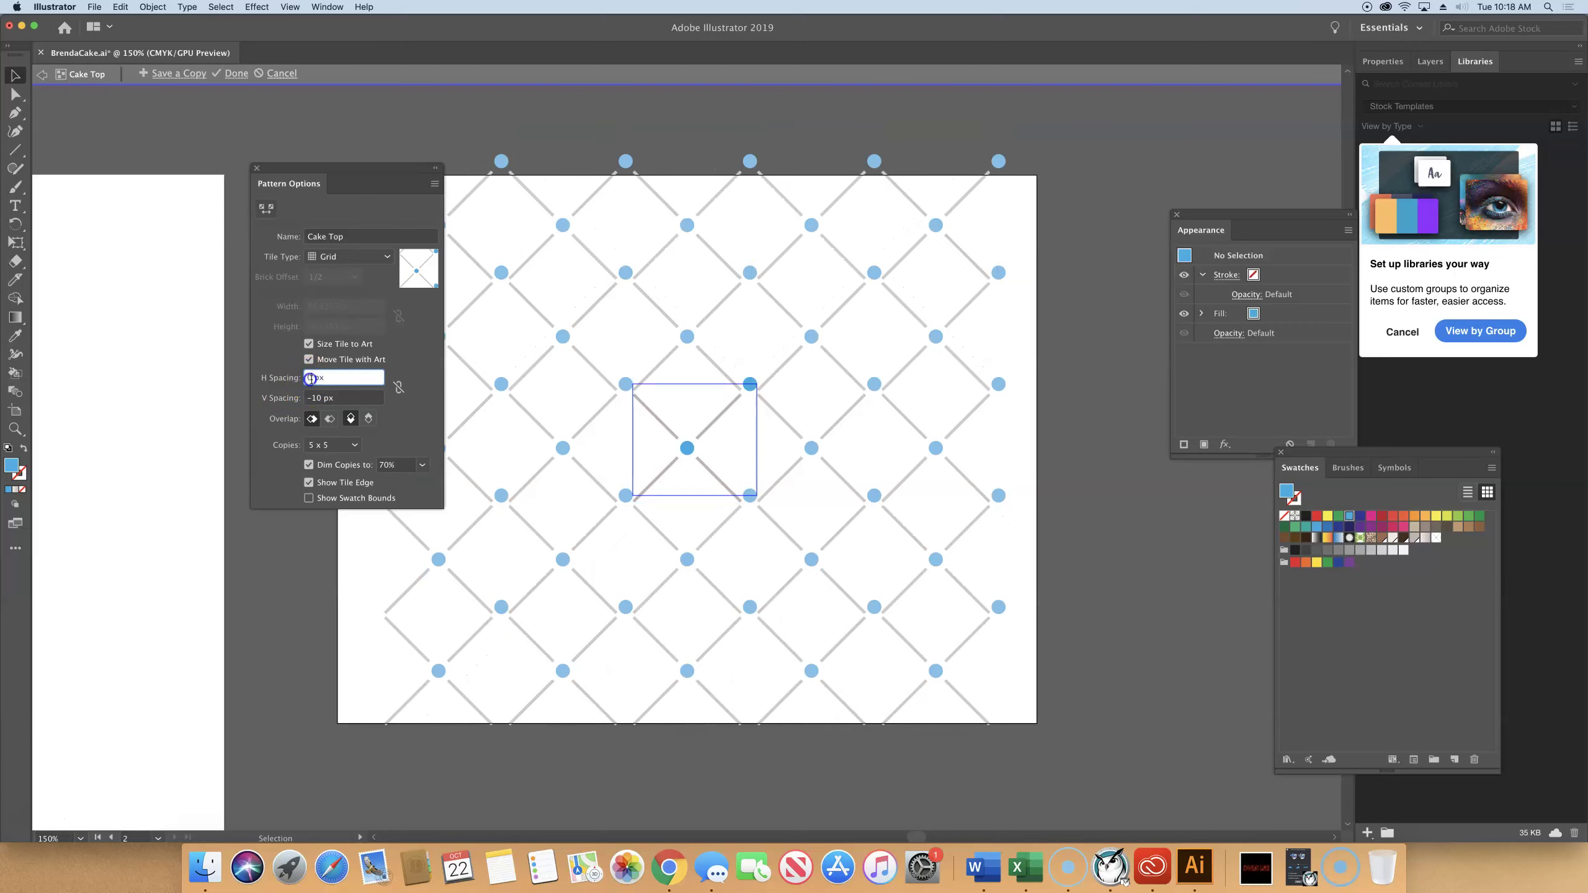
key("BackSpace")
left_click(328, 386)
type("-10")
key("Tab")
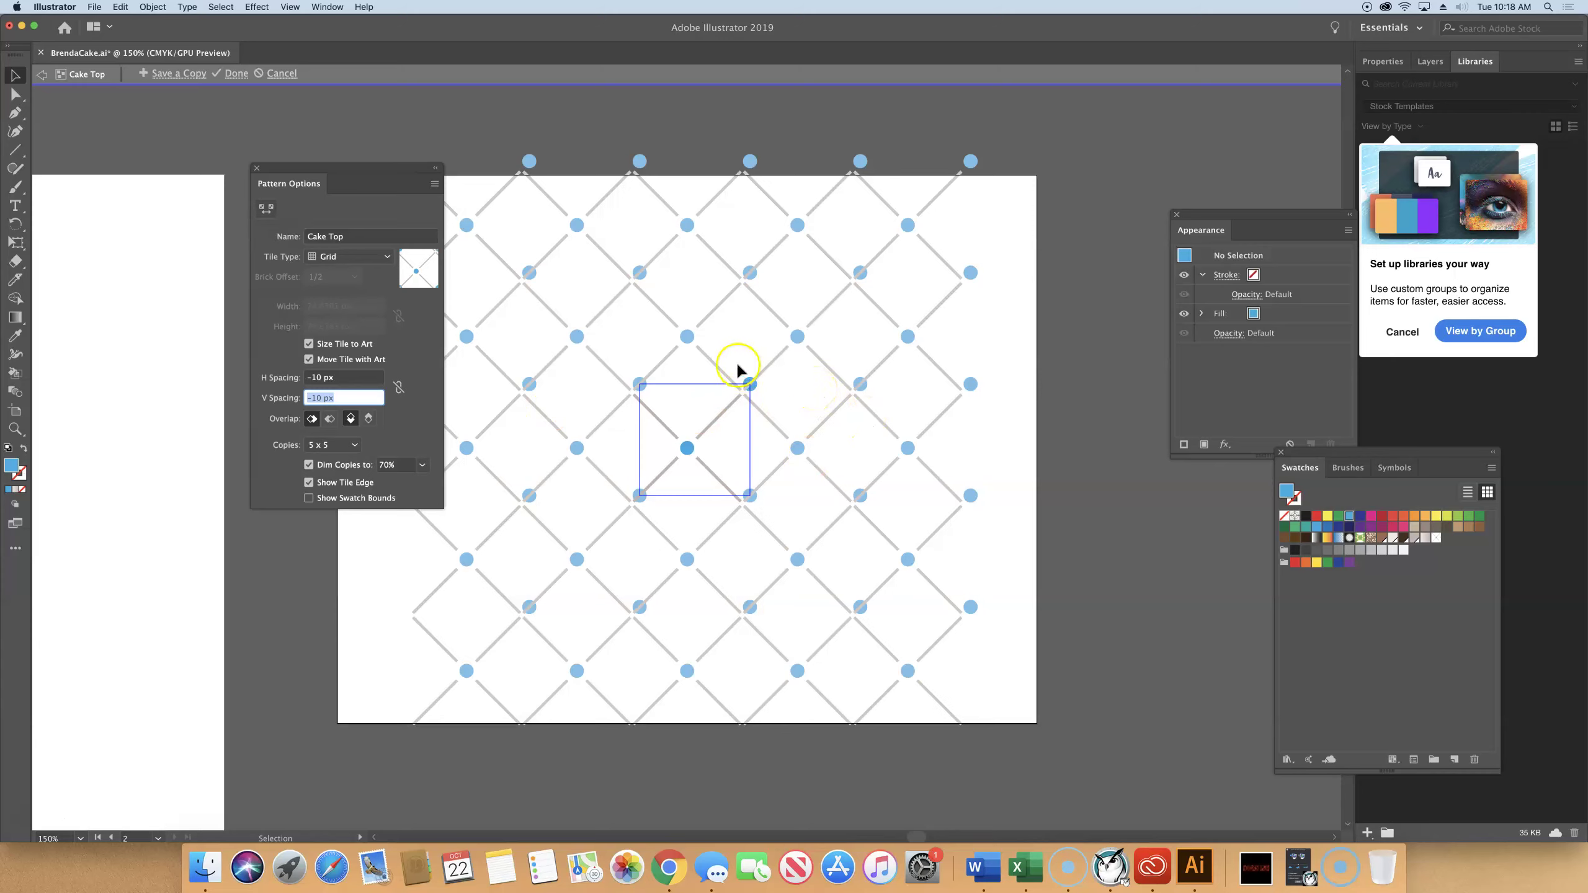
left_click_drag(340, 376, 294, 374)
type("0")
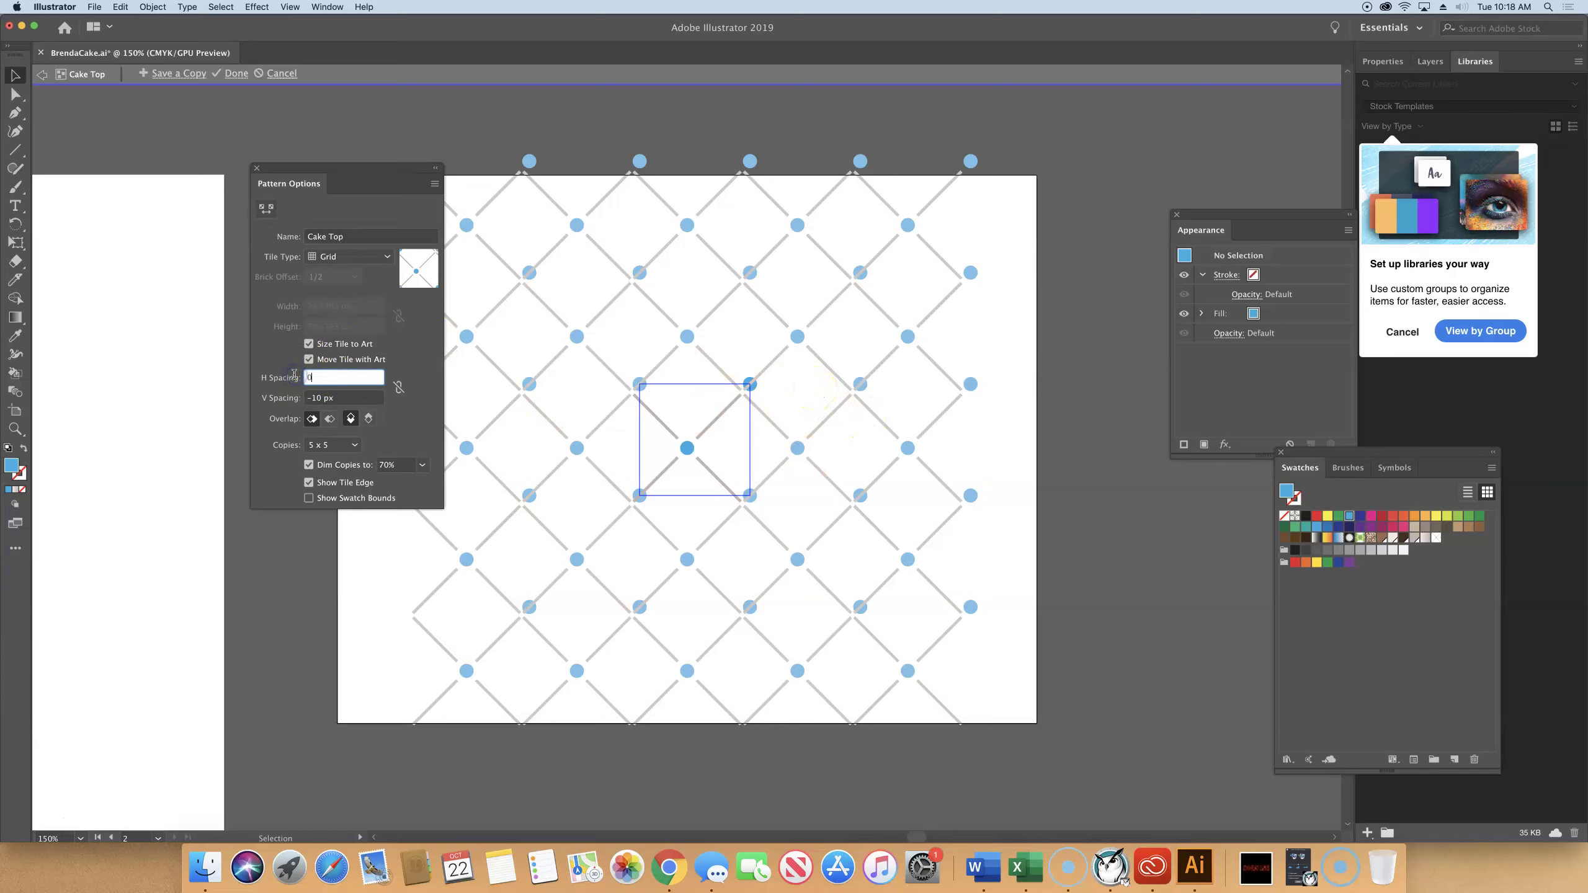
key("Tab")
type("0")
key("Tab")
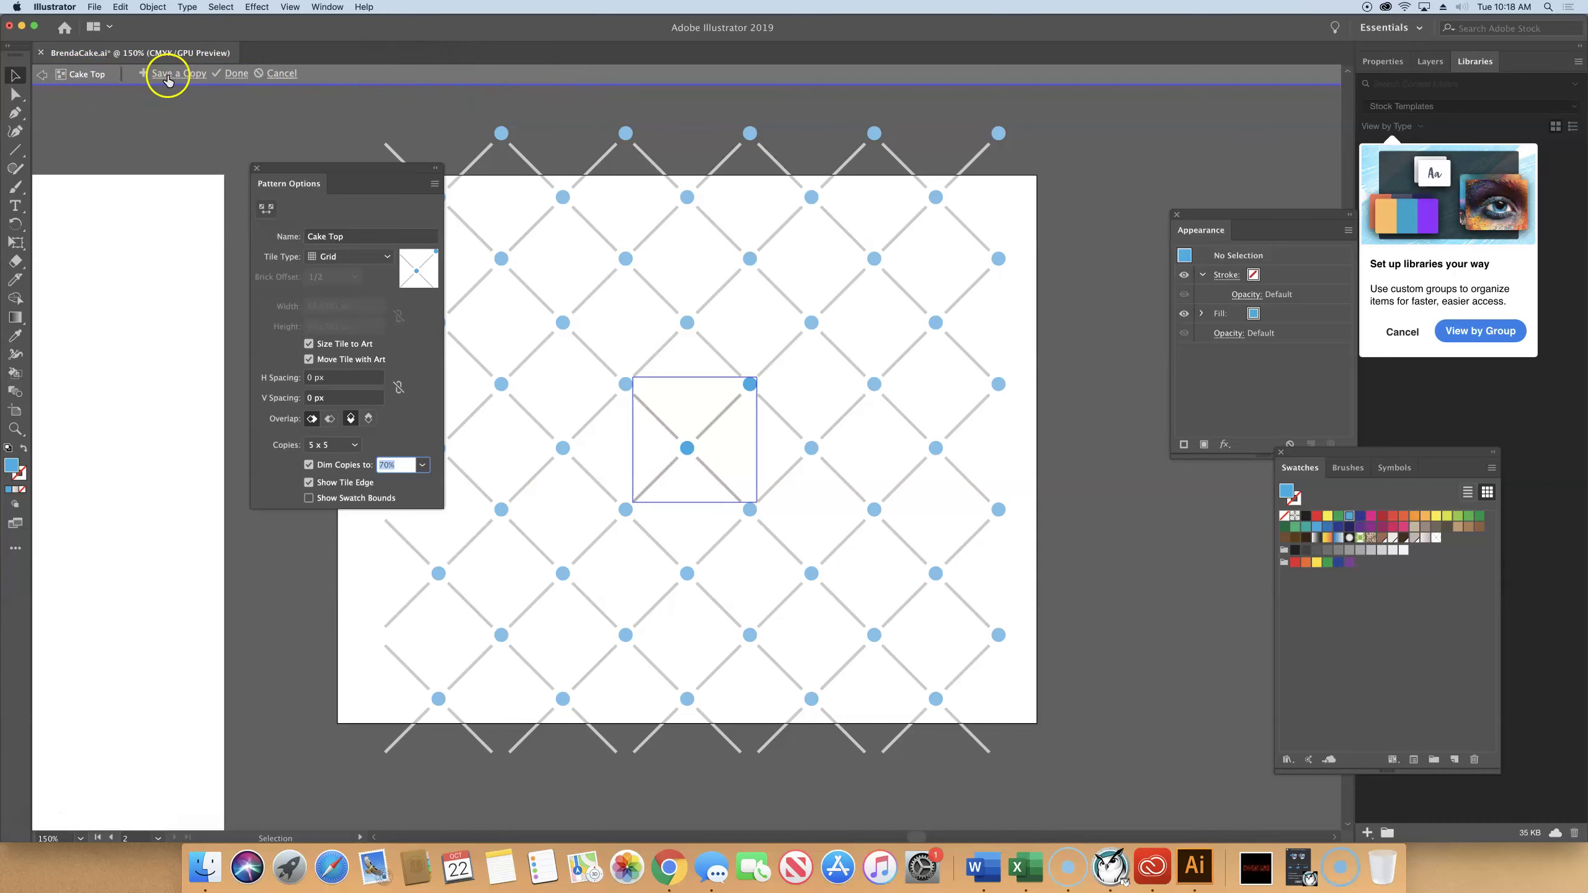
- Finish pattern editing with Done, save the file, and check the new Cake Top swatch
left_click(237, 74)
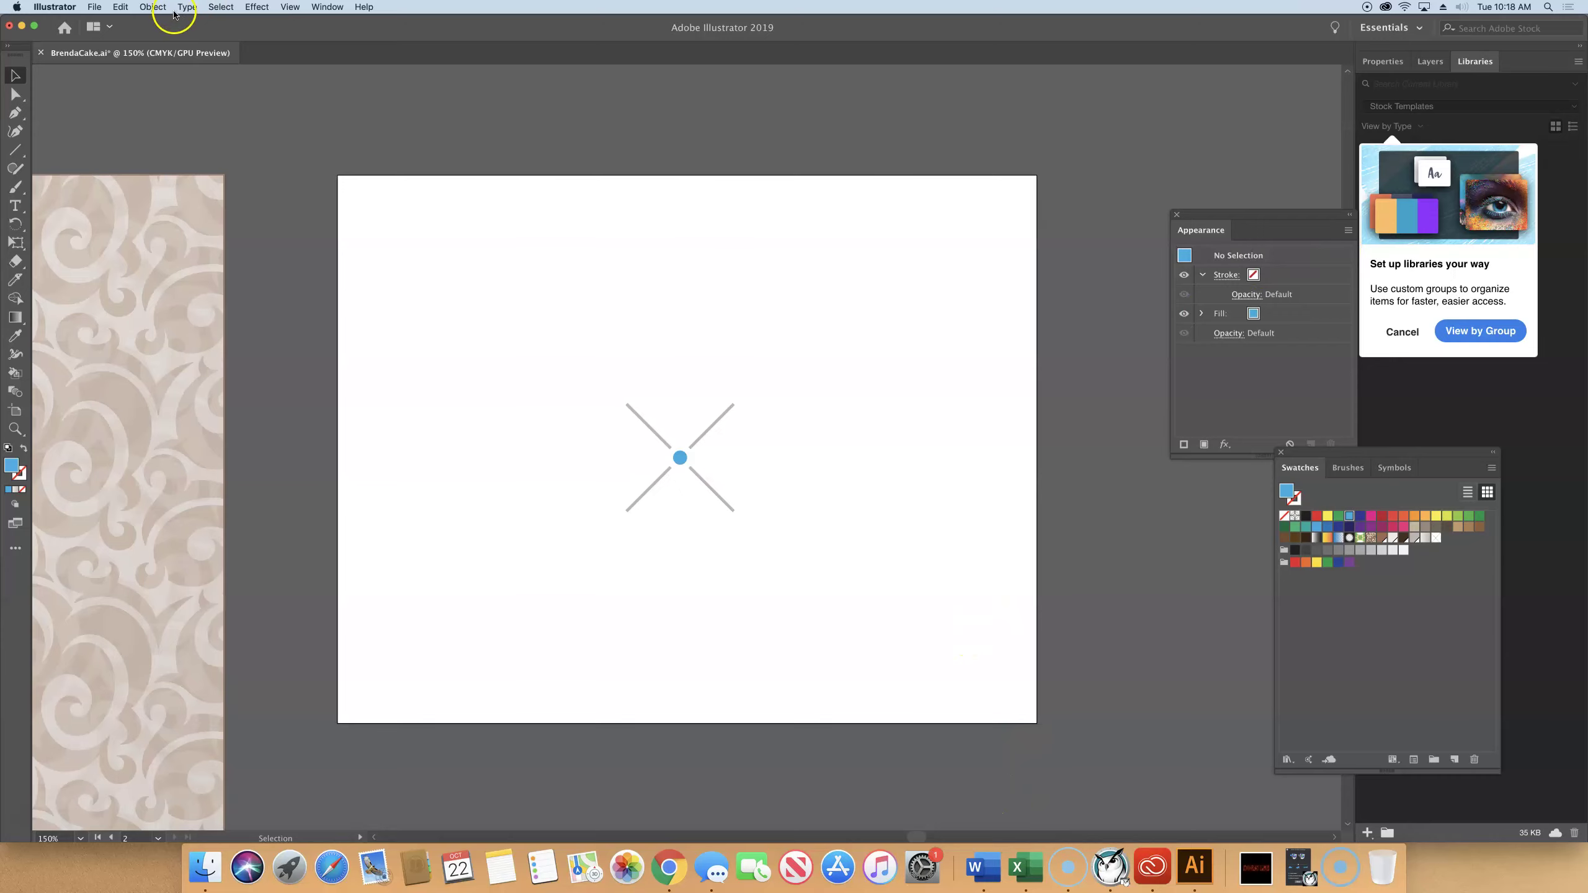
left_click(94, 7)
left_click(104, 101)
left_click(1440, 541)
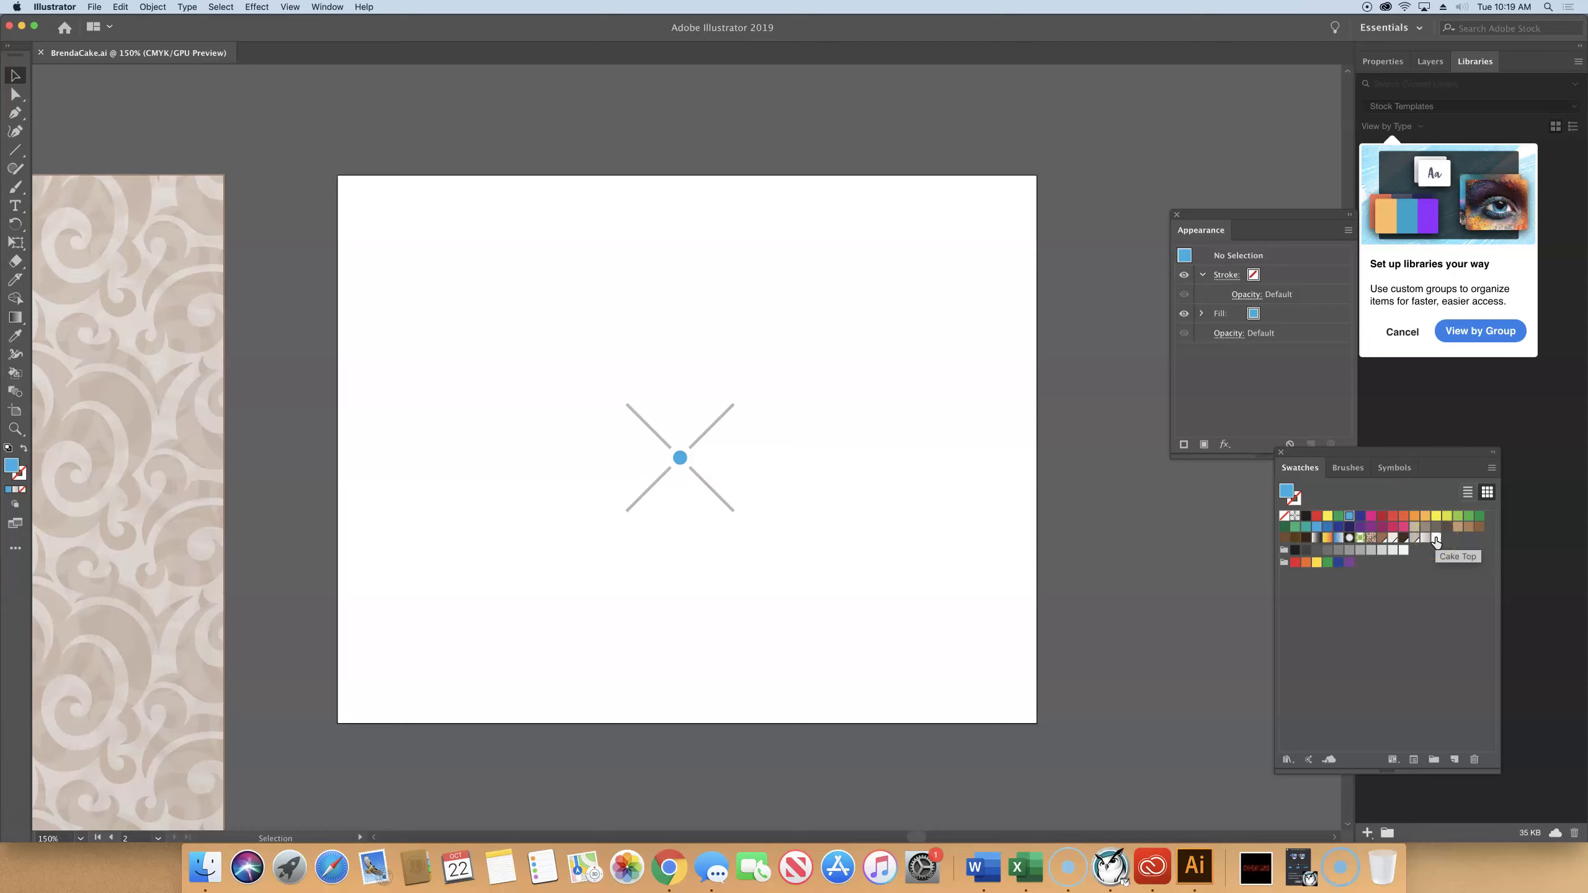
left_click_drag(49, 853, 127, 864)
- Switch to the cake artboard (Artboard 1) and select the cake's top tier
left_click(158, 838)
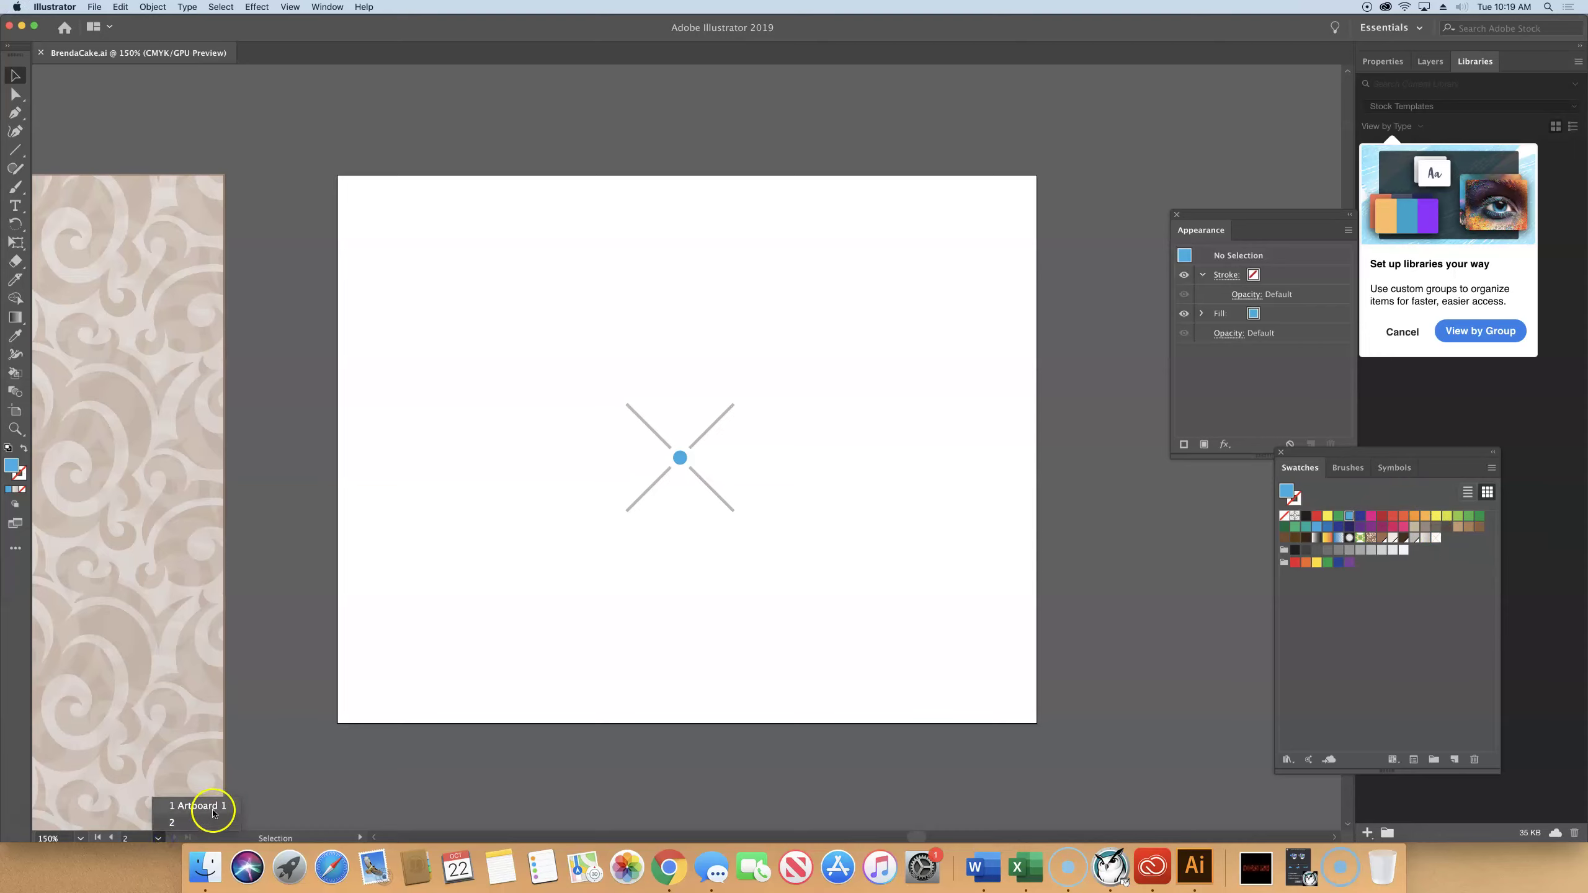
left_click(211, 807)
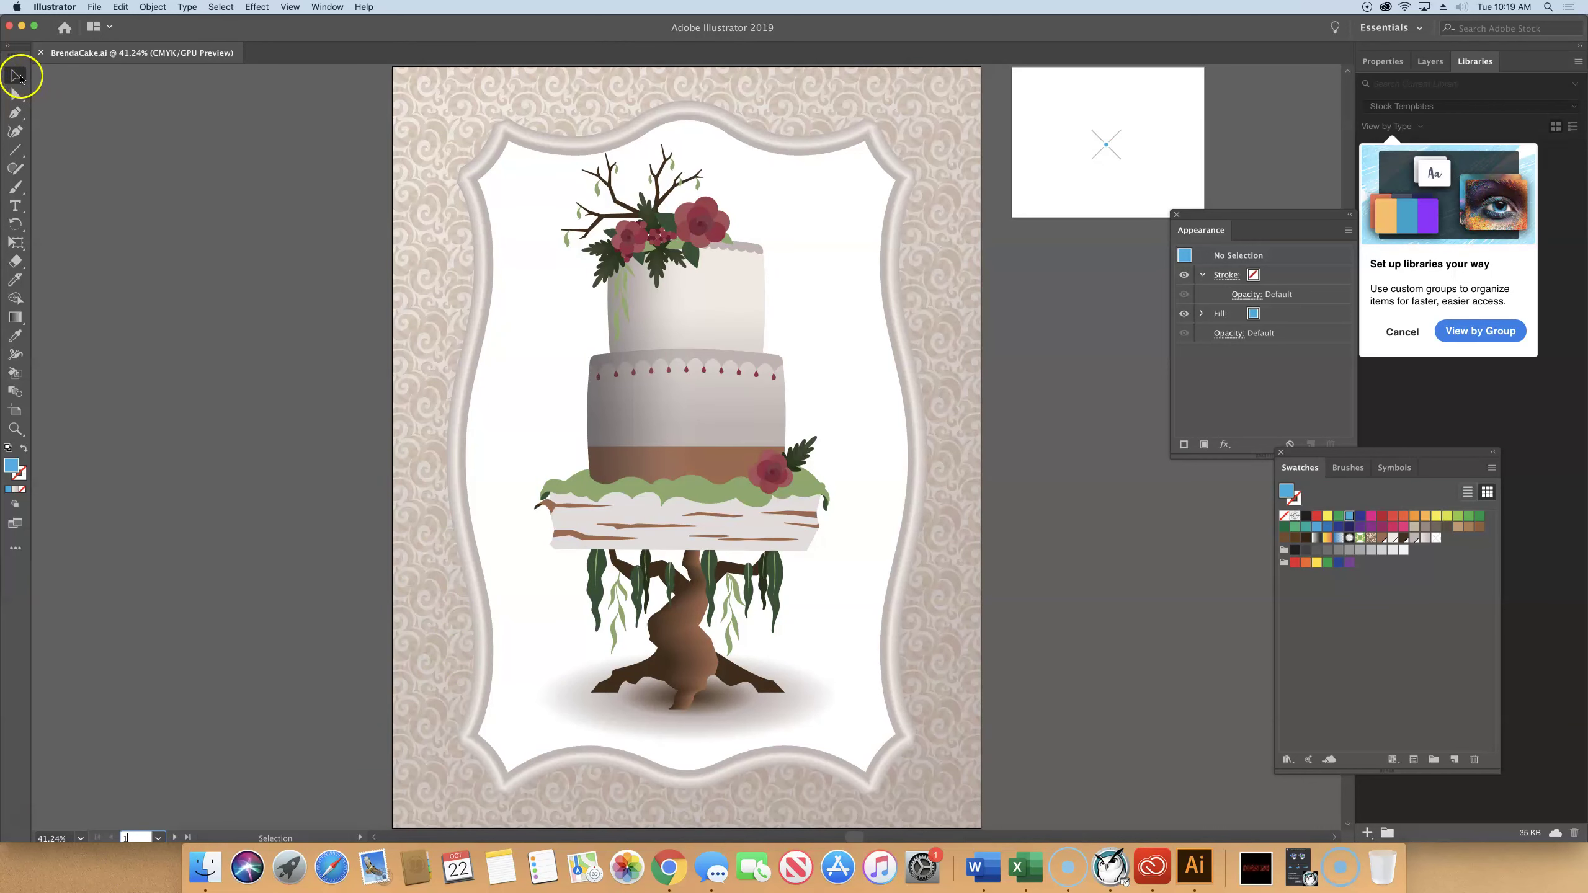
left_click(728, 310)
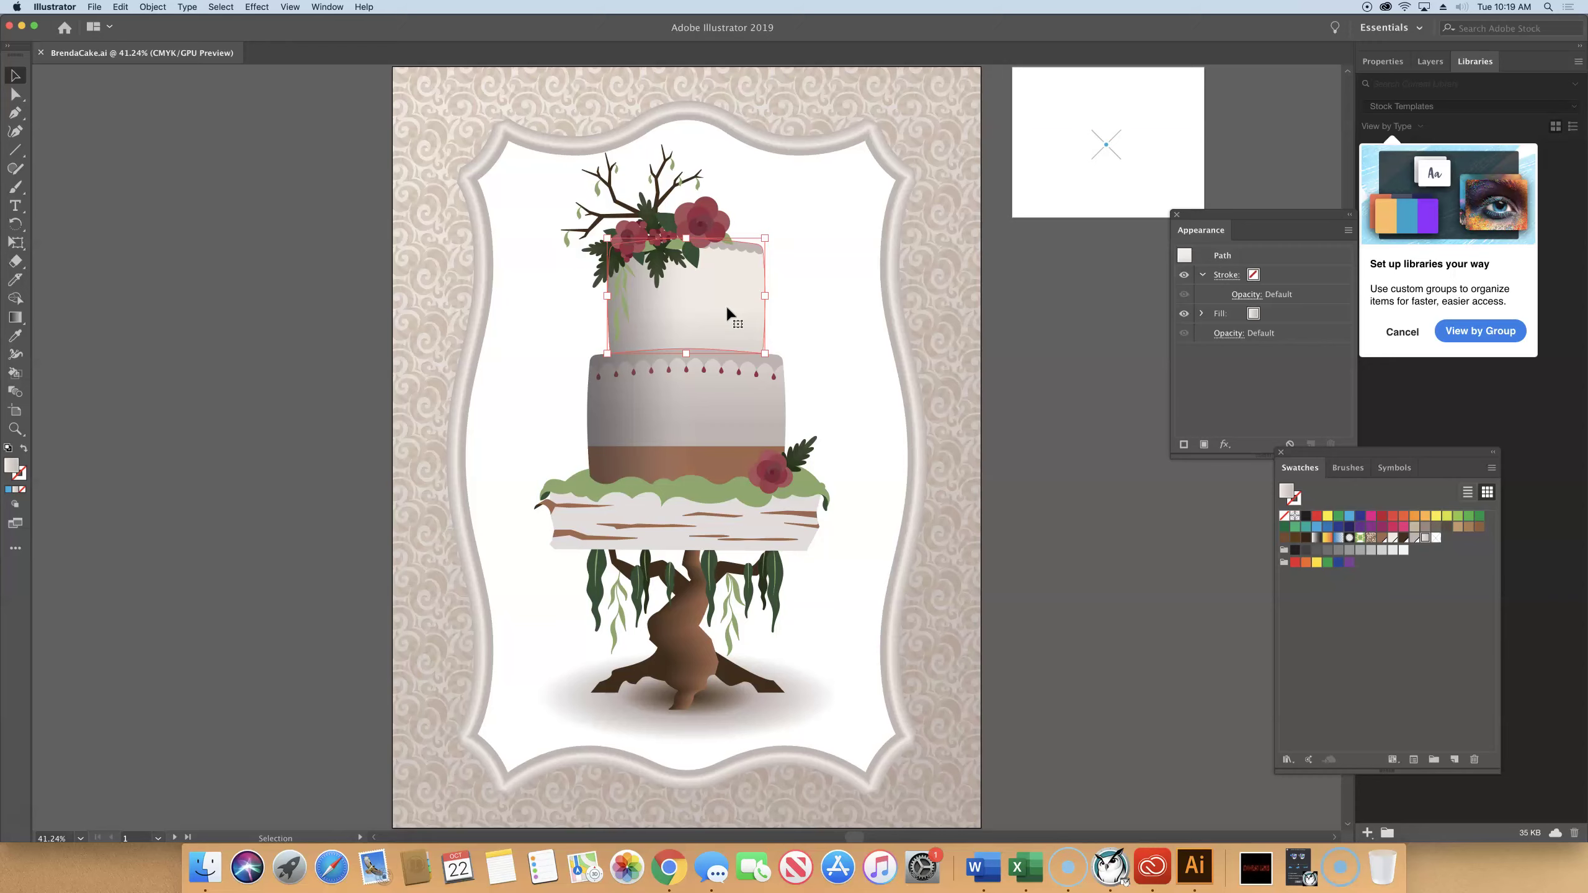
- Copy the top tier and paste the duplicate in front of the original
left_click(121, 6)
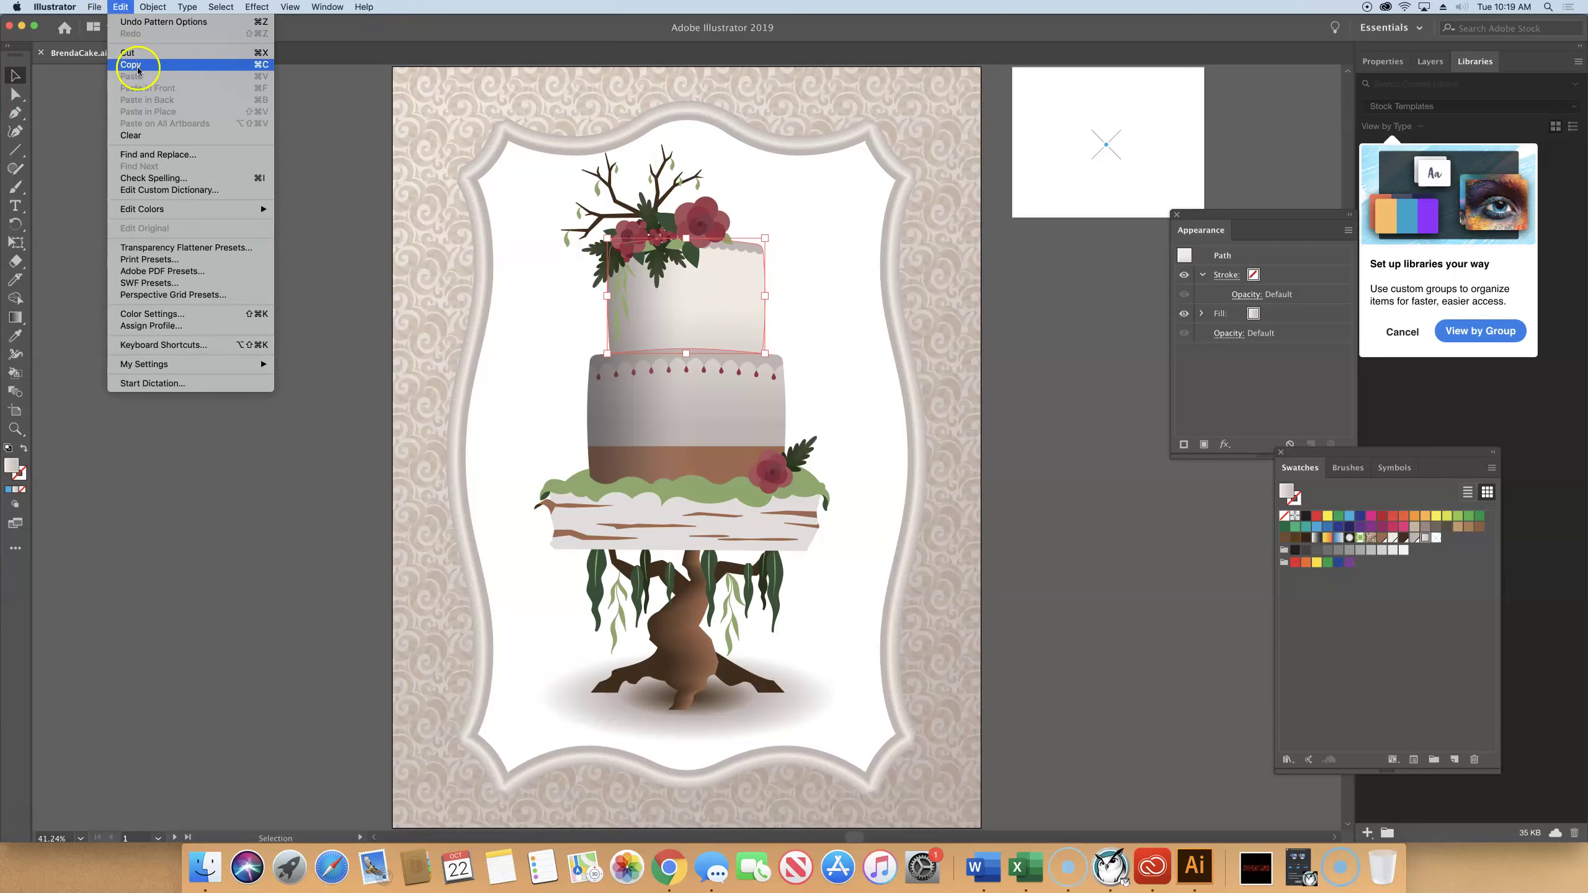
left_click(131, 65)
left_click(121, 7)
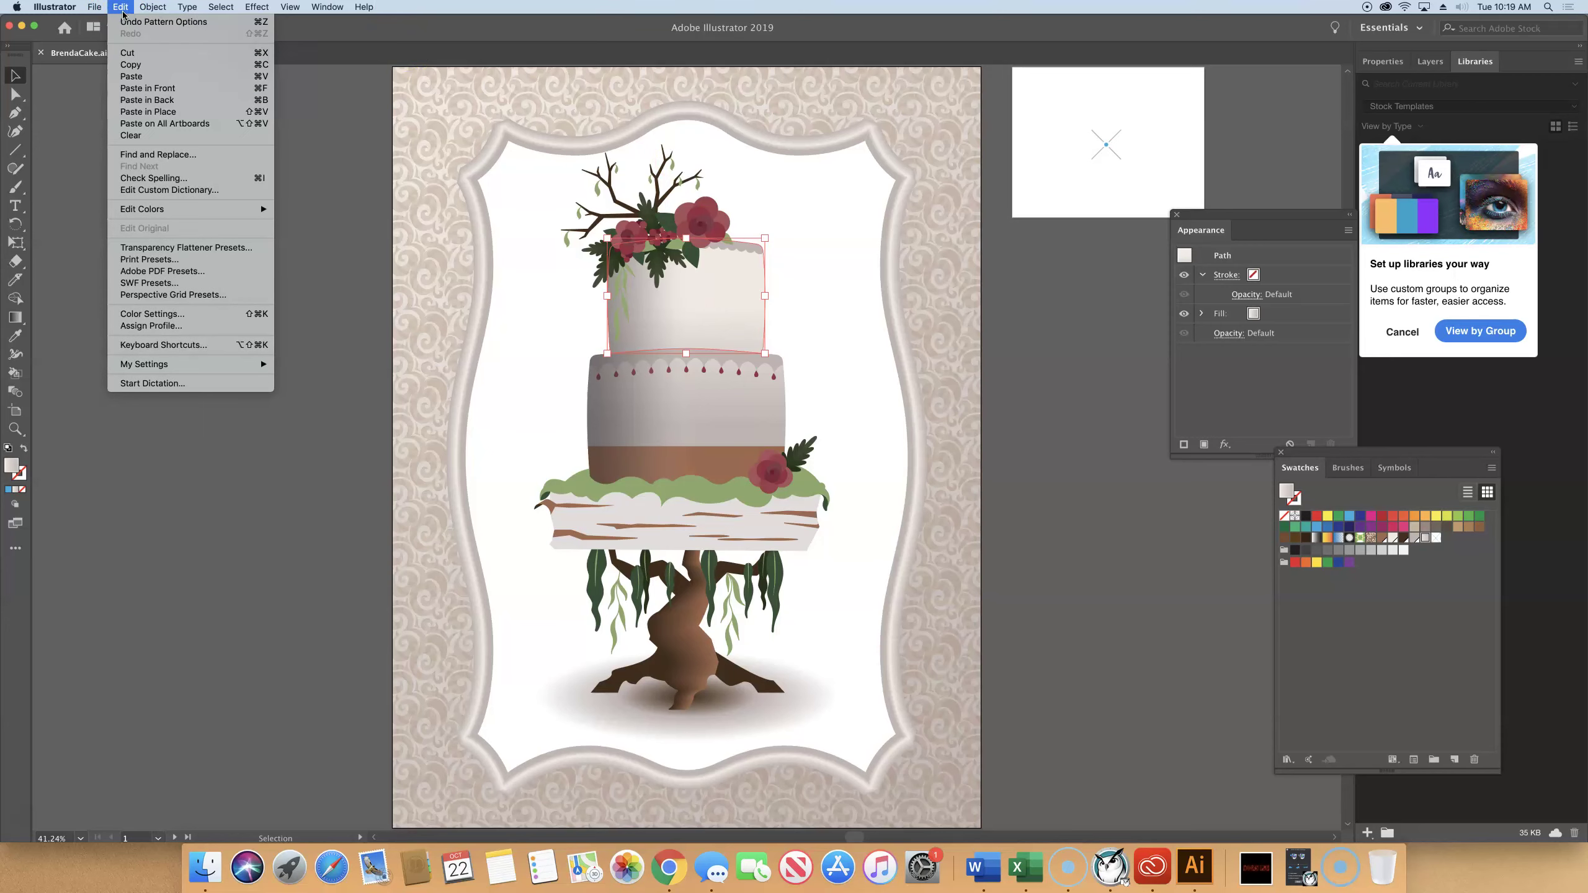
left_click(139, 88)
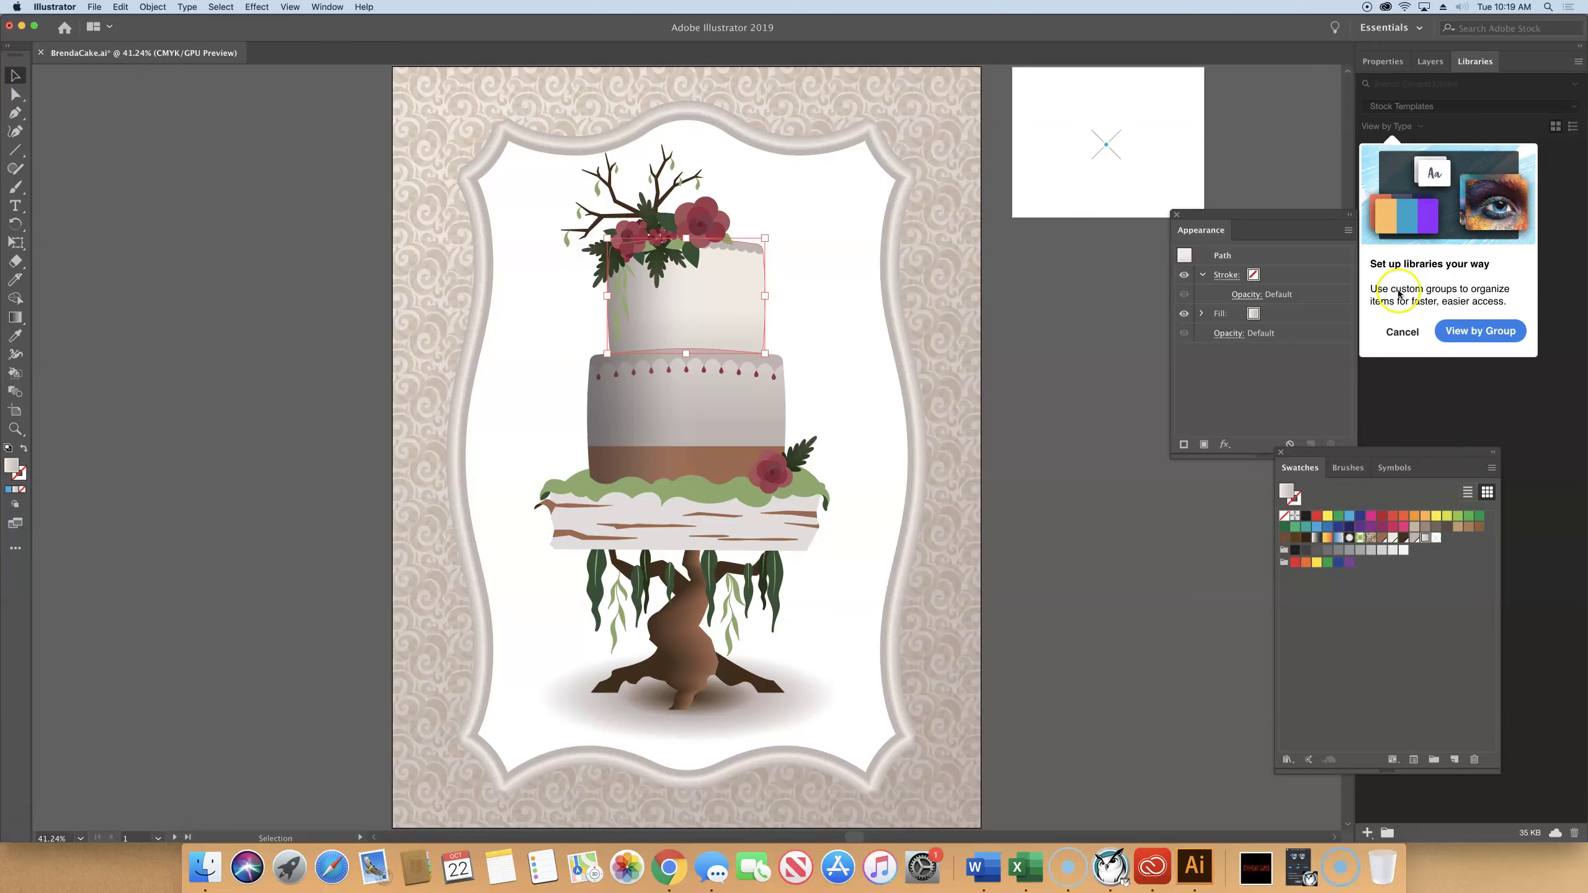
- Fill the pasted top tier with the blue-dotted diamond-lattice Cake Top pattern swatch
left_click(1393, 63)
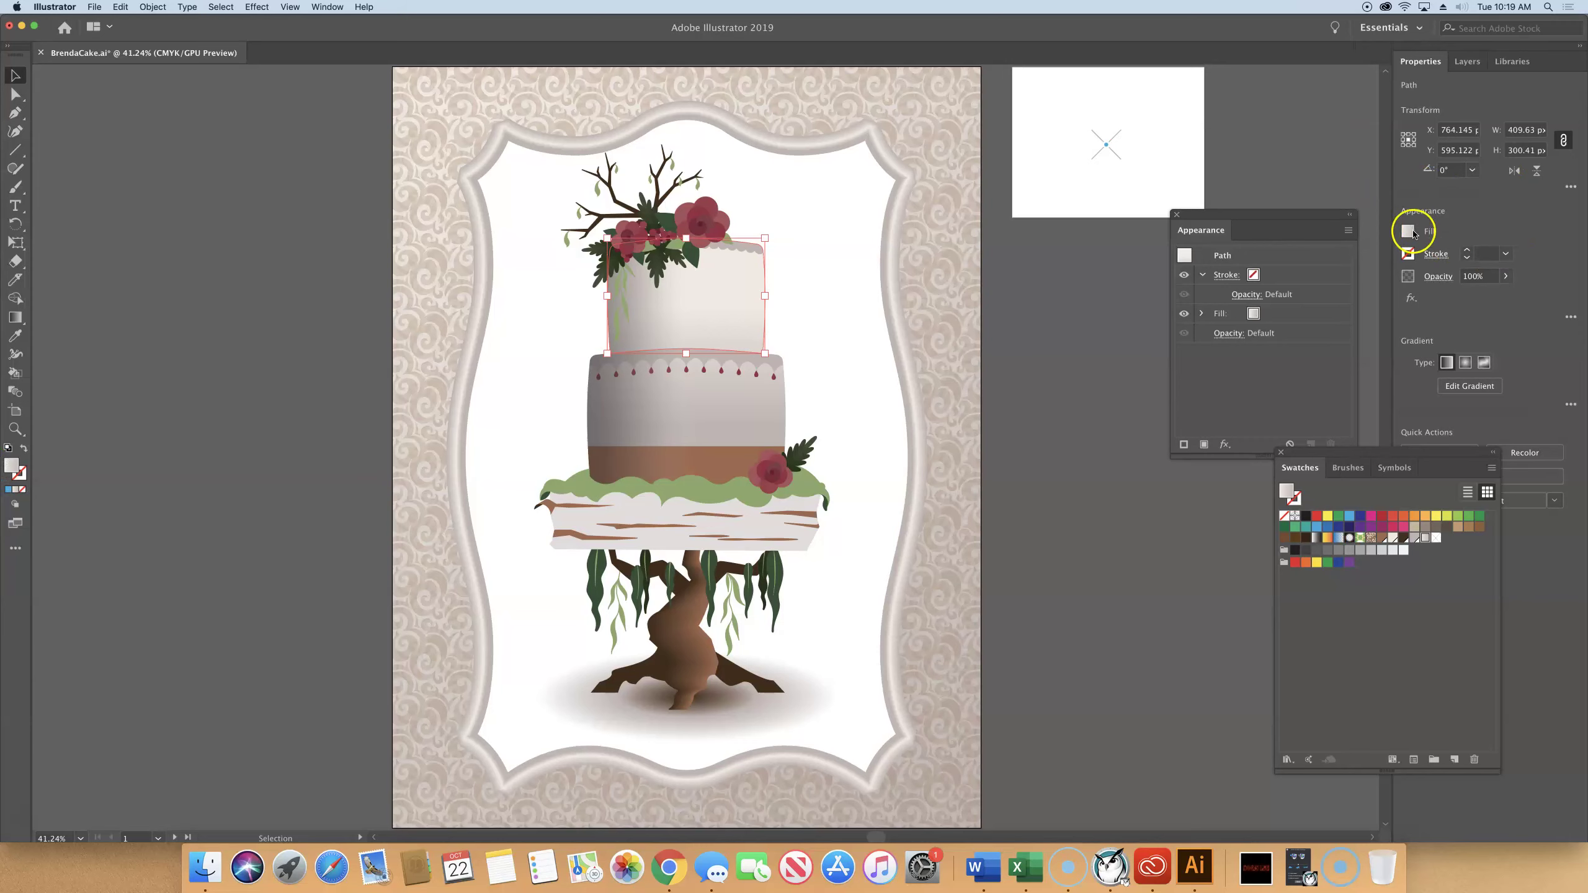
left_click(1408, 232)
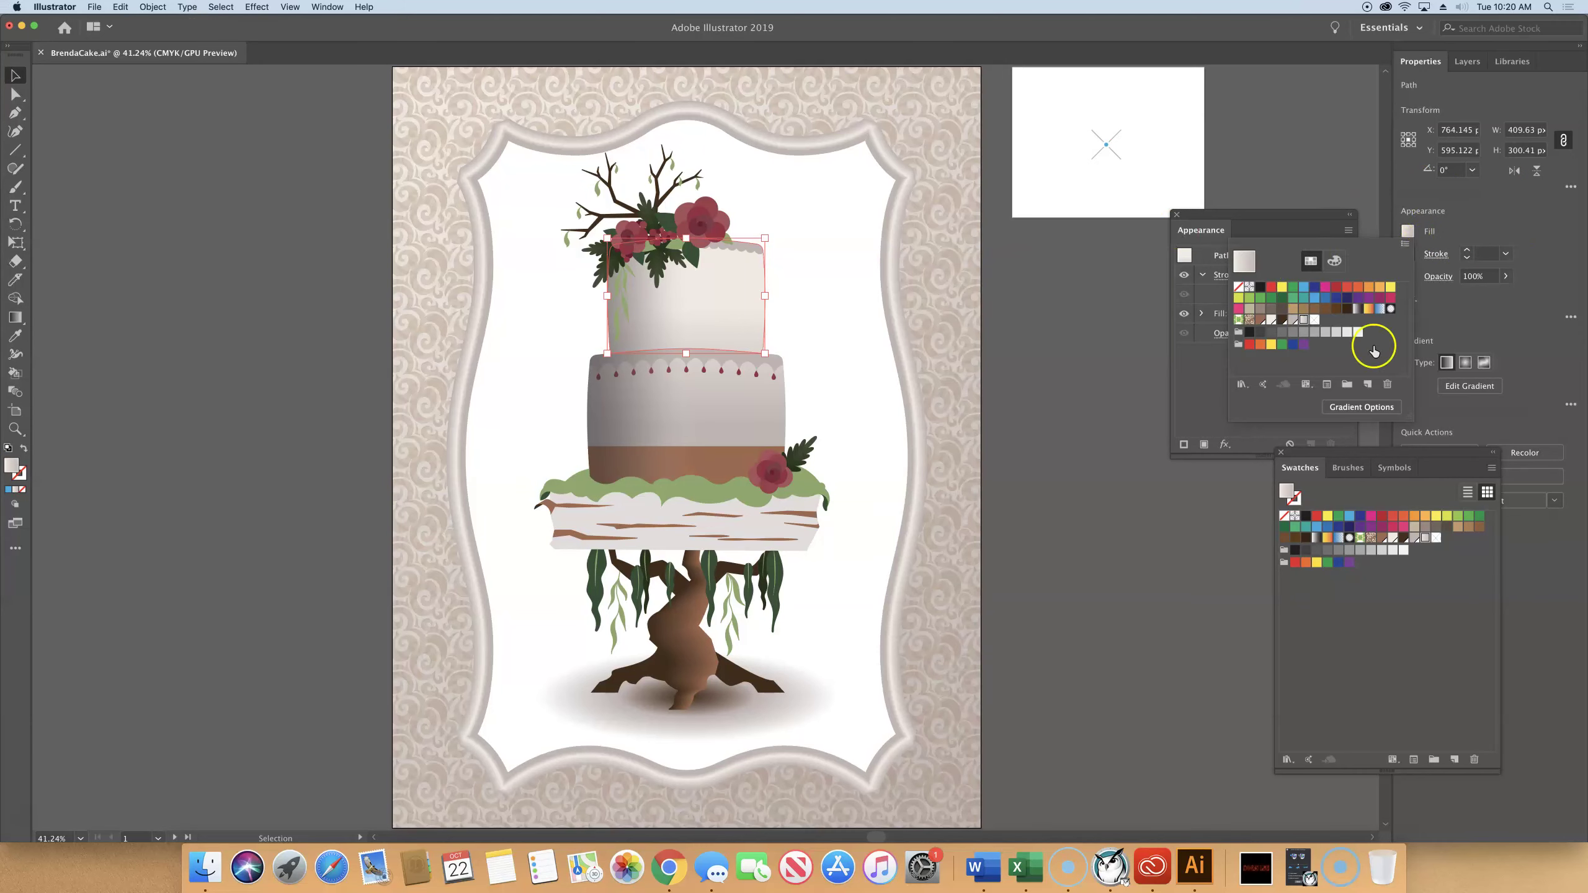
left_click(1298, 334)
left_click(1315, 322)
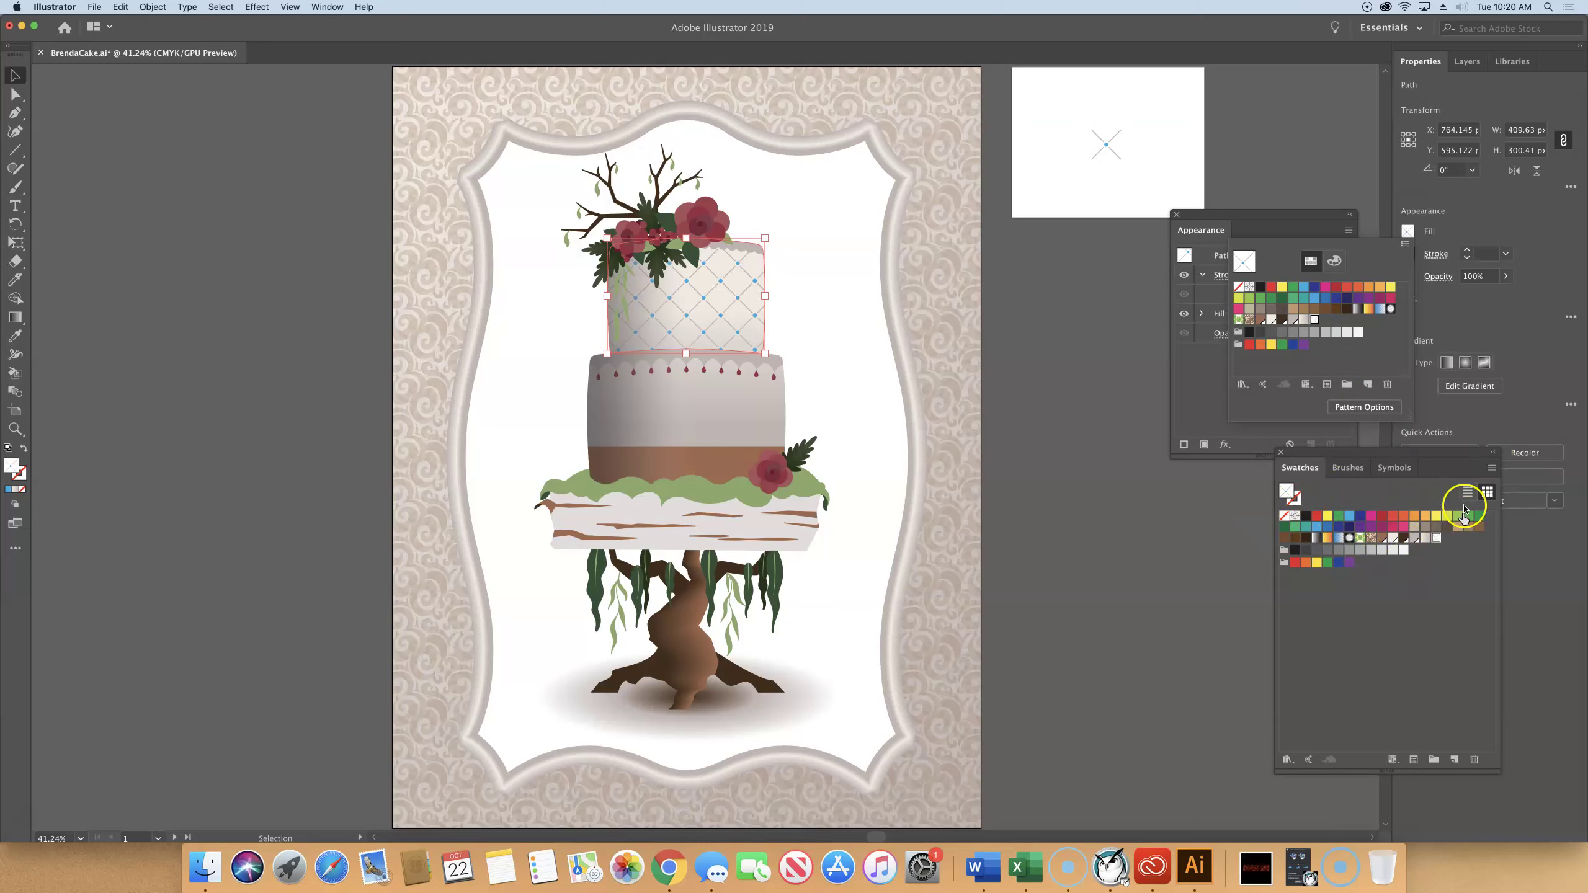
left_click(1311, 455)
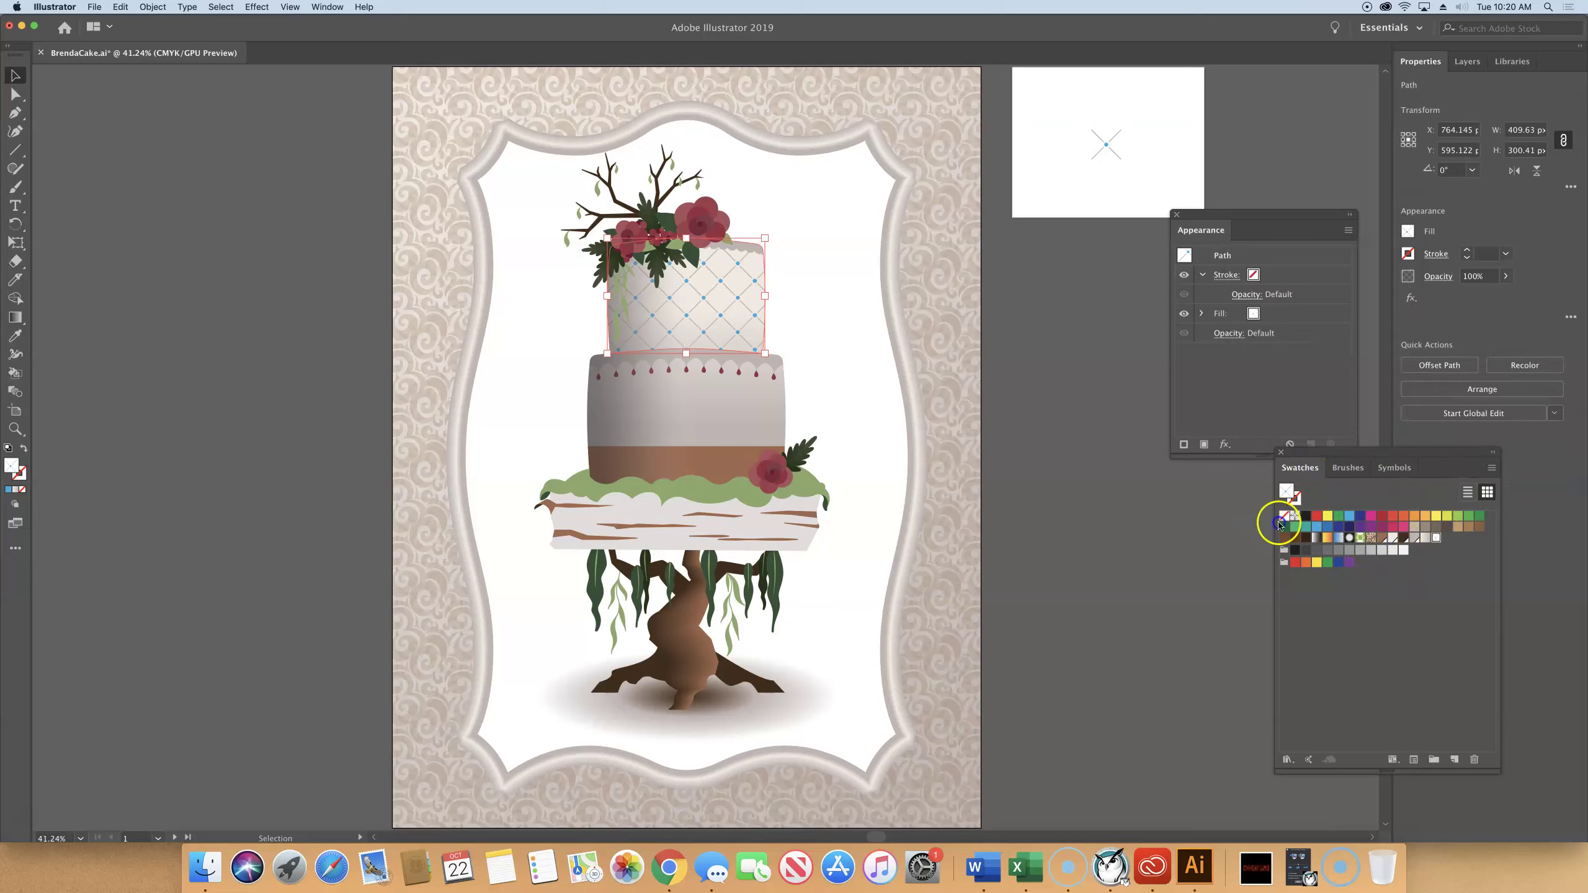
left_click(1281, 452)
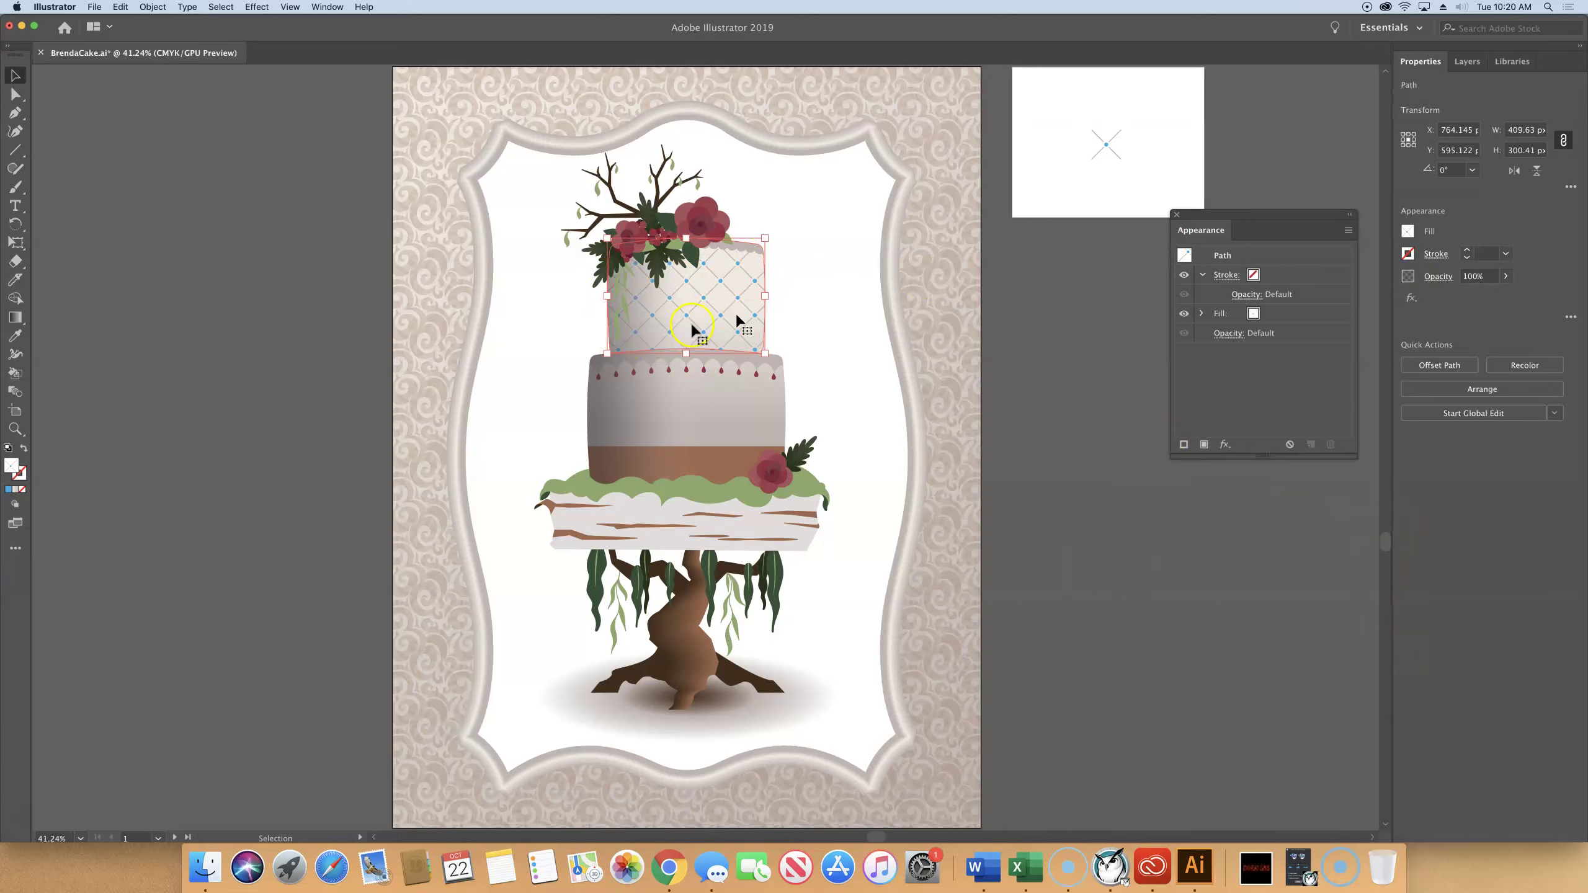
left_click(1409, 233)
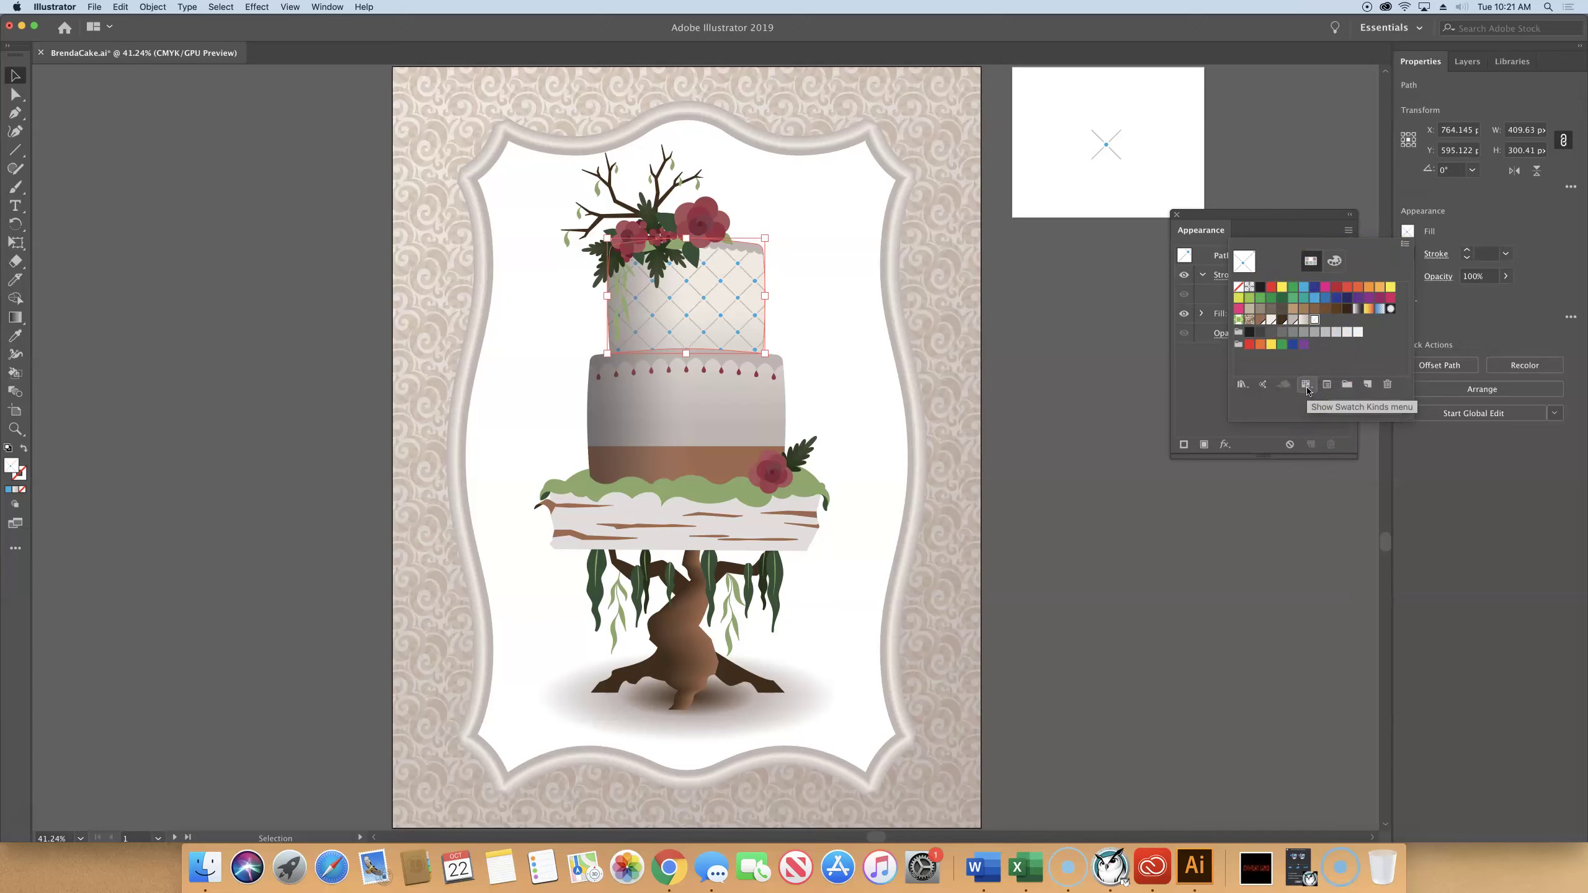
left_click(1305, 385)
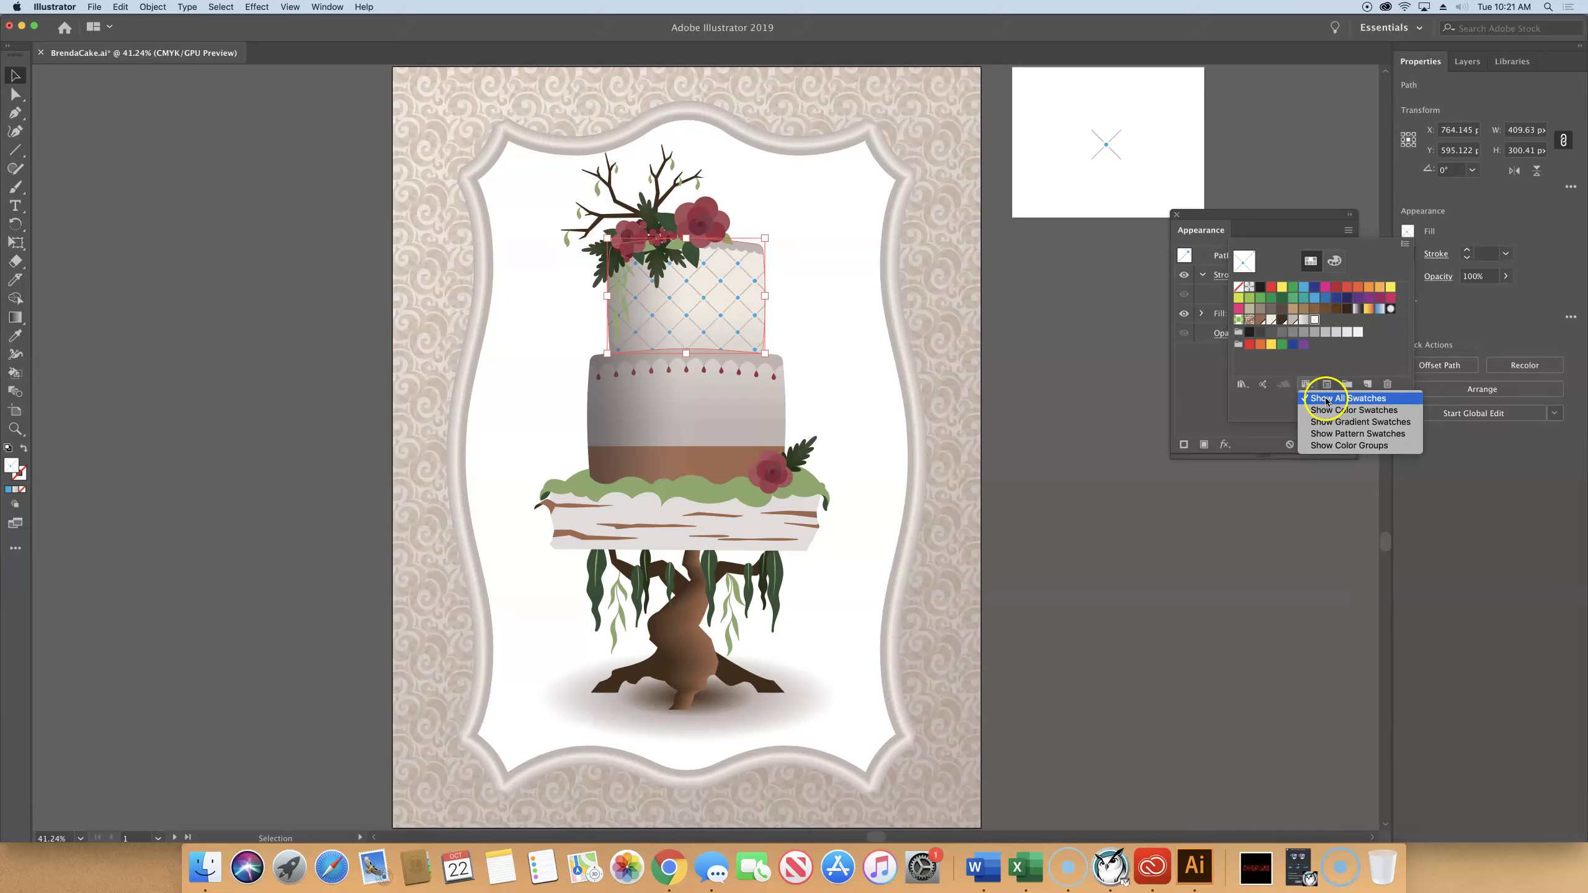
left_click(1327, 431)
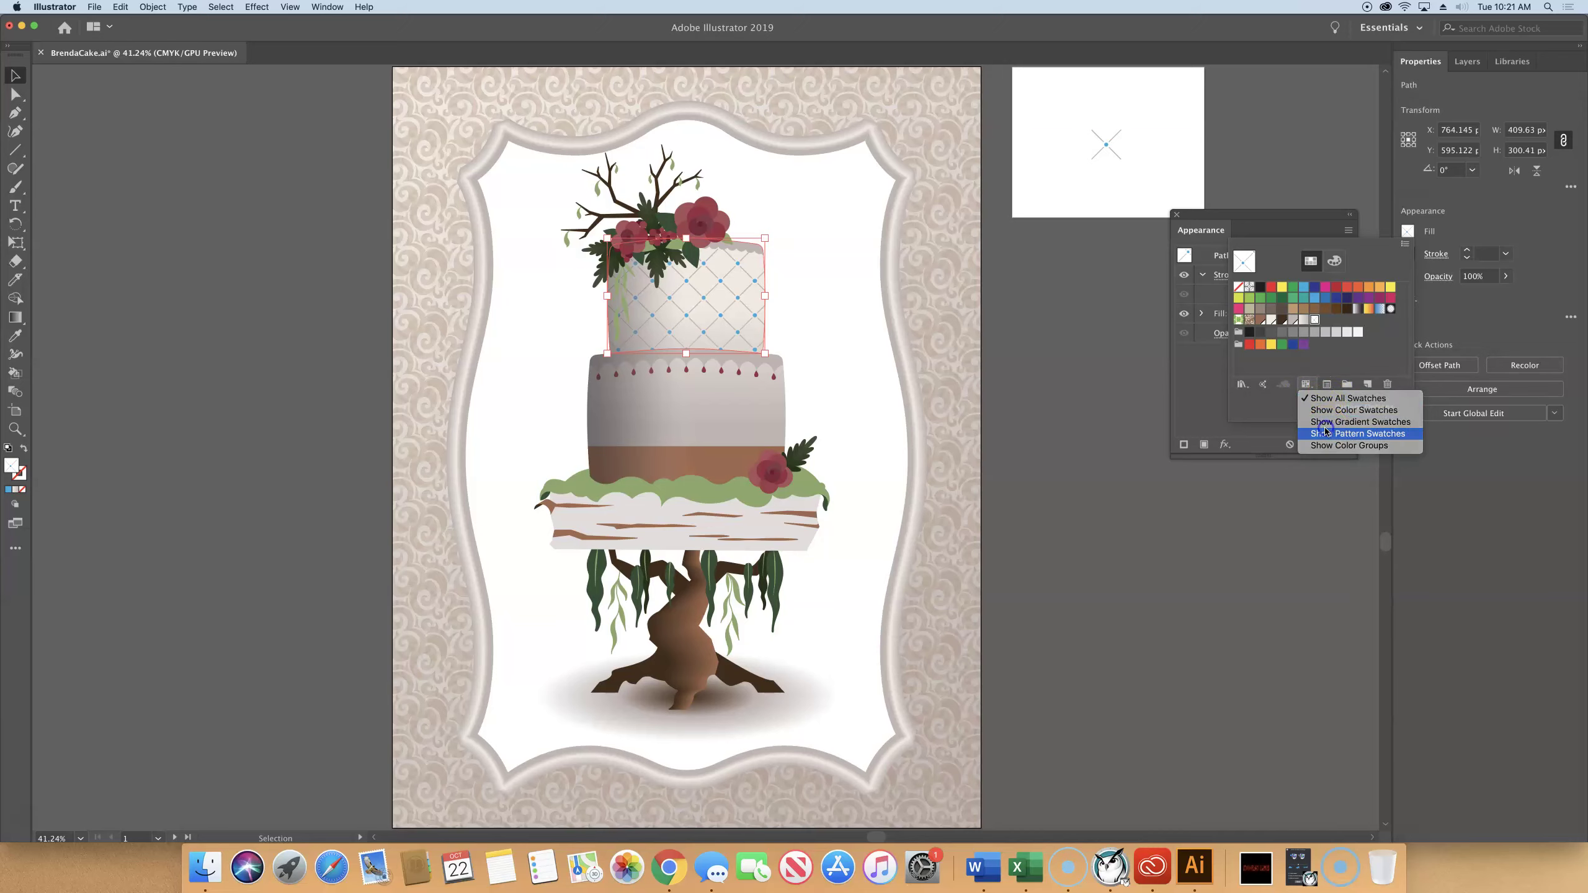
left_click(1315, 387)
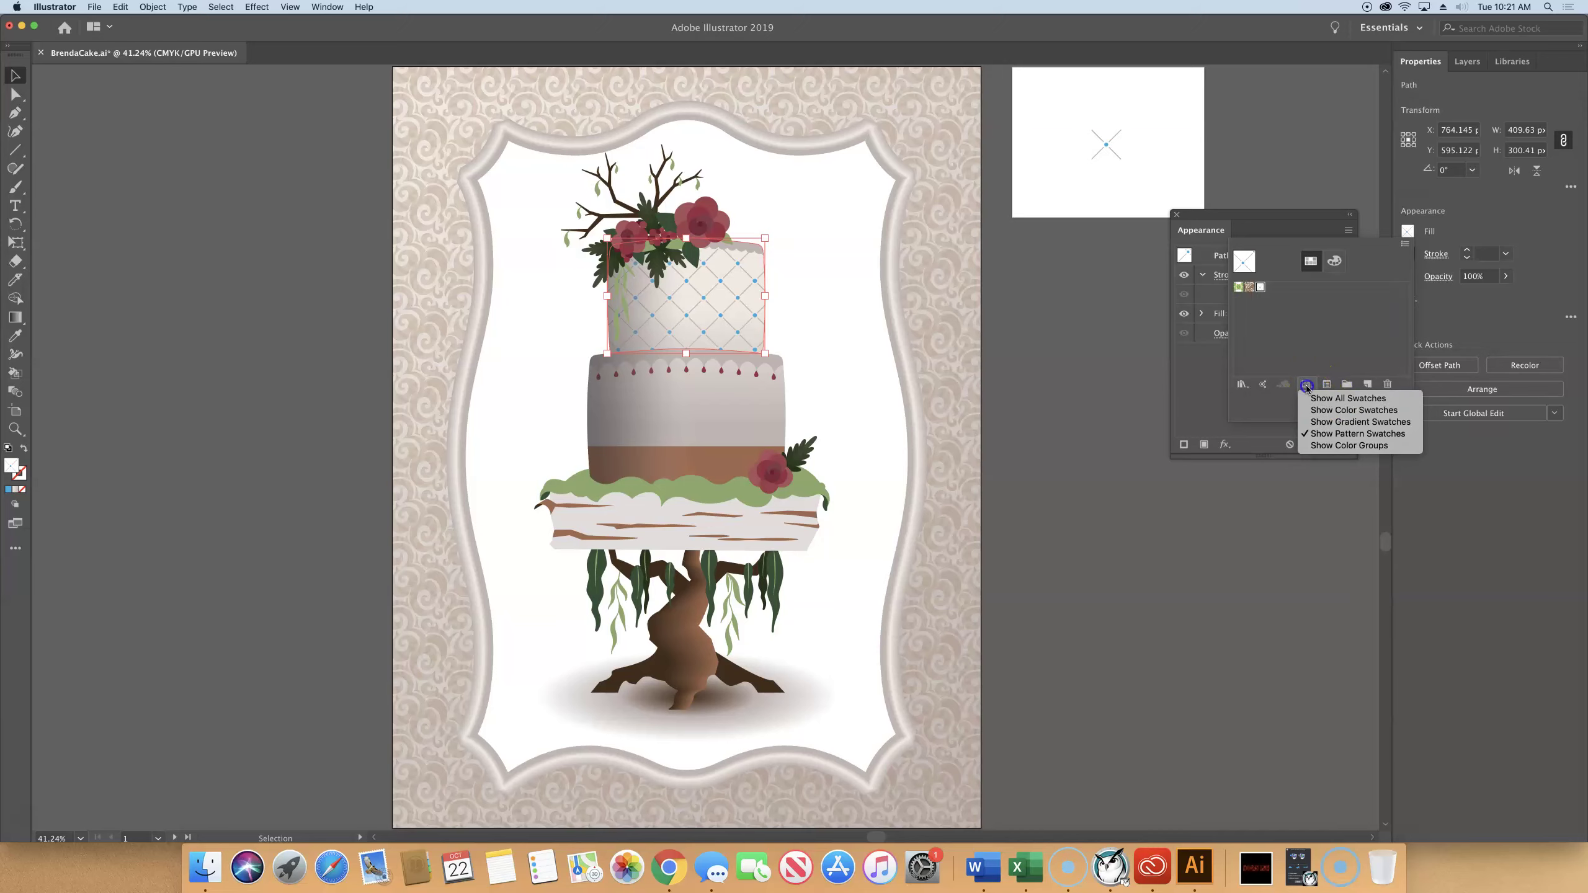
left_click(1312, 421)
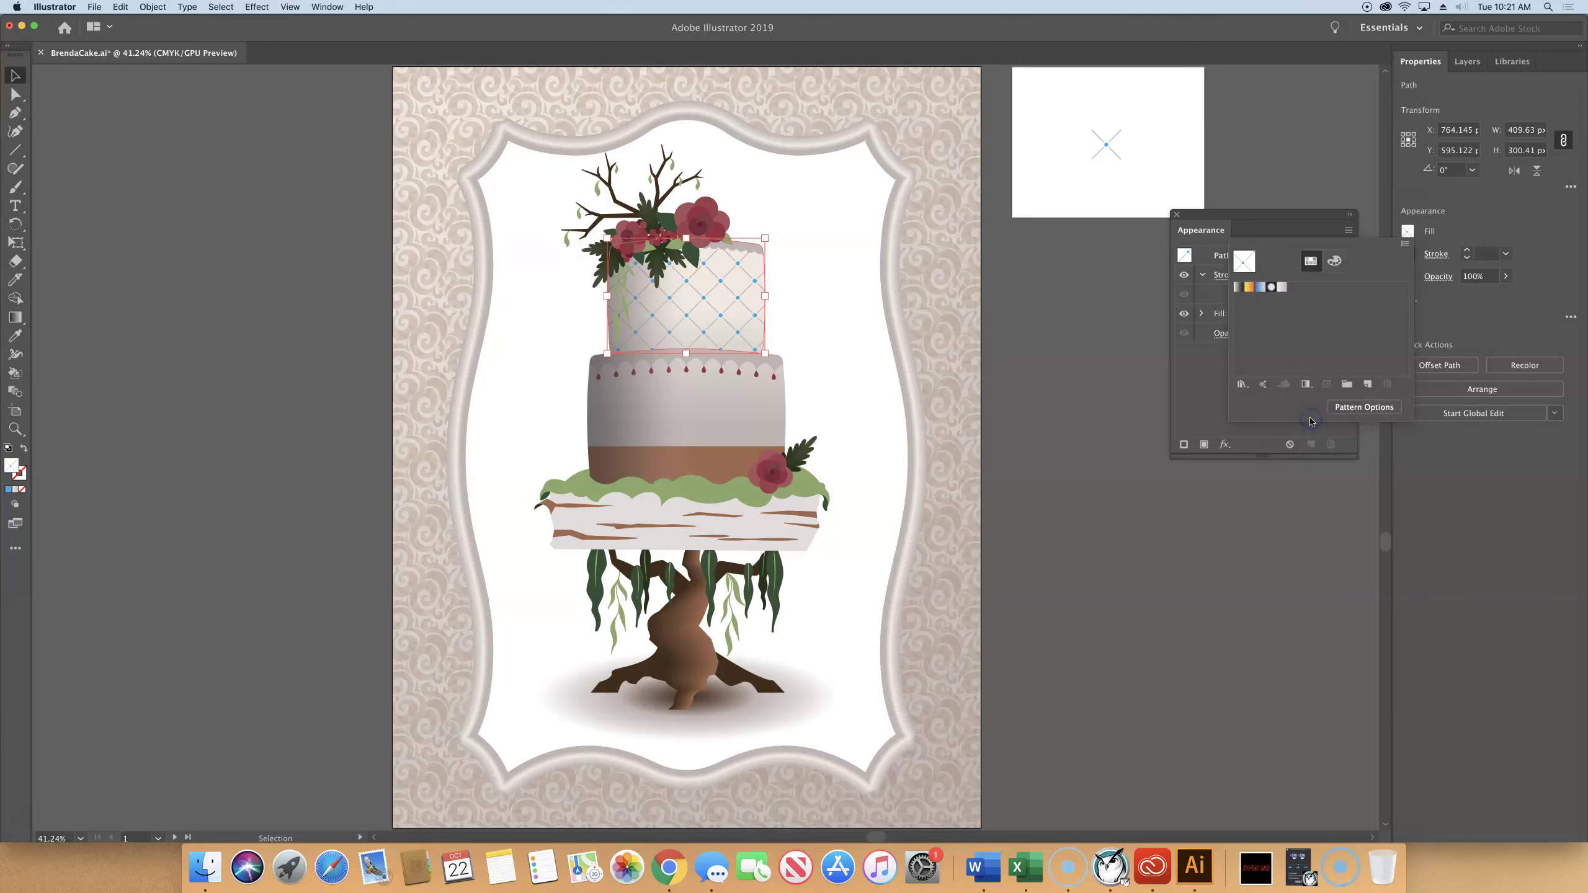
left_click(1307, 385)
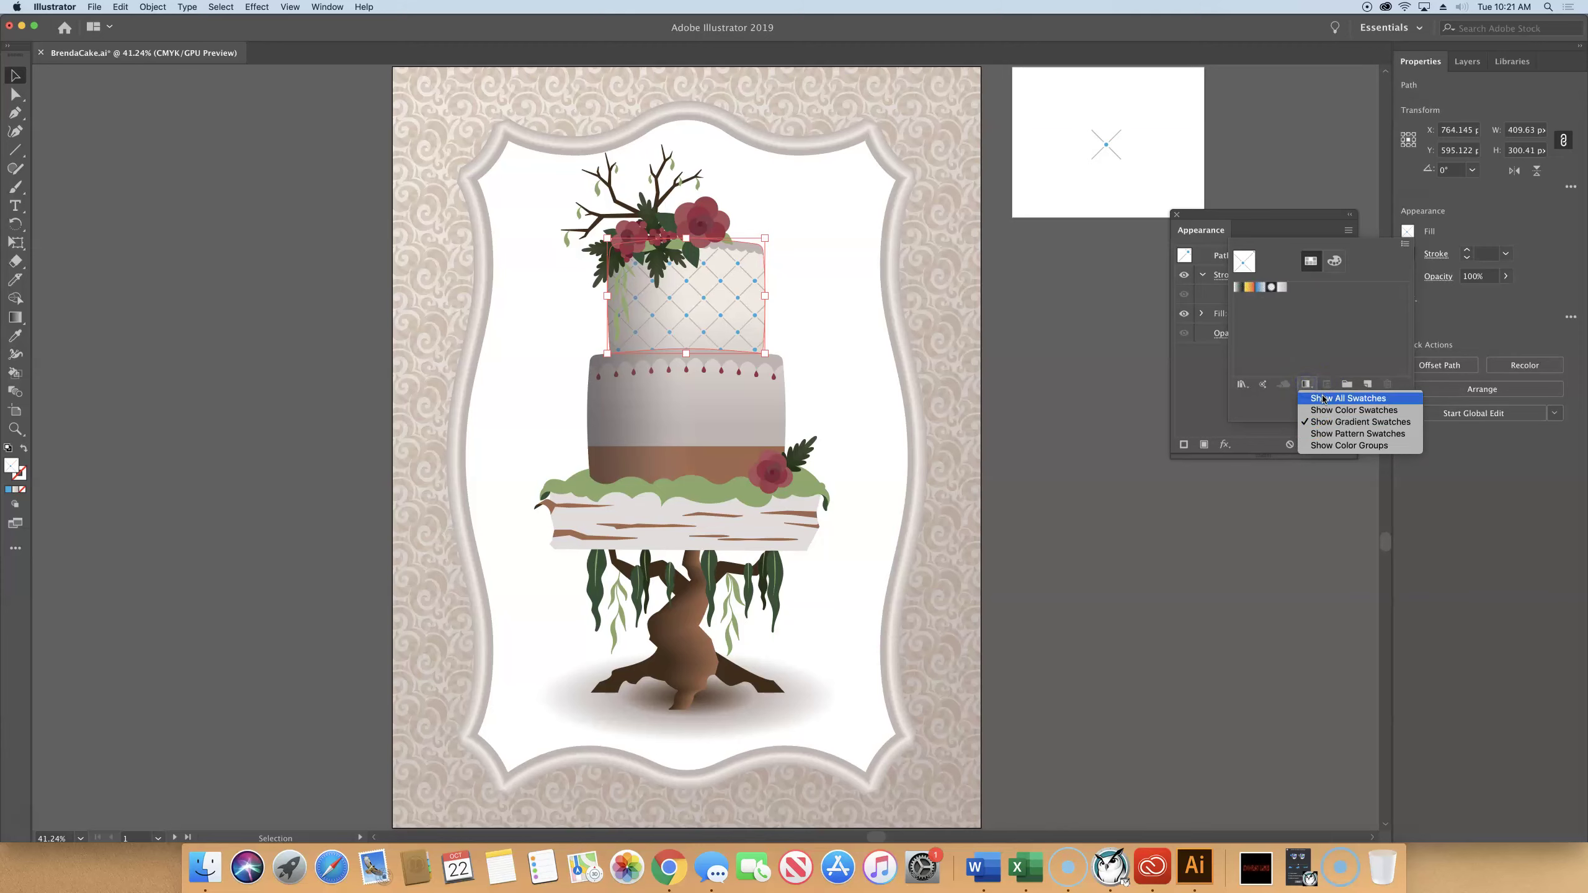
left_click(1323, 399)
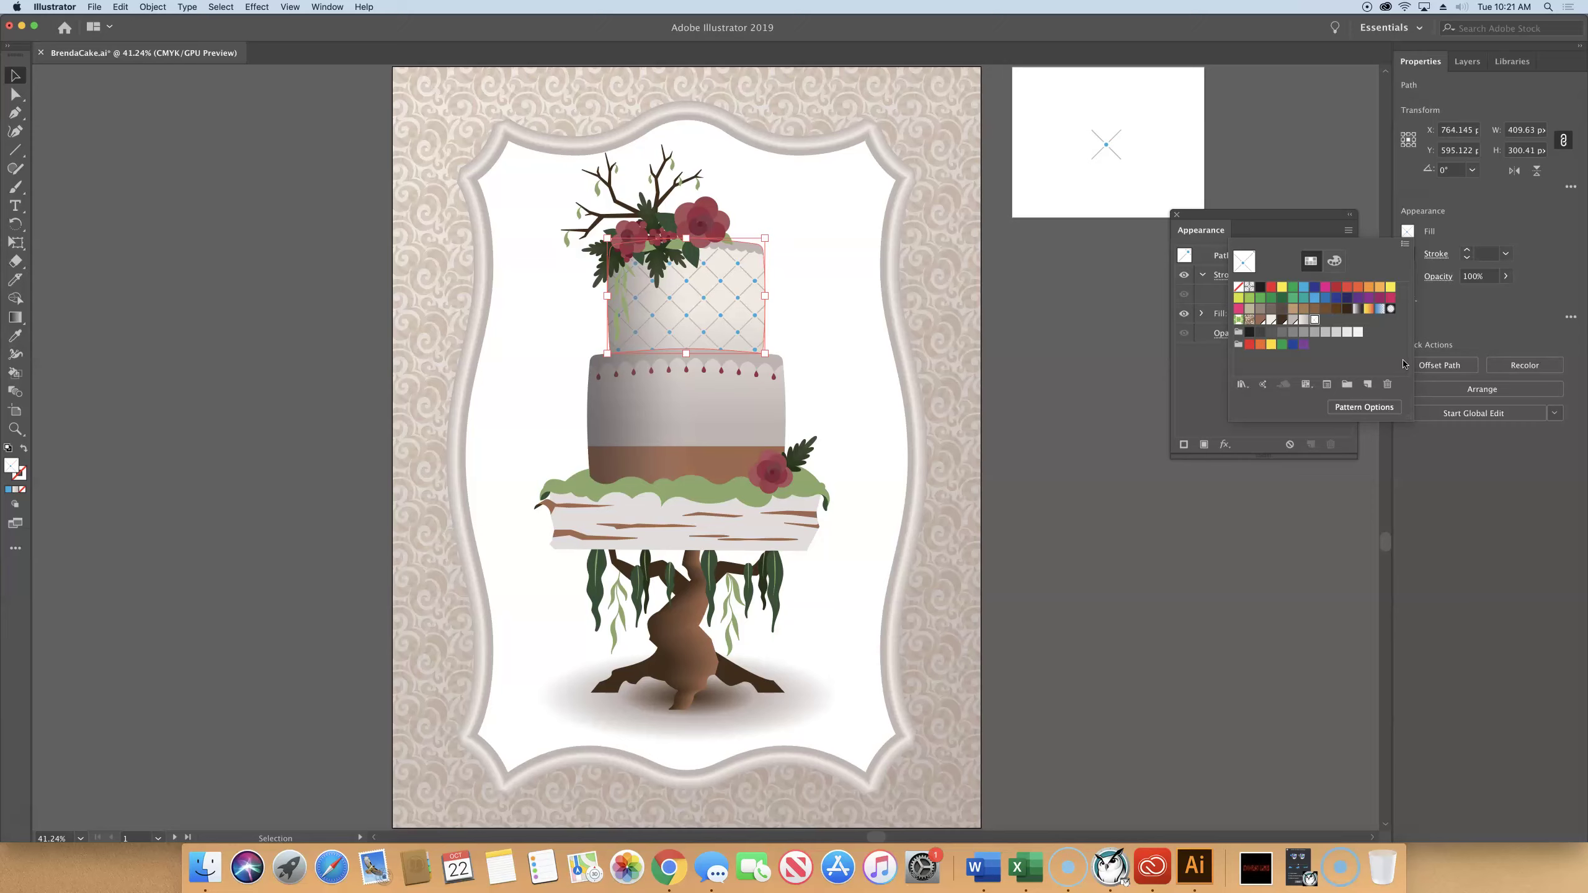
- Shift the lattice inside the top tier, then open the Cake Top swatch in Pattern Editing Mode
left_click_drag(629, 305, 734, 299)
left_click(1409, 232)
left_click(1409, 232)
mouse_move(1375, 247)
left_mouse_down()
mouse_move(1389, 255)
mouse_move(1358, 255)
mouse_move(1368, 274)
mouse_move(1317, 323)
mouse_move(827, 180)
mouse_move(438, 181)
mouse_move(250, 156)
left_mouse_up()
double_click(1316, 322)
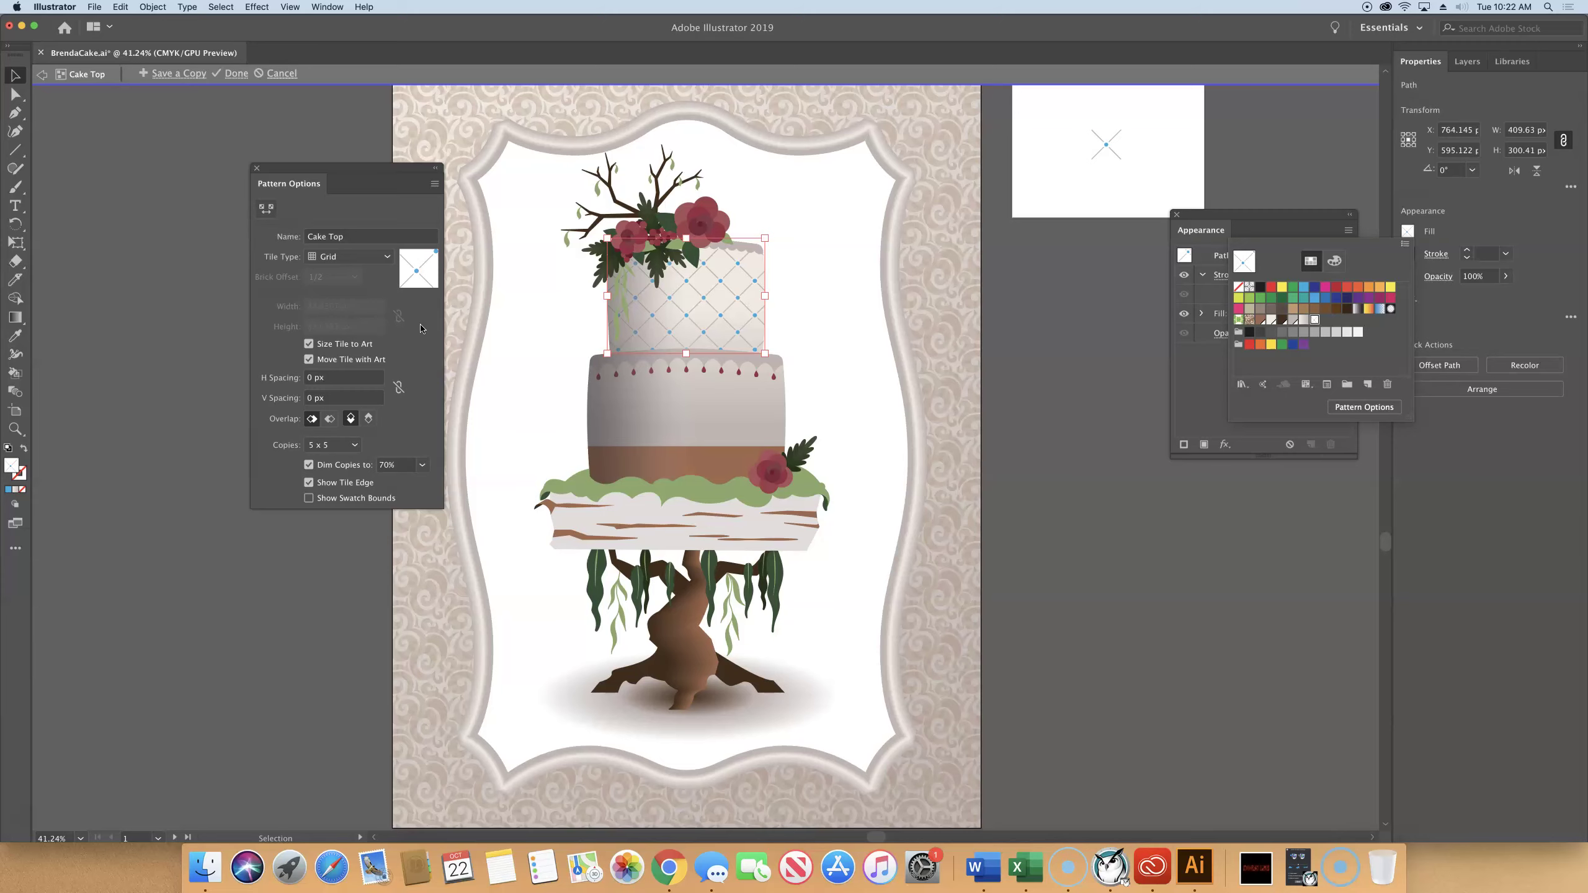
- Zoom in on the tile and move the centre and top-right corner dots about 28 px right
left_click(782, 310)
key("super+equal")
key("super+equal")
key("super+equal")
key("super+equal")
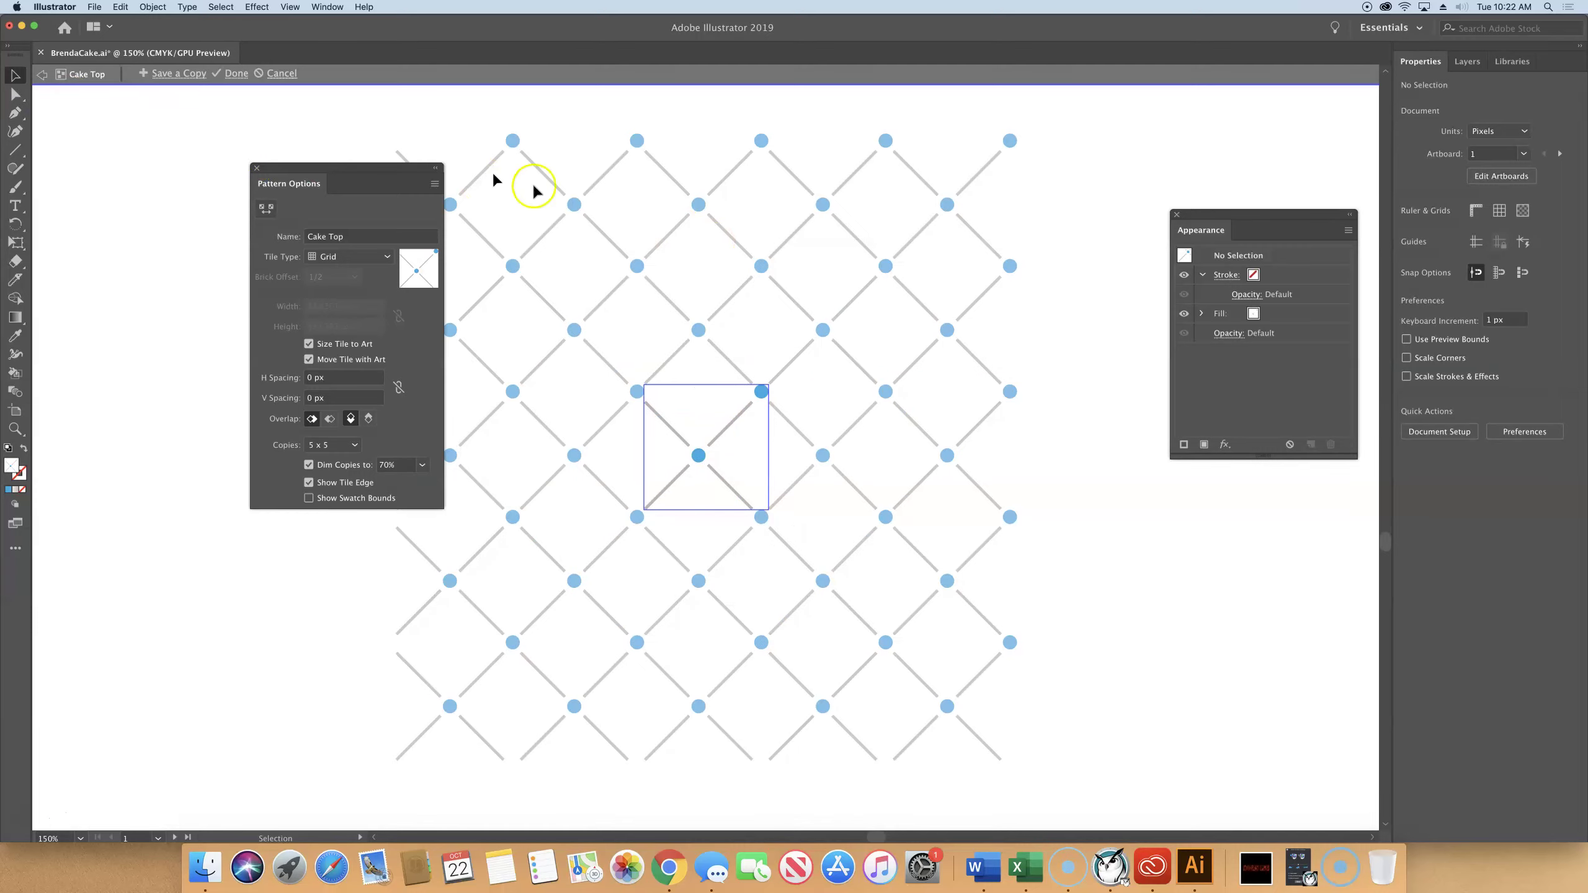
left_click(699, 456)
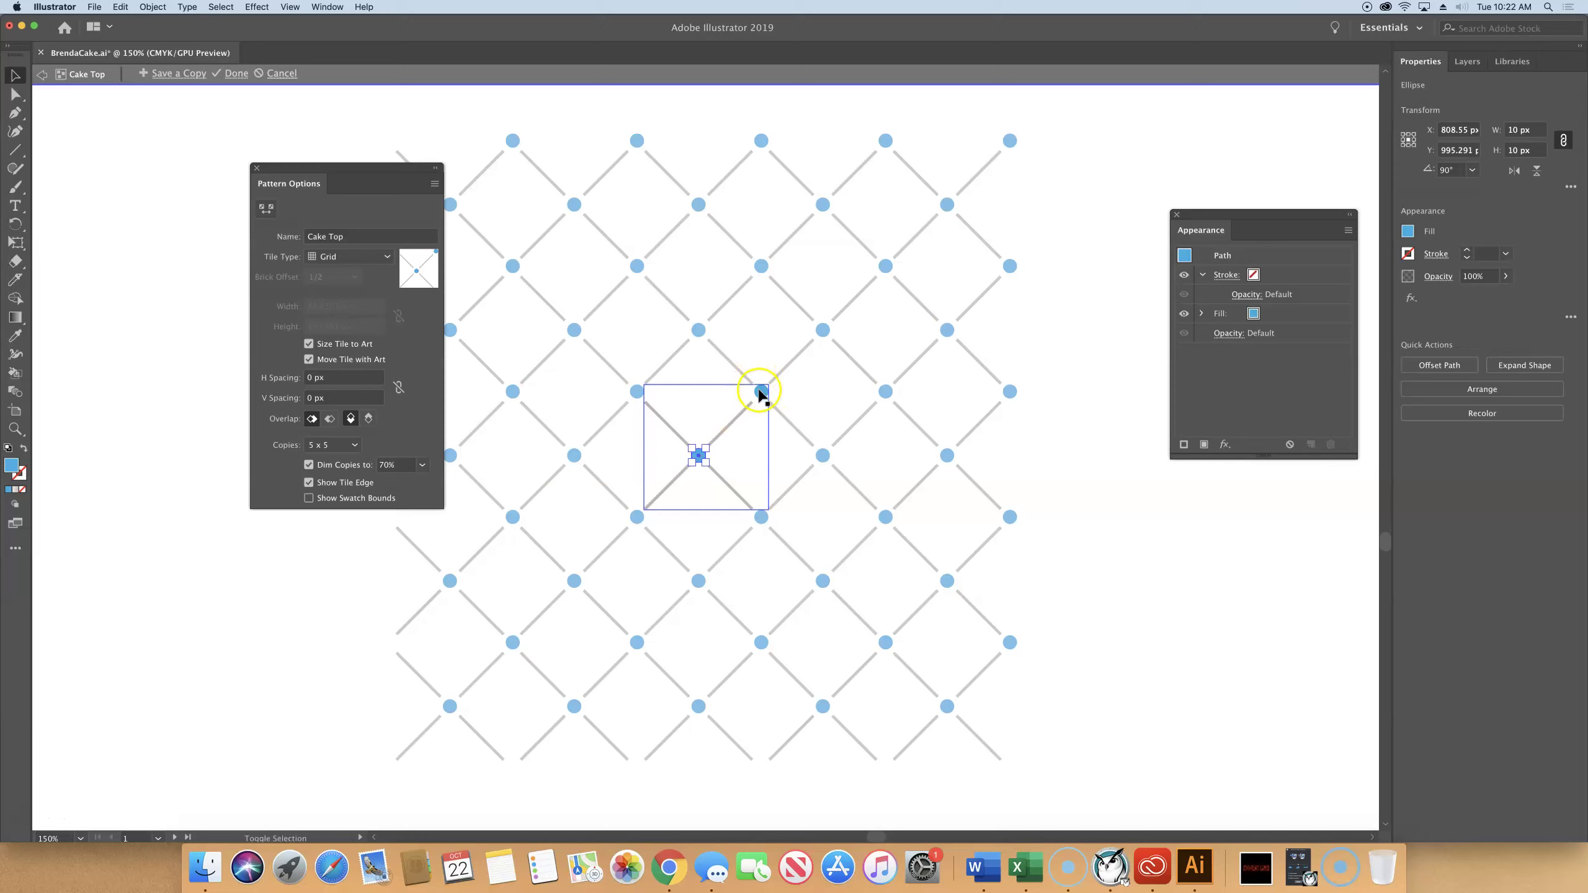
left_click(762, 392, "shift")
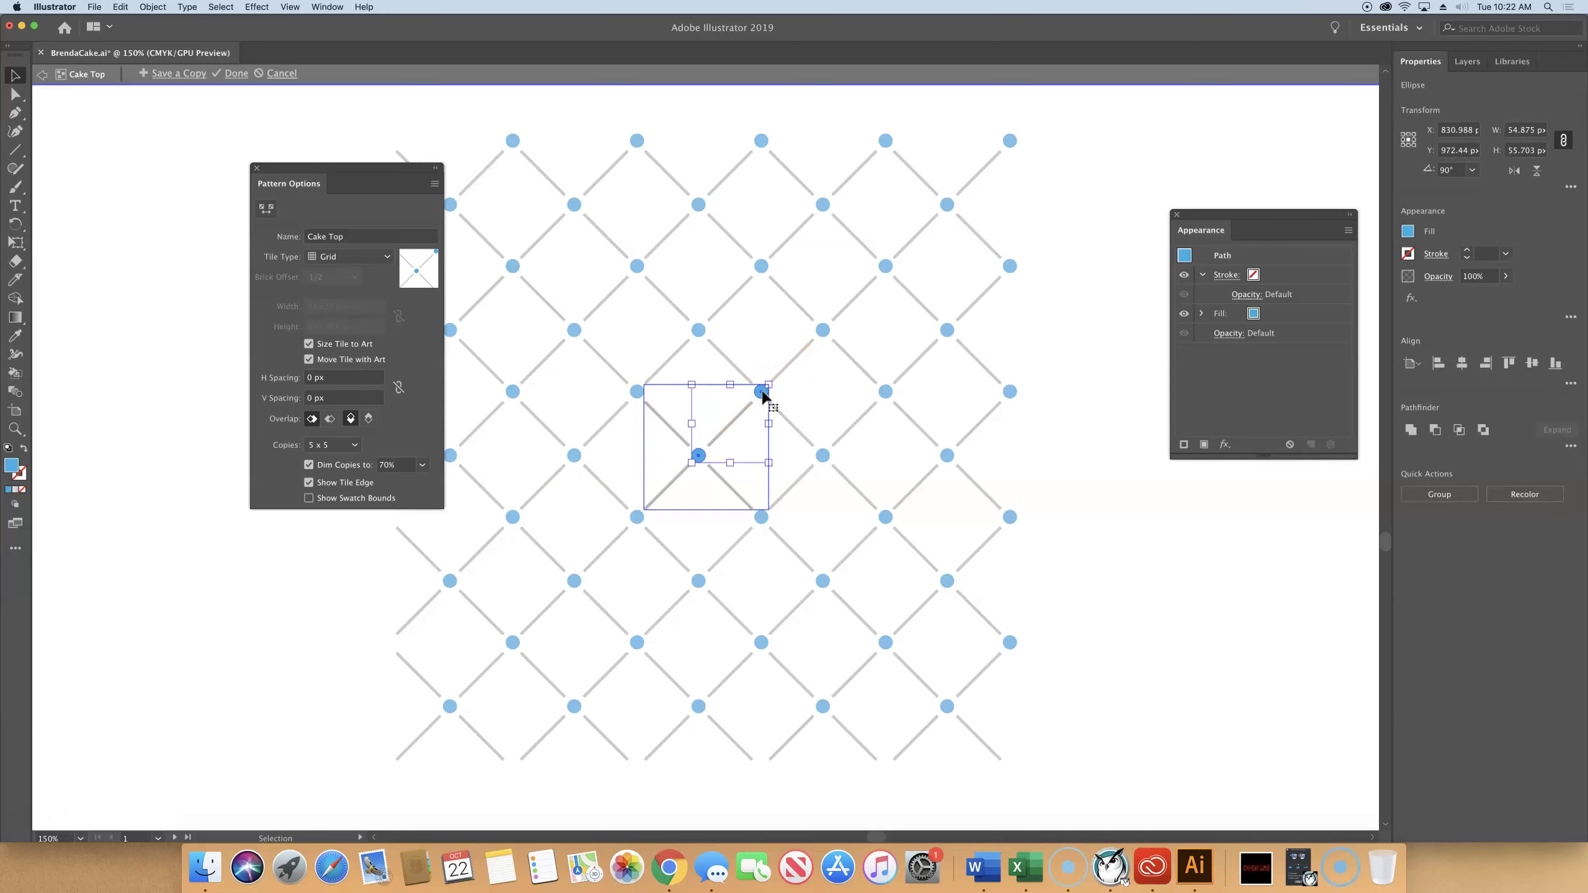
left_click_drag(763, 394, 780, 394)
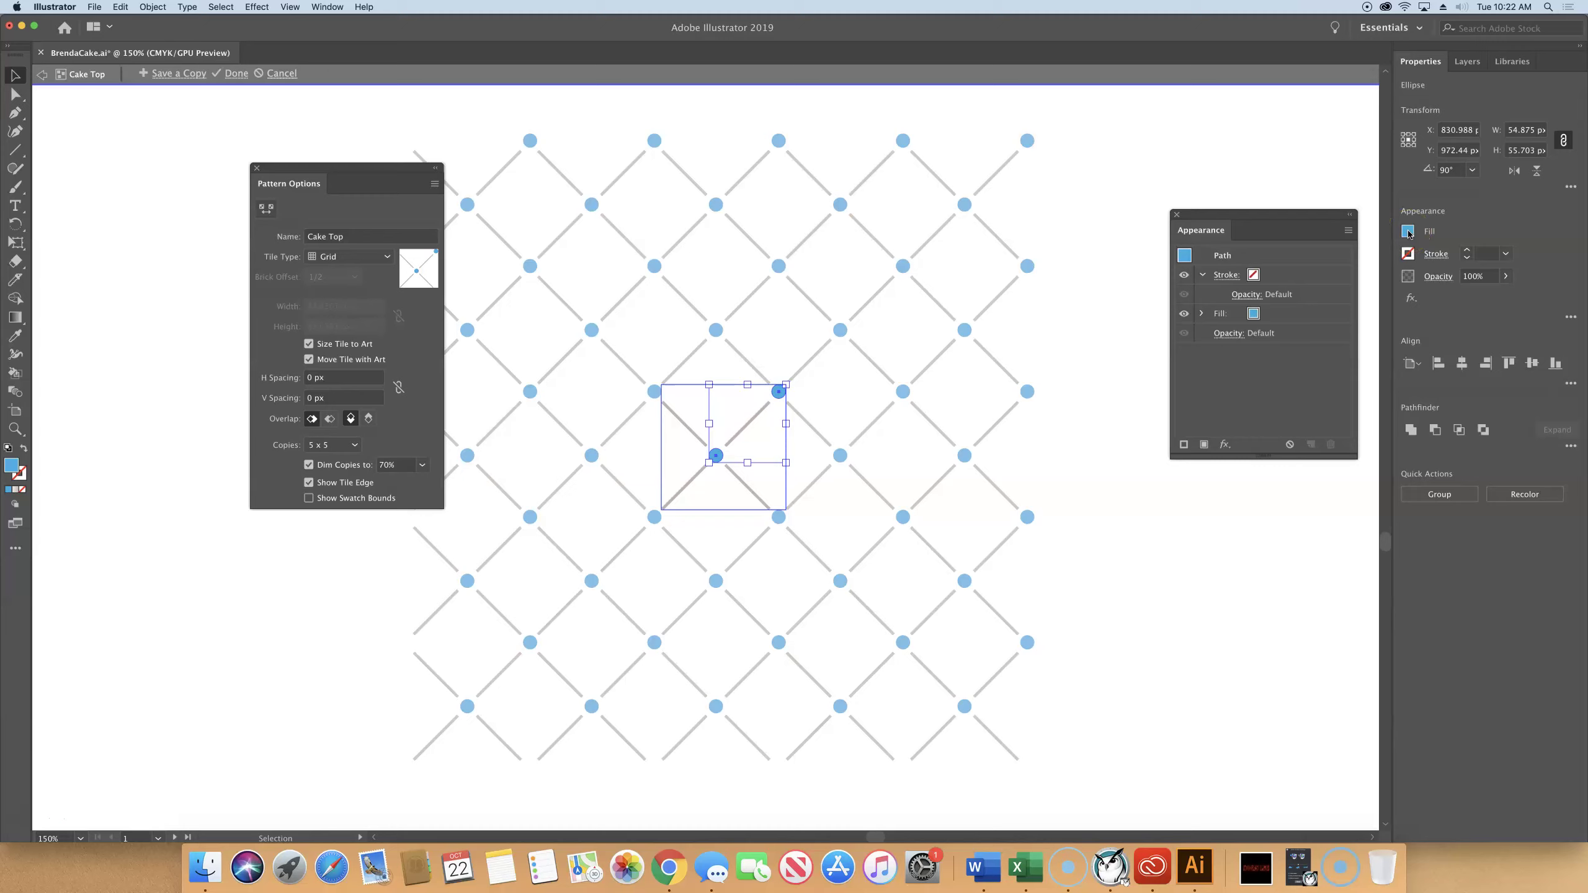
- Recolour the selected pattern dots brown from the Fill swatches
left_click(1408, 232)
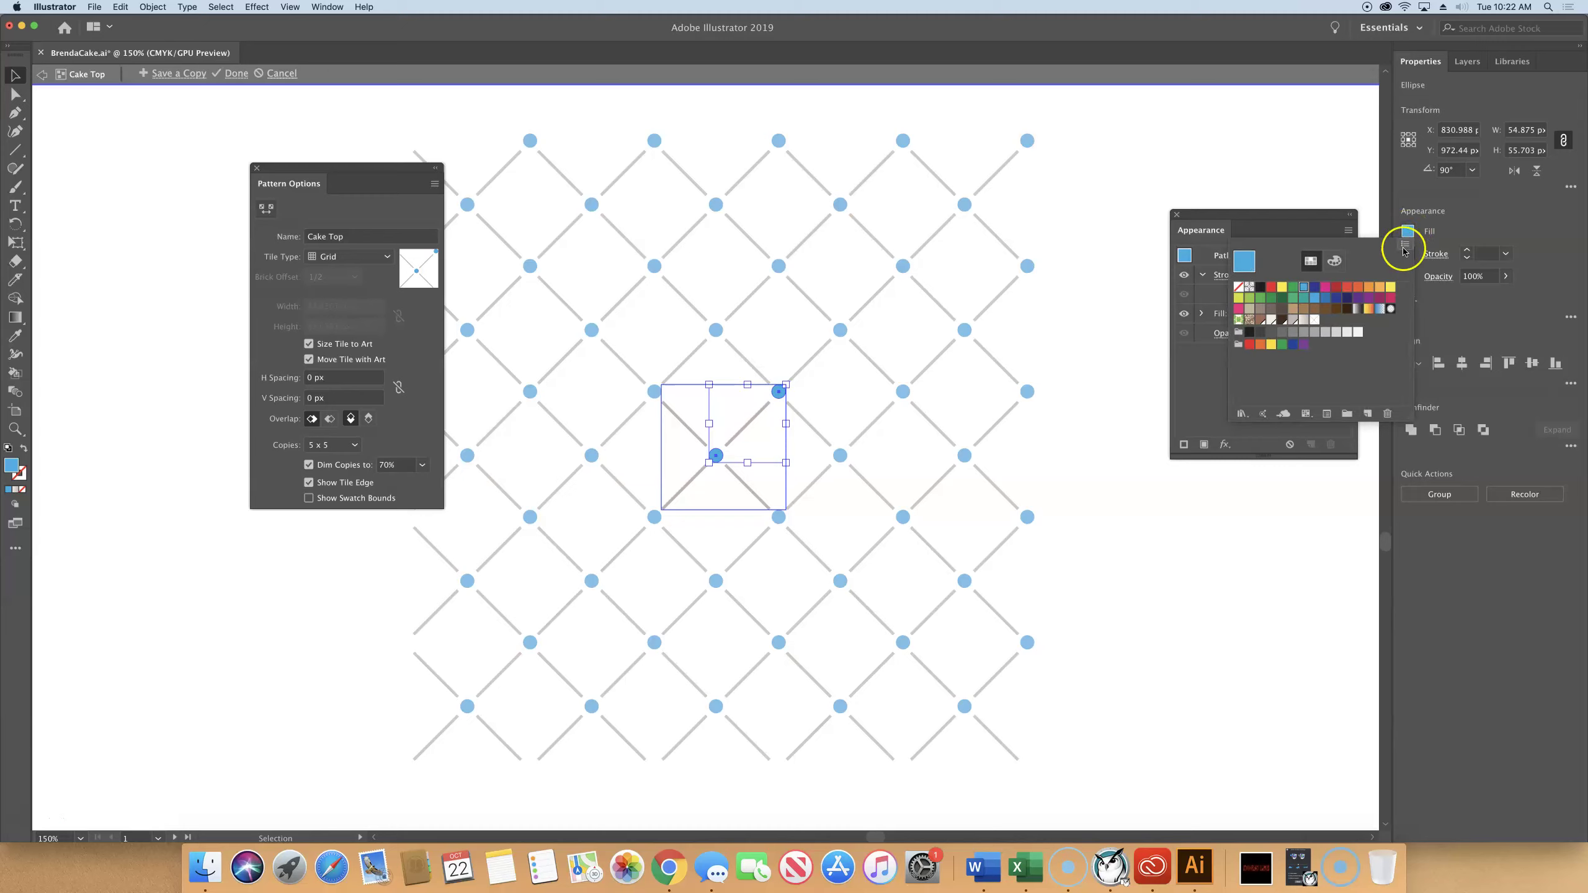
left_click(1260, 321)
left_click(1263, 322)
left_click(1261, 323)
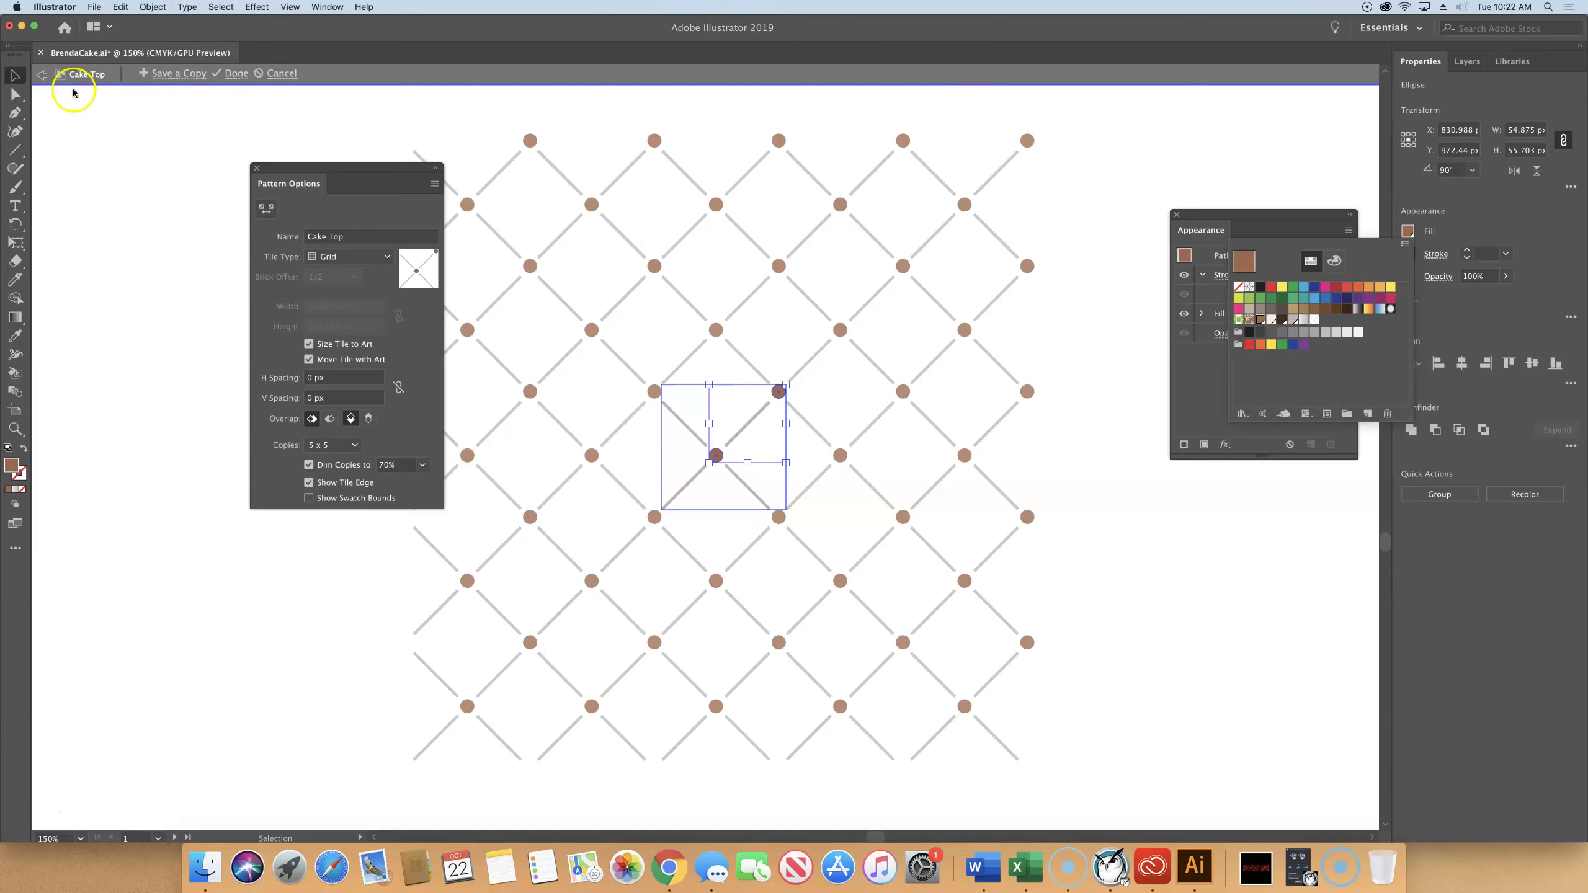
- Finish pattern editing and fit the artboard to show the brown-dotted top tier
left_click(235, 75)
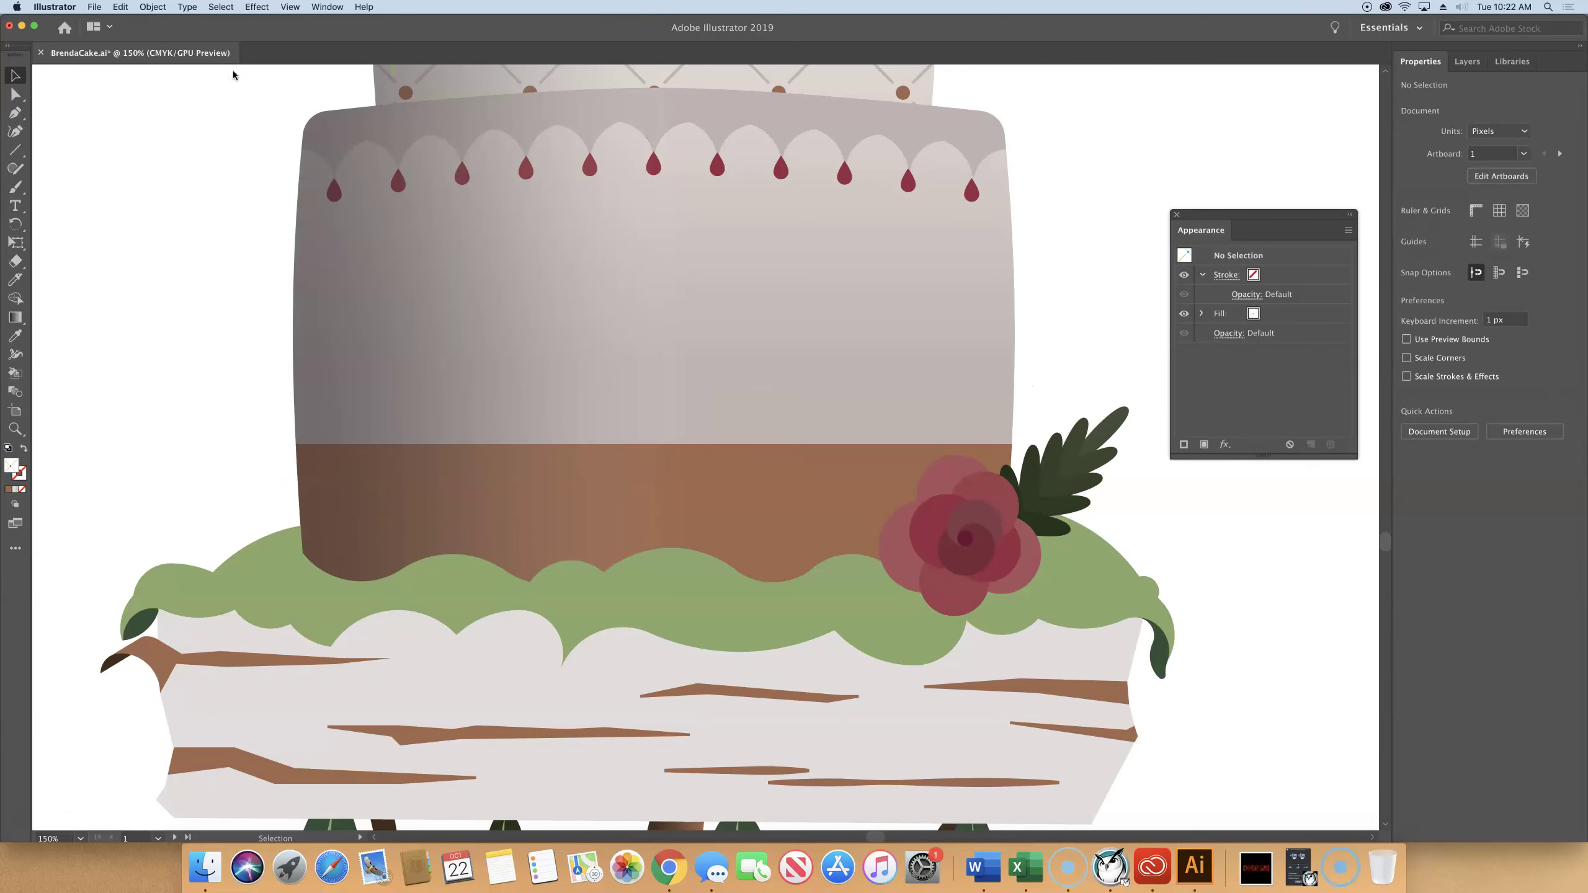
scroll(770, 178, "up", 10)
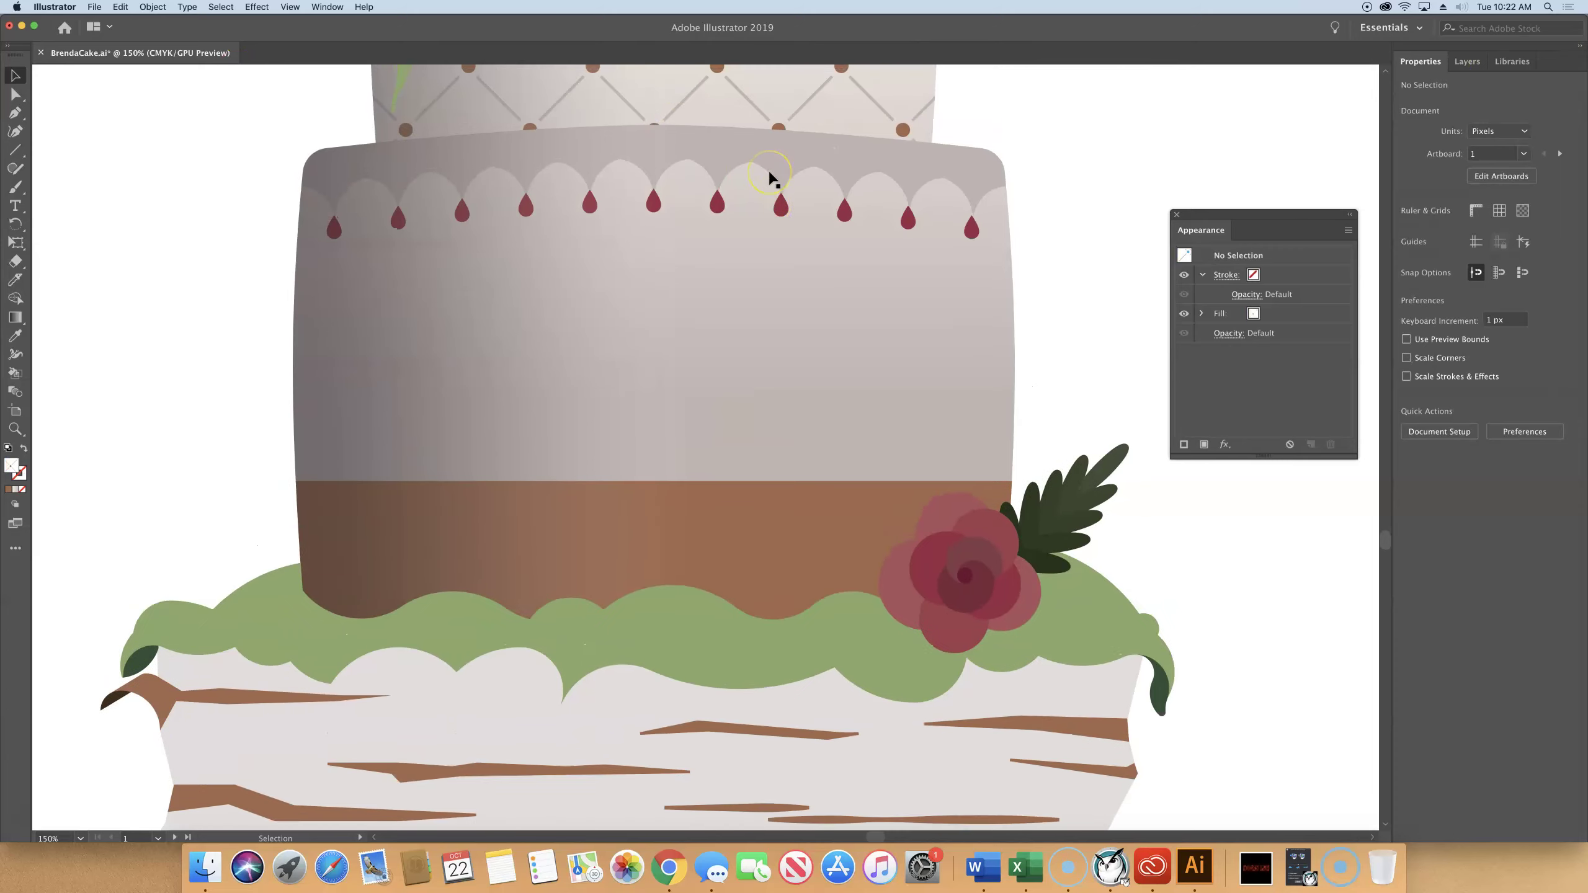
scroll(771, 179, "up", 4)
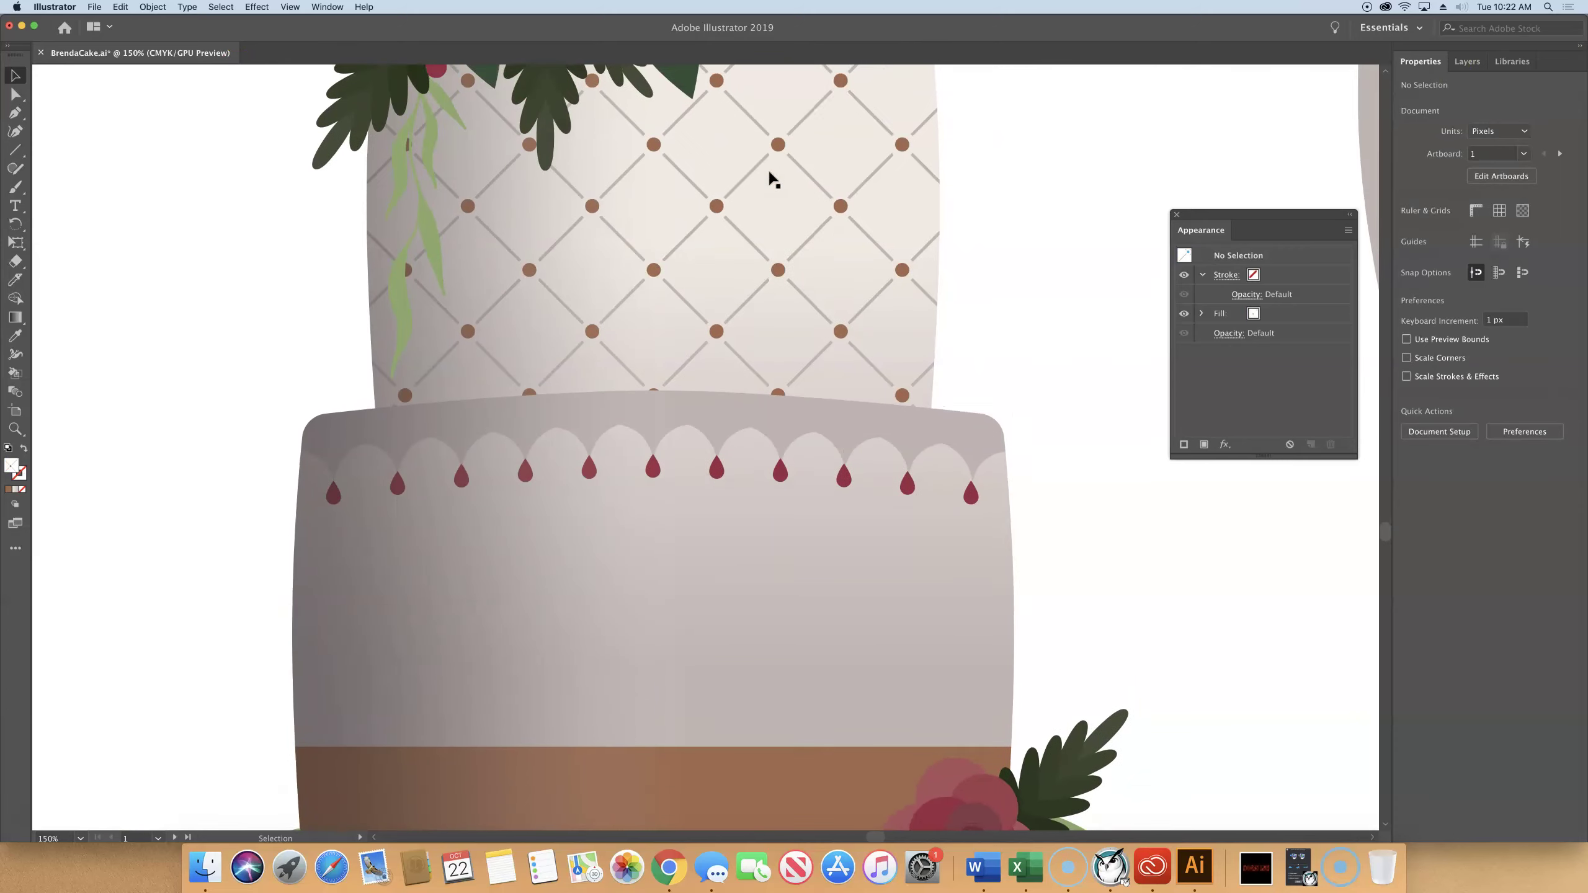
left_click(1050, 161)
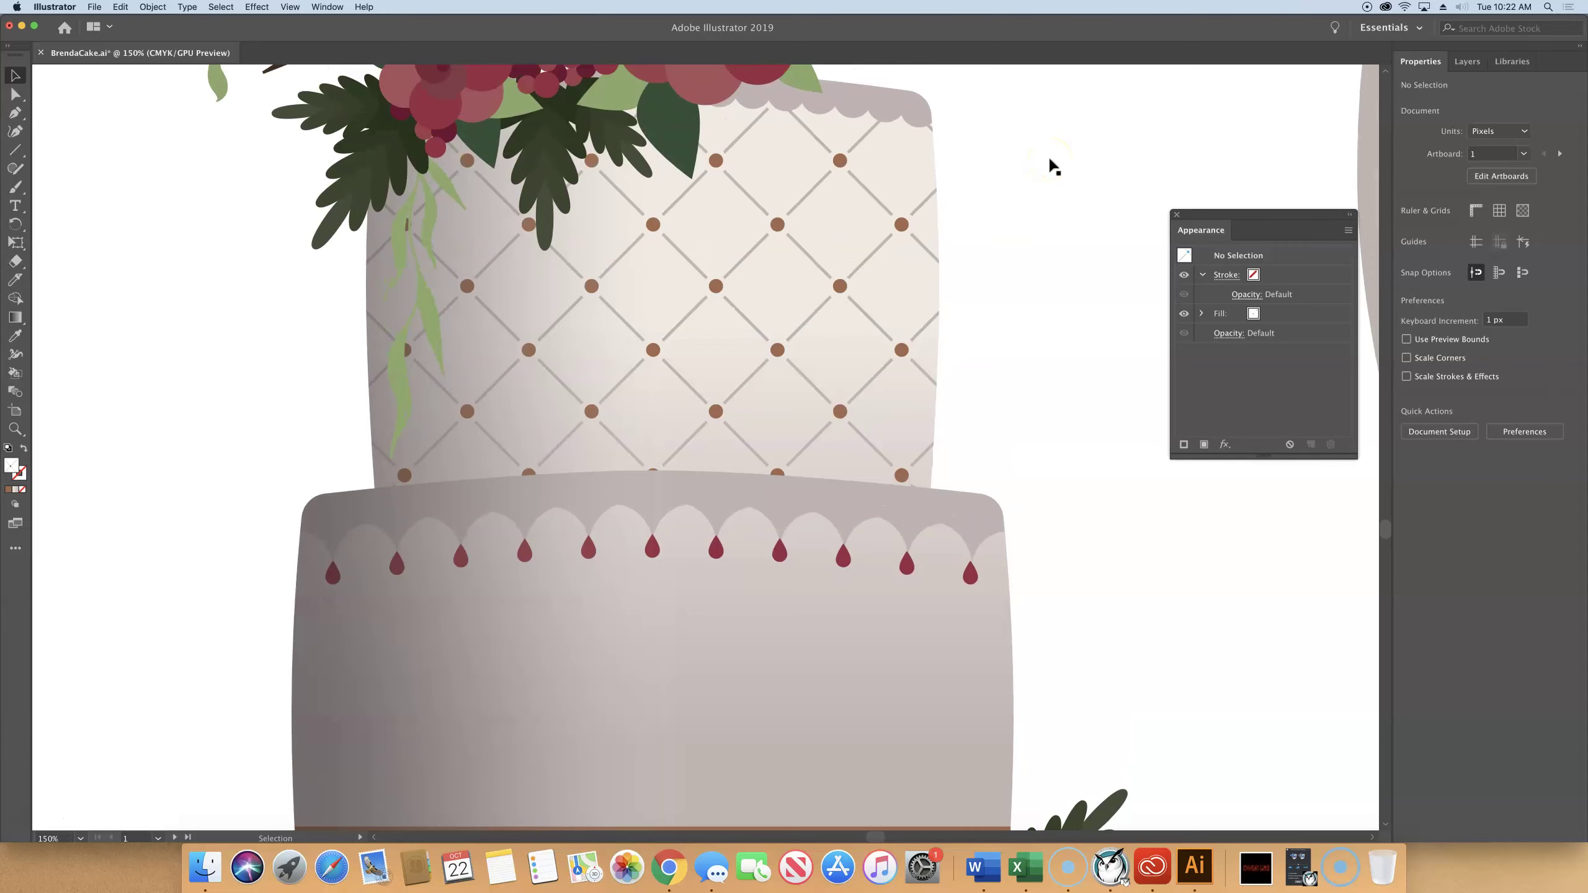
key("super+0")
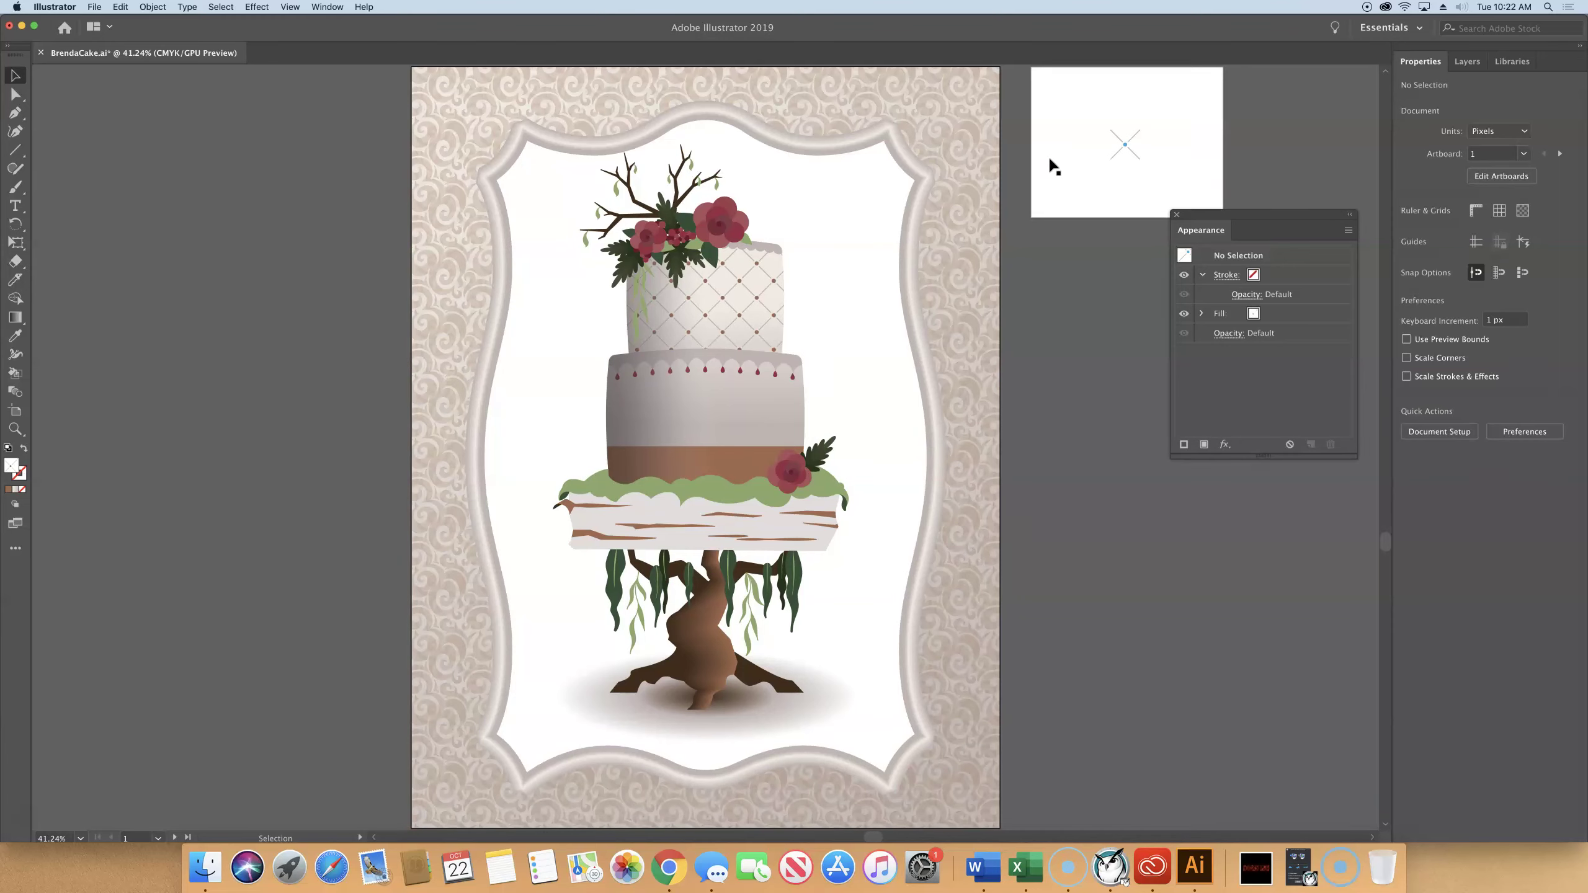
scroll(1048, 155, "left", 2)
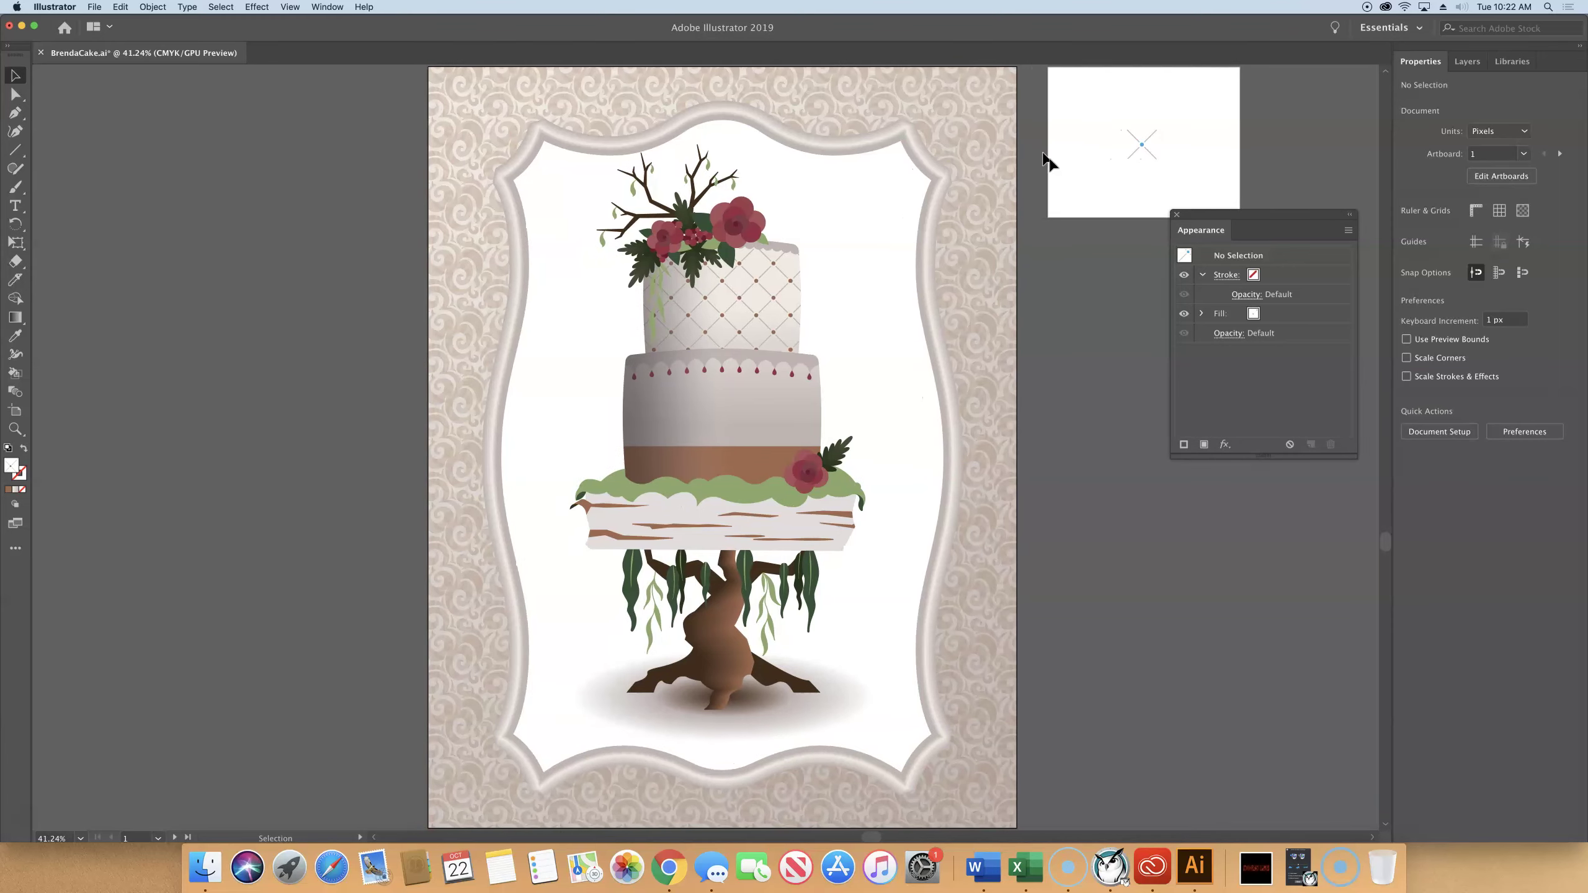
- Scale the top tier's pattern to 50% uniform, leaving the tier shape unchanged, with preview on
left_click(766, 284)
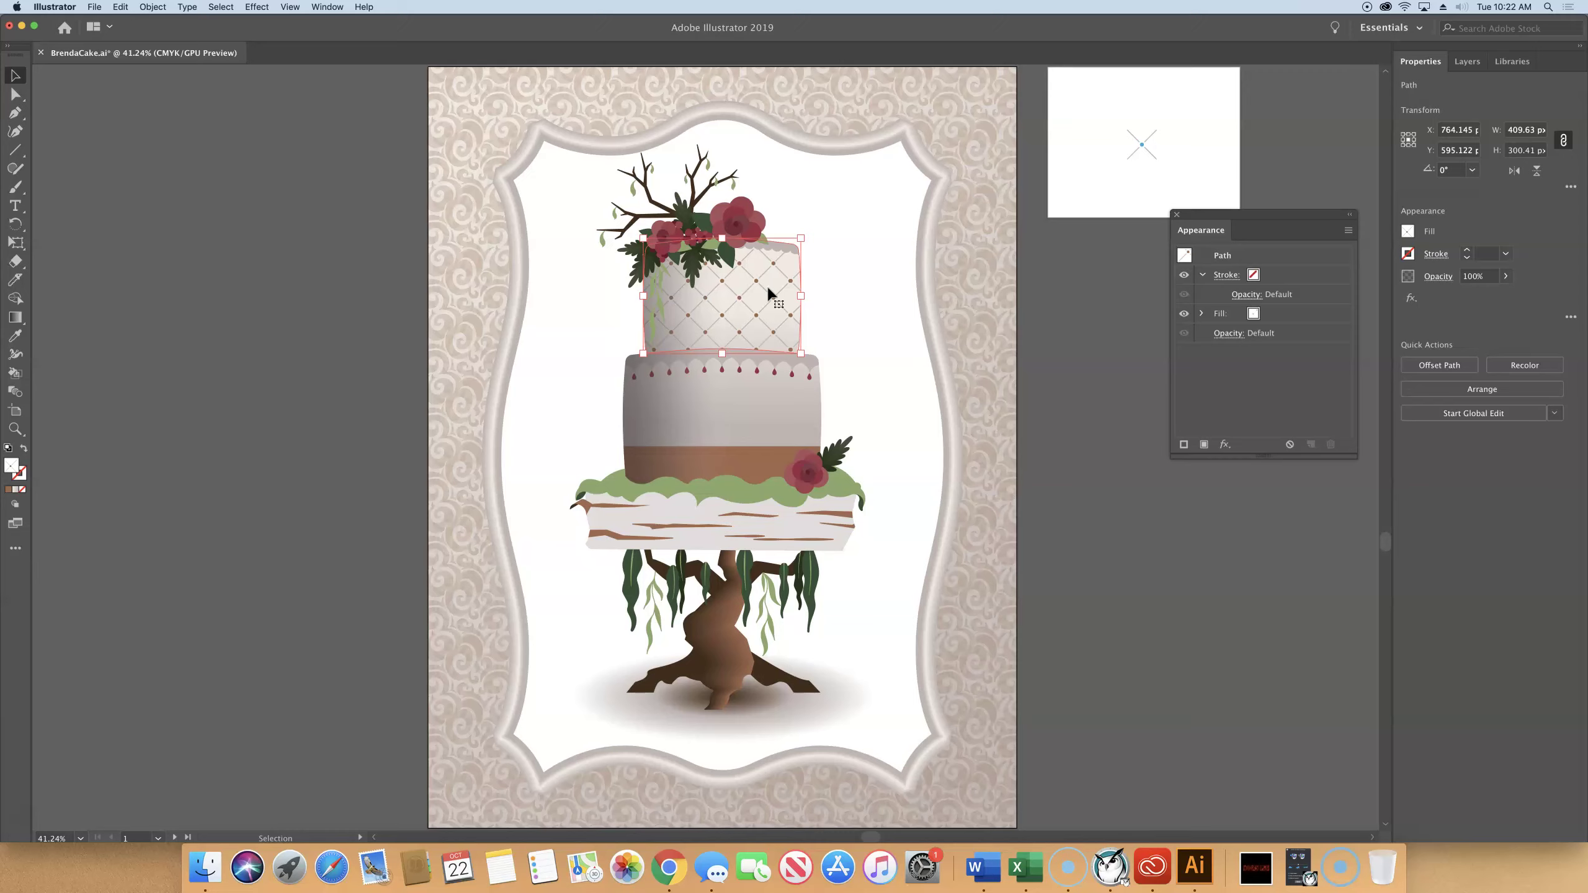
left_click(157, 7)
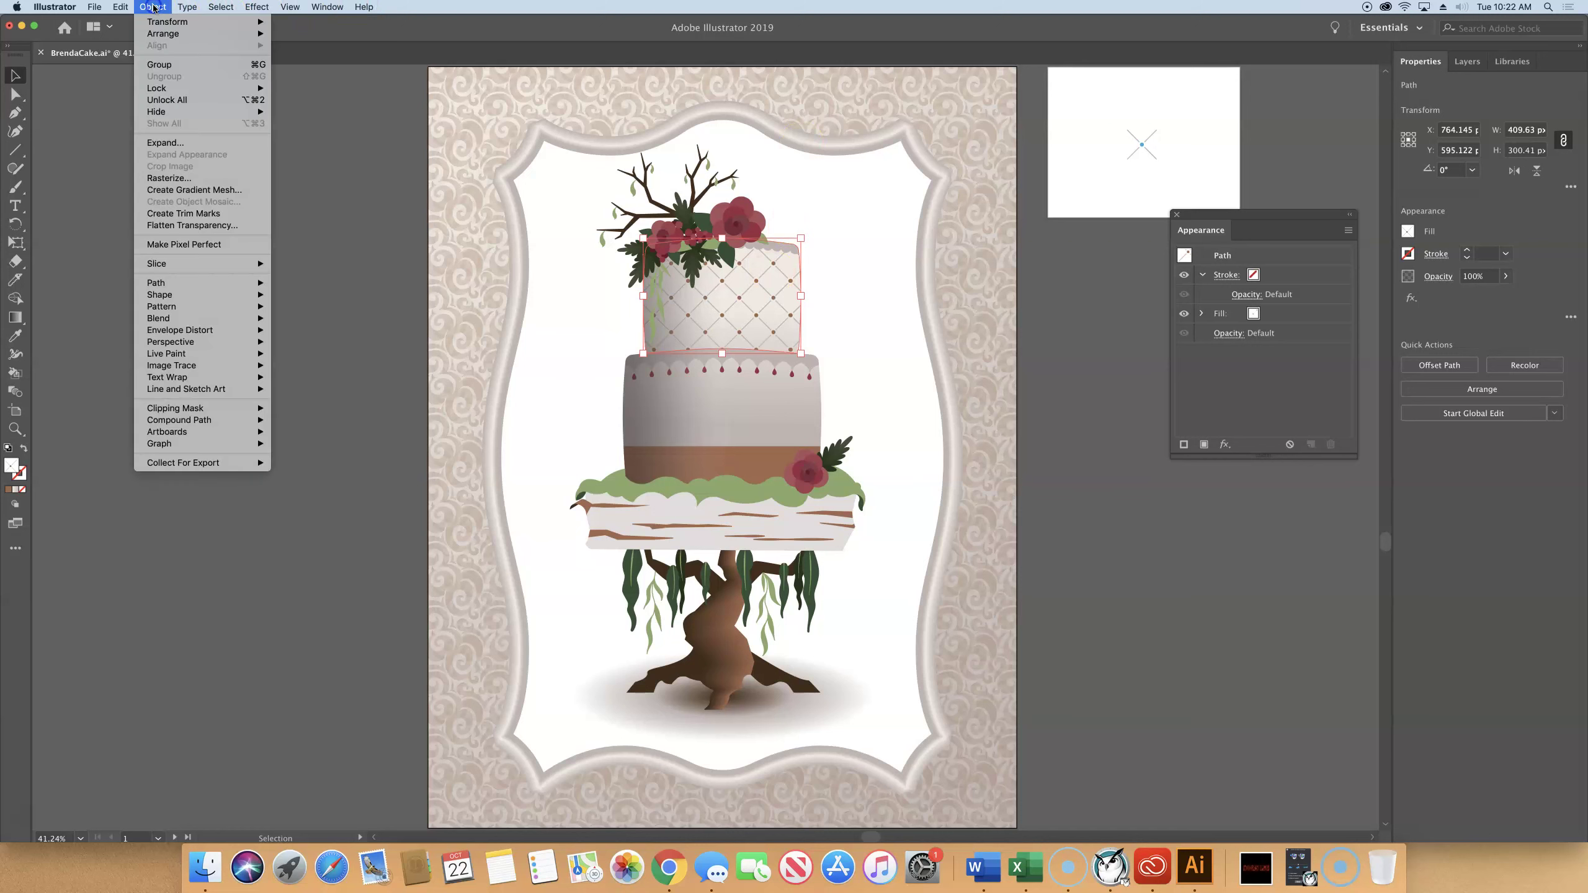
mouse_move(156, 23)
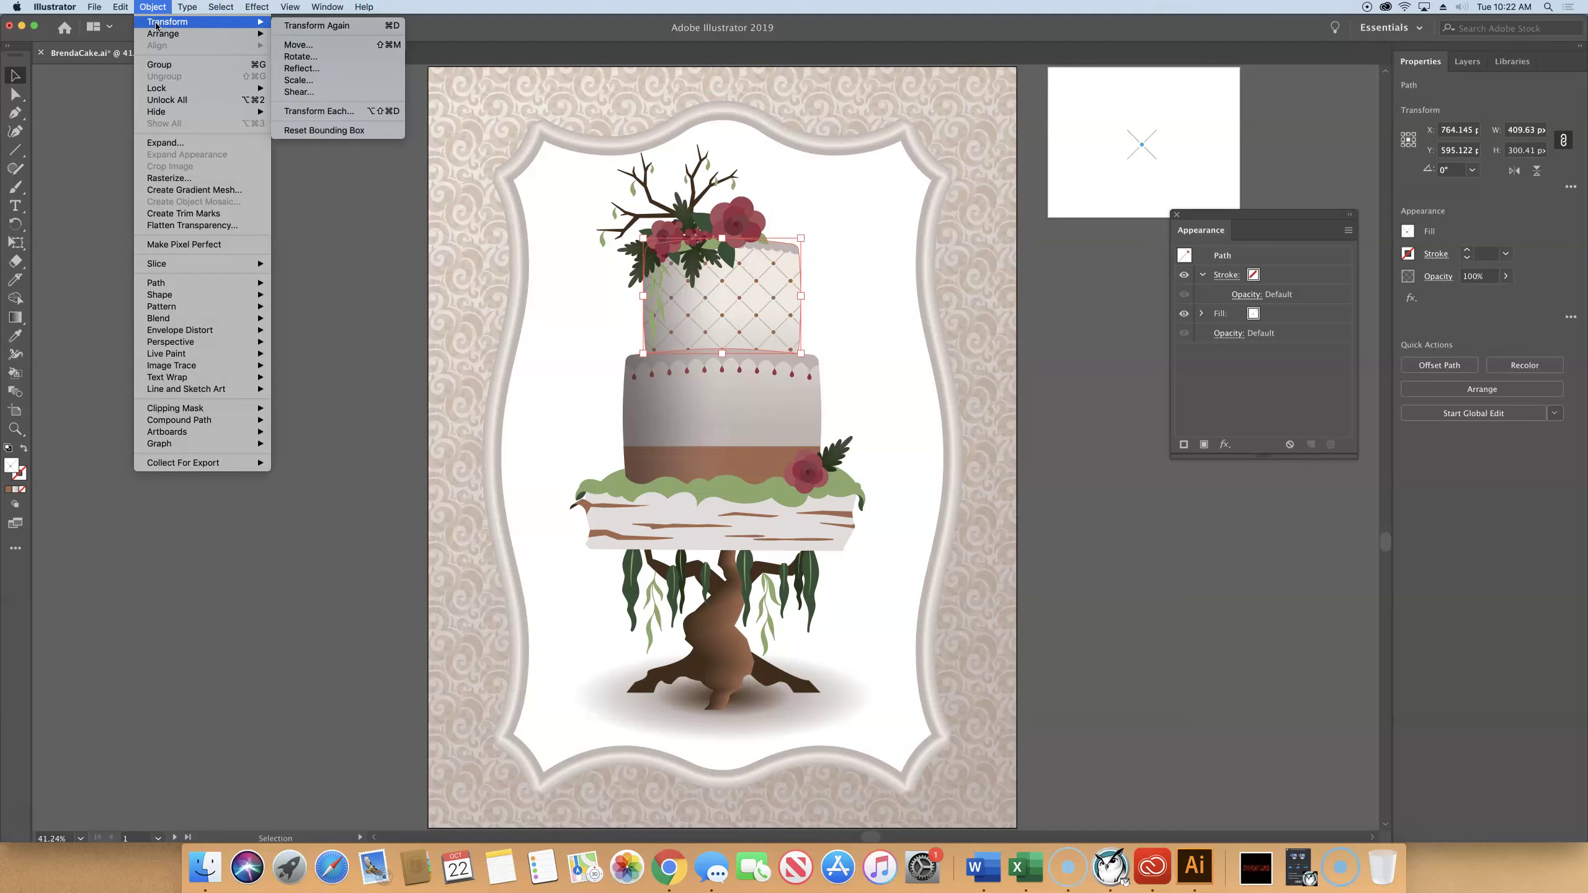
left_click(299, 80)
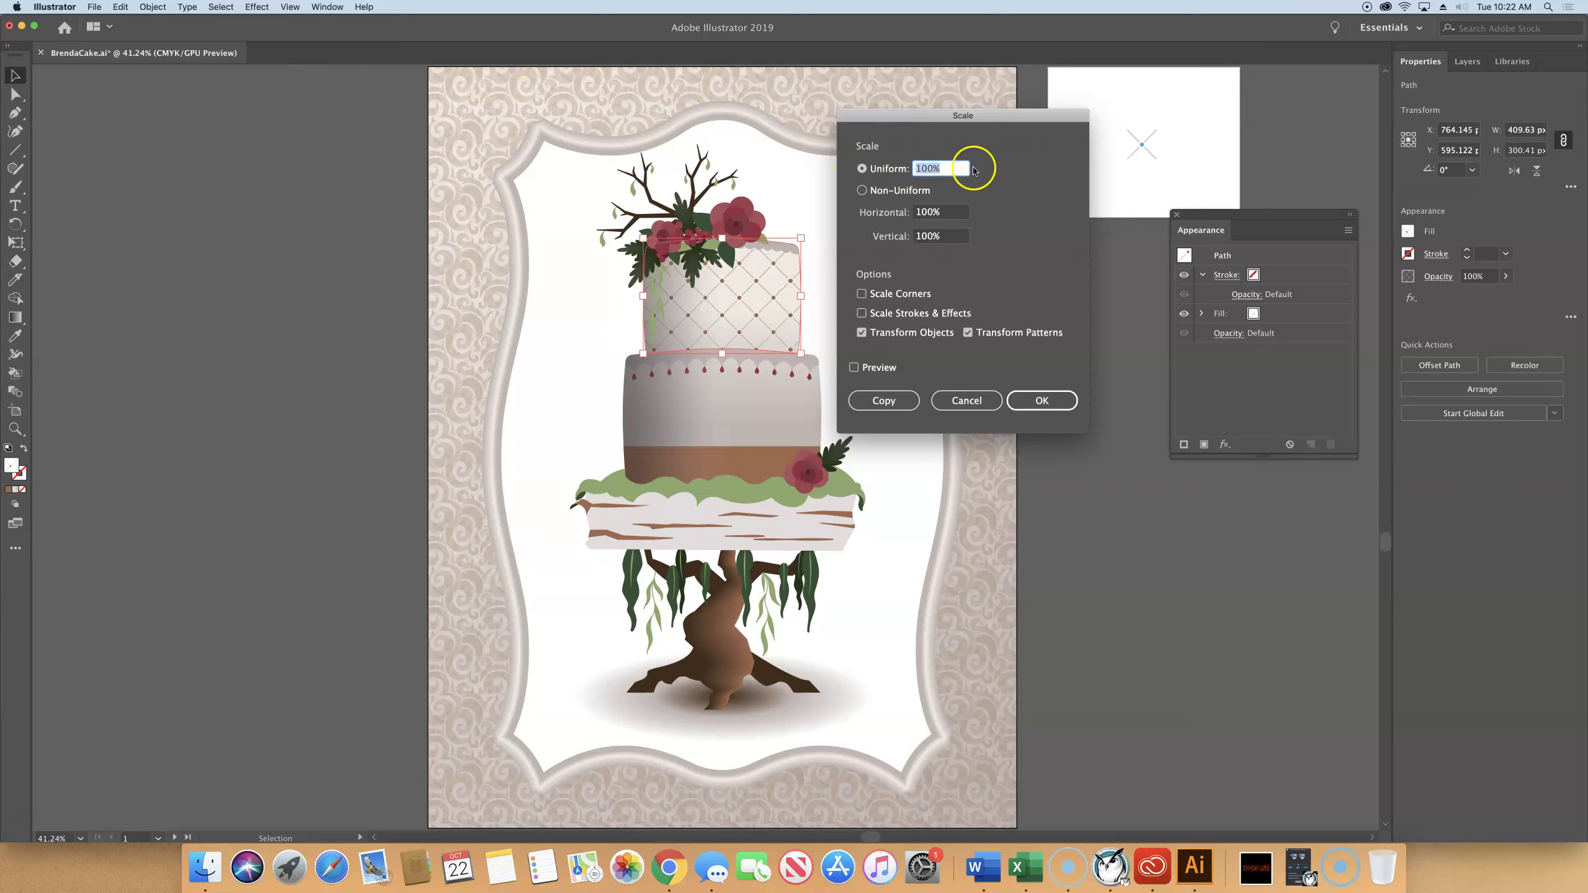
left_click(856, 169)
type("50")
left_click(863, 333)
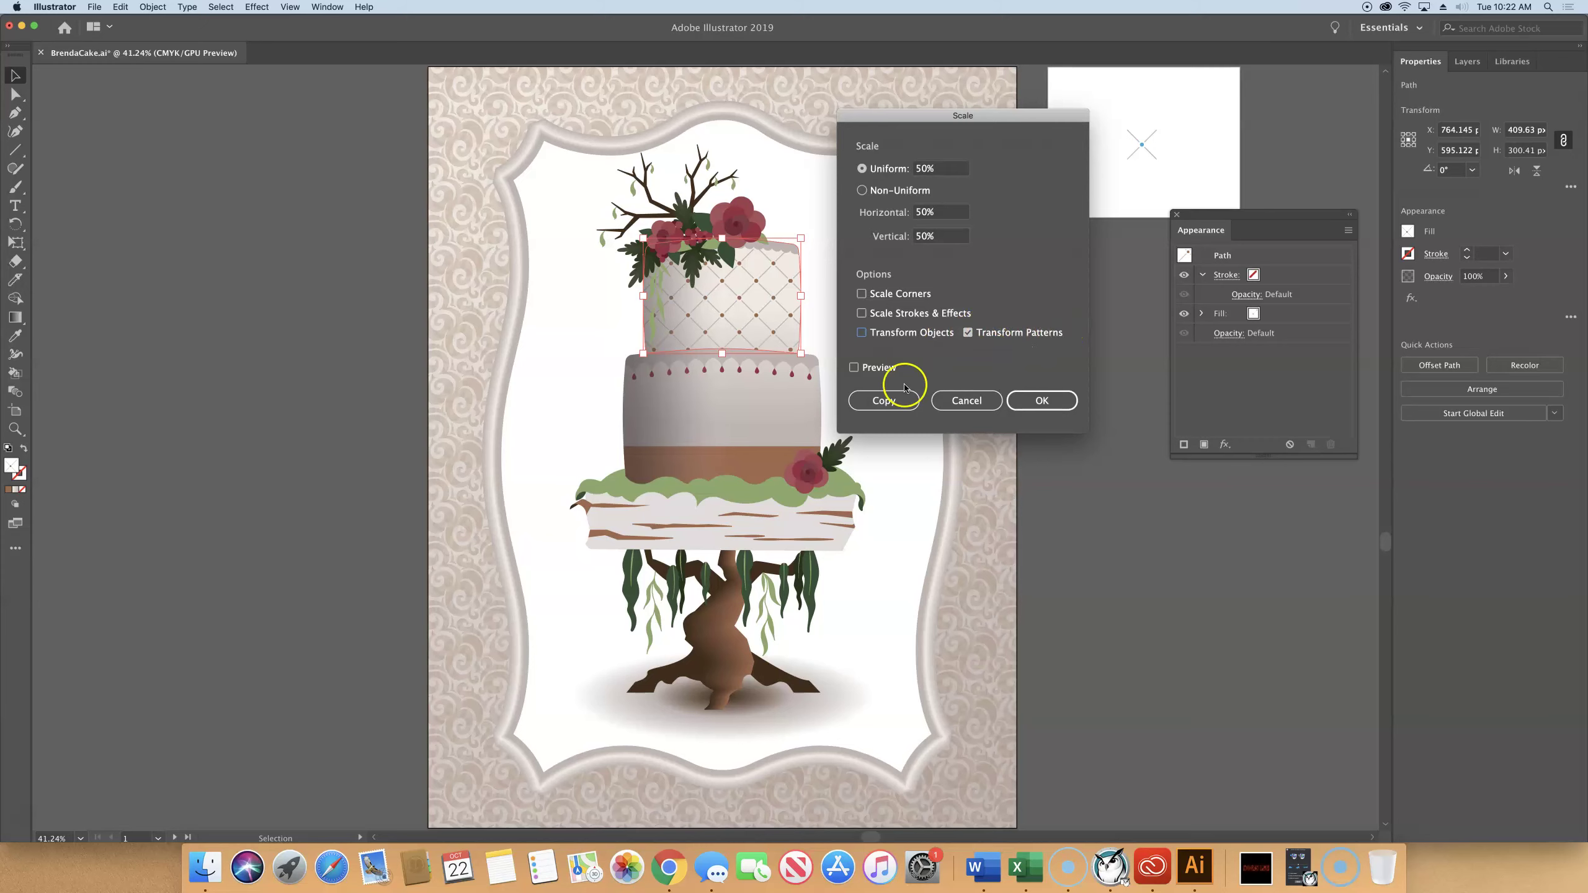
left_click(854, 368)
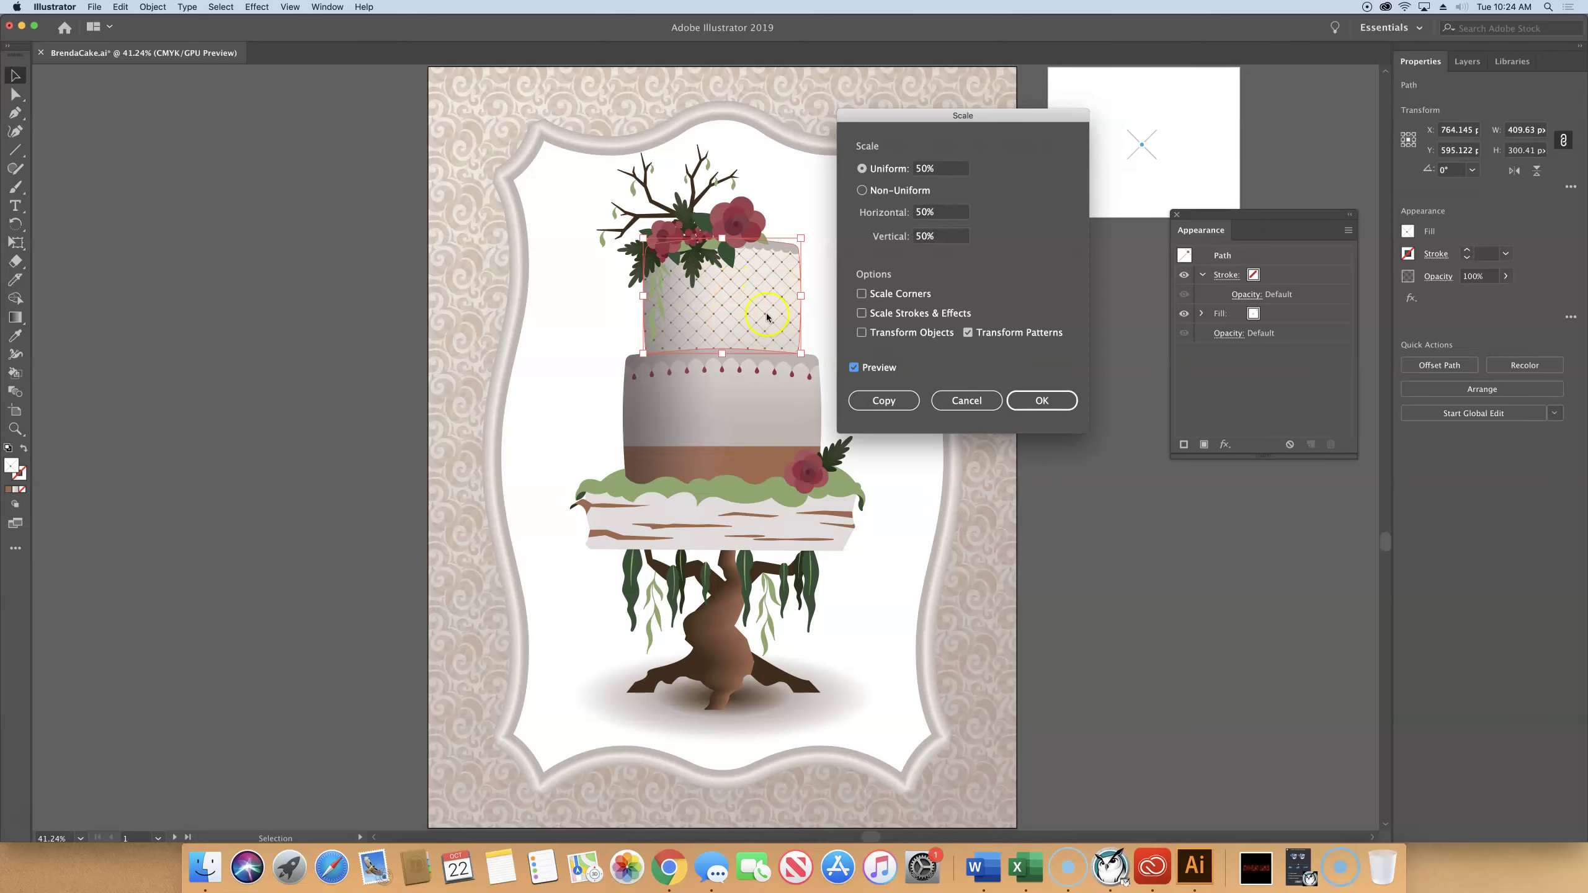
- Apply the 50% pattern scale, deselect, and save BrendaCake.ai
left_click(1039, 400)
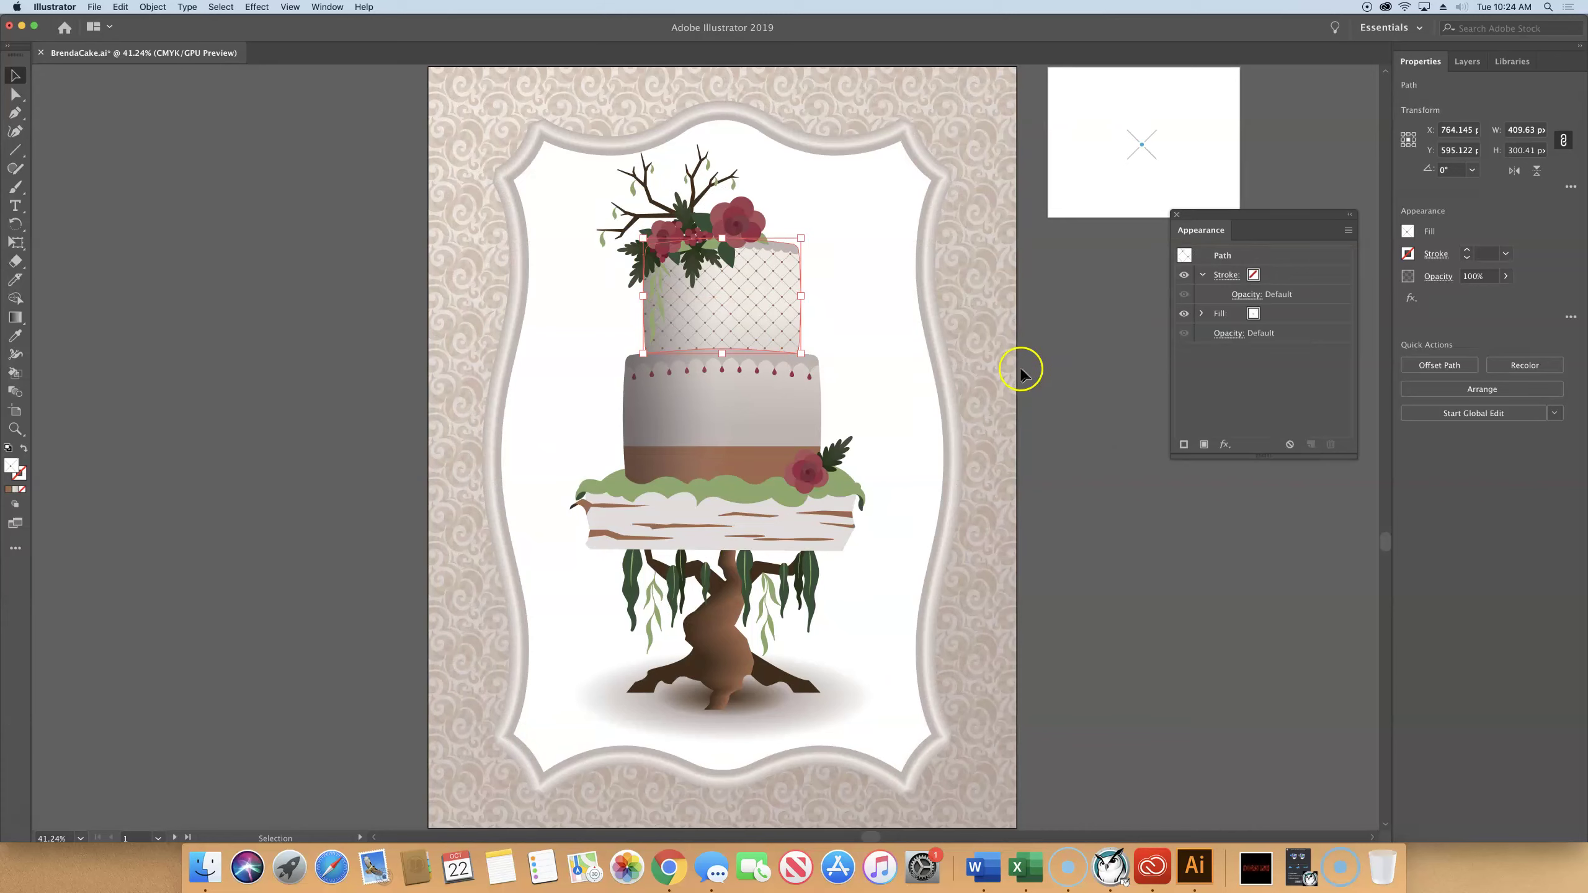
left_click(331, 326)
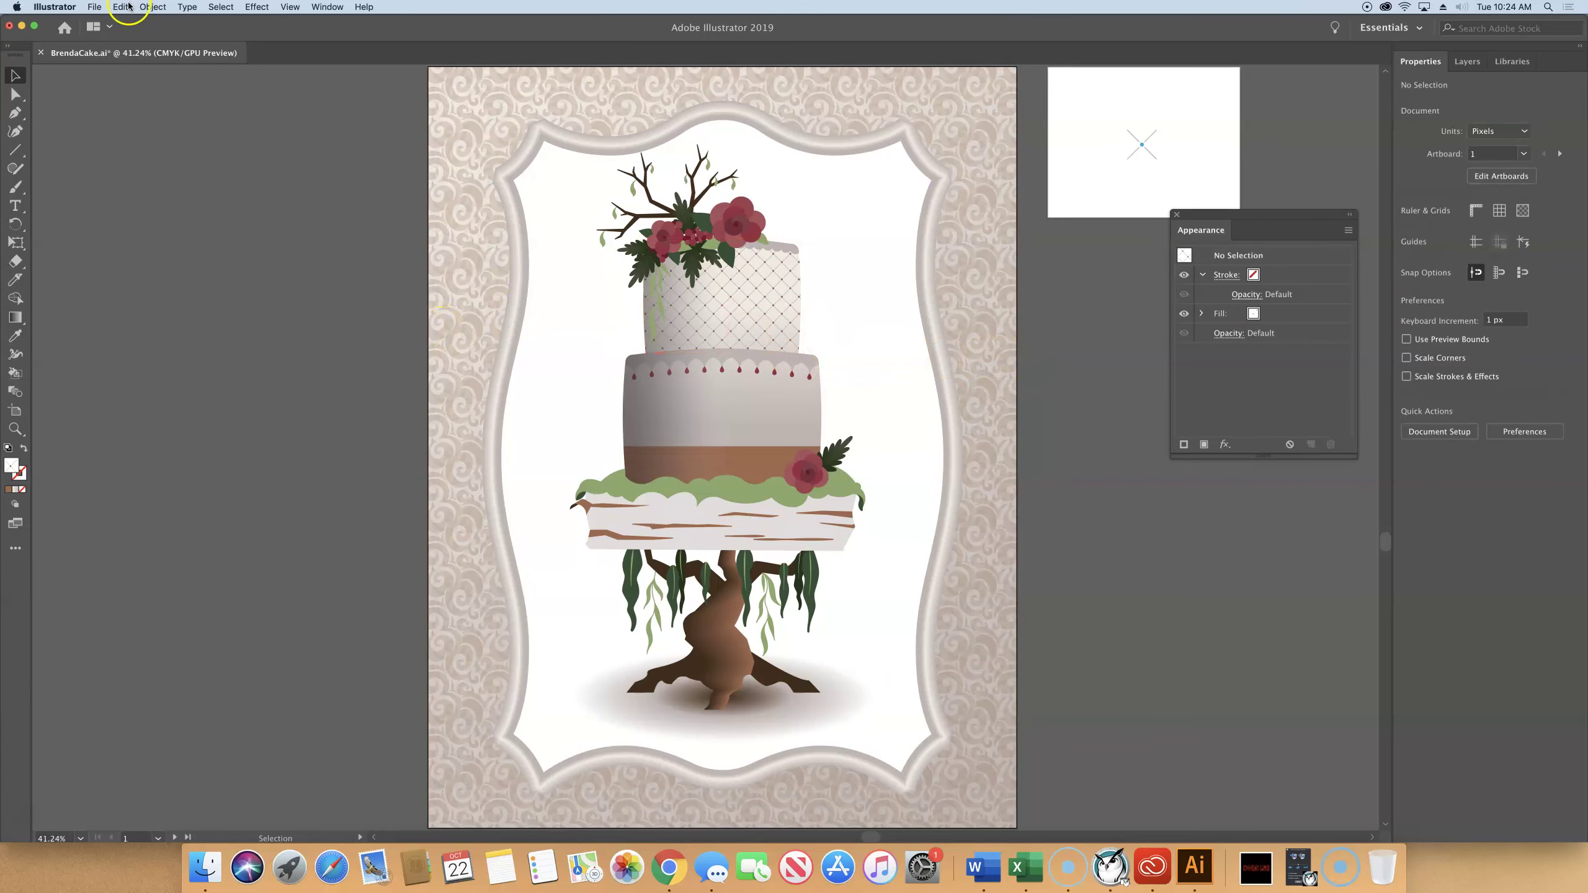
left_click(92, 6)
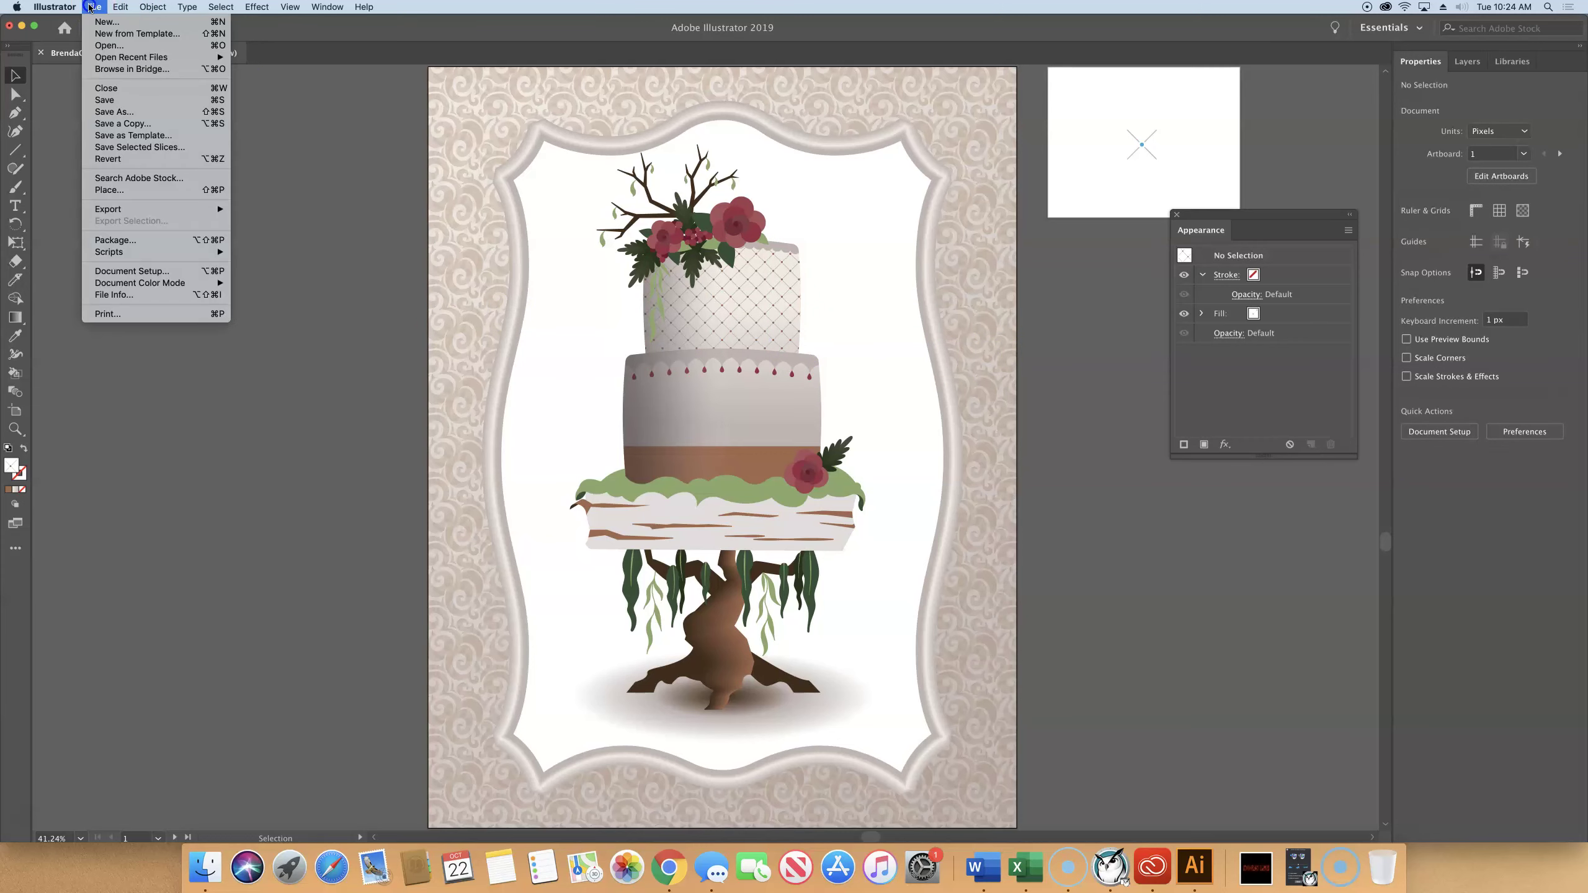
left_click(119, 101)
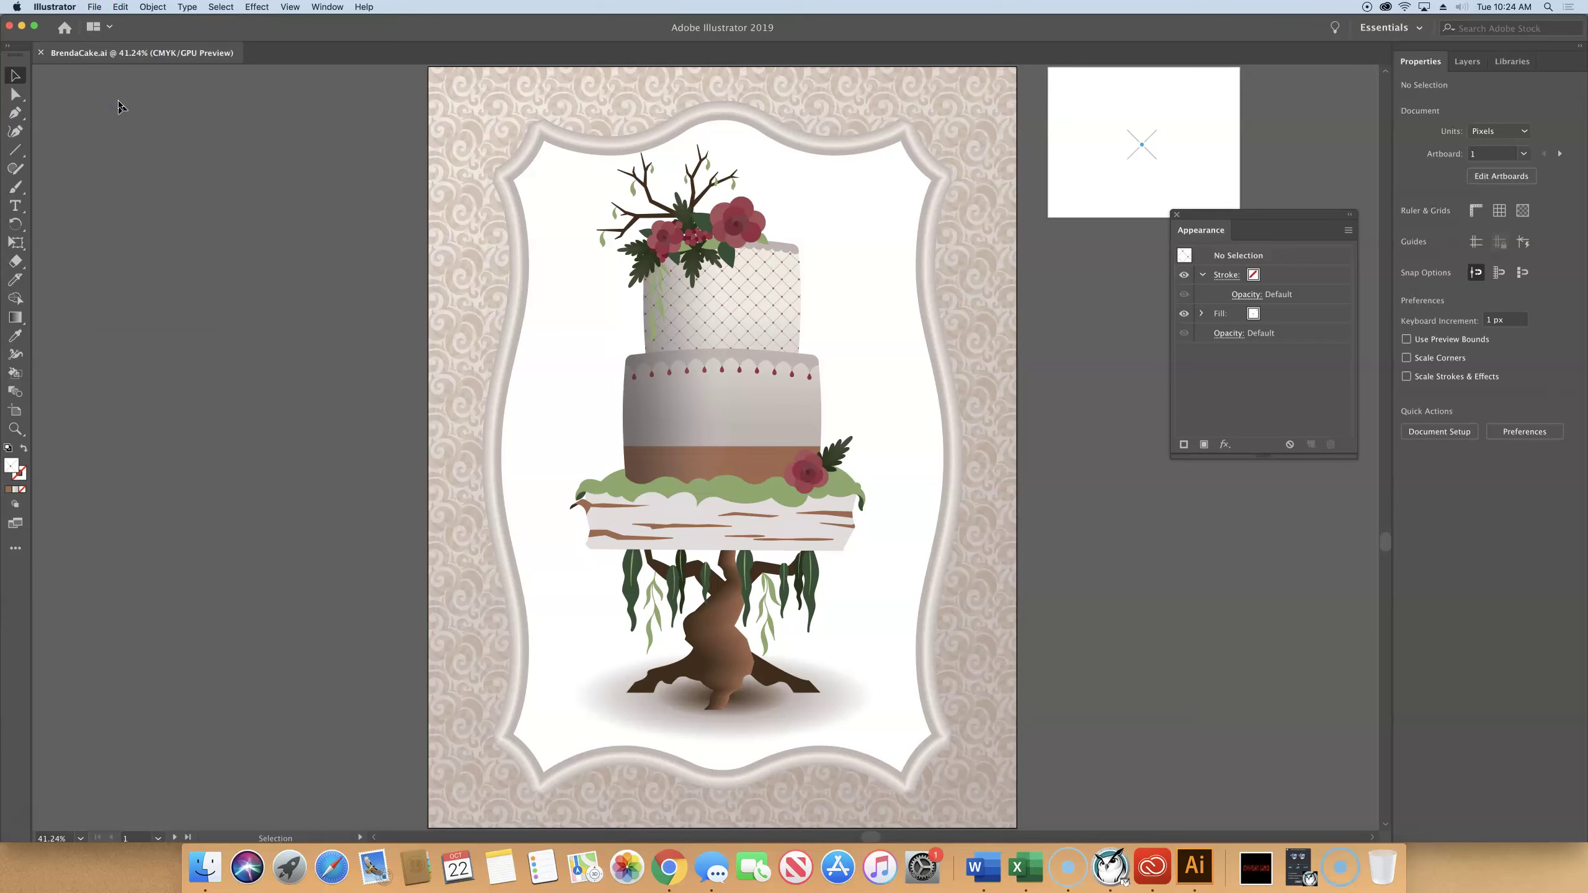